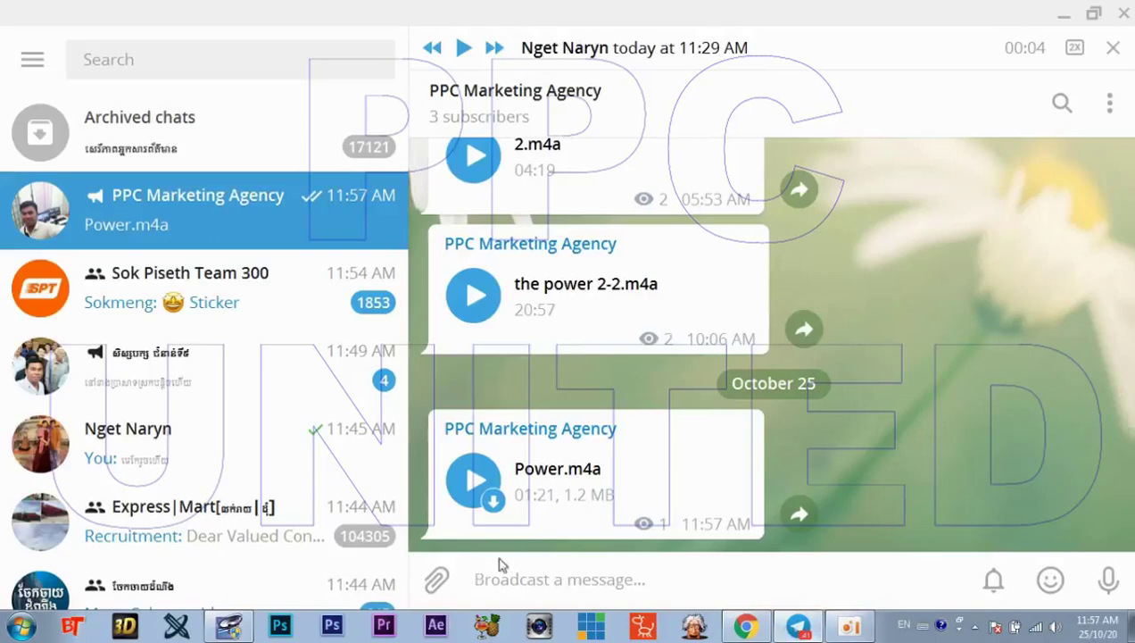
Step: Download Power.m4a from the PPC Marketing Agency channel and save it under the same name in D:\Success Idea
{"action": "left_click", "coordinate": [495, 507]}
{"action": "right_click", "coordinate": [473, 482]}
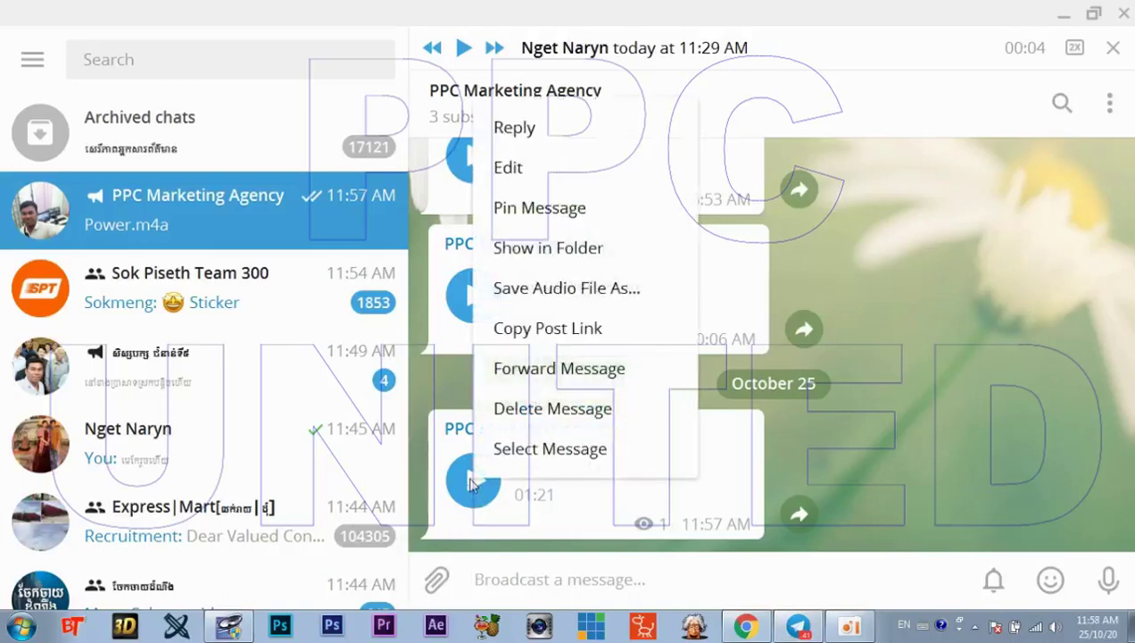
{"action": "left_click", "coordinate": [553, 290]}
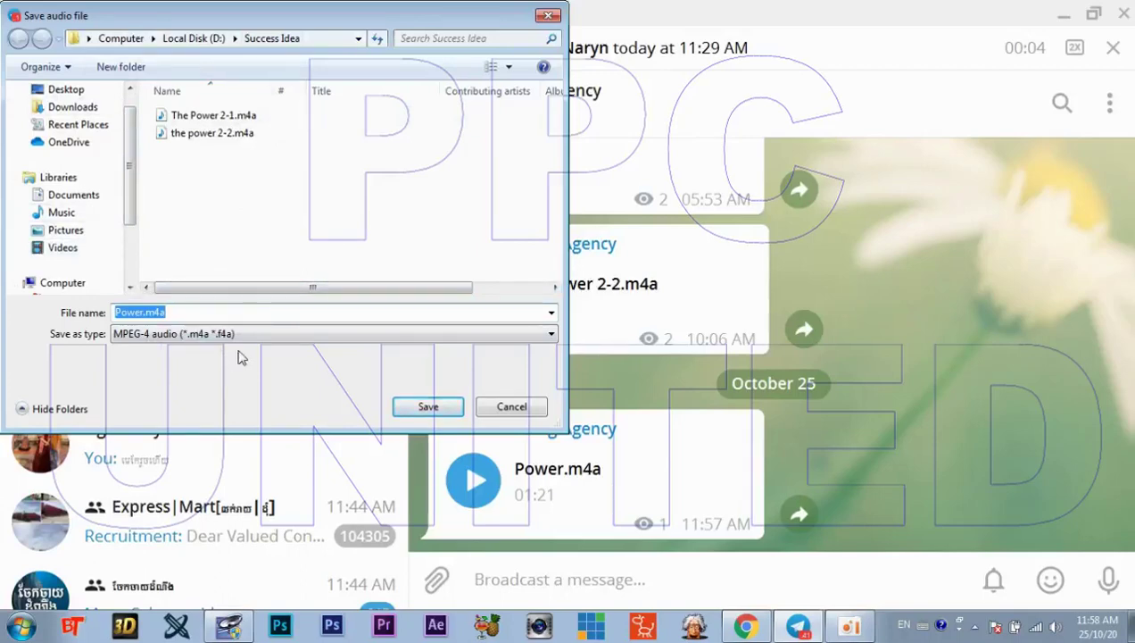
{"action": "left_click", "coordinate": [183, 312]}
{"action": "left_click", "coordinate": [429, 406]}
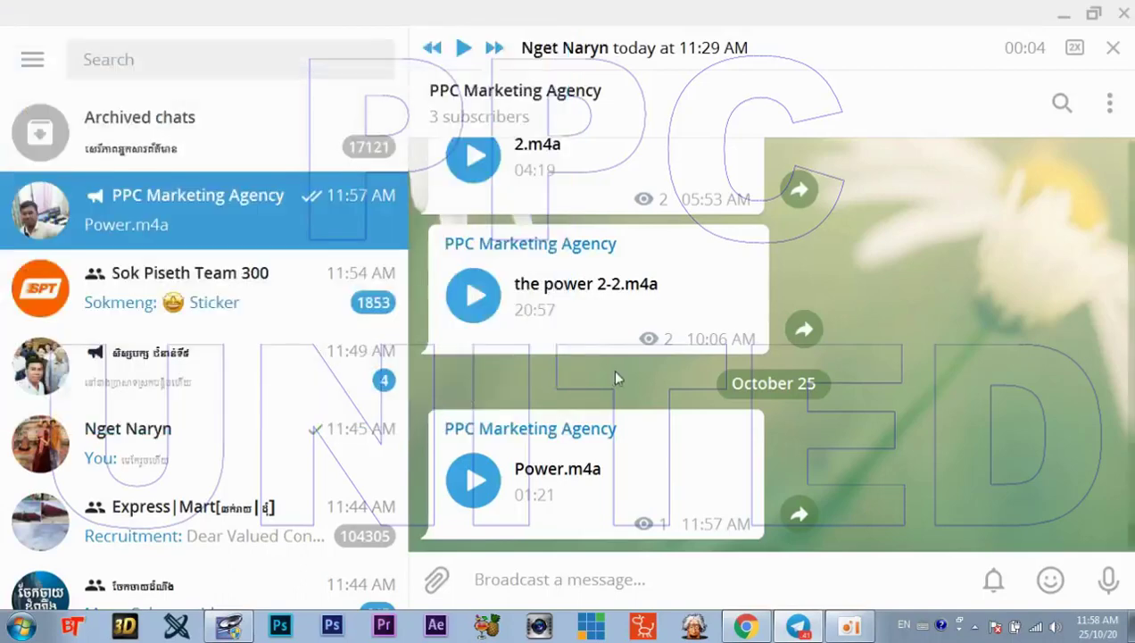
Step: Switch from Telegram to Adobe Audition, restart it and choose to continue the previous session later
{"action": "left_click", "coordinate": [1068, 18]}
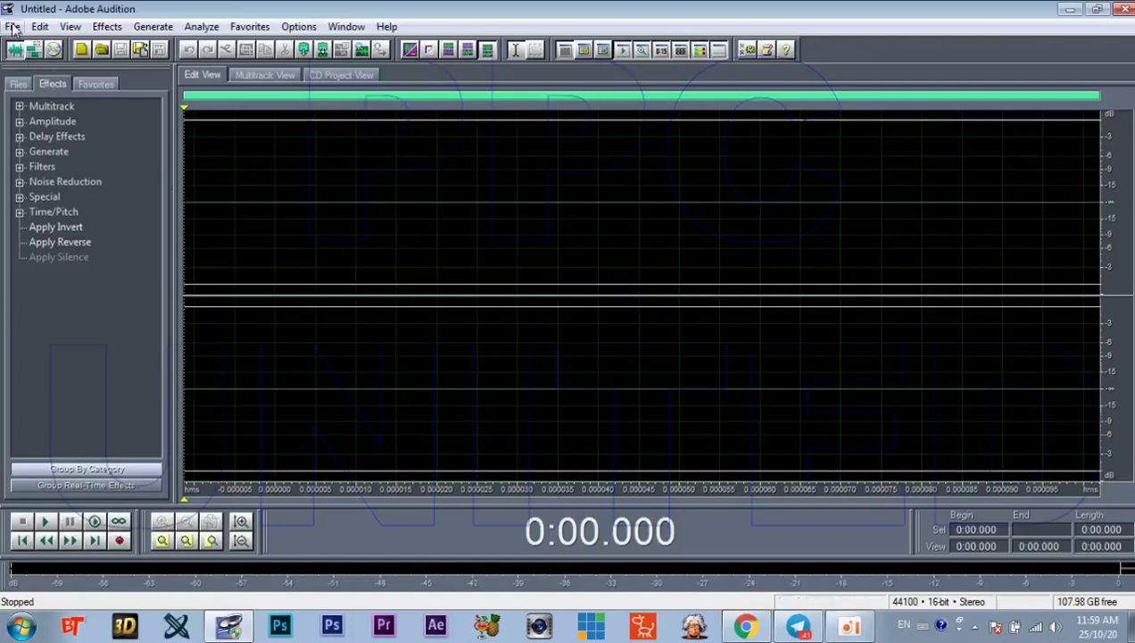
{"action": "left_click", "coordinate": [1119, 9]}
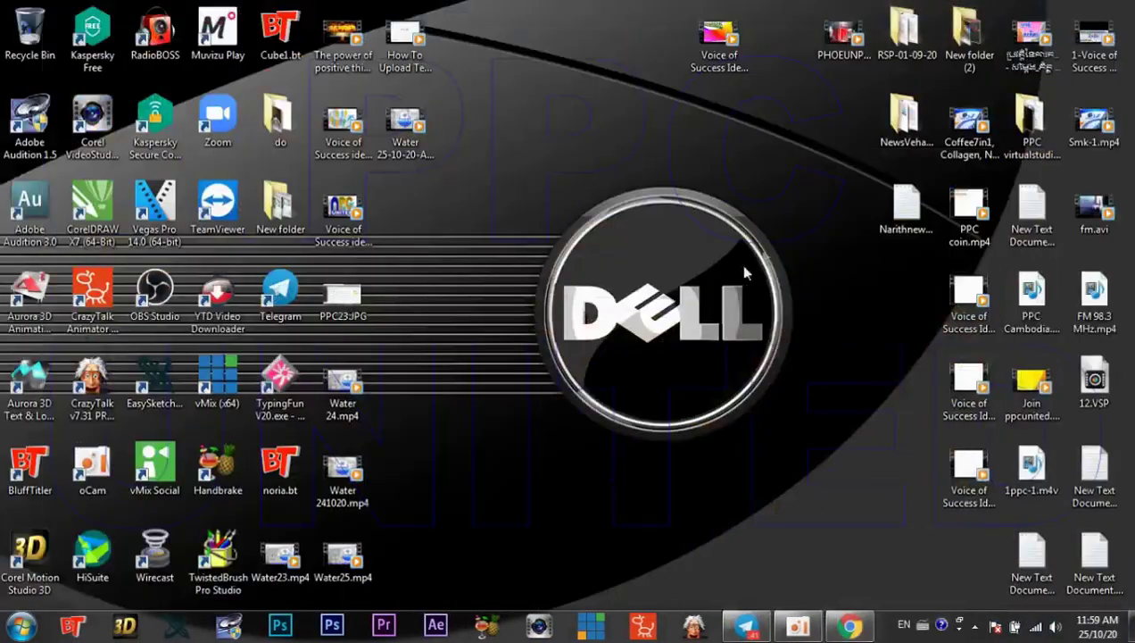
{"action": "left_click", "coordinate": [230, 626]}
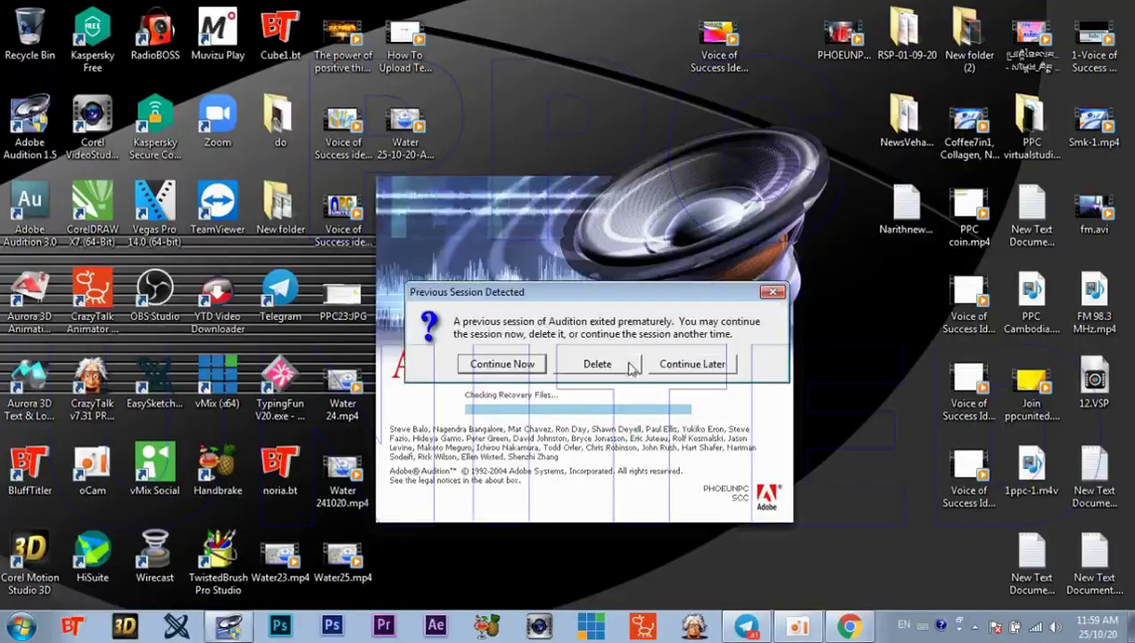
{"action": "left_click", "coordinate": [693, 364]}
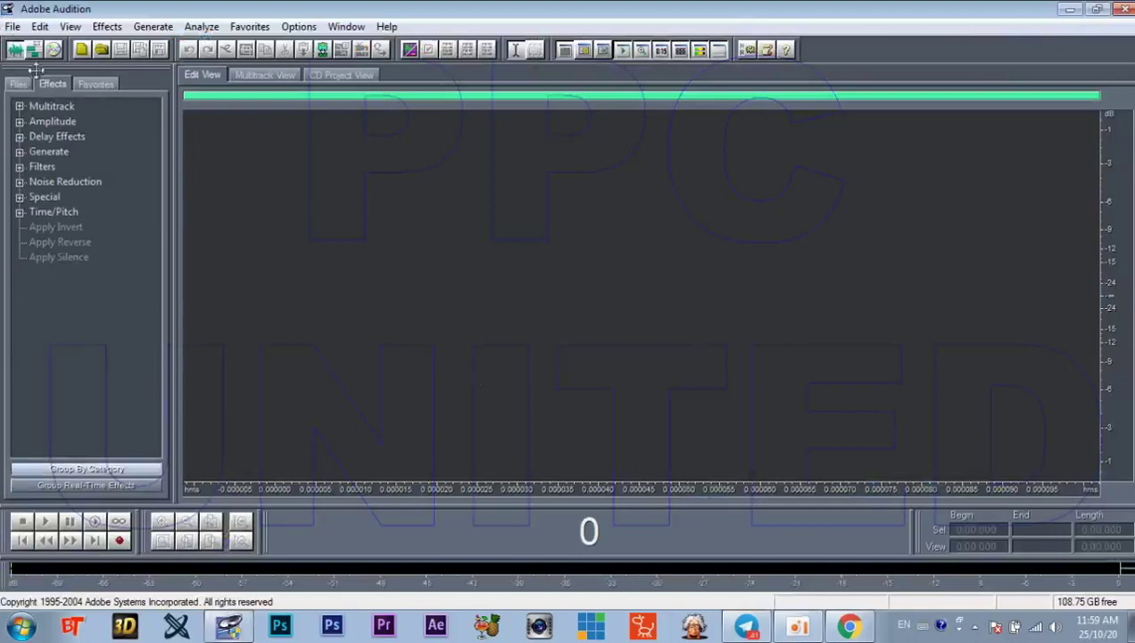
Step: Load Power.m4a from the Success Idea folder with Open Audio from Video and play its opening seconds
{"action": "left_click", "coordinate": [12, 27]}
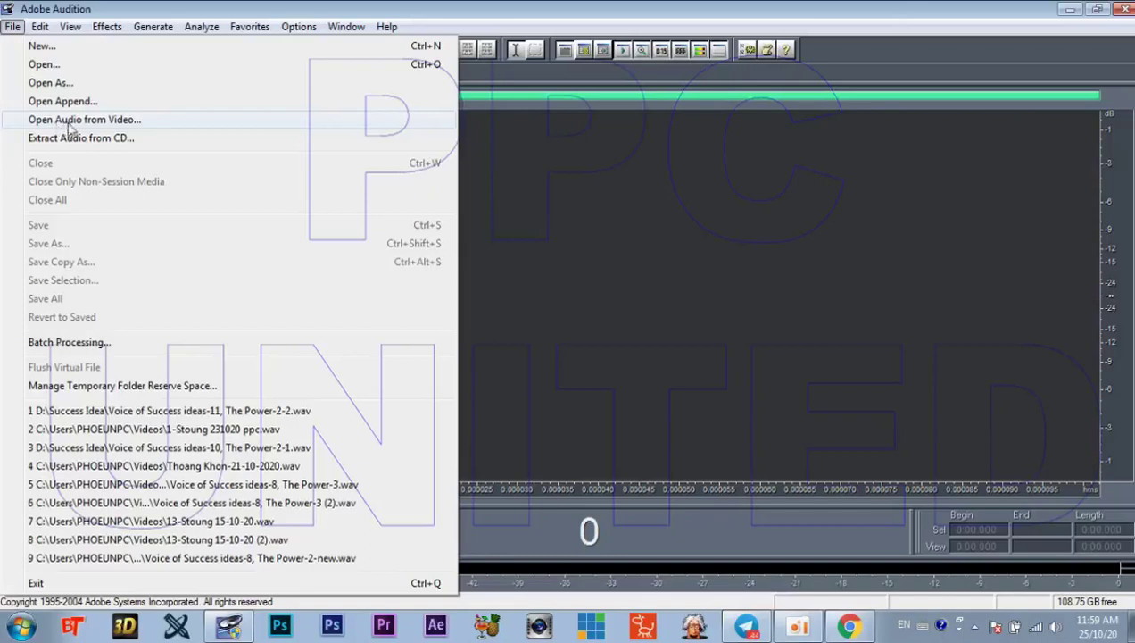
{"action": "left_click", "coordinate": [133, 123]}
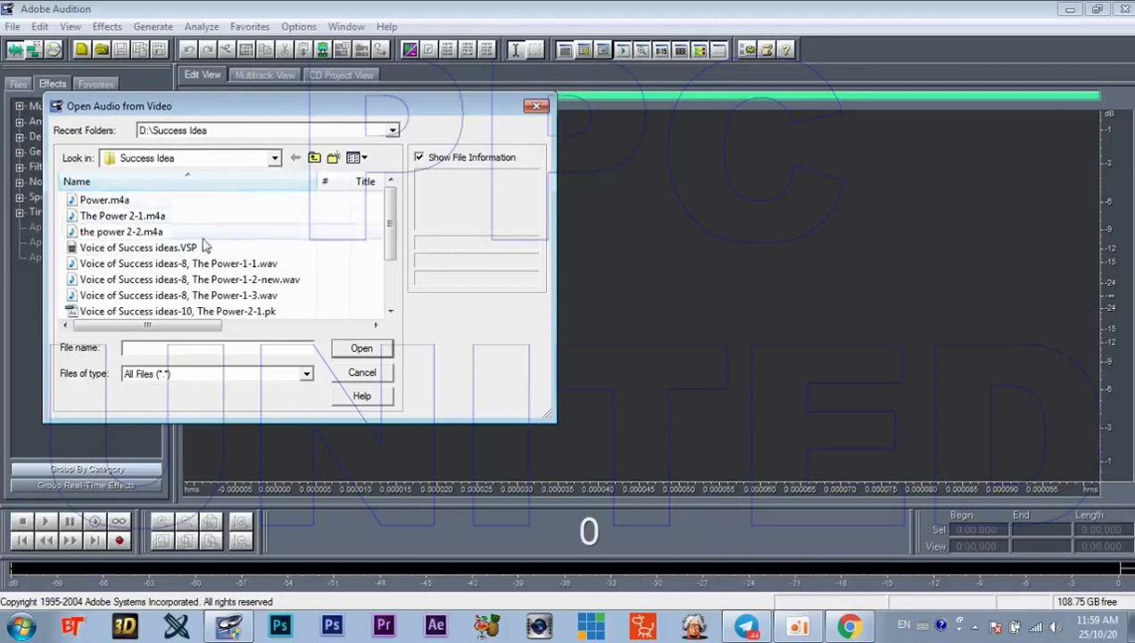
{"action": "left_click", "coordinate": [104, 201]}
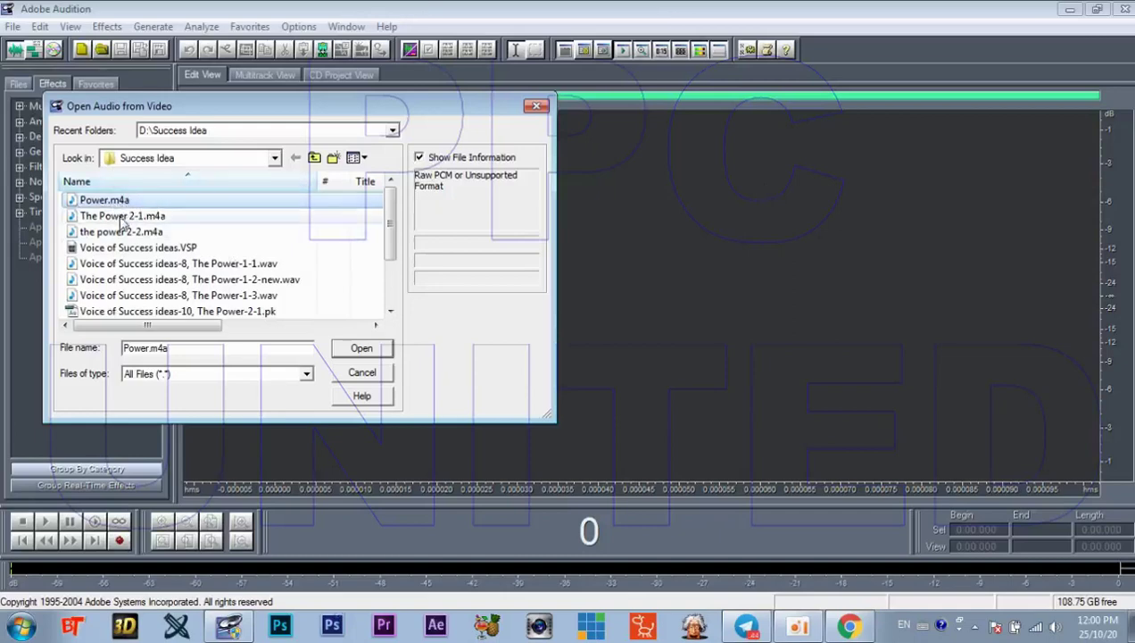
{"action": "left_click", "coordinate": [115, 213]}
{"action": "left_click", "coordinate": [115, 201]}
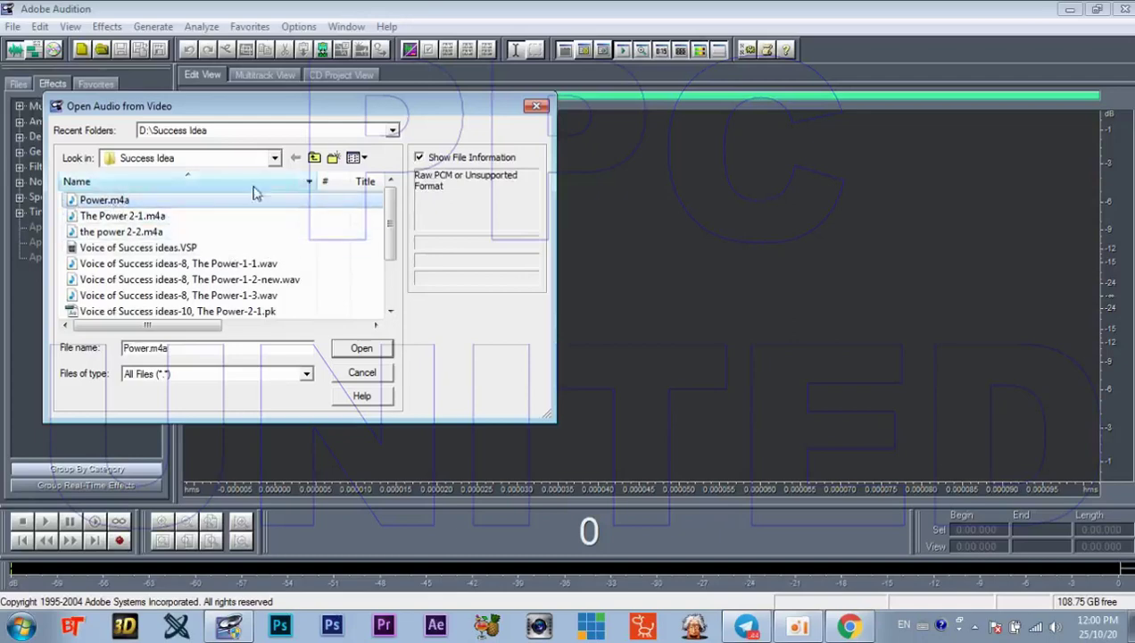
{"action": "left_click", "coordinate": [366, 351]}
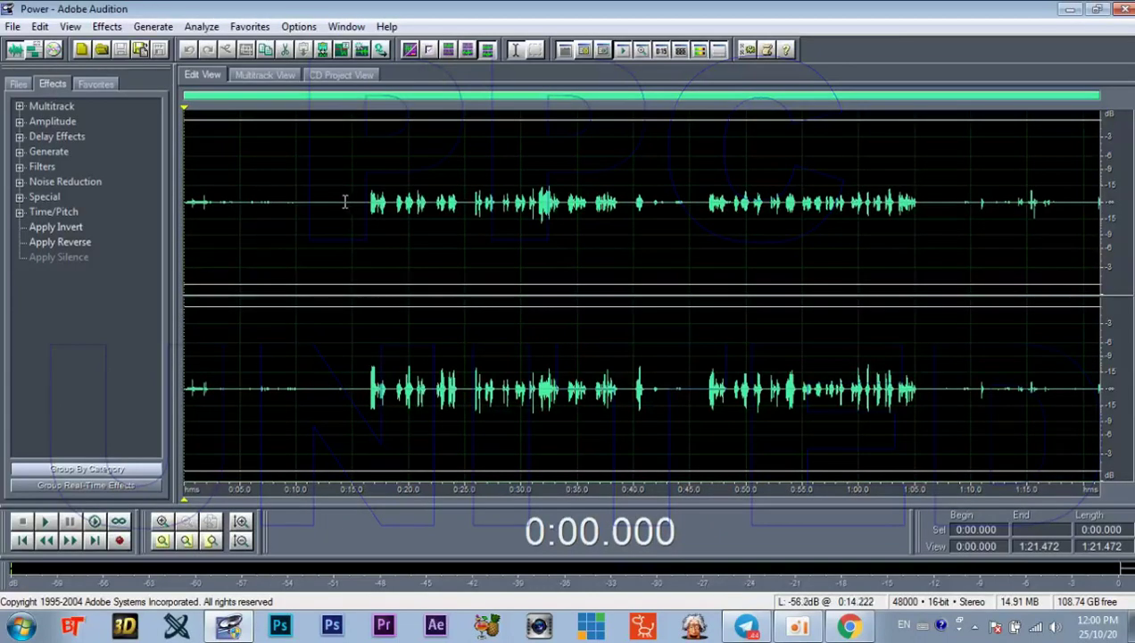
{"action": "key", "text": "space"}
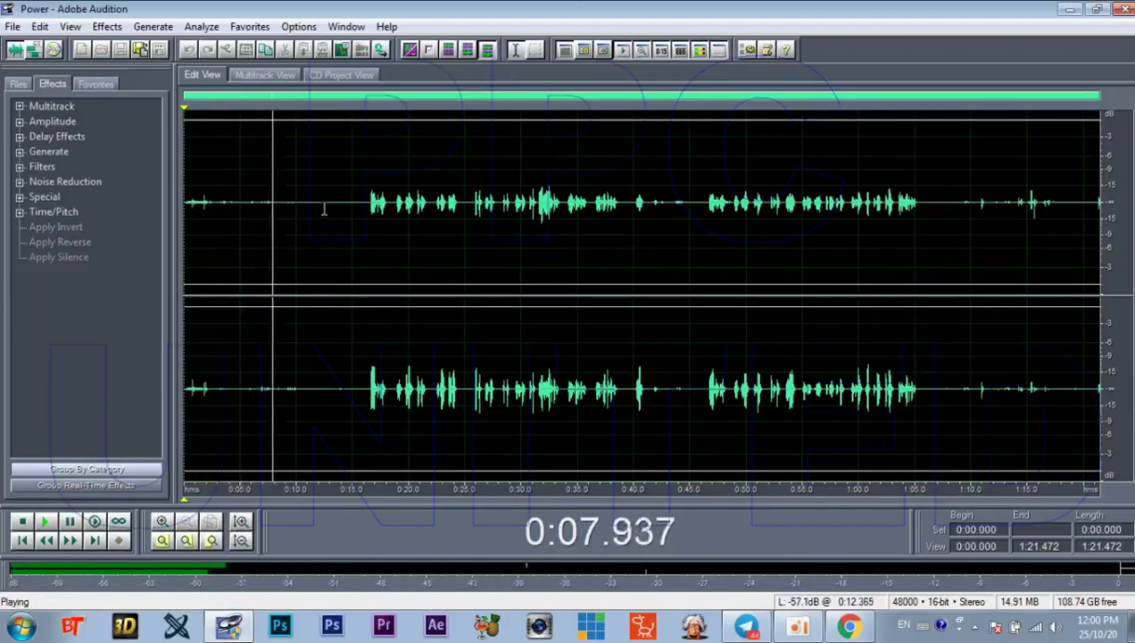
{"action": "key", "text": "space"}
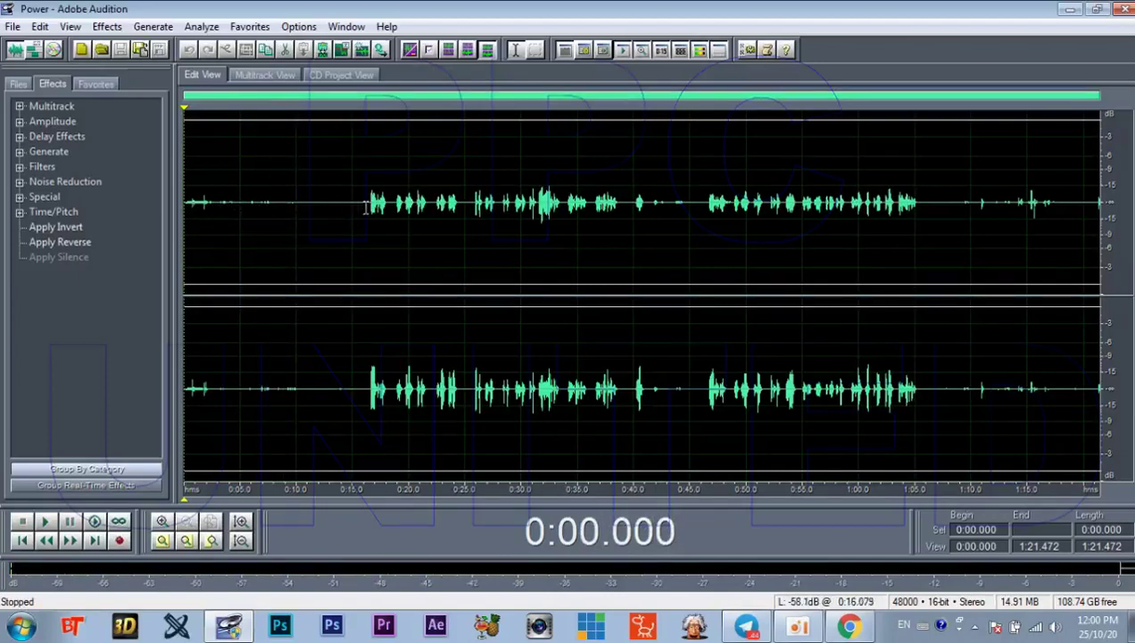
{"action": "left_click_drag", "start_coordinate": [365, 202], "coordinate": [149, 205]}
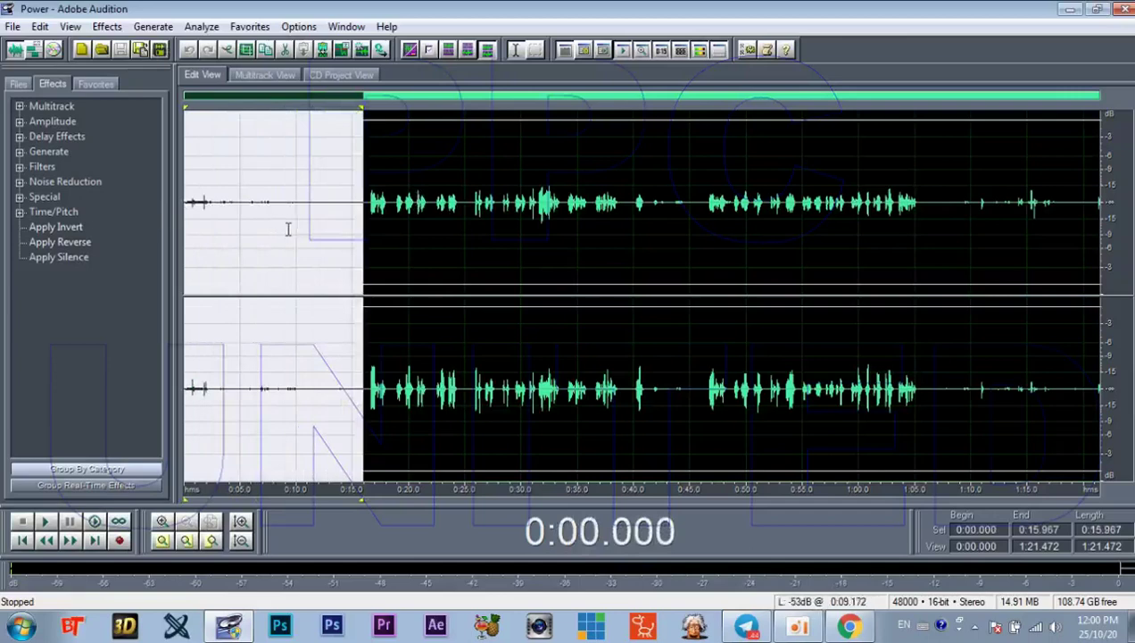
{"action": "left_click", "coordinate": [325, 242]}
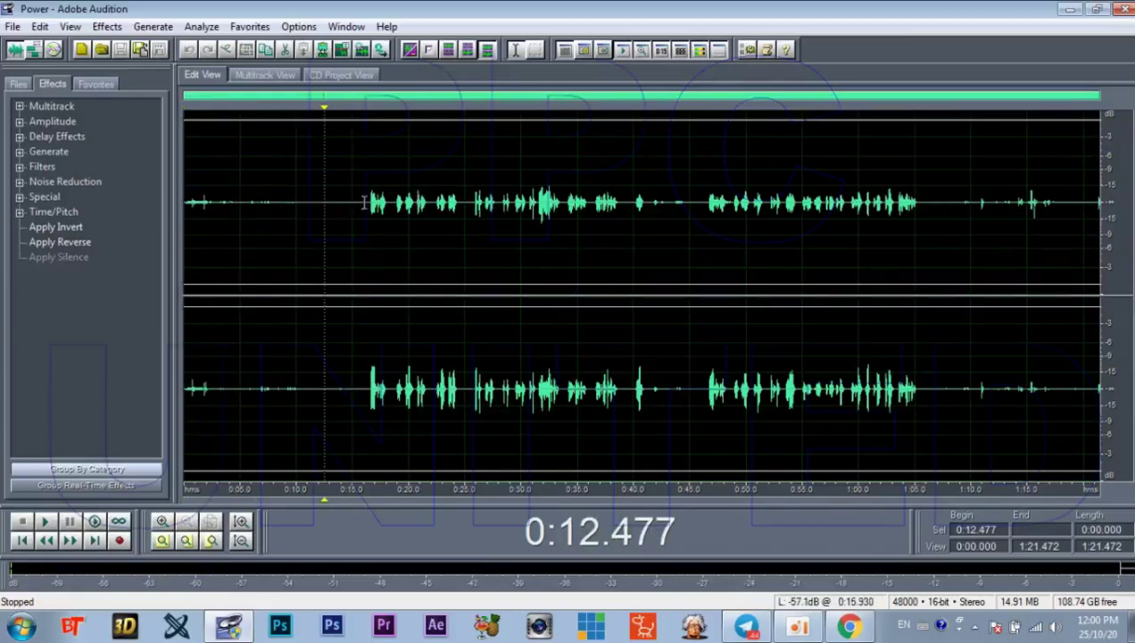
{"action": "left_click_drag", "start_coordinate": [365, 202], "coordinate": [142, 216]}
{"action": "left_click", "coordinate": [297, 234]}
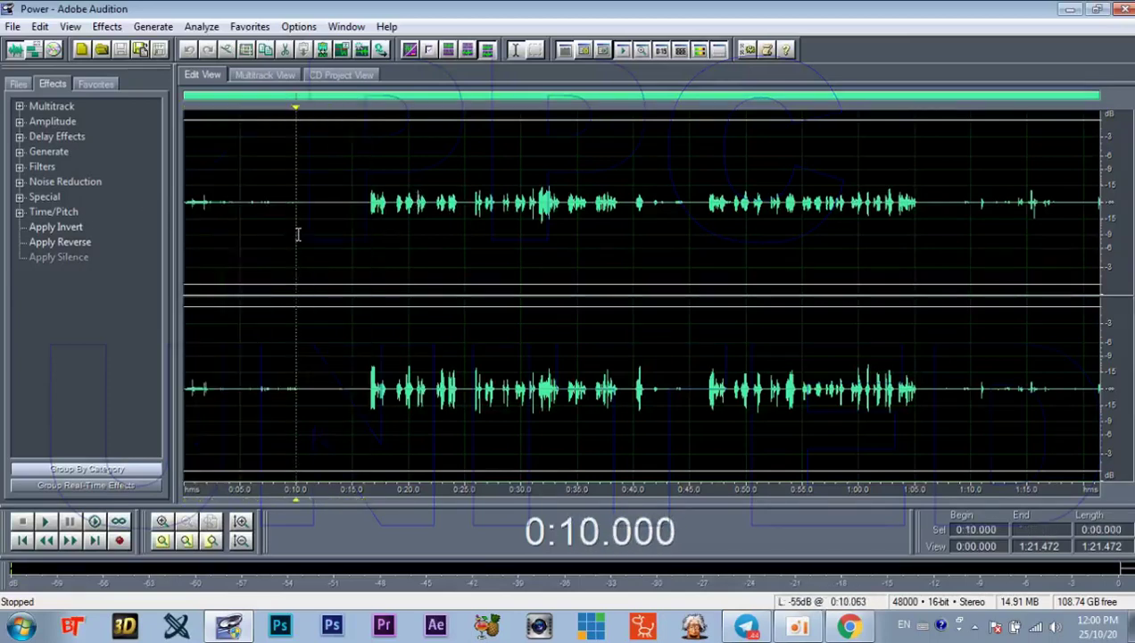
Step: Delete the quiet lead-in from the start of the recording up to about 0:16.25
{"action": "left_click", "coordinate": [365, 206]}
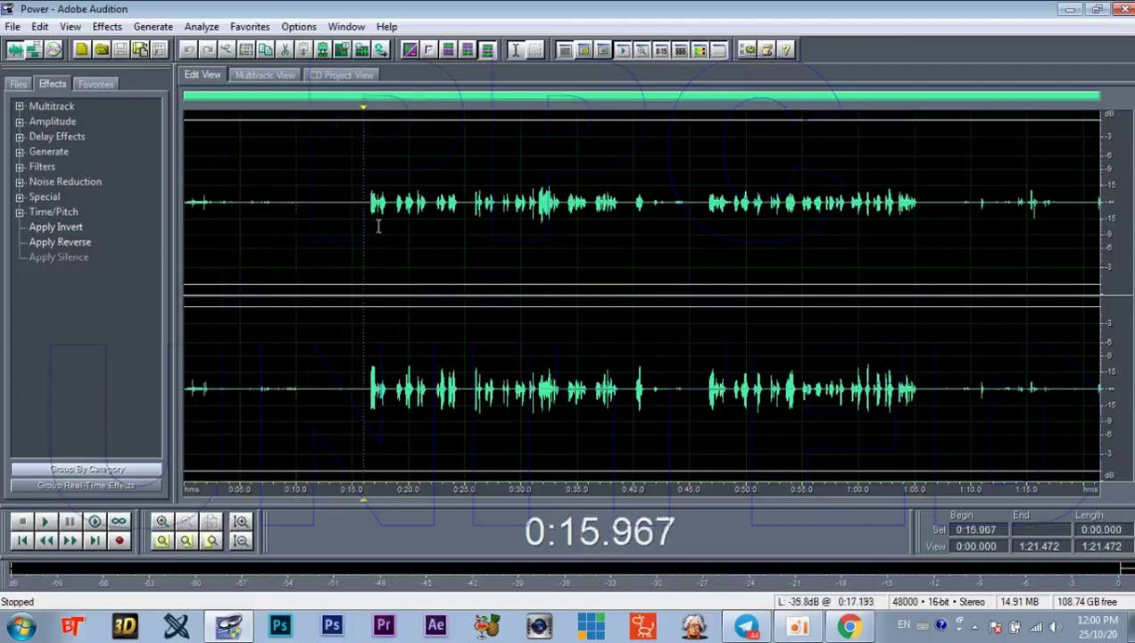
{"action": "scroll", "coordinate": [359, 211], "scroll_direction": "up", "scroll_amount": 2}
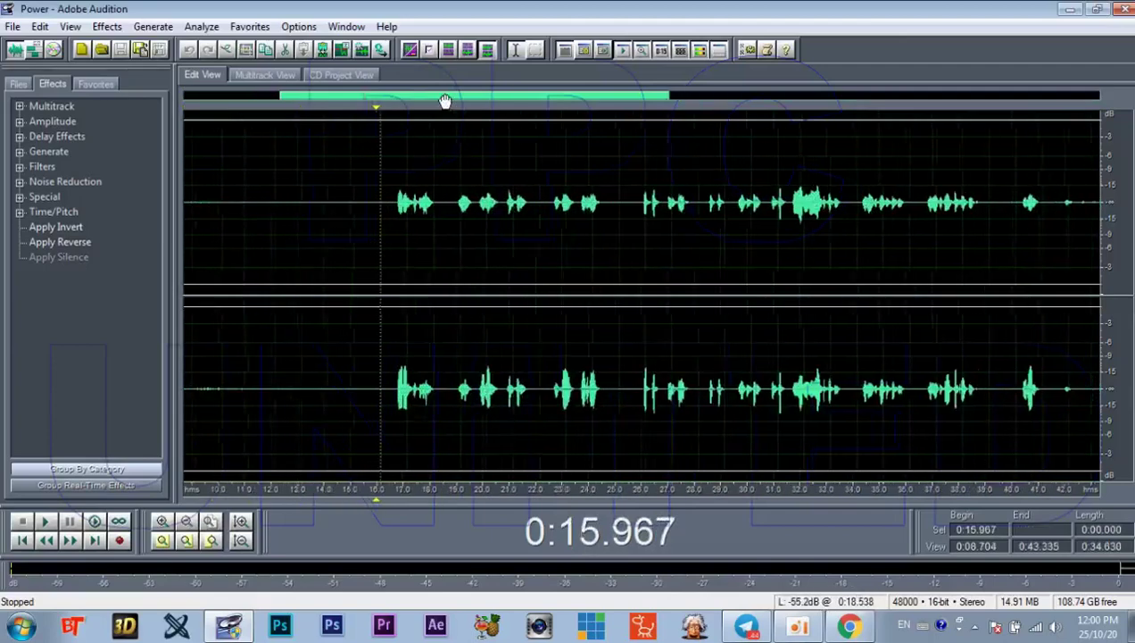
{"action": "left_click_drag", "start_coordinate": [445, 101], "coordinate": [315, 101]}
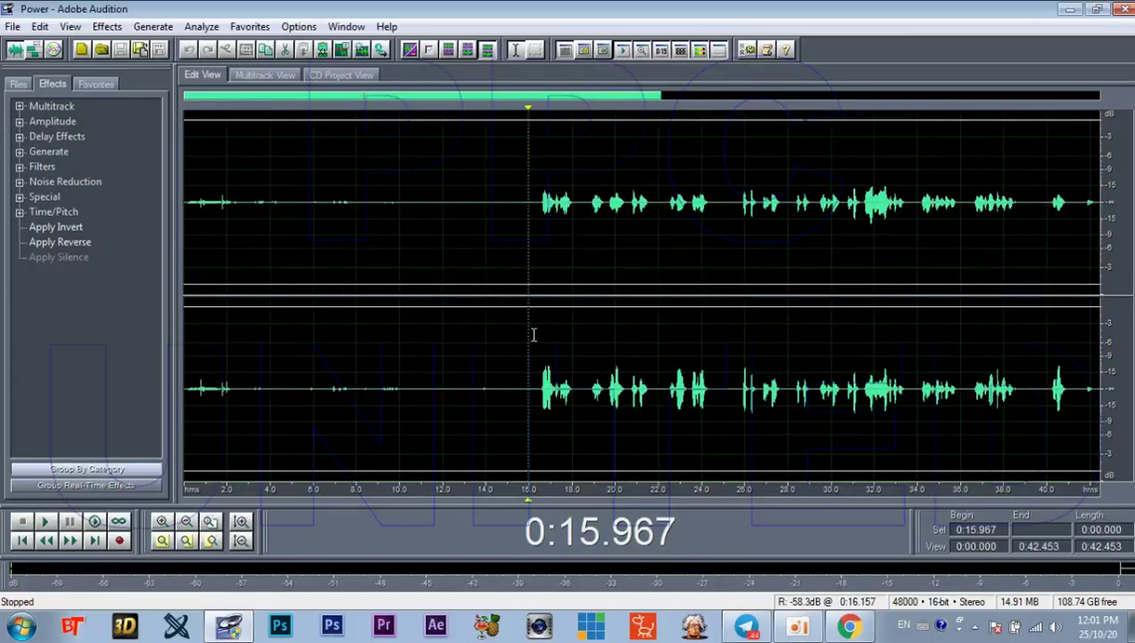
{"action": "key", "text": "shift+Left"}
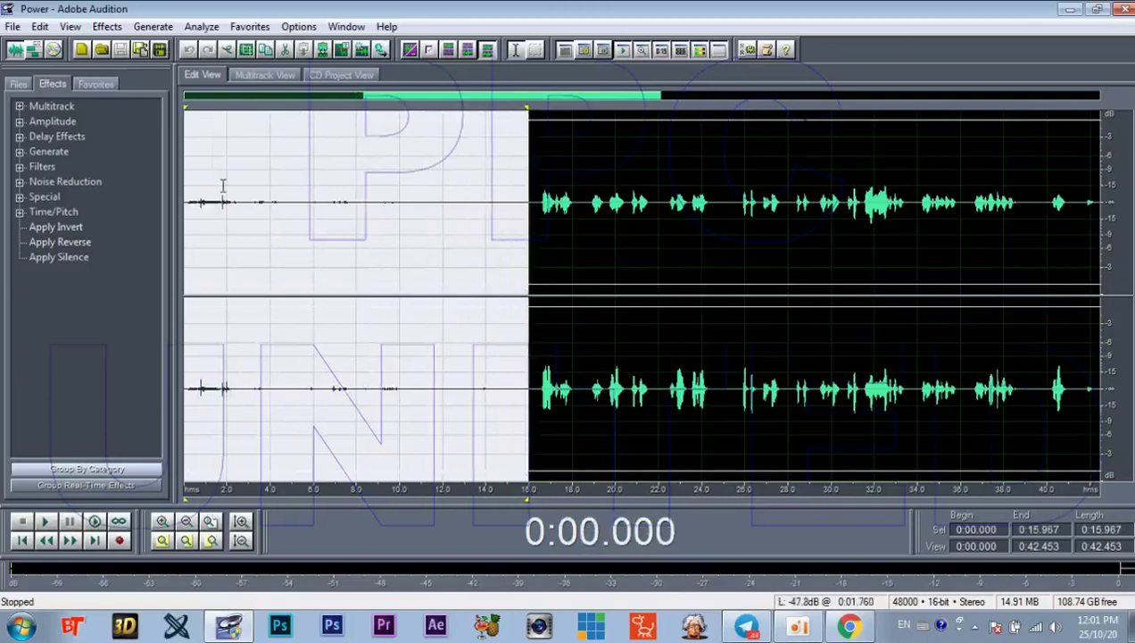
{"action": "left_click", "coordinate": [193, 218]}
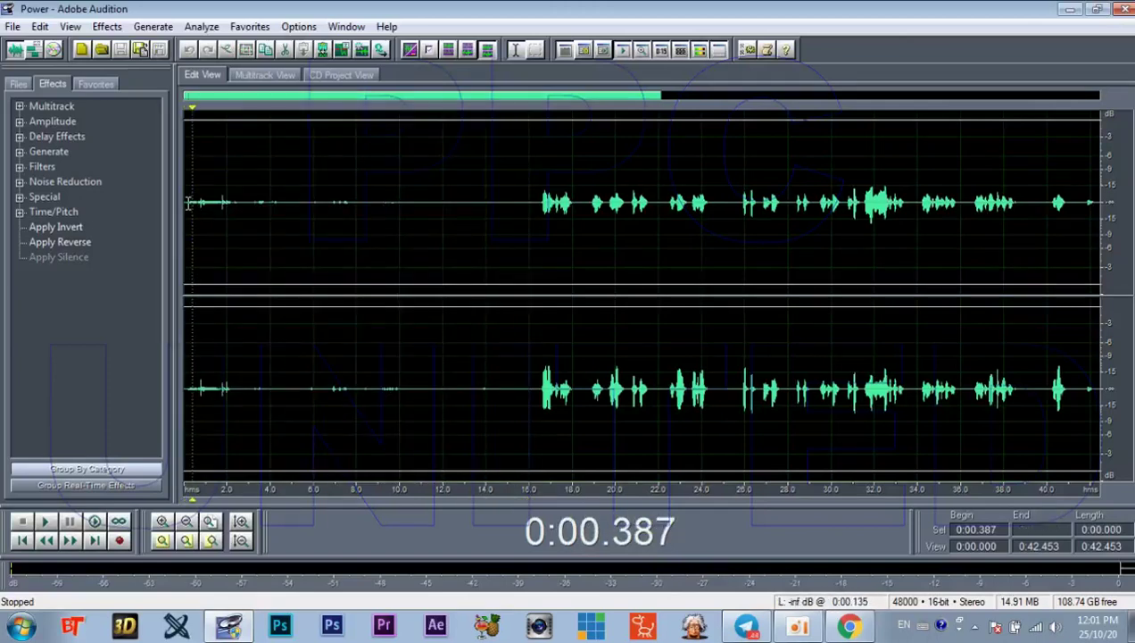
{"action": "left_click_drag", "start_coordinate": [188, 201], "coordinate": [536, 279]}
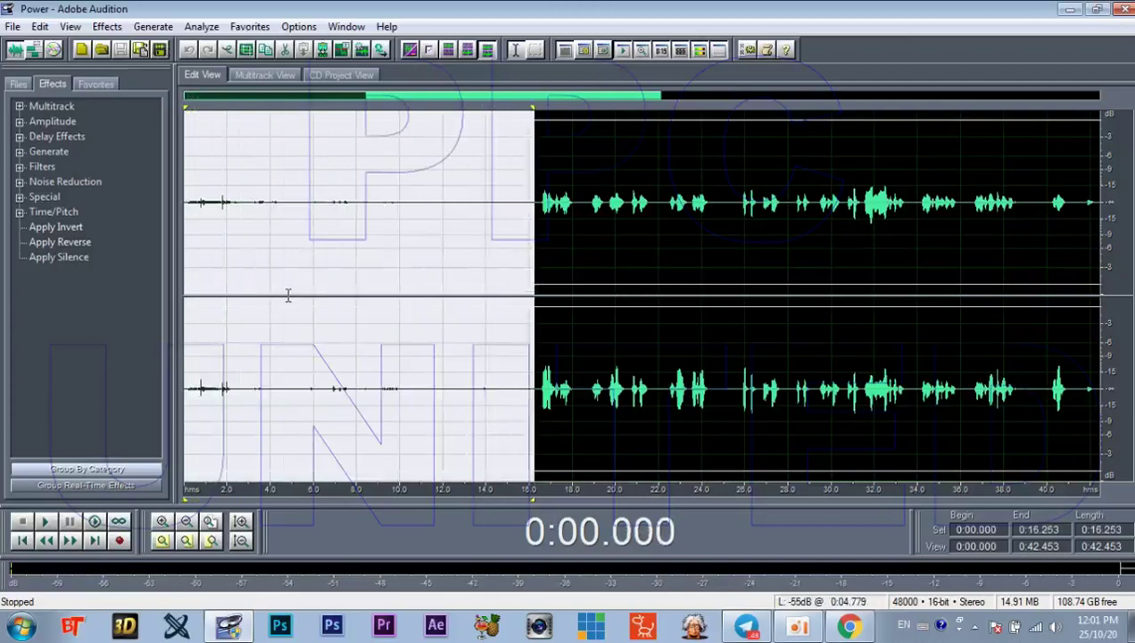
{"action": "key", "text": "Delete"}
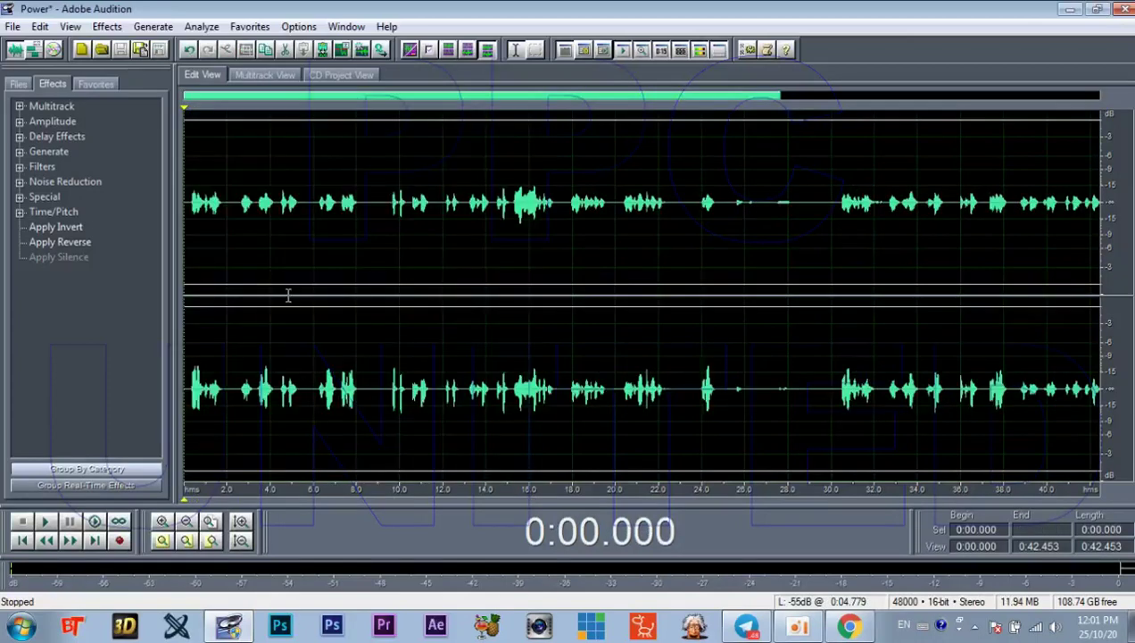
{"action": "scroll", "coordinate": [477, 266], "scroll_direction": "down", "scroll_amount": 1}
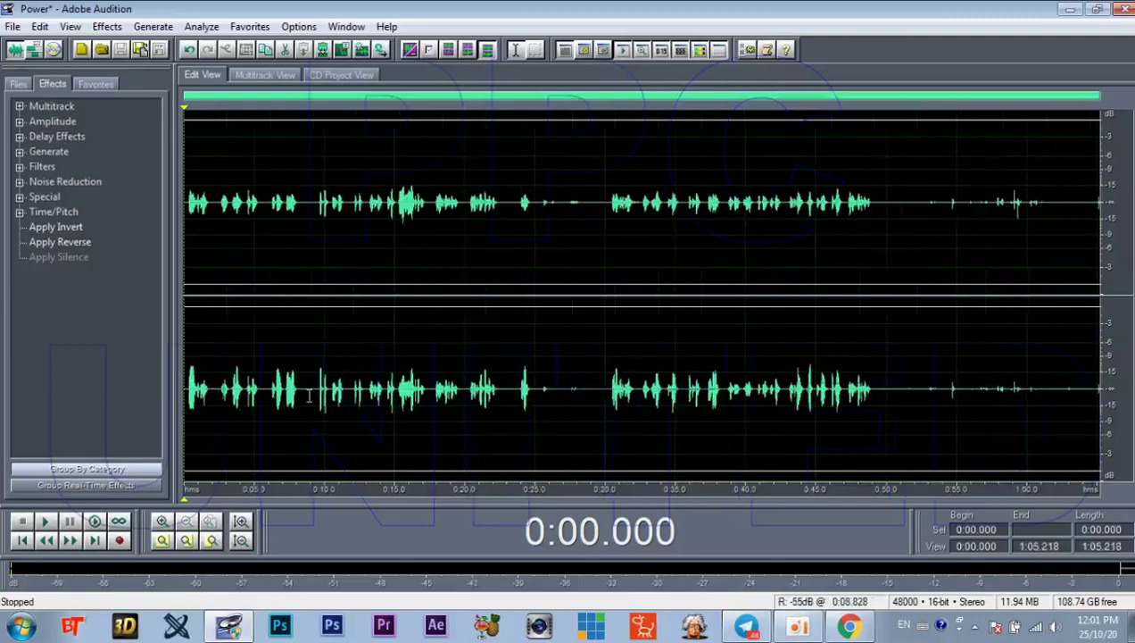
Step: Select the entire recording, limit editing to the left channel and listen to that channel alone
{"action": "left_click", "coordinate": [731, 203]}
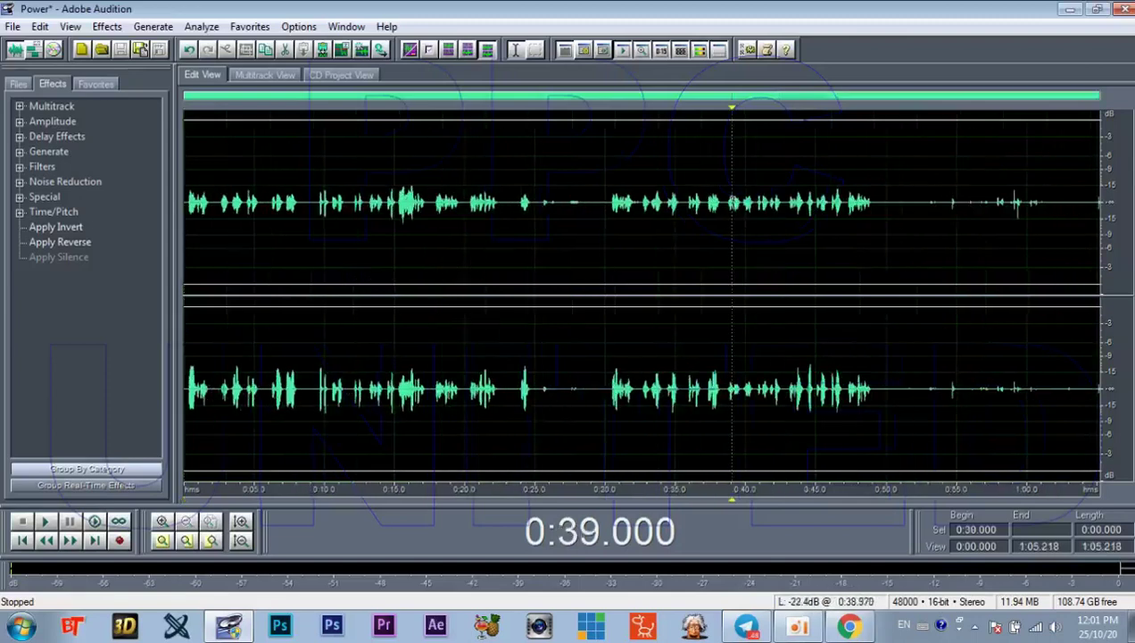
{"action": "left_click", "coordinate": [213, 203]}
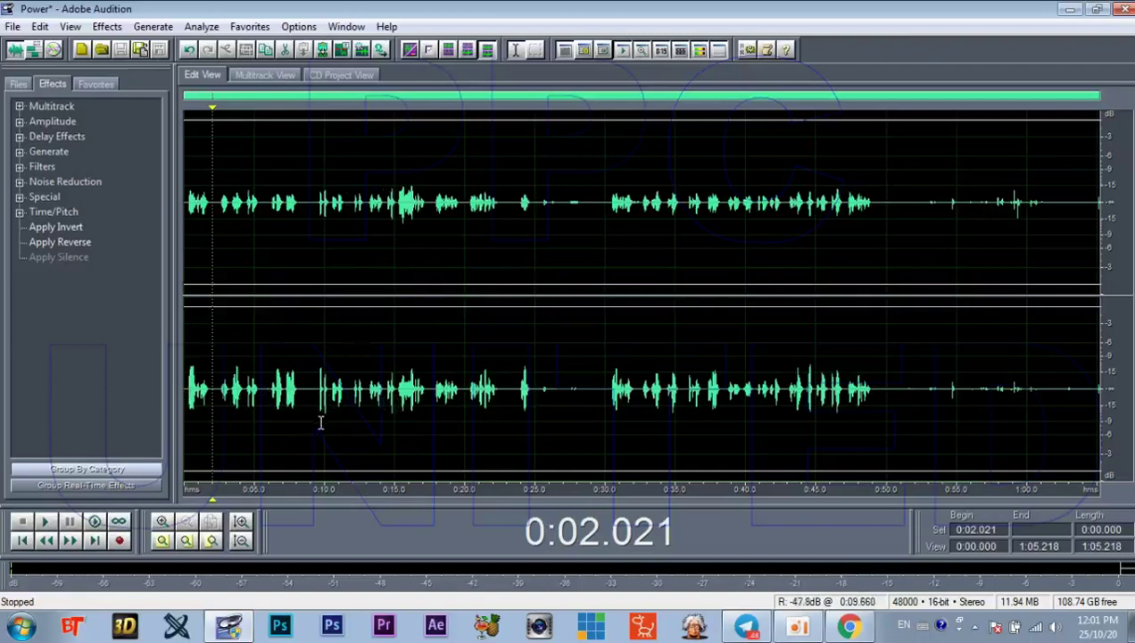
{"action": "key", "text": "ctrl+a"}
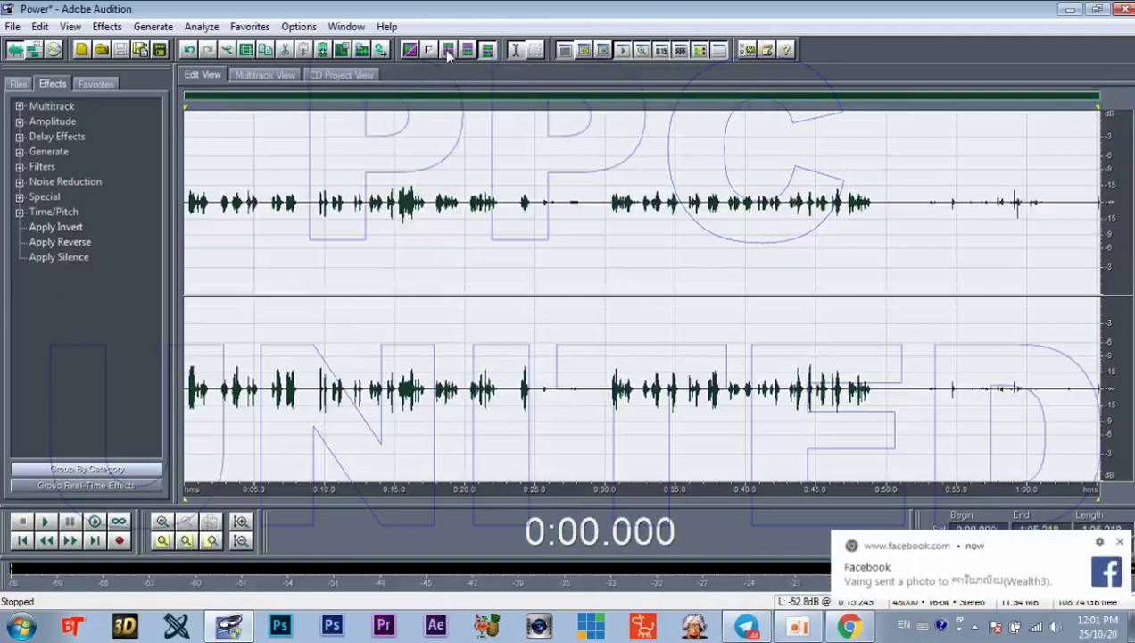
{"action": "left_click", "coordinate": [449, 51]}
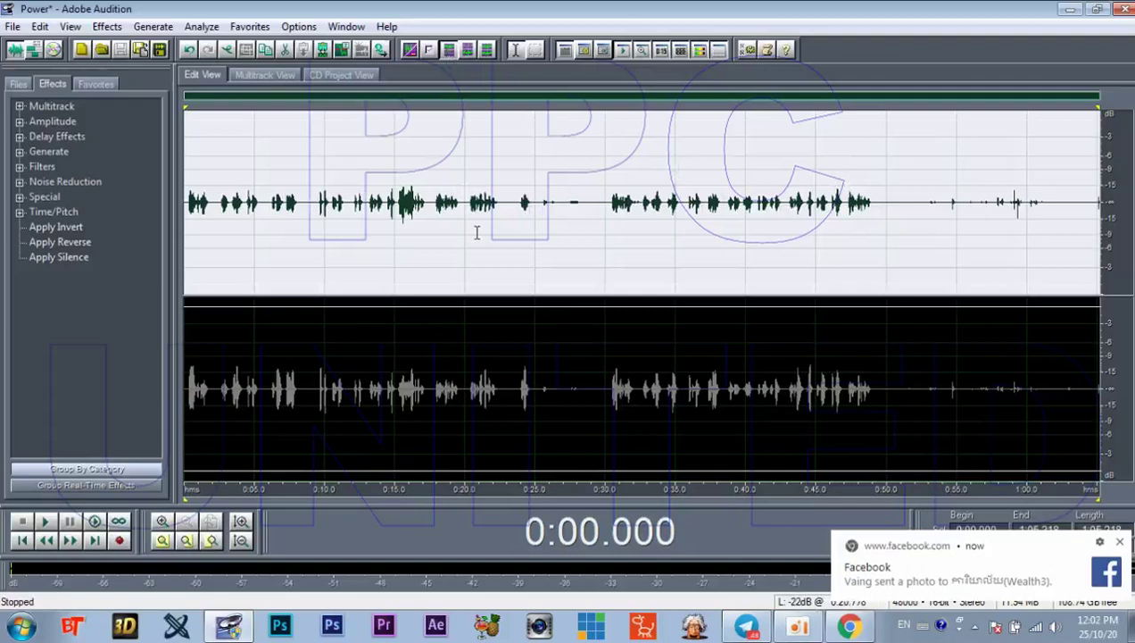
{"action": "key", "text": "space"}
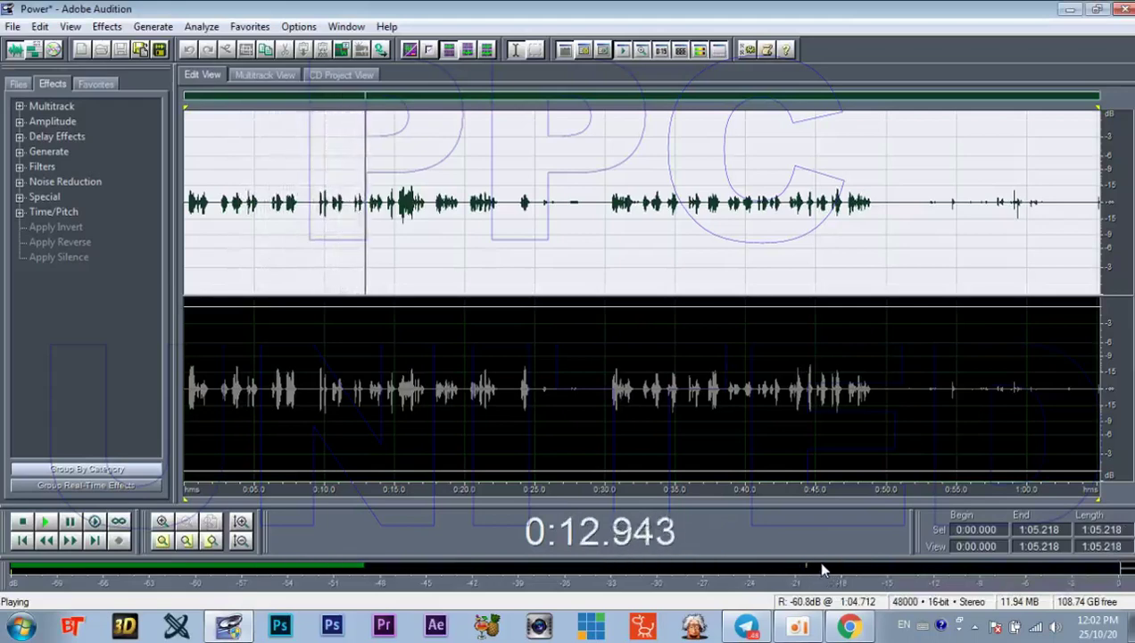
{"action": "key", "text": "space"}
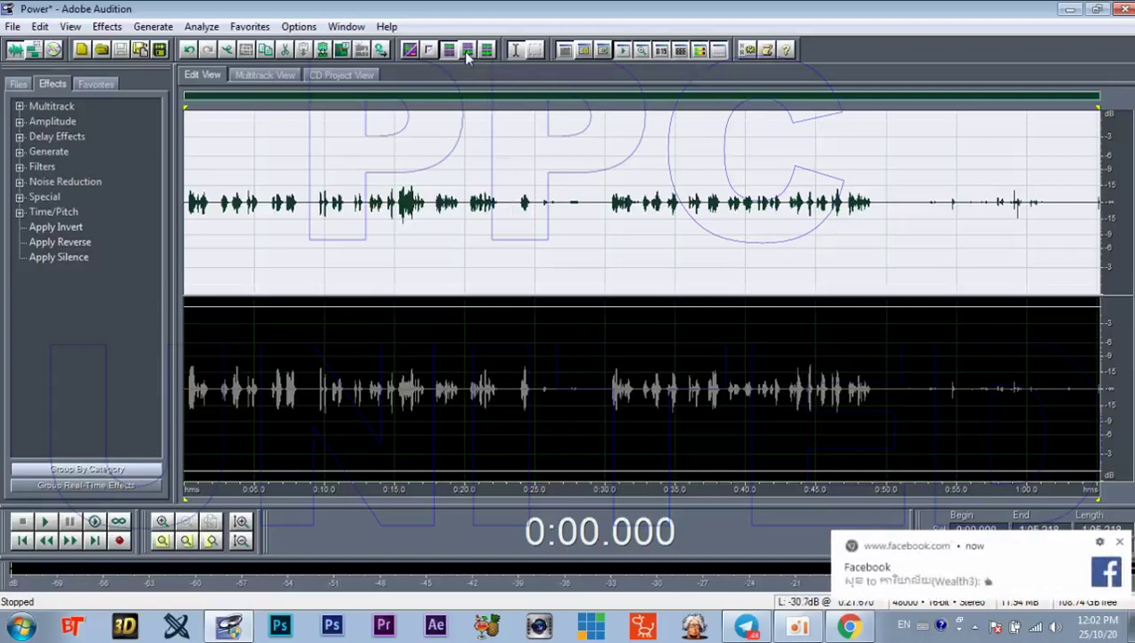
Step: Limit editing to the right channel, listen to it alone and stop playback, dismissing the Facebook notification
{"action": "left_click", "coordinate": [466, 51]}
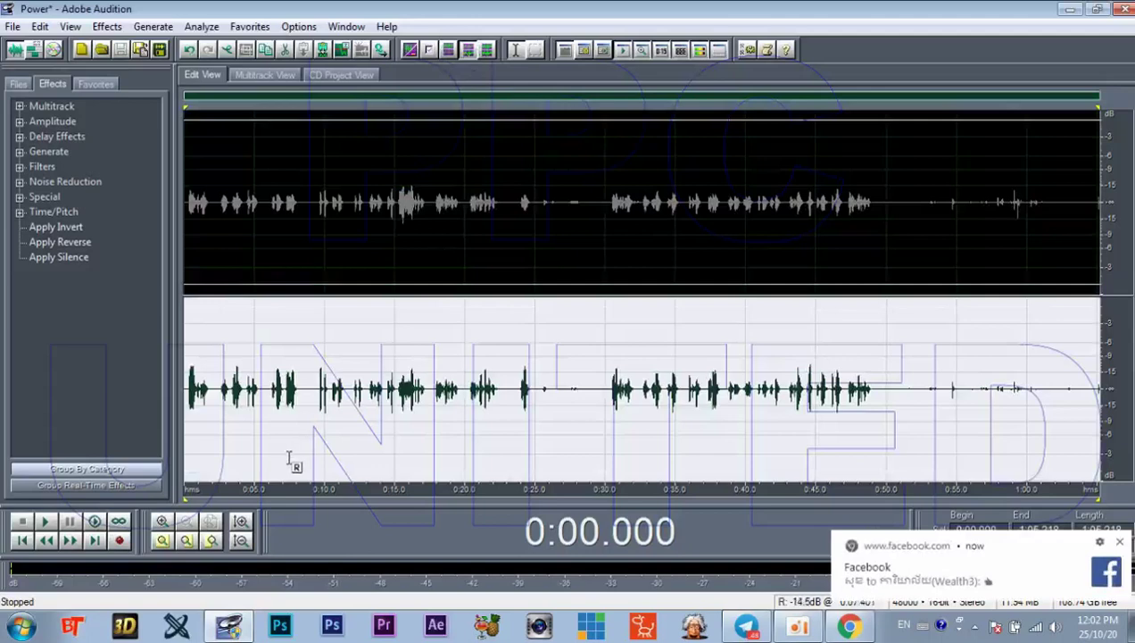
{"action": "key", "text": "space"}
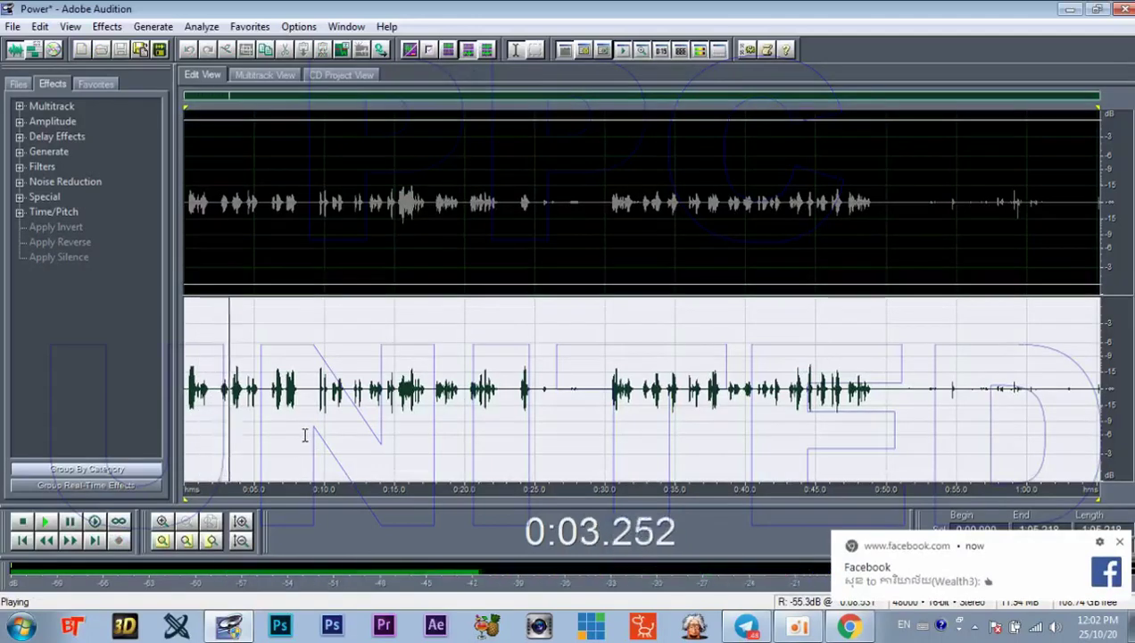
{"action": "left_click", "coordinate": [1121, 545]}
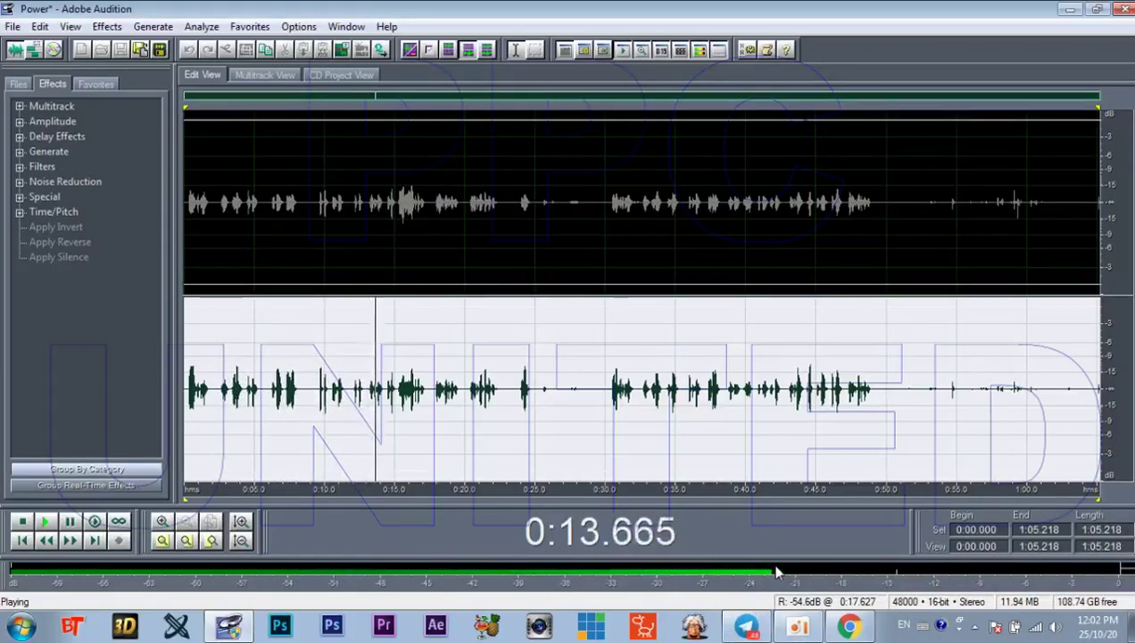
{"action": "key", "text": "space"}
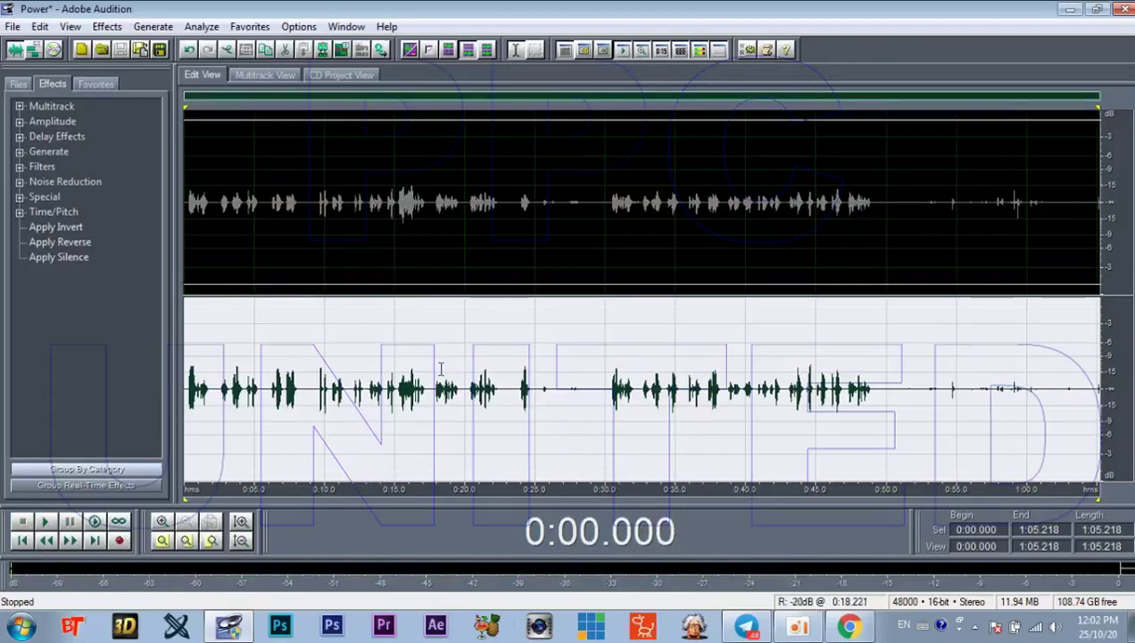
Step: Return to editing both channels and listen to them together from about 0:09.45, stopping playback when finished
{"action": "left_click", "coordinate": [408, 290]}
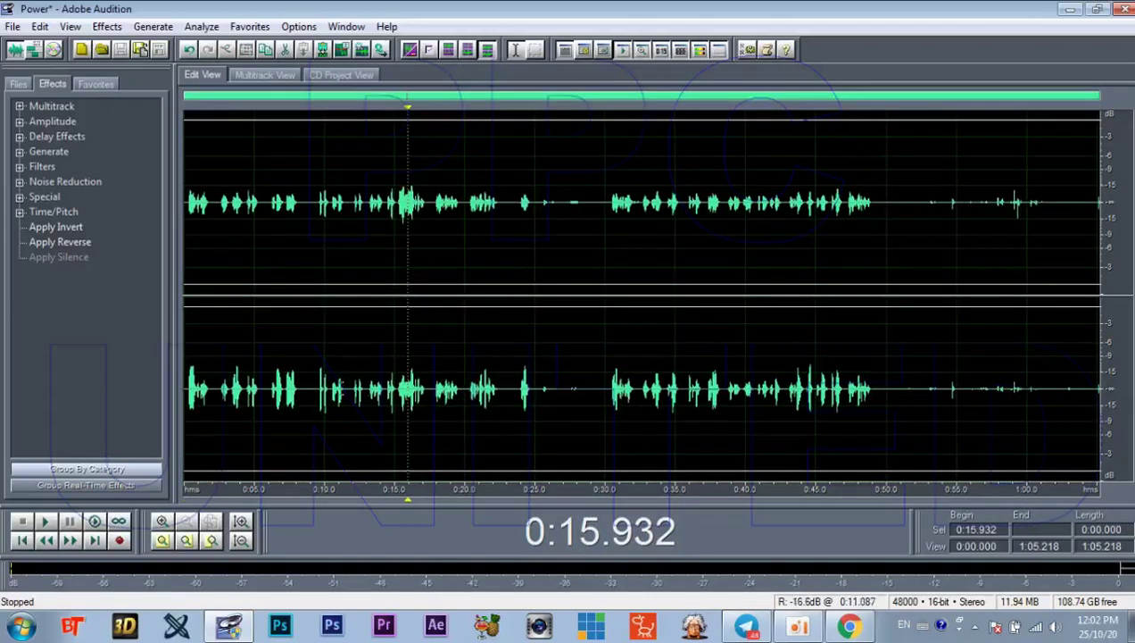
{"action": "left_click", "coordinate": [339, 385]}
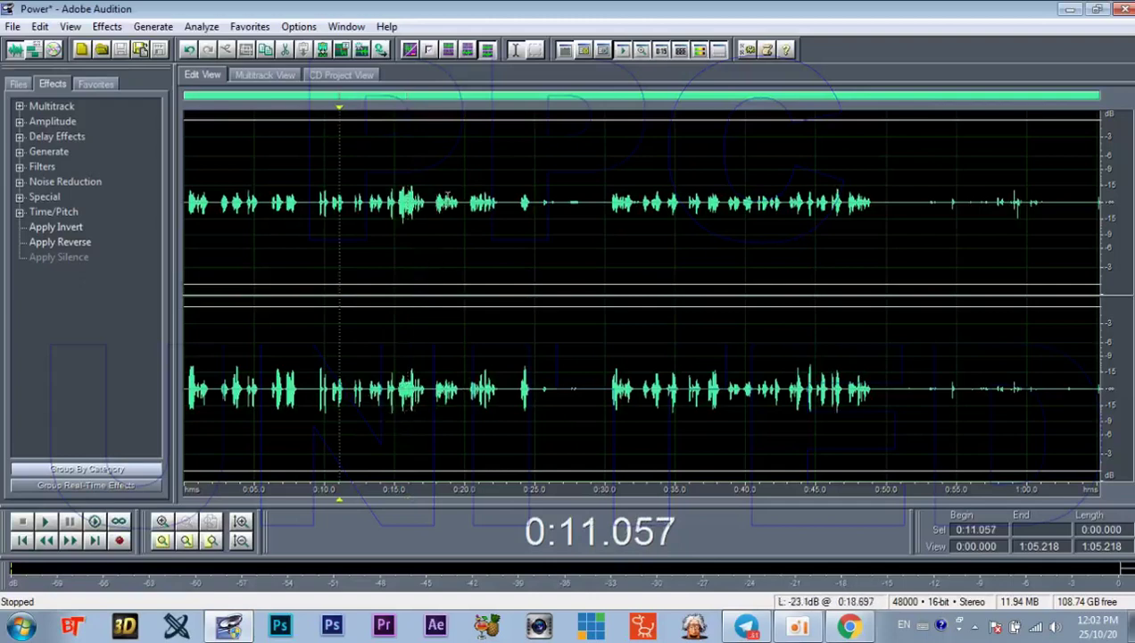
{"action": "left_click", "coordinate": [315, 202]}
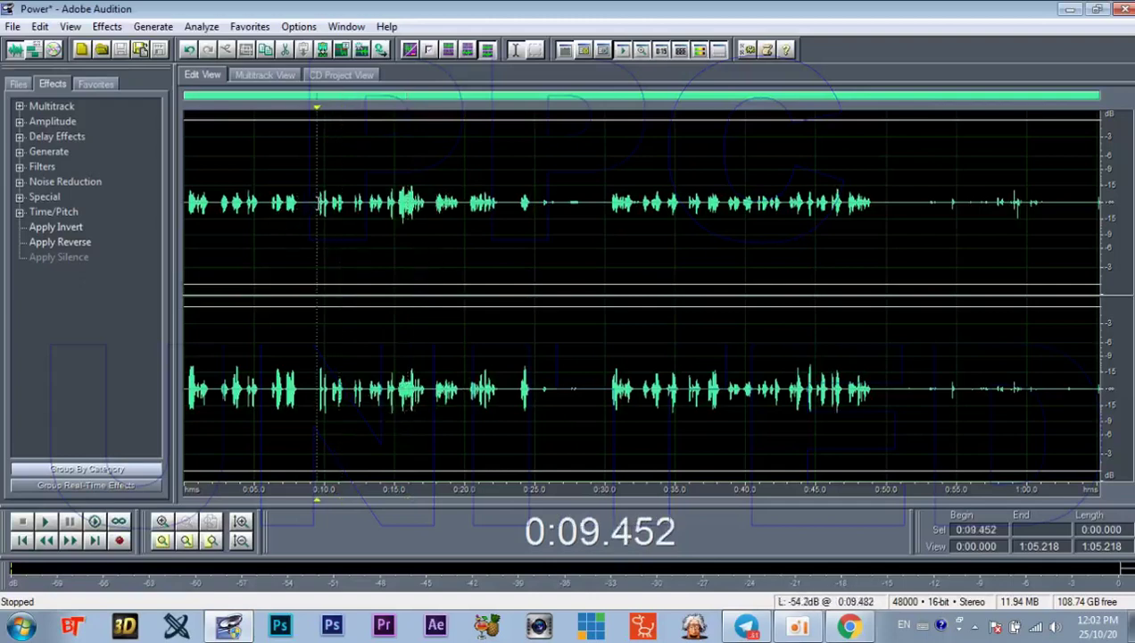
{"action": "key", "text": "space"}
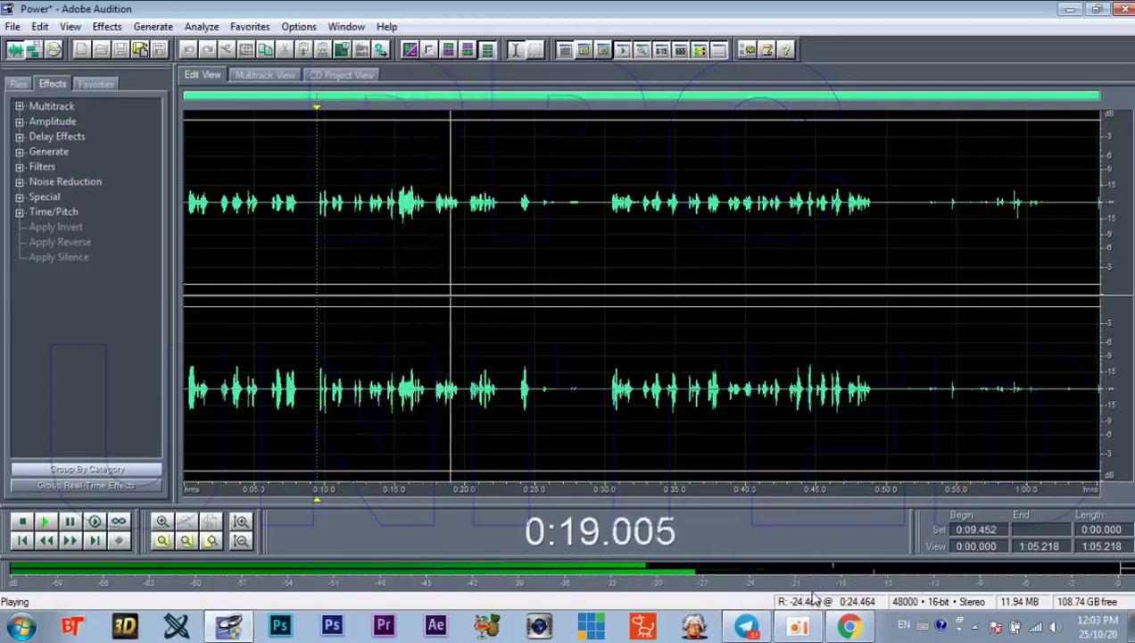
{"action": "key", "text": "space"}
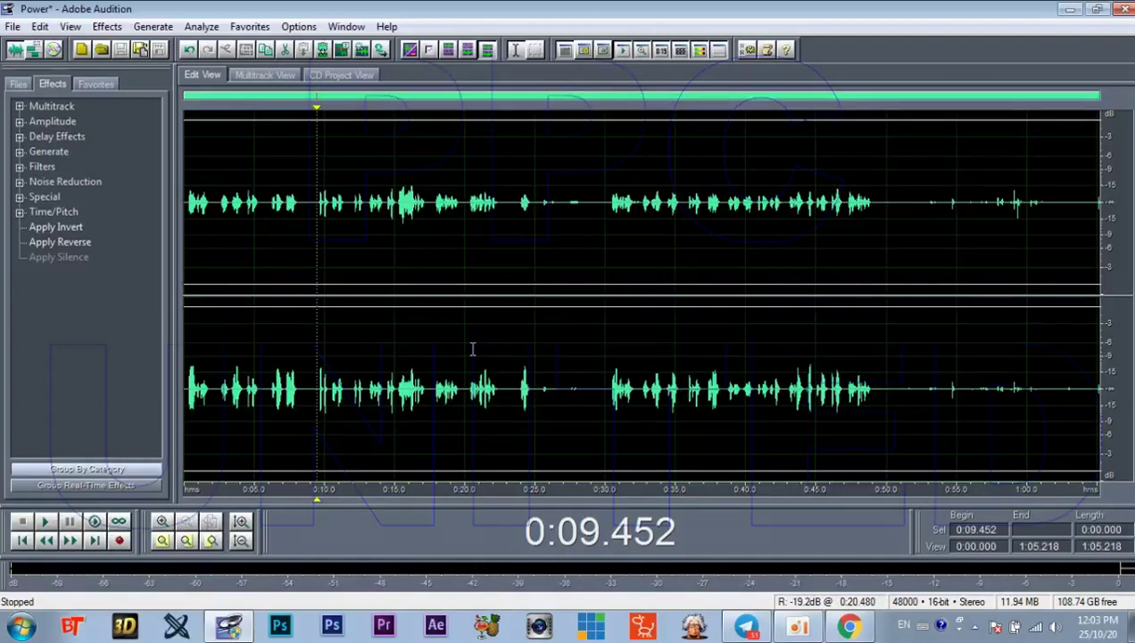
Step: Select the entire recording, limit editing to the left channel and delete that channel's audio
{"action": "key", "text": "ctrl+a"}
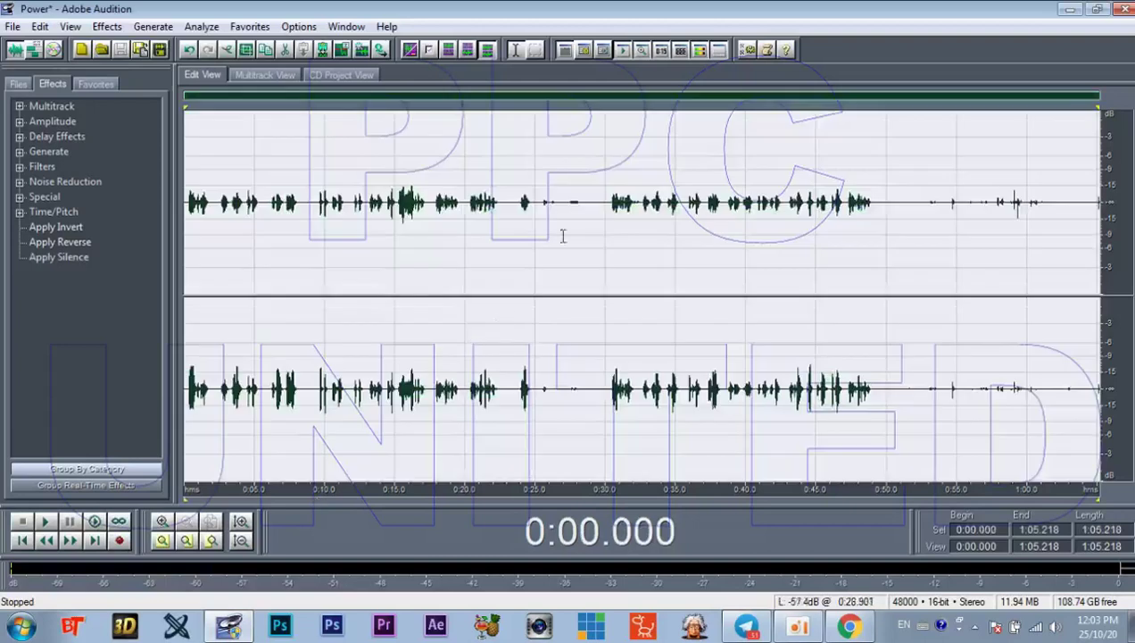
{"action": "left_click", "coordinate": [449, 50]}
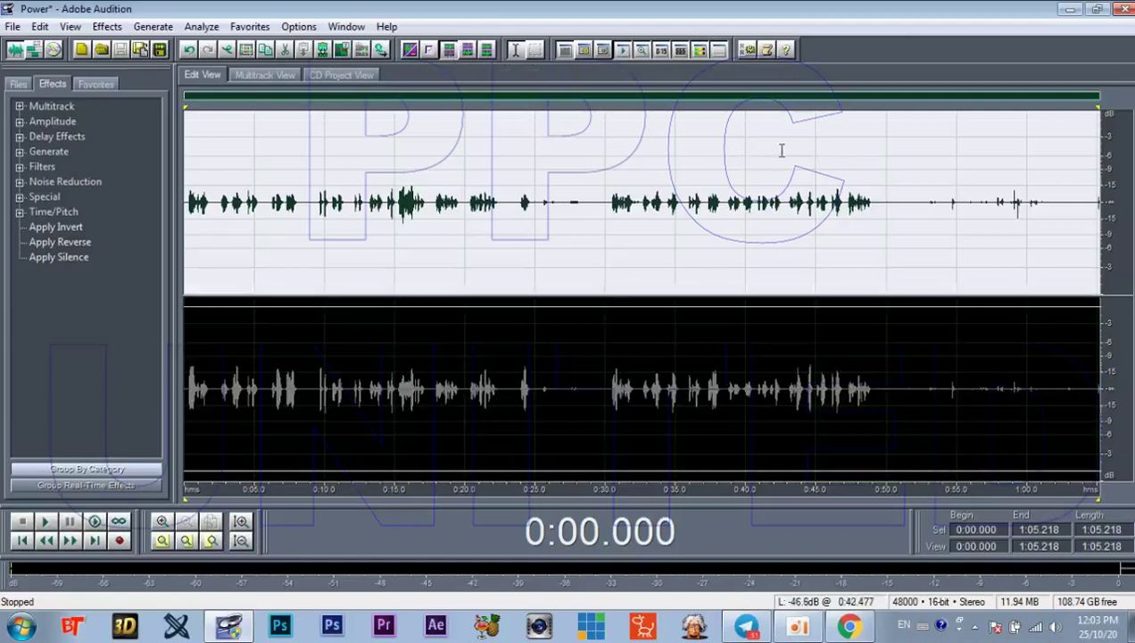
{"action": "key", "text": "Delete"}
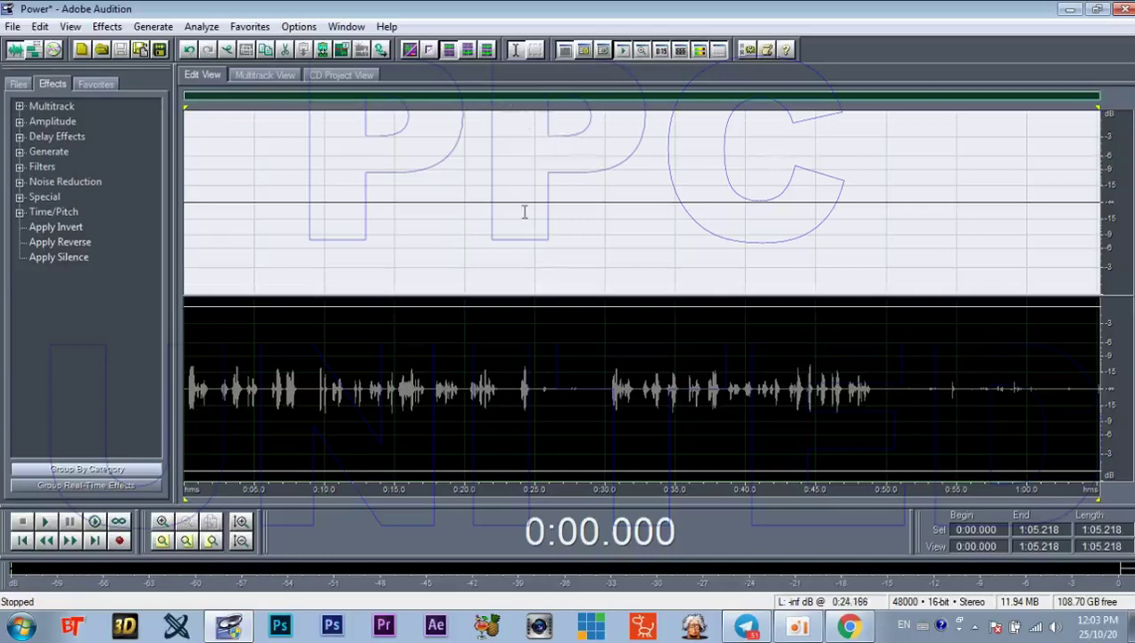
Step: Copy the entire right channel's audio and paste it into the emptied left channel
{"action": "left_click", "coordinate": [468, 50]}
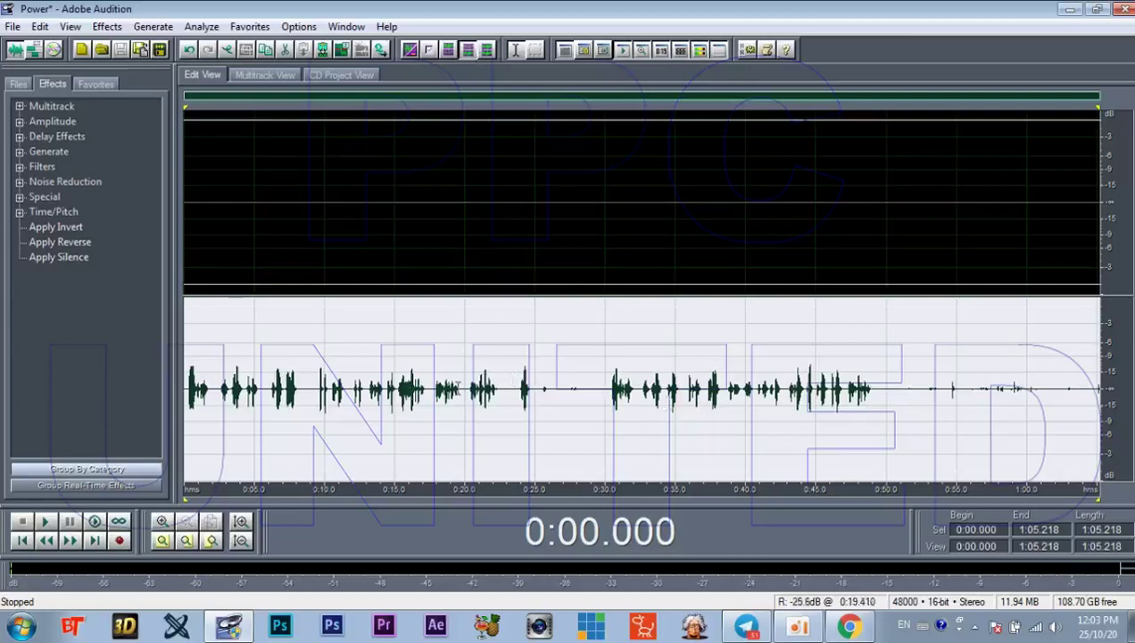
{"action": "right_click", "coordinate": [454, 385]}
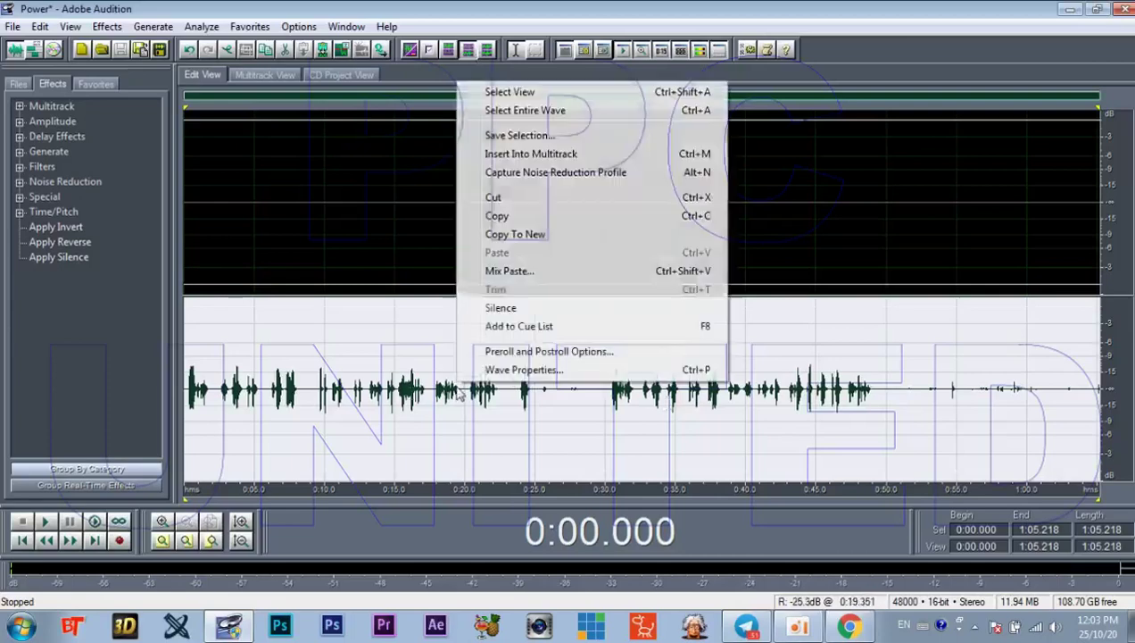
{"action": "left_click", "coordinate": [496, 216]}
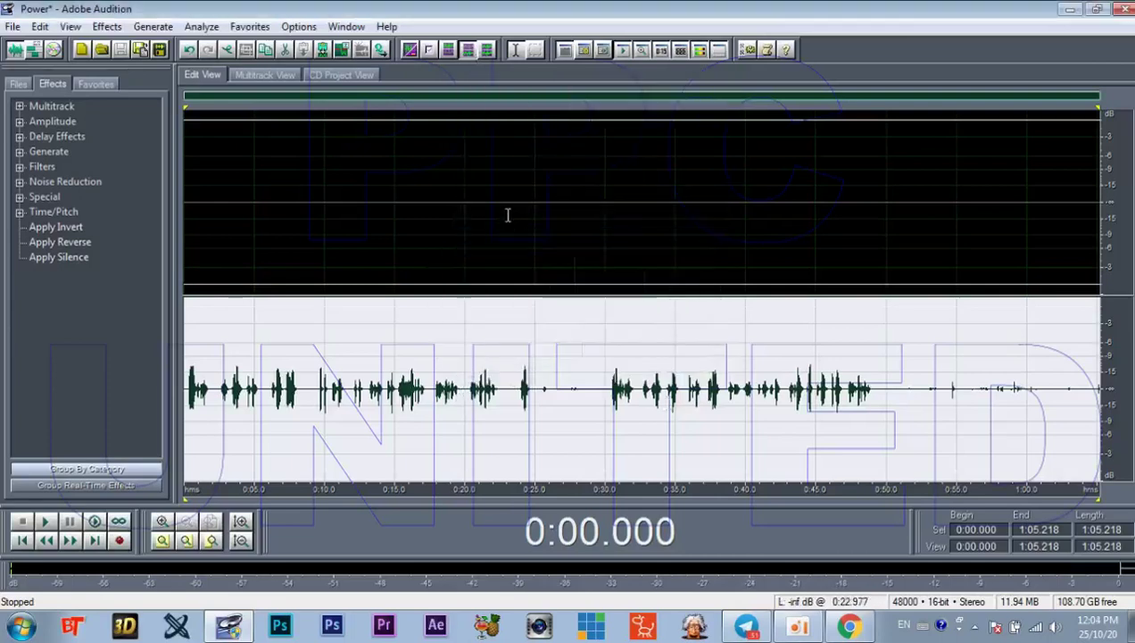
{"action": "left_click", "coordinate": [451, 51]}
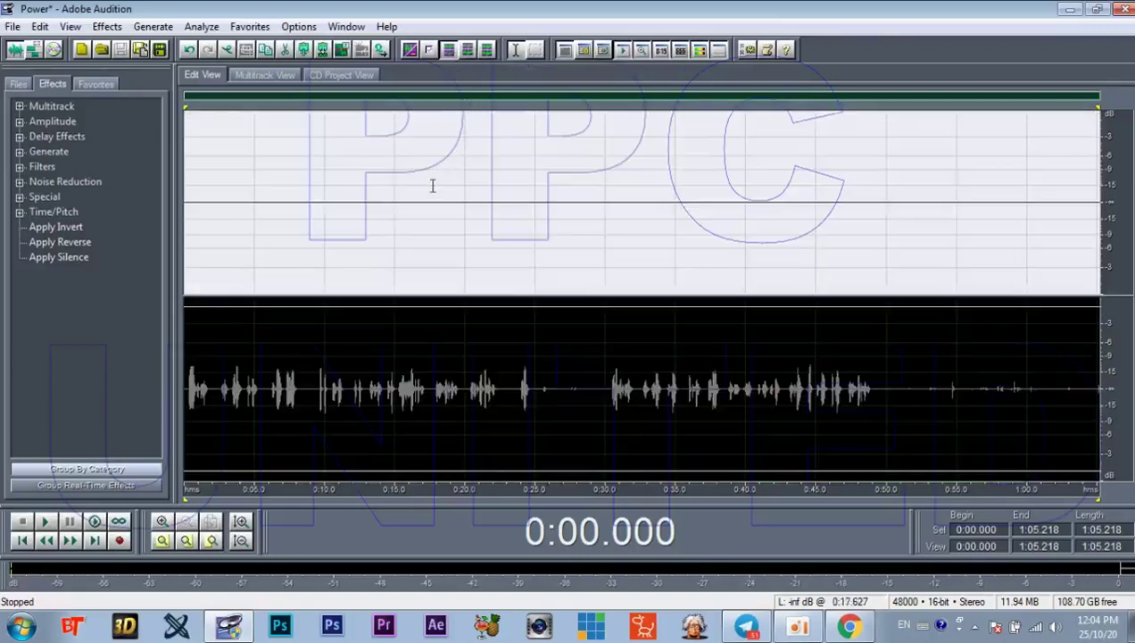
{"action": "right_click", "coordinate": [502, 197]}
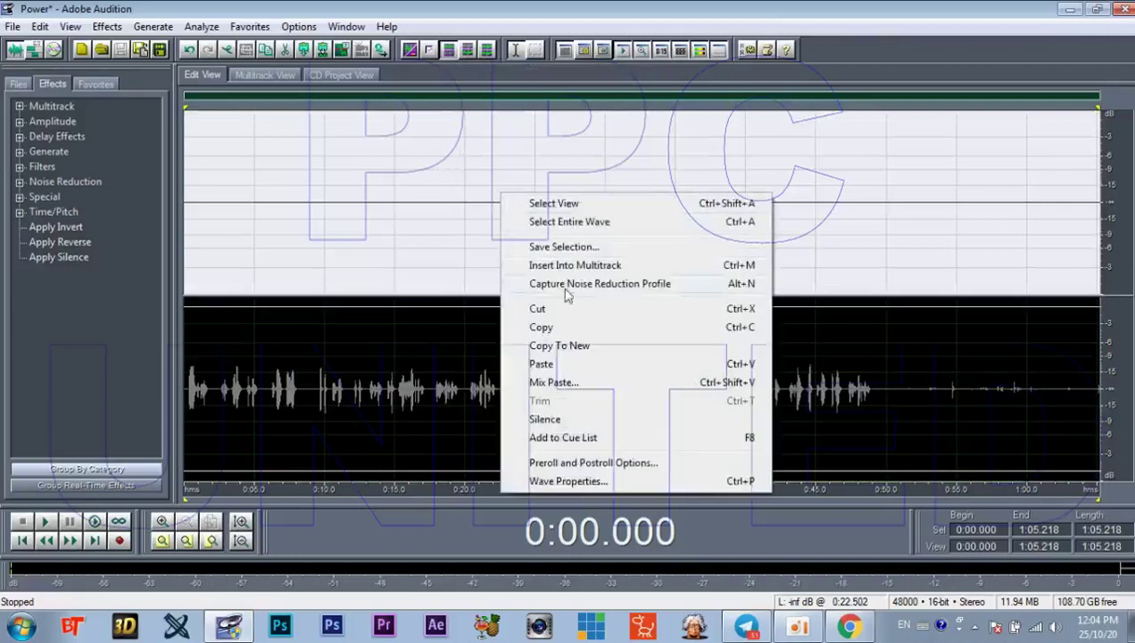
{"action": "left_click", "coordinate": [541, 365]}
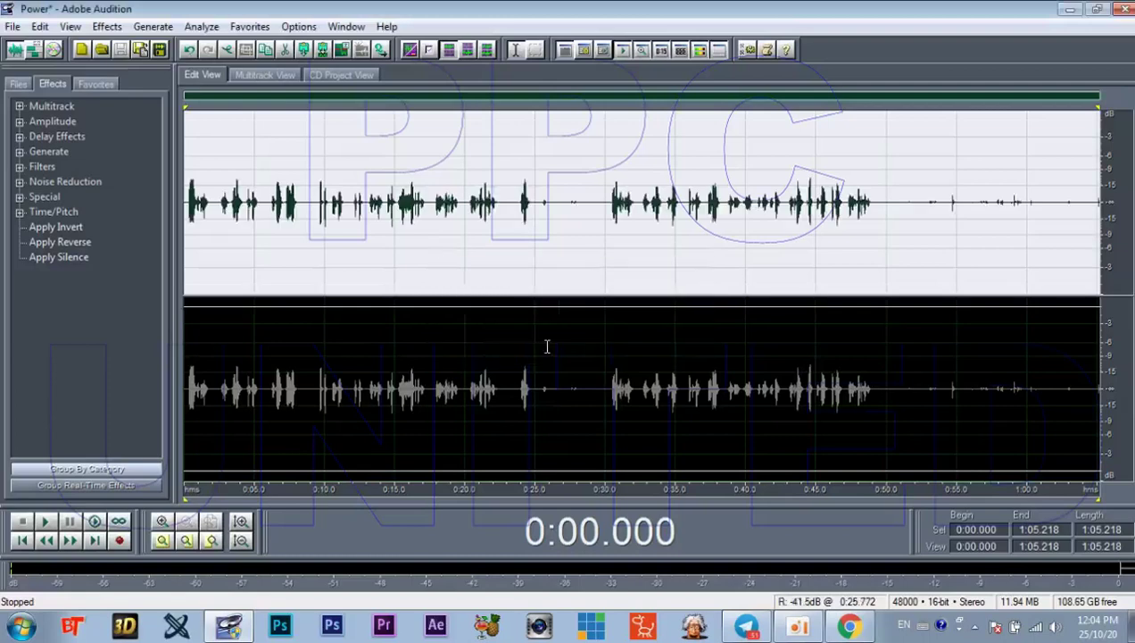
Step: Return to editing both channels and play the opening seconds of the recording from 0:00
{"action": "left_click", "coordinate": [465, 311]}
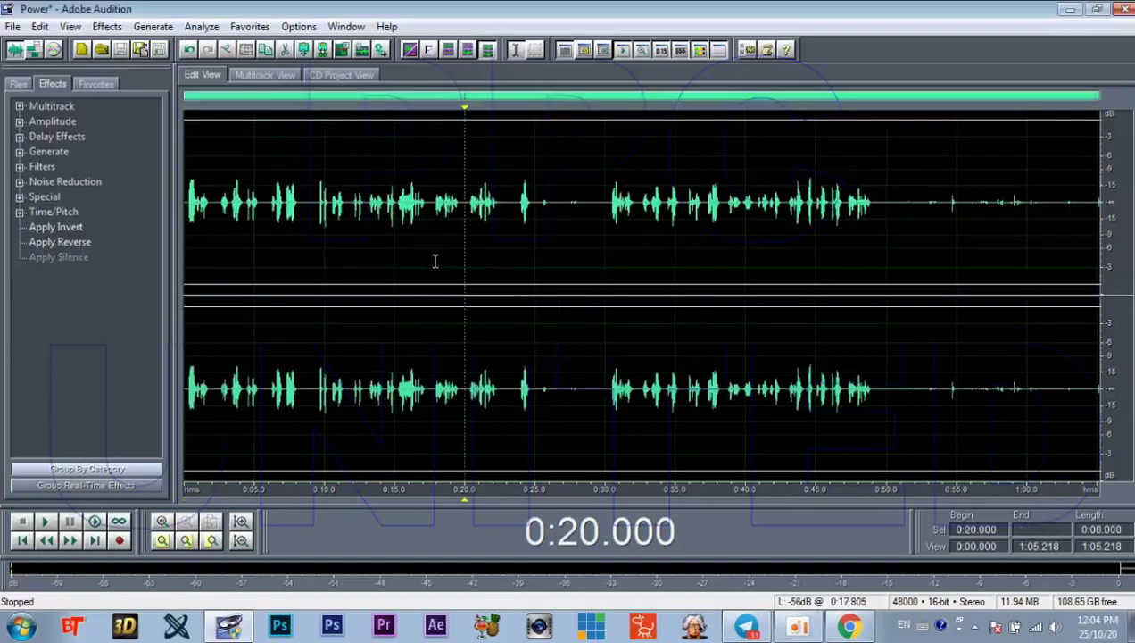
{"action": "left_click", "coordinate": [186, 220]}
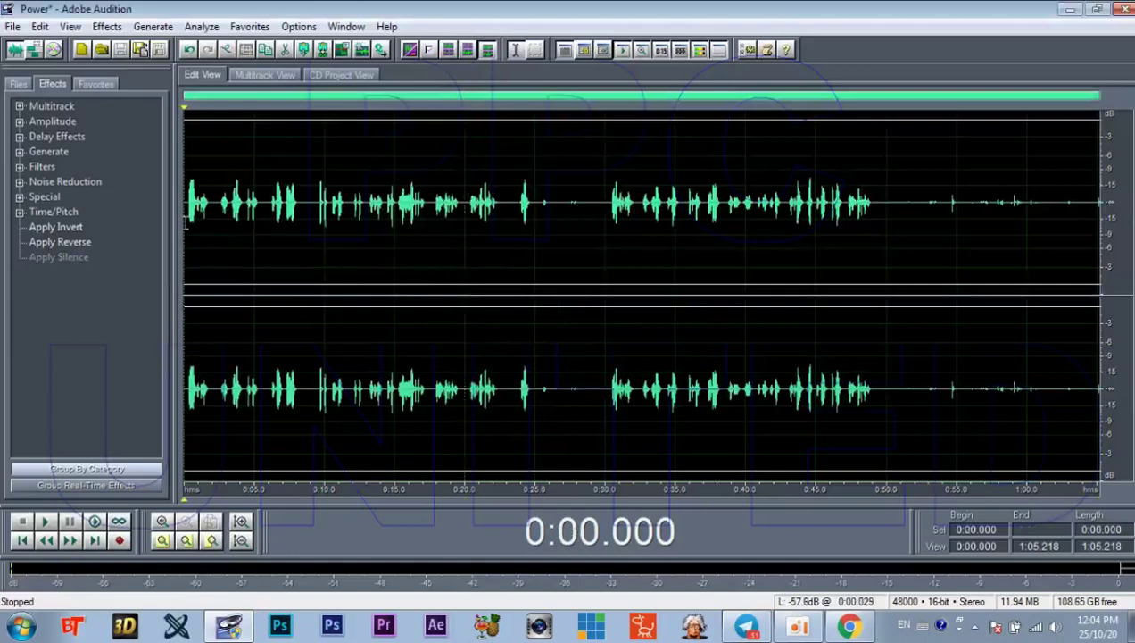
{"action": "key", "text": "space"}
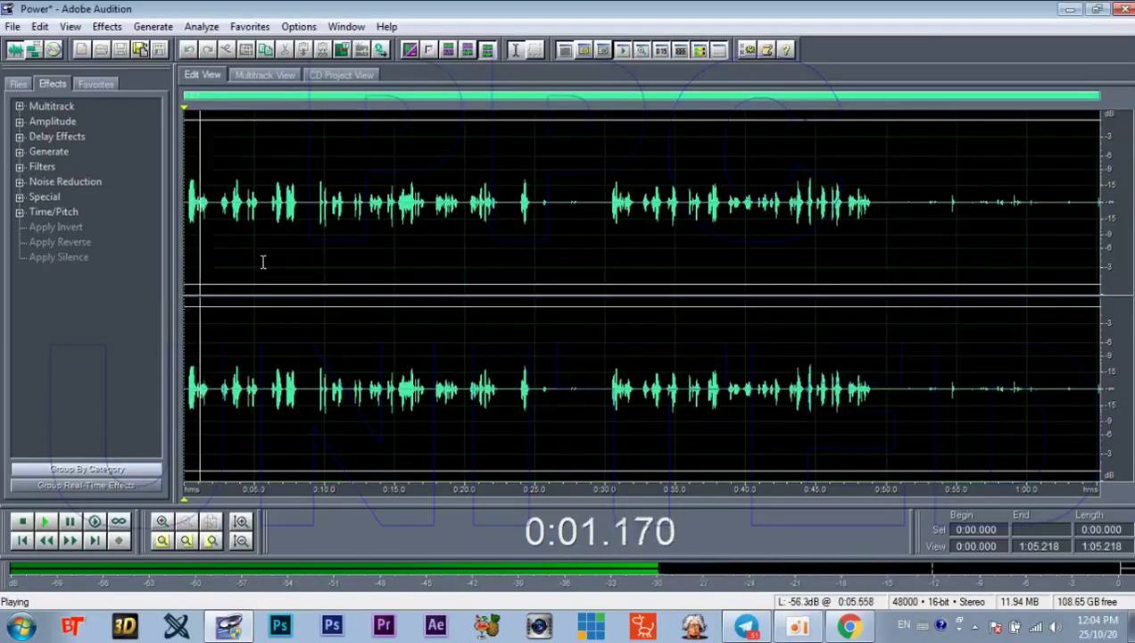
{"action": "key", "text": "space"}
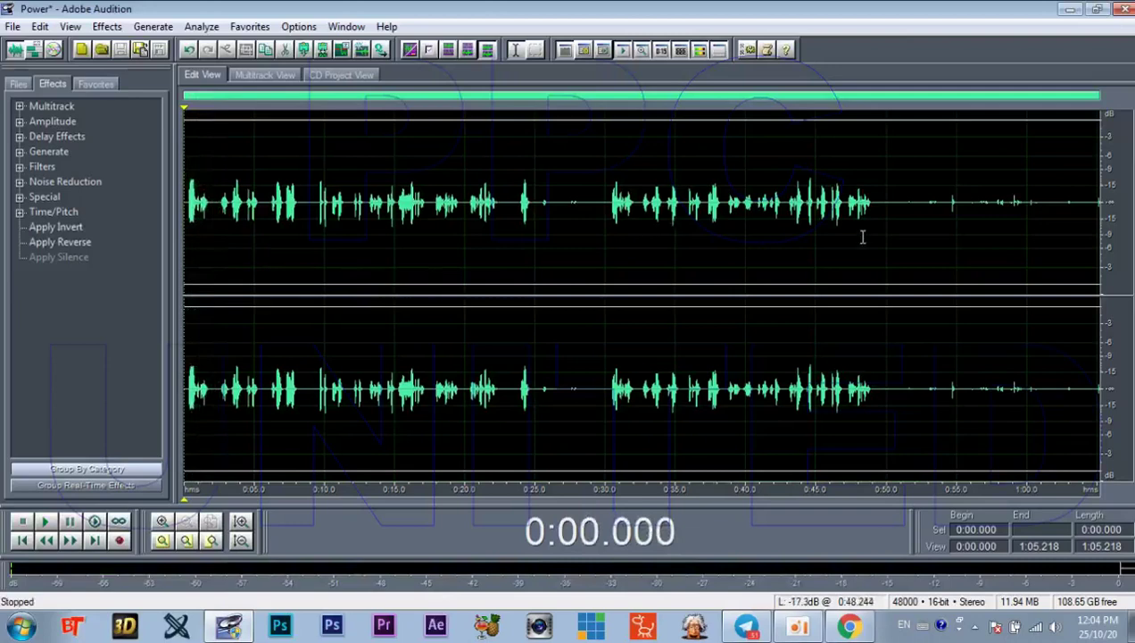
Step: Delete the quiet tail of the recording from about 0:49.5 to the end
{"action": "left_click", "coordinate": [885, 206]}
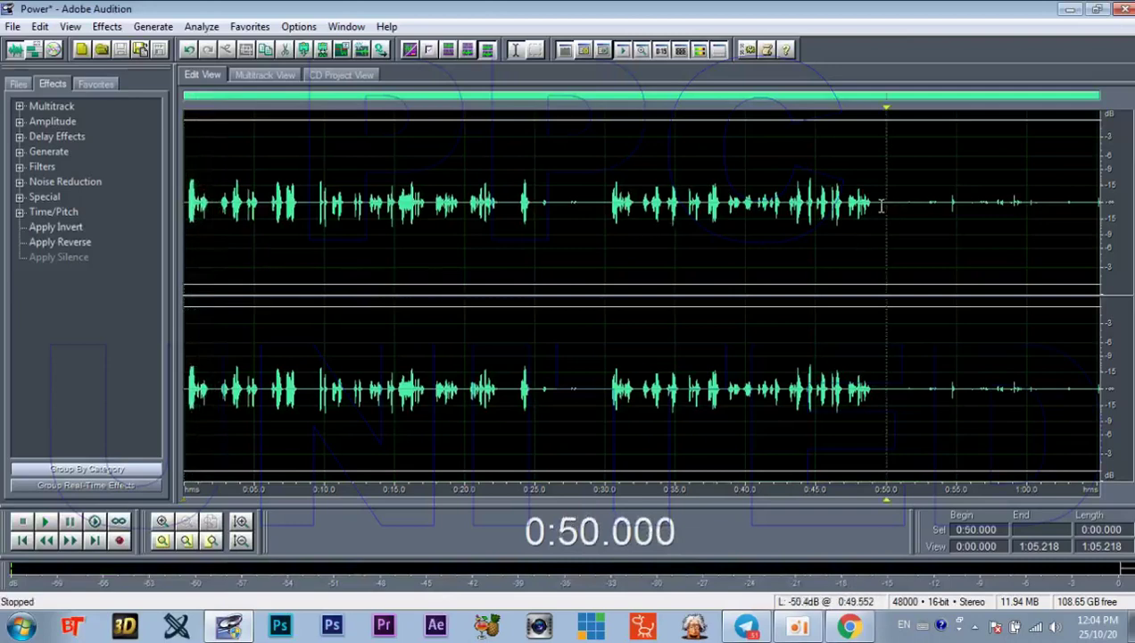
{"action": "left_click_drag", "start_coordinate": [880, 207], "coordinate": [1107, 206]}
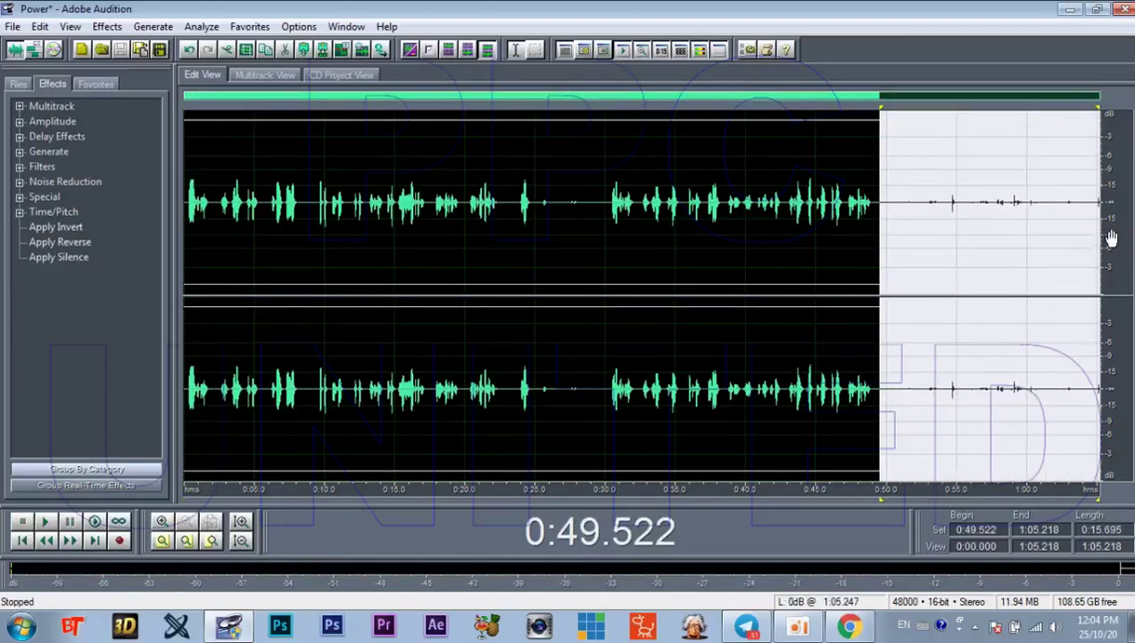
{"action": "key", "text": "Delete"}
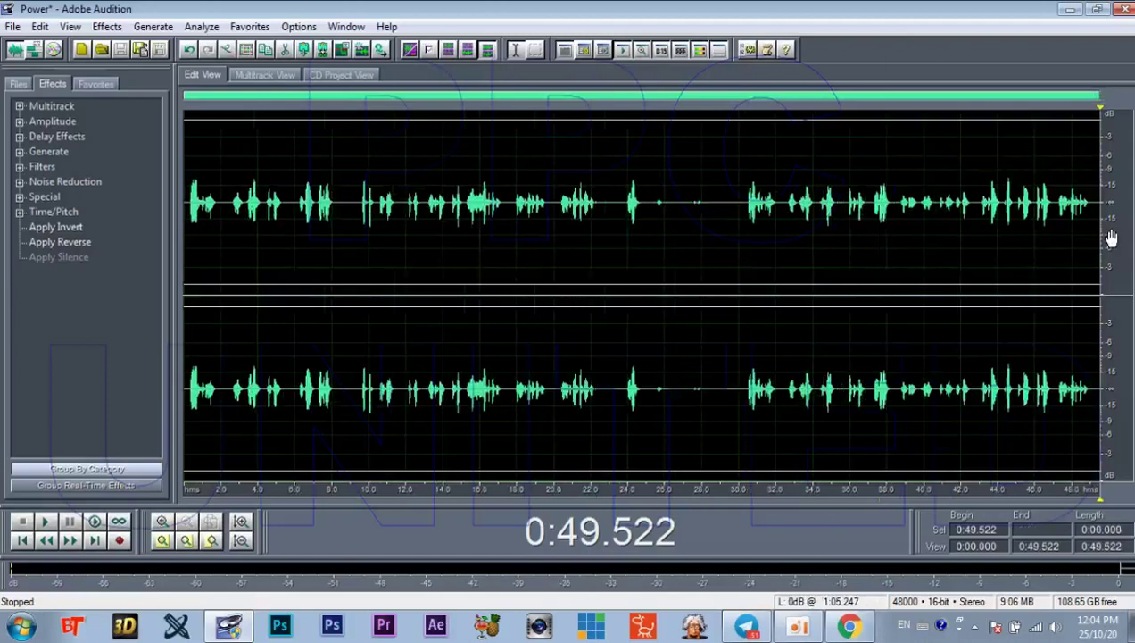
Step: Play the trimmed recording's opening from 0:00 and locate the pauses between phrases up to about 0:08.8
{"action": "left_click", "coordinate": [187, 202]}
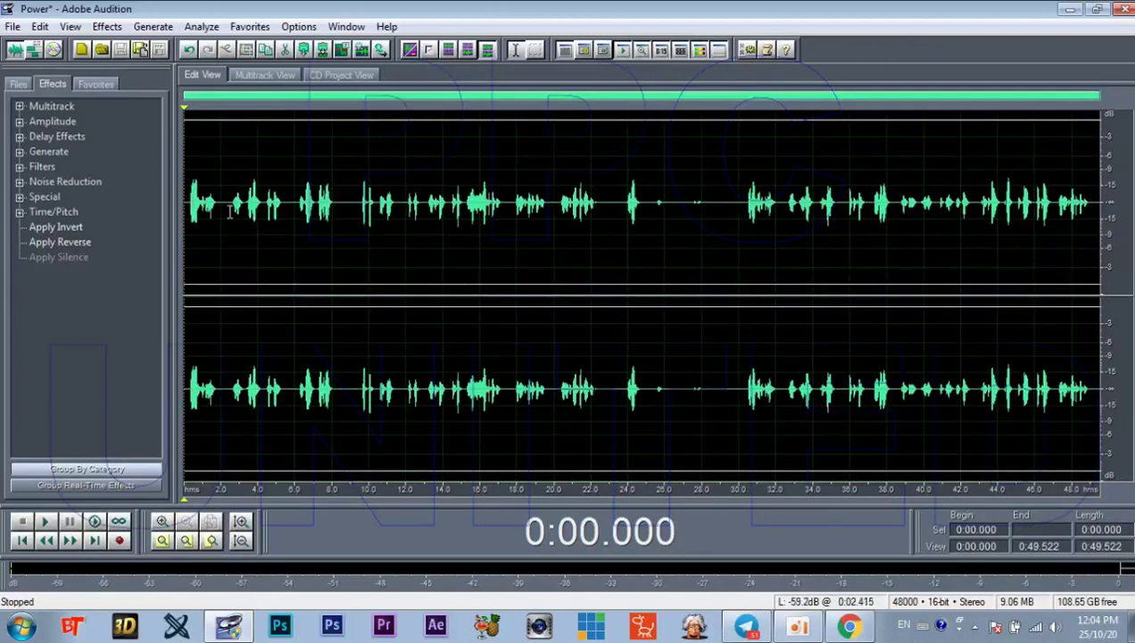
{"action": "key", "text": "space"}
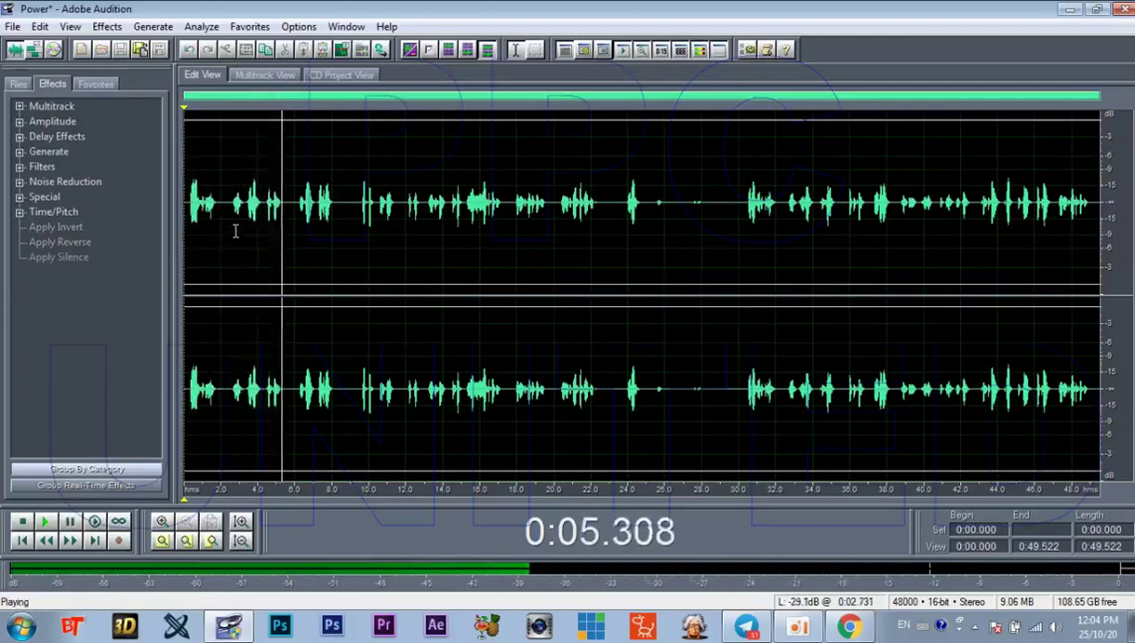
{"action": "key", "text": "space"}
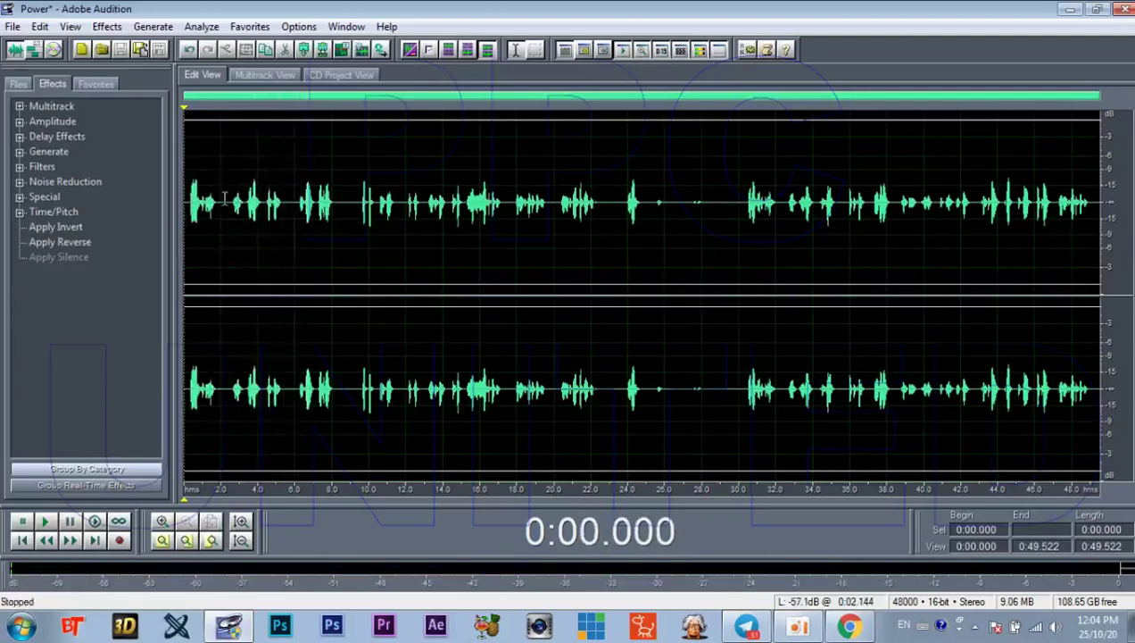
{"action": "left_click", "coordinate": [221, 201]}
{"action": "left_click", "coordinate": [289, 201]}
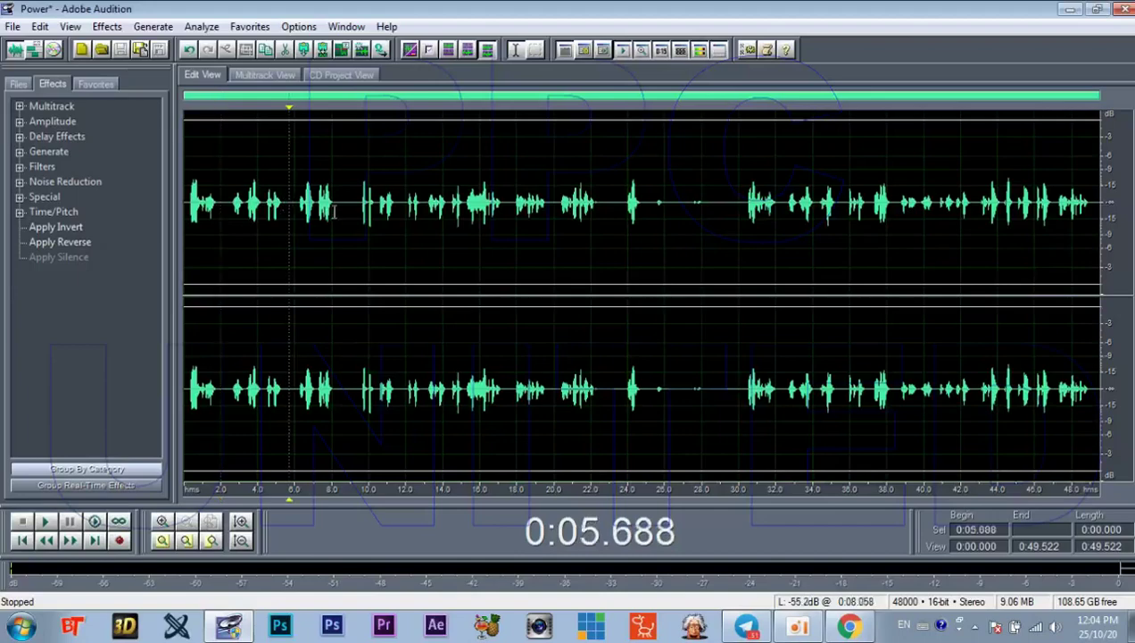
{"action": "left_click", "coordinate": [347, 204]}
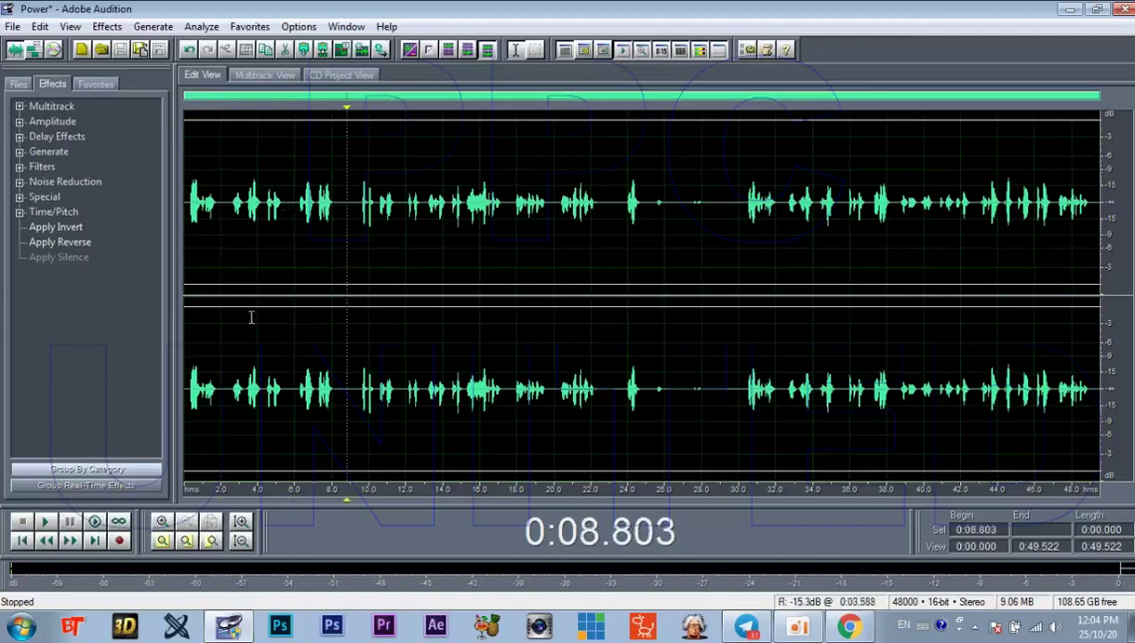
Step: Examine the silent gaps between phrases in the early part of the waveform at different magnifications
{"action": "scroll", "coordinate": [216, 260], "scroll_direction": "up", "scroll_amount": 3}
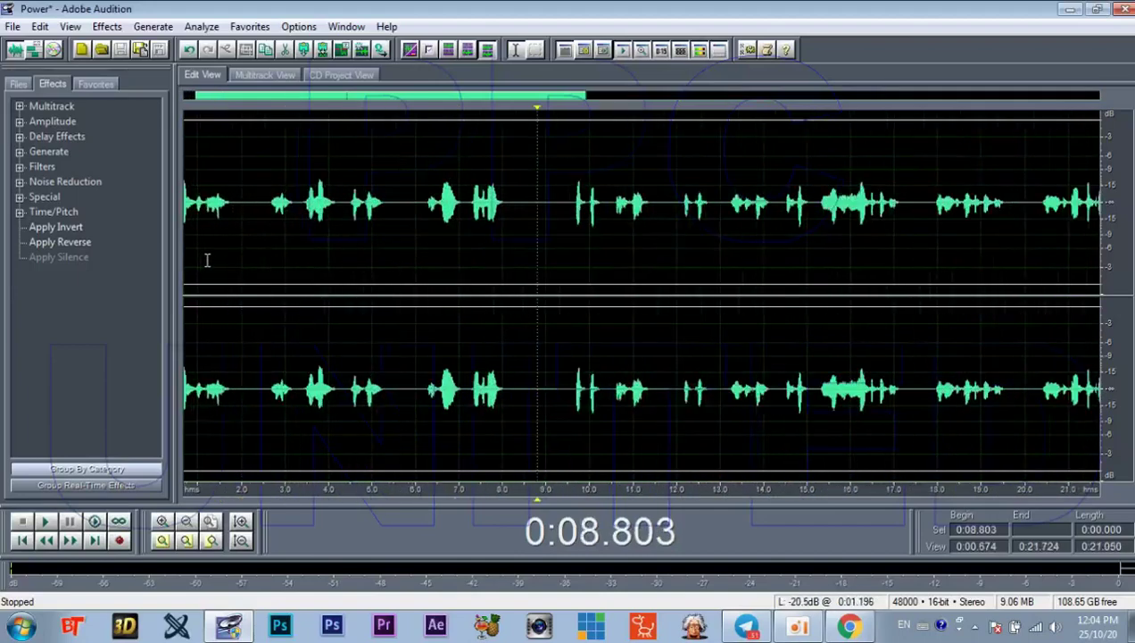
{"action": "left_click_drag", "start_coordinate": [423, 101], "coordinate": [372, 101]}
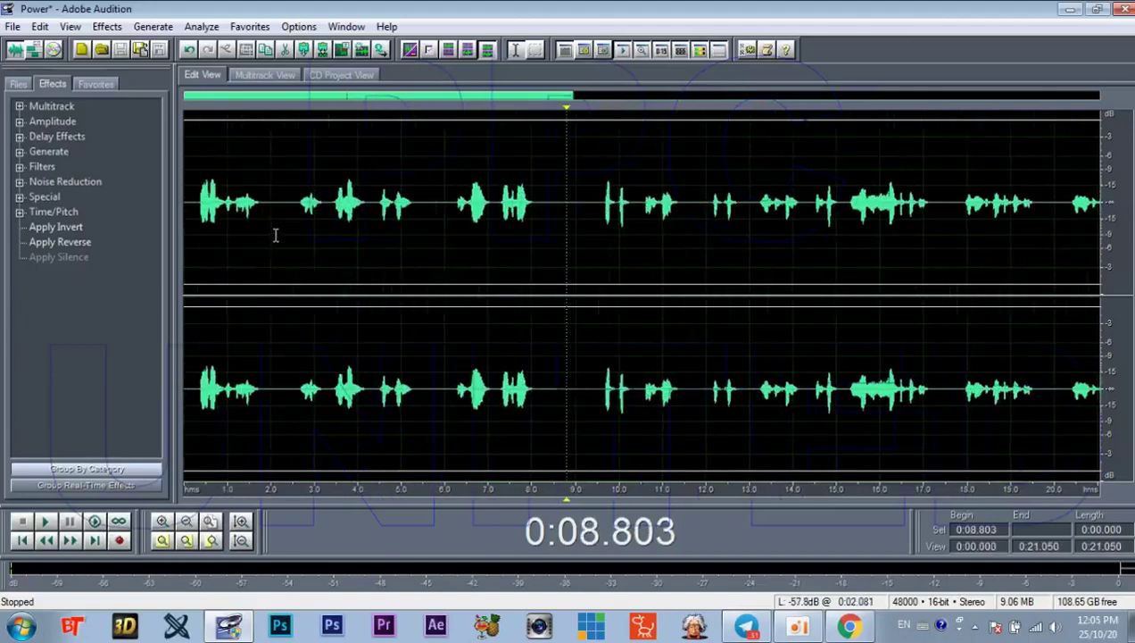
{"action": "scroll", "coordinate": [275, 235], "scroll_direction": "up", "scroll_amount": 1}
{"action": "scroll", "coordinate": [339, 97], "scroll_direction": "up", "scroll_amount": 1}
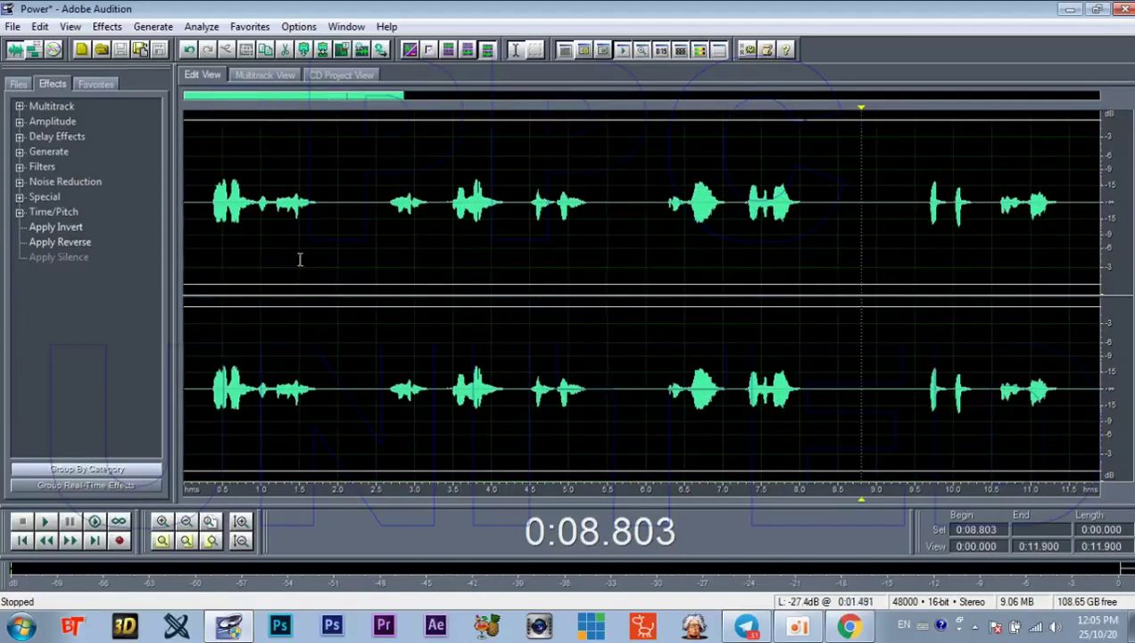
{"action": "scroll", "coordinate": [308, 256], "scroll_direction": "up", "scroll_amount": 2}
{"action": "scroll", "coordinate": [312, 253], "scroll_direction": "down", "scroll_amount": 4}
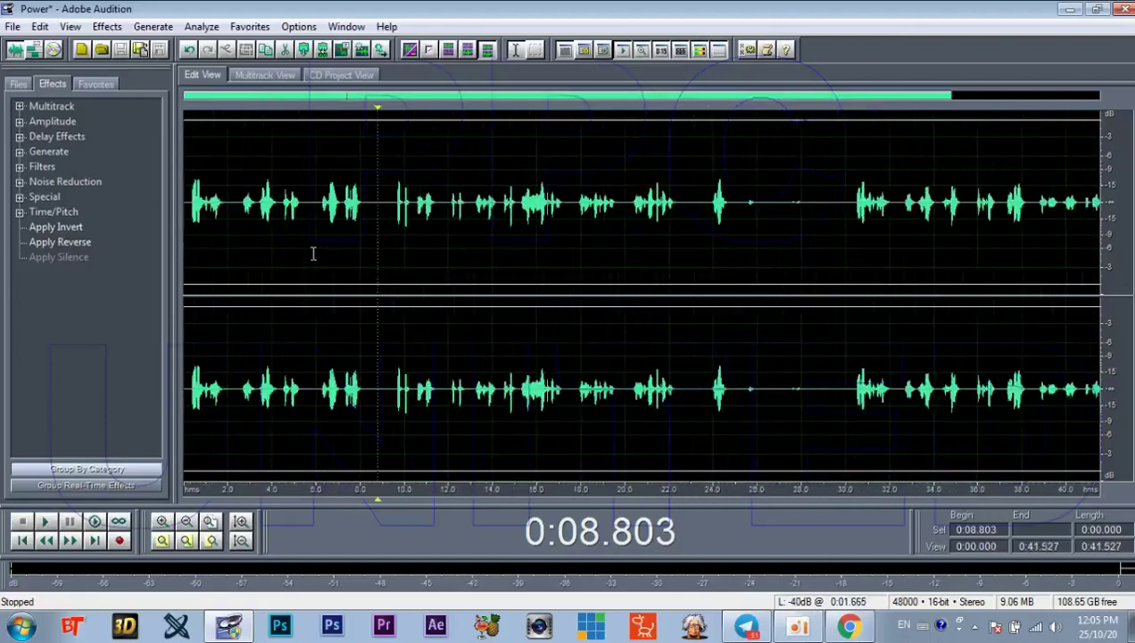
{"action": "scroll", "coordinate": [313, 253], "scroll_direction": "up", "scroll_amount": 3}
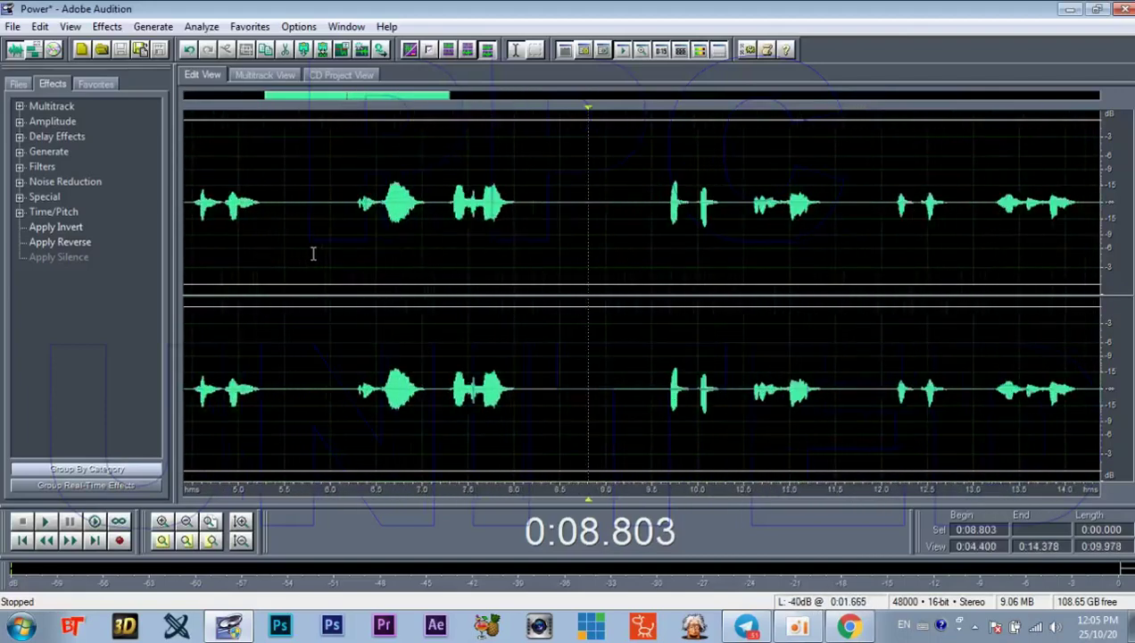
{"action": "scroll", "coordinate": [313, 250], "scroll_direction": "down", "scroll_amount": 2}
{"action": "scroll", "coordinate": [314, 250], "scroll_direction": "down", "scroll_amount": 2}
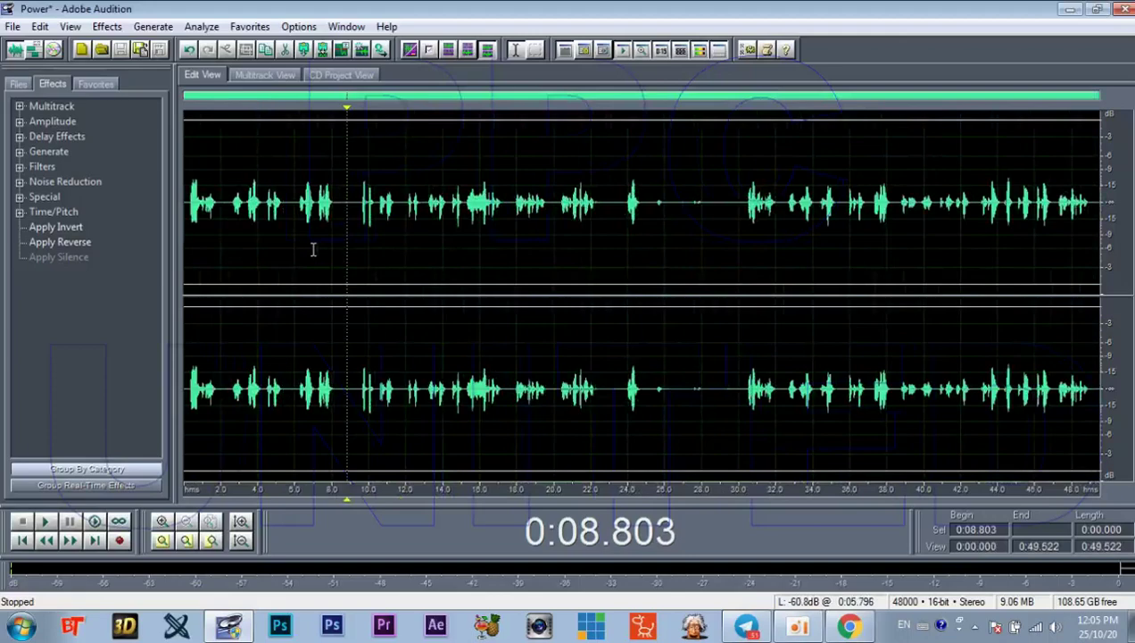
Step: Delete the silent gap after the first phrase, from about 0:01.70 to 0:02.65, in both channels
{"action": "scroll", "coordinate": [210, 245], "scroll_direction": "up", "scroll_amount": 2}
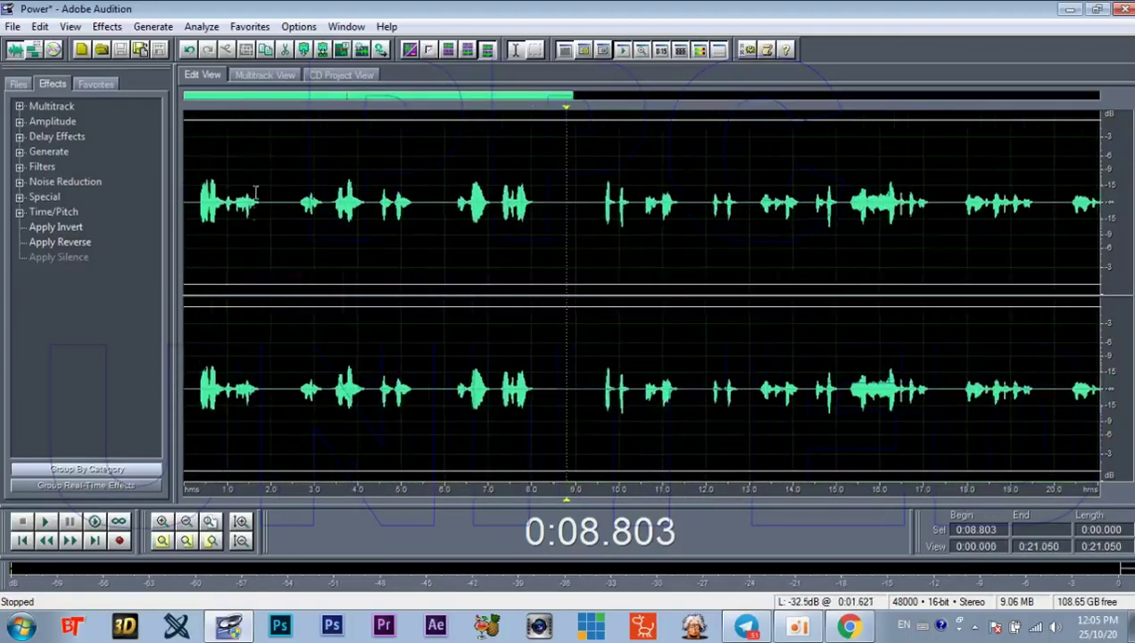
{"action": "scroll", "coordinate": [253, 214], "scroll_direction": "up", "scroll_amount": 1}
{"action": "left_click_drag", "start_coordinate": [263, 204], "coordinate": [336, 221]}
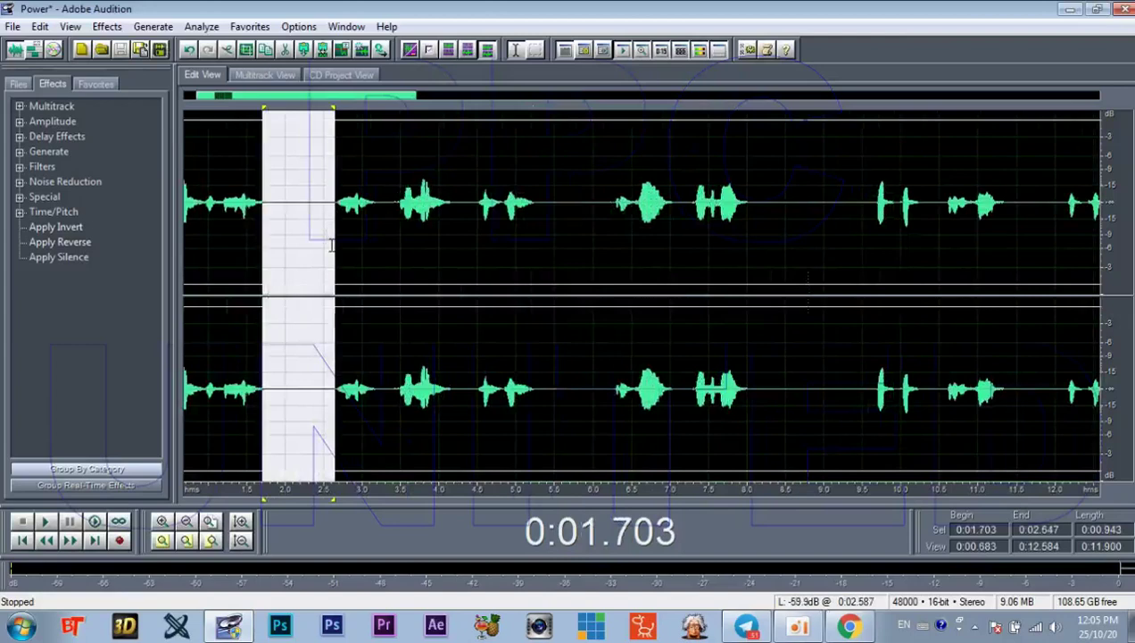
{"action": "key", "text": "Delete"}
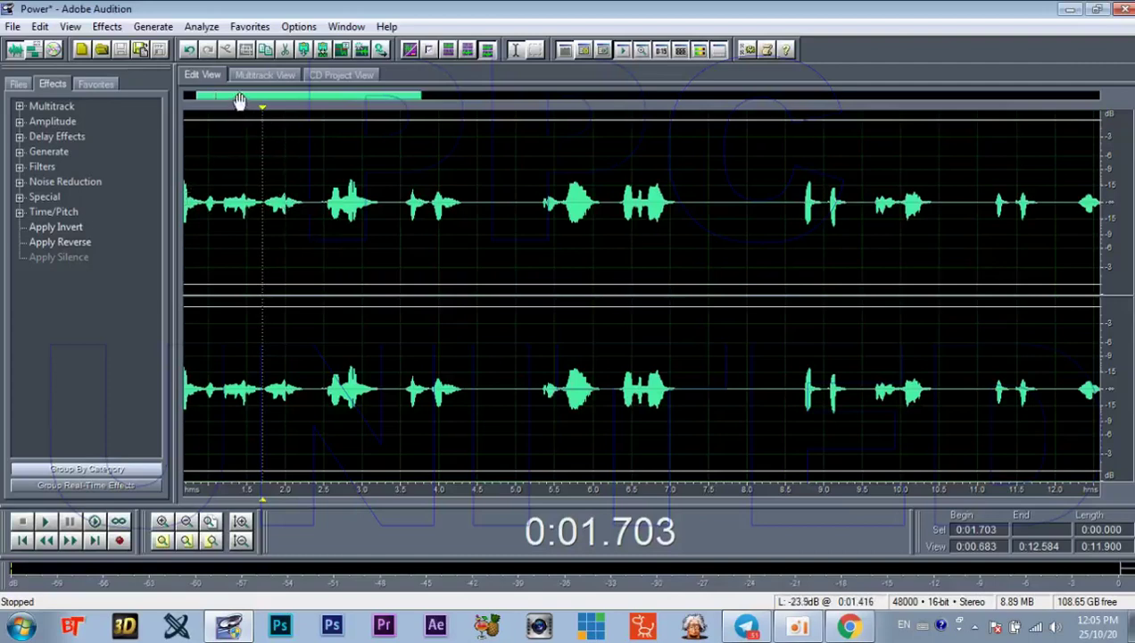
Step: Play the edited opening phrase from about 0:00.30 to 0:02.28 to check the join
{"action": "left_click_drag", "start_coordinate": [241, 98], "coordinate": [177, 93]}
{"action": "left_click_drag", "start_coordinate": [207, 201], "coordinate": [360, 235]}
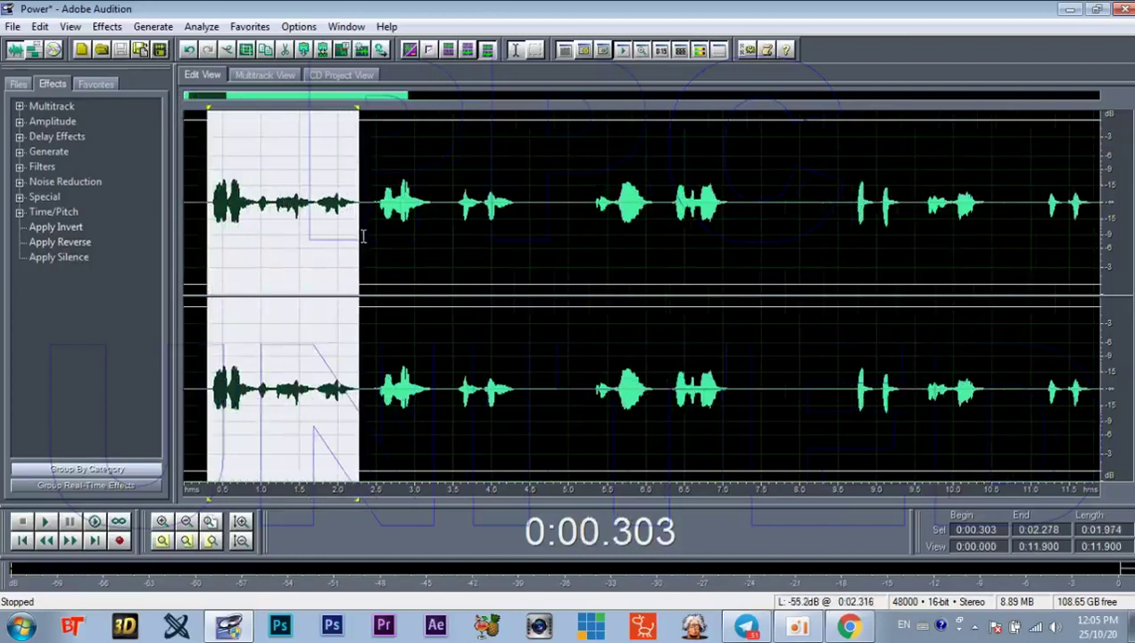
{"action": "key", "text": "space"}
{"action": "key", "text": "space"}
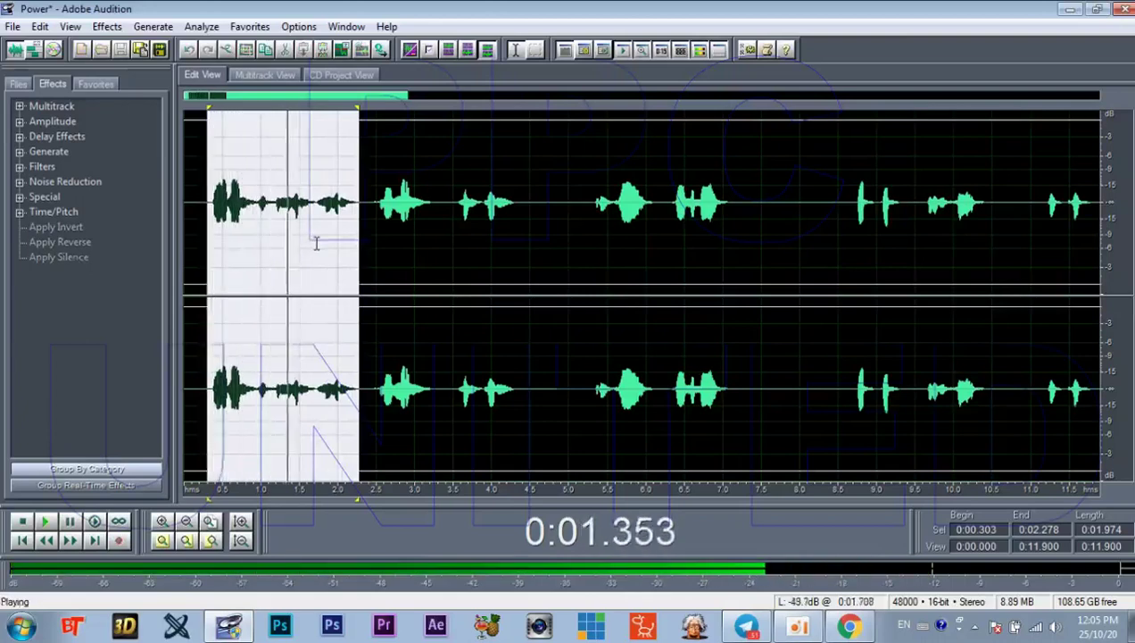
{"action": "key", "text": "space"}
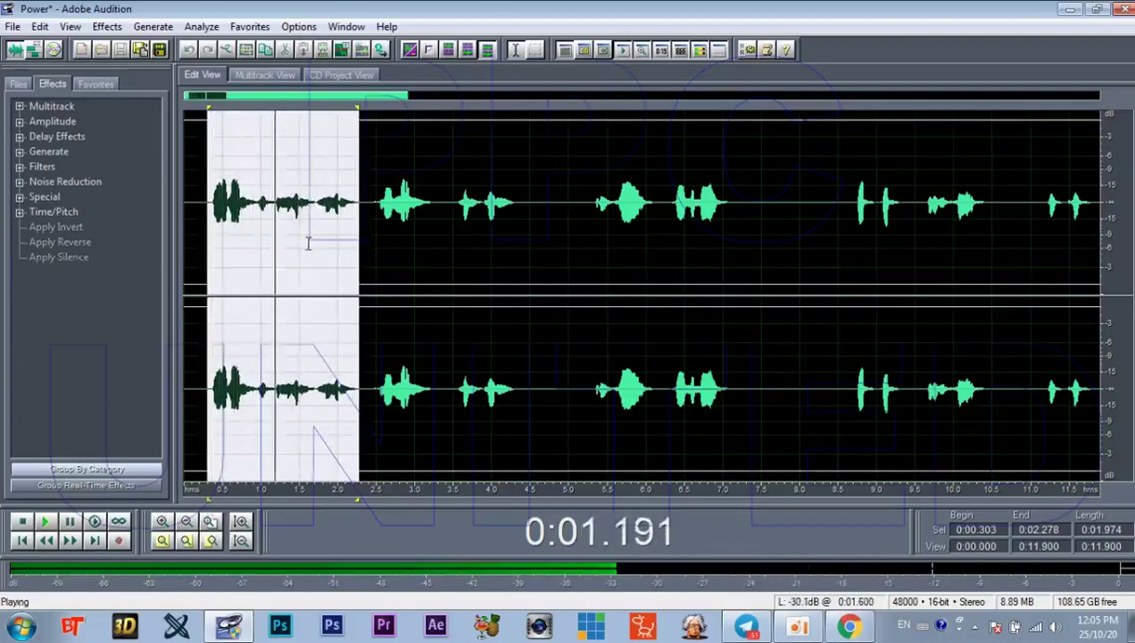
{"action": "key", "text": "space"}
Step: Delete the short silent gap from about 0:02.24 to 0:02.51 in both channels
{"action": "left_click", "coordinate": [332, 241]}
{"action": "scroll", "coordinate": [357, 223], "scroll_direction": "up", "scroll_amount": 2}
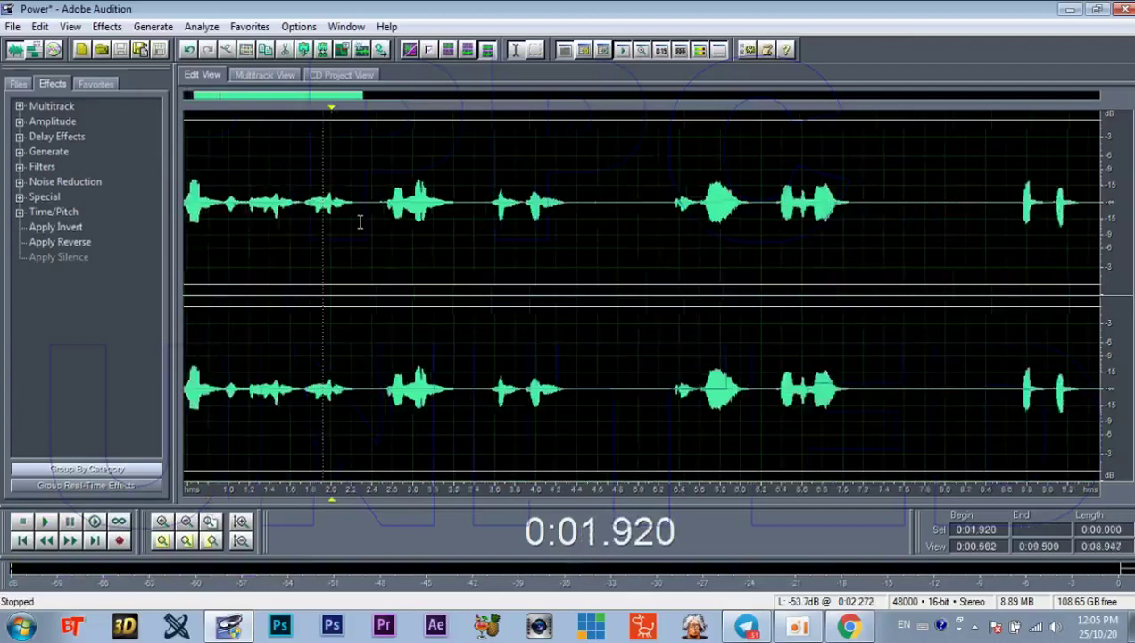
{"action": "left_click_drag", "start_coordinate": [356, 202], "coordinate": [393, 211]}
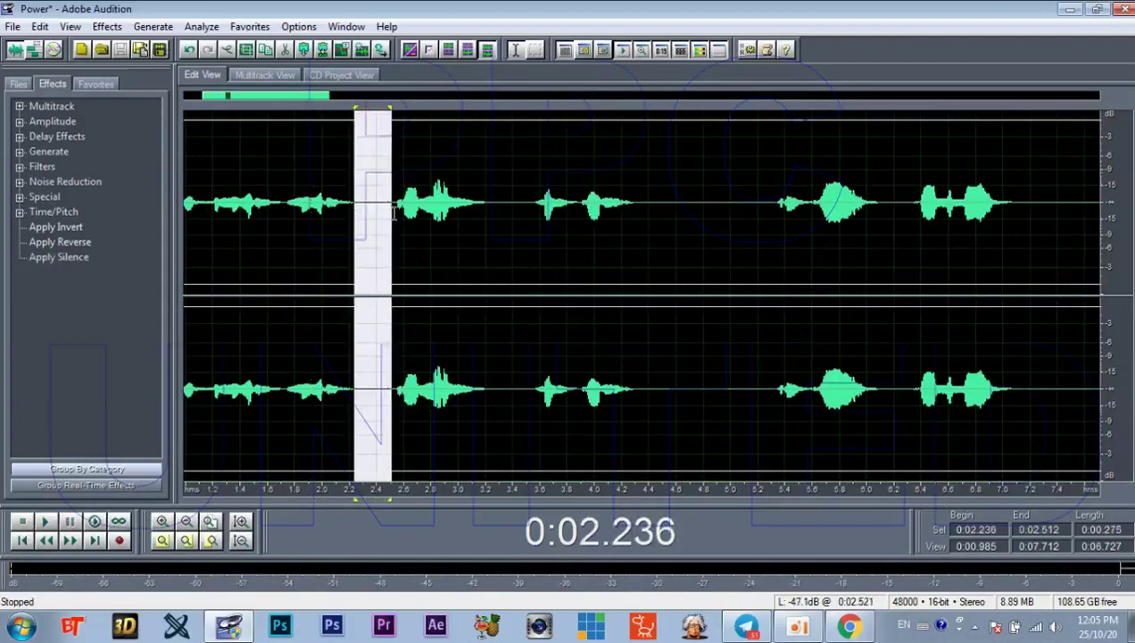
{"action": "key", "text": "Delete"}
Step: Delete the silent gaps from about 0:02.90 to 0:03.30 and from the resulting 0:03.19 to 0:03.23
{"action": "scroll", "coordinate": [435, 223], "scroll_direction": "up", "scroll_amount": 1}
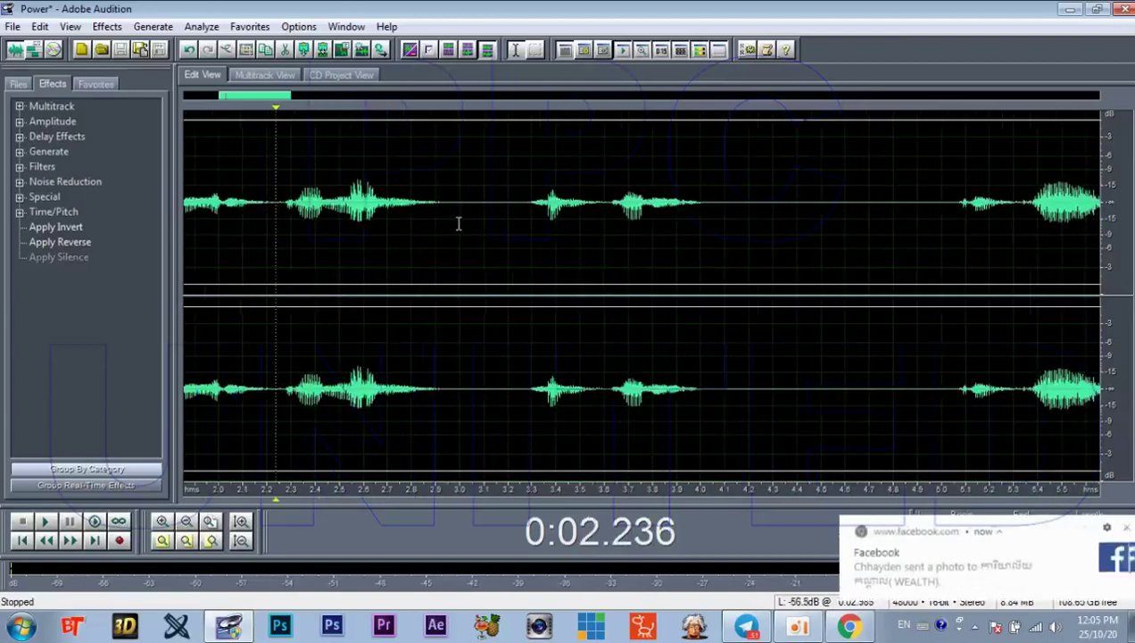
{"action": "left_click_drag", "start_coordinate": [436, 202], "coordinate": [533, 228]}
{"action": "key", "text": "Delete"}
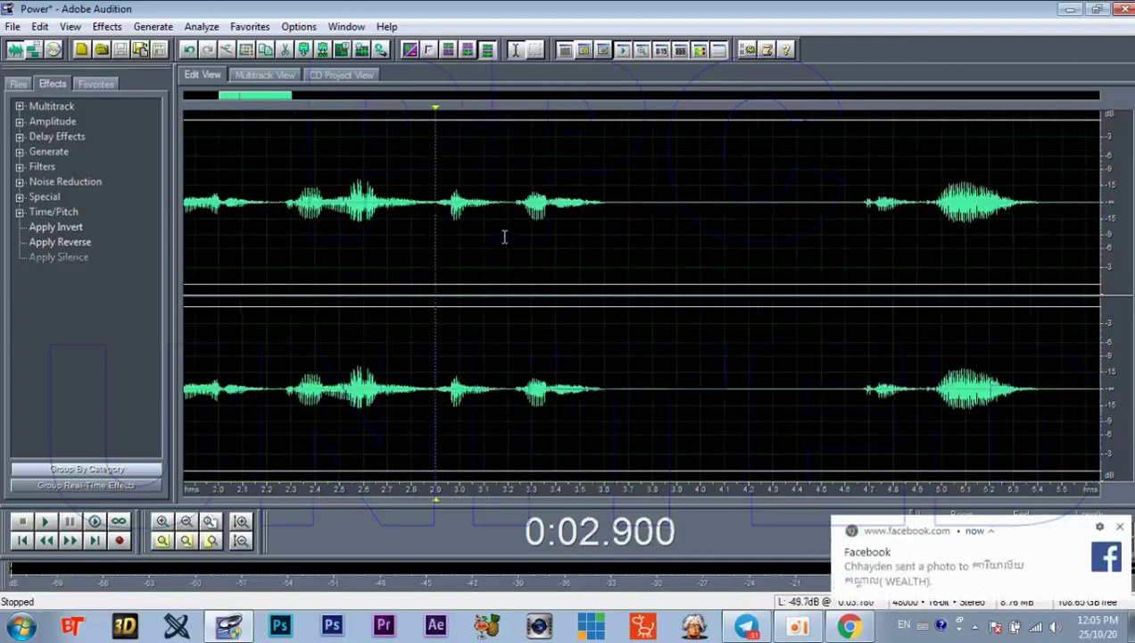
{"action": "scroll", "coordinate": [516, 241], "scroll_direction": "up", "scroll_amount": 1}
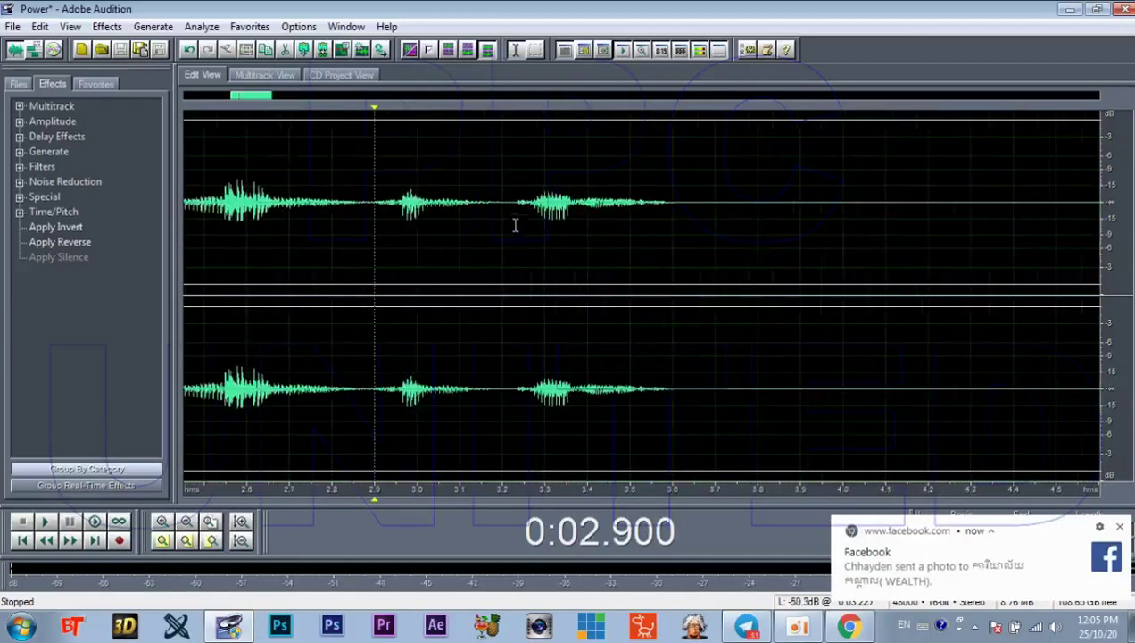
{"action": "left_click_drag", "start_coordinate": [497, 201], "coordinate": [515, 214]}
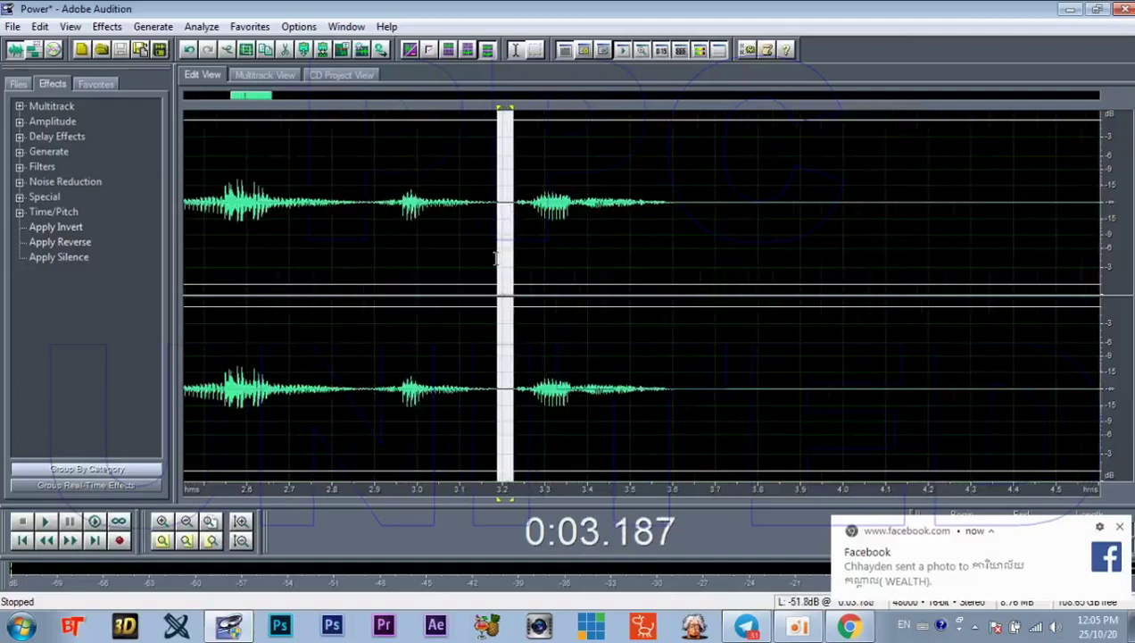
{"action": "key", "text": "Delete"}
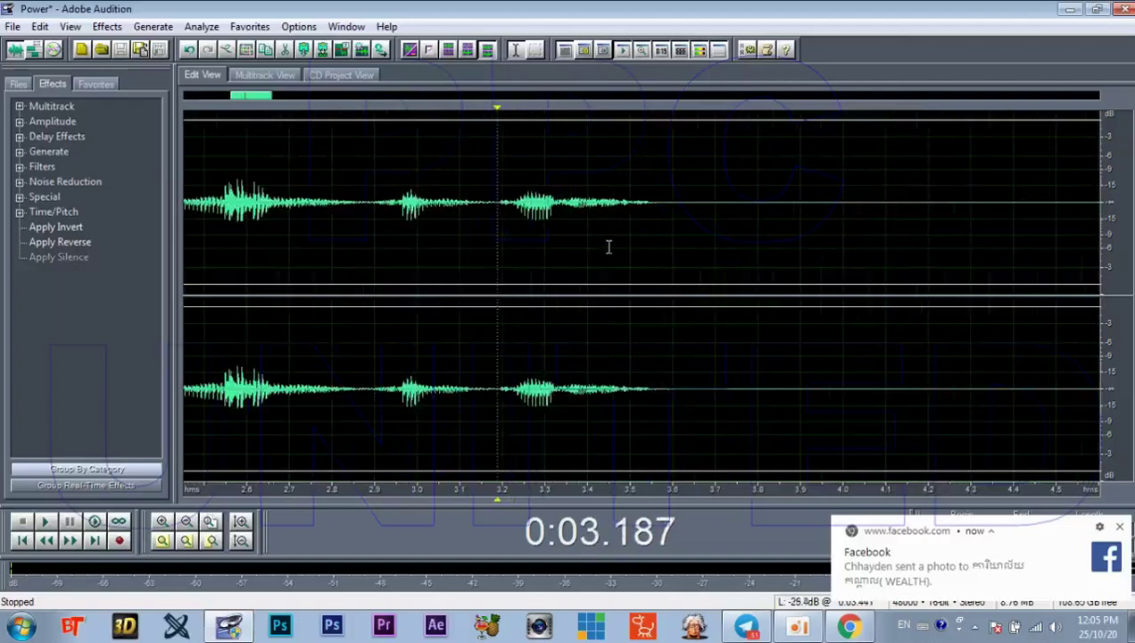
Step: Delete the silent gap from about 0:03.60 to 0:04.60, plus the following one from about 0:04.34 to 0:04.68
{"action": "scroll", "coordinate": [608, 247], "scroll_direction": "down", "scroll_amount": 2}
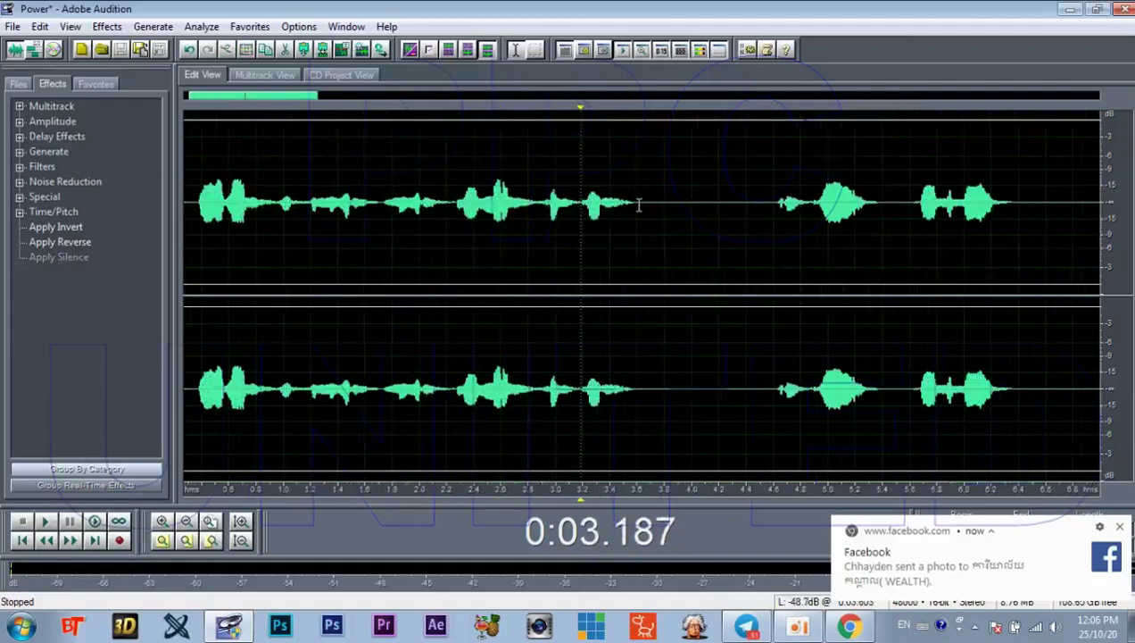
{"action": "left_click_drag", "start_coordinate": [637, 205], "coordinate": [774, 233]}
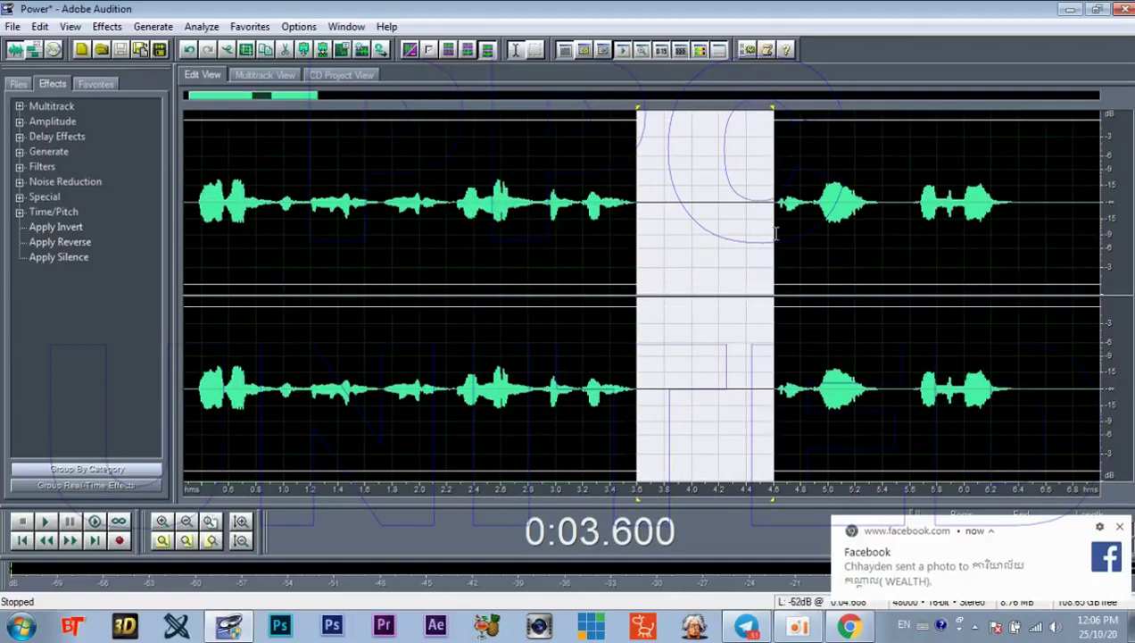
{"action": "key", "text": "Delete"}
{"action": "scroll", "coordinate": [779, 225], "scroll_direction": "up", "scroll_amount": 2}
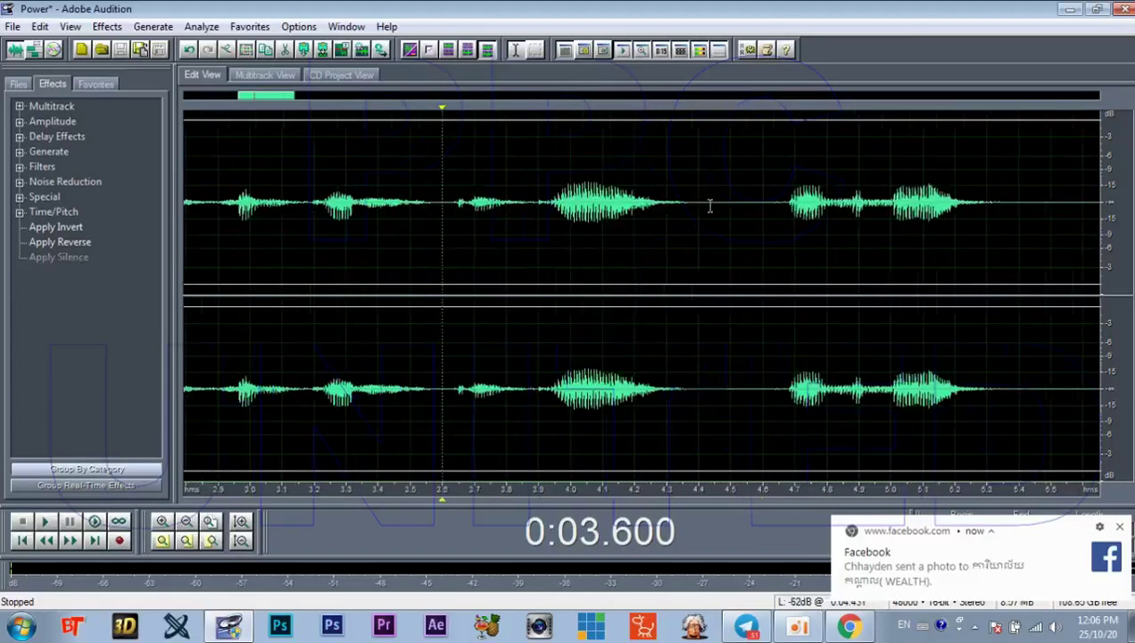
{"action": "left_click_drag", "start_coordinate": [680, 202], "coordinate": [788, 235]}
{"action": "key", "text": "Delete"}
Step: Play the tightened opening section from about 0:00.30 to 0:05.00
{"action": "scroll", "coordinate": [720, 241], "scroll_direction": "down", "scroll_amount": 2}
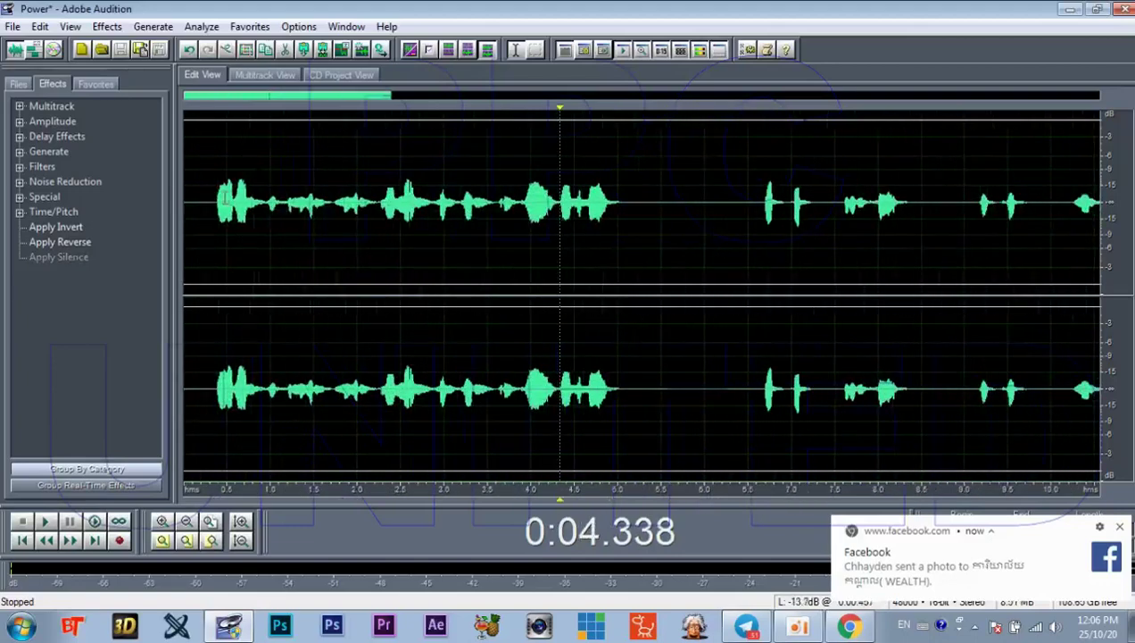
{"action": "left_click_drag", "start_coordinate": [210, 259], "coordinate": [623, 261]}
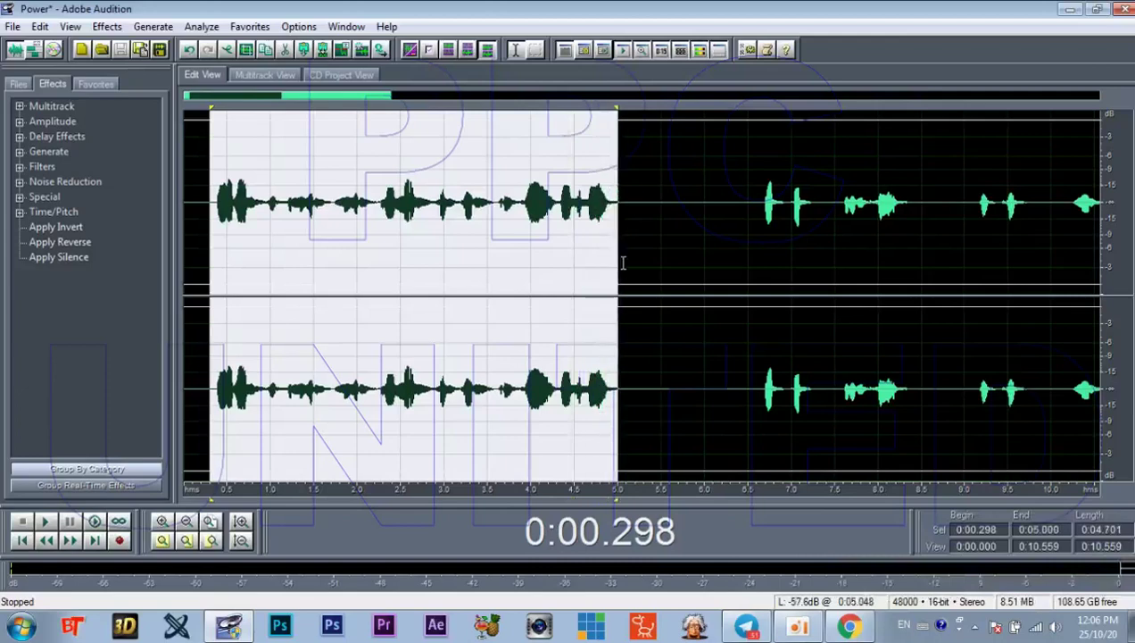
{"action": "key", "text": "space"}
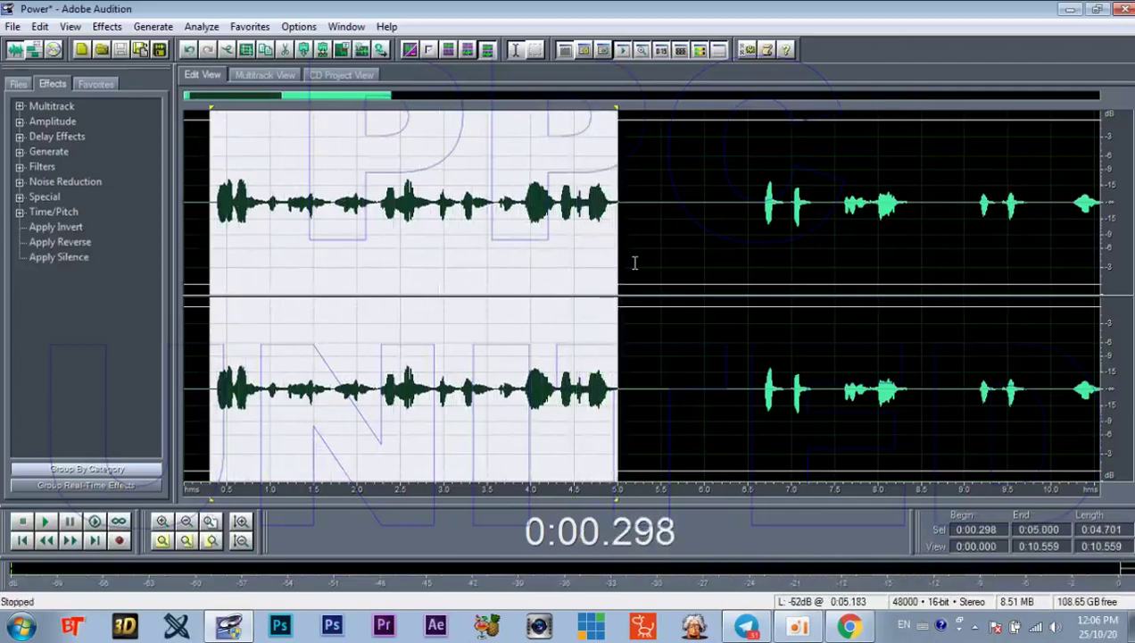
{"action": "left_click", "coordinate": [644, 272]}
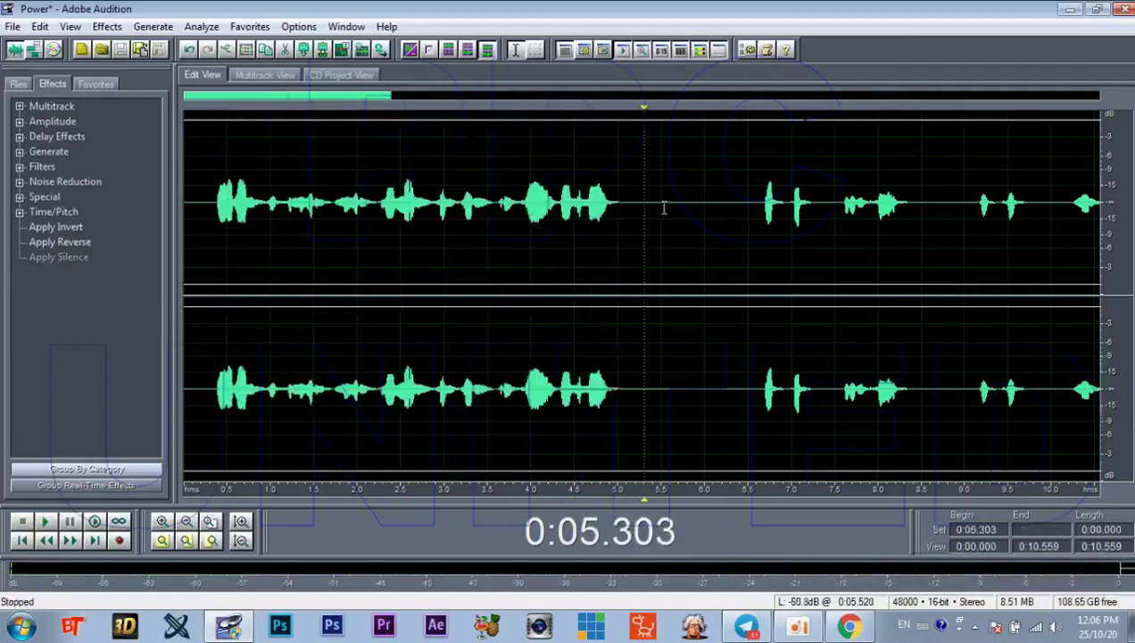
Step: Check the long pause after 0:05.00 and play the start of the next phrase from about 0:06.59
{"action": "left_click", "coordinate": [622, 207]}
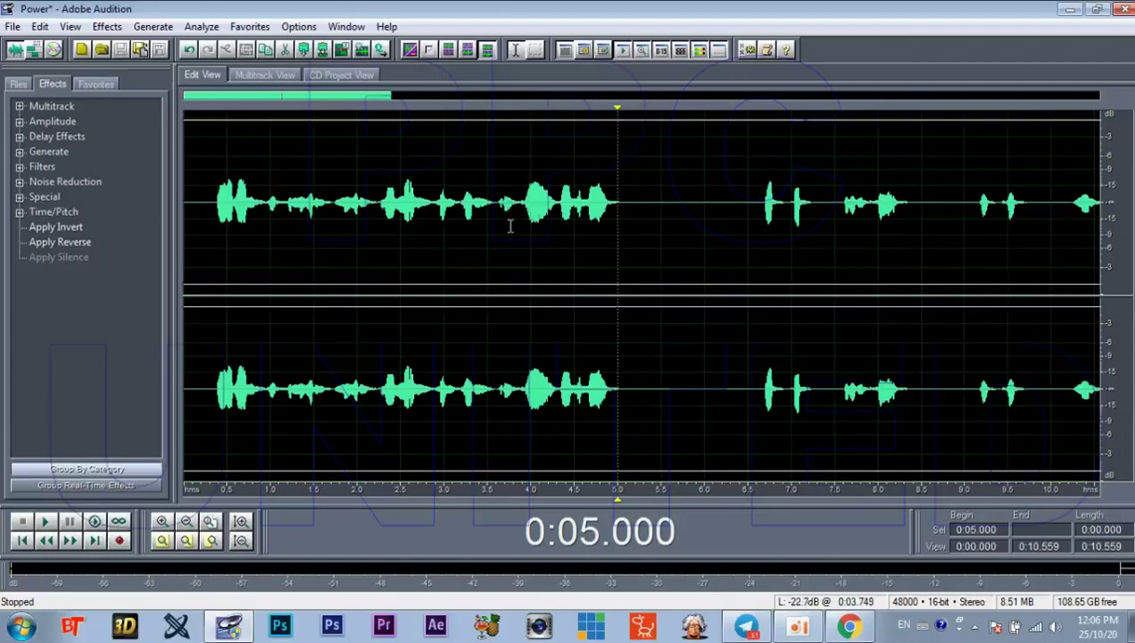
{"action": "left_click_drag", "start_coordinate": [668, 202], "coordinate": [686, 208]}
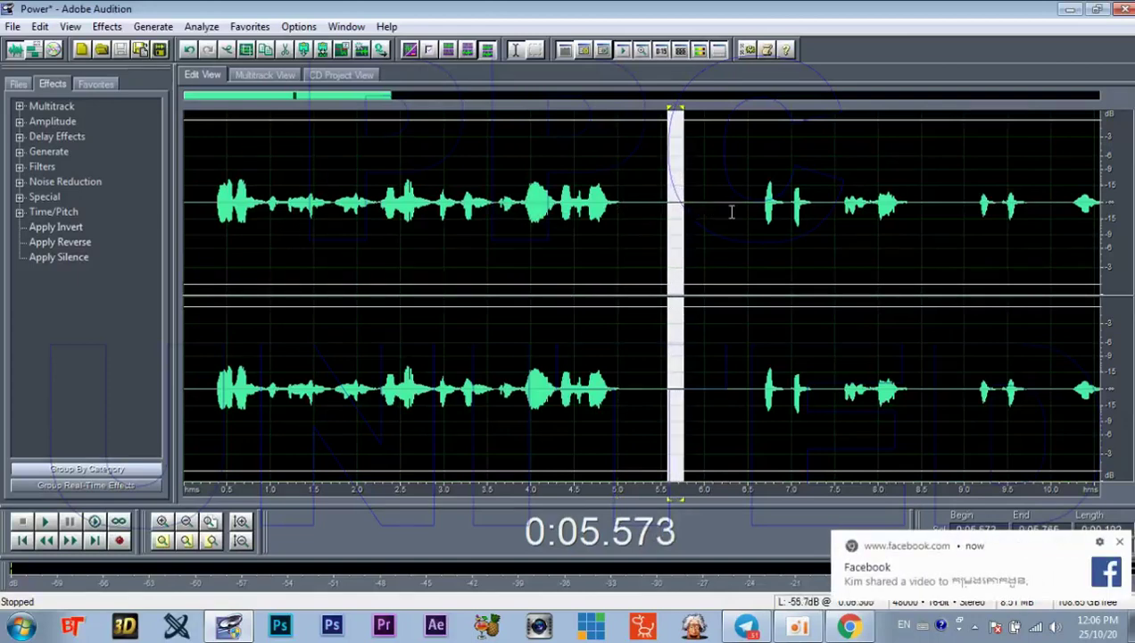
{"action": "left_click", "coordinate": [731, 212]}
{"action": "left_click", "coordinate": [758, 210]}
{"action": "key", "text": "space"}
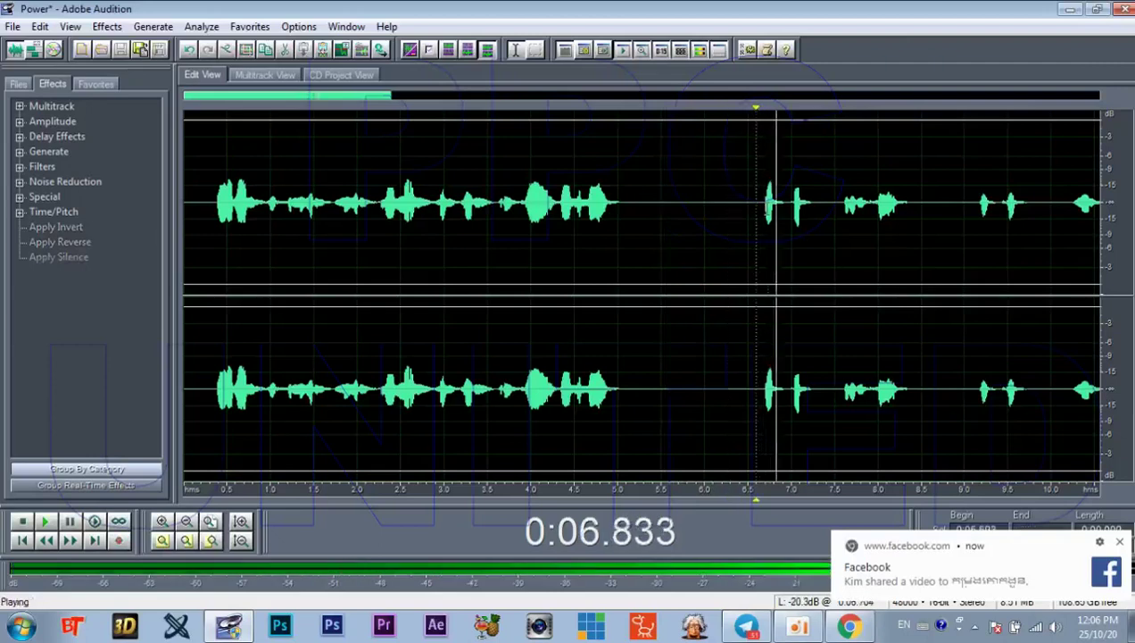
{"action": "key", "text": "space"}
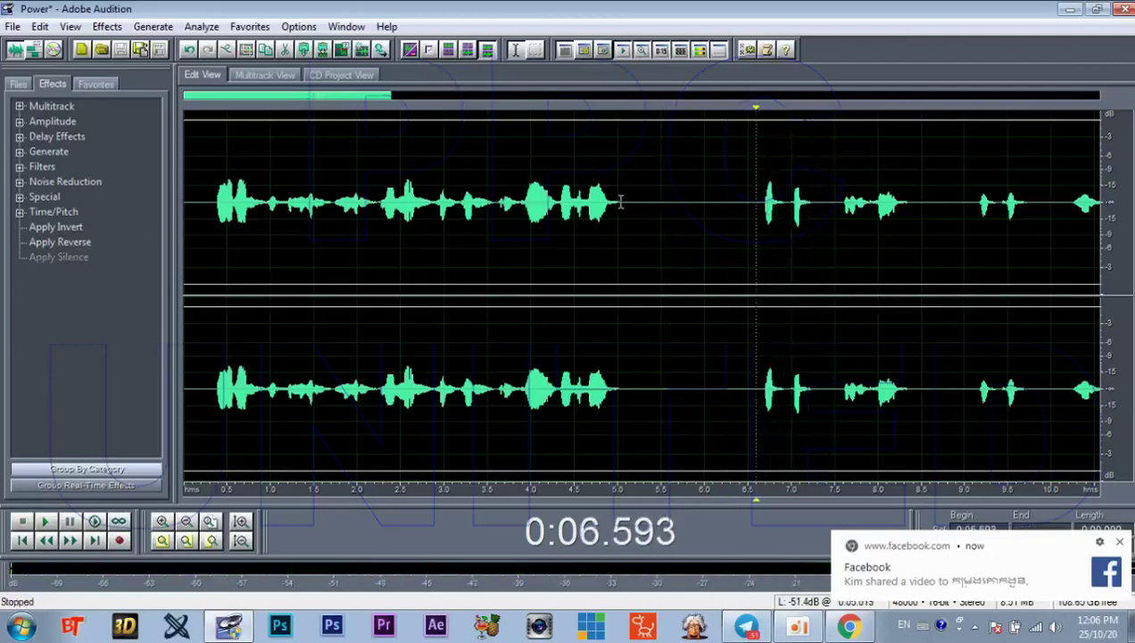
Step: Delete the long silent gap from 0:05.00 to about 0:06.68, ending right before the next phrase
{"action": "left_click_drag", "start_coordinate": [619, 204], "coordinate": [764, 235]}
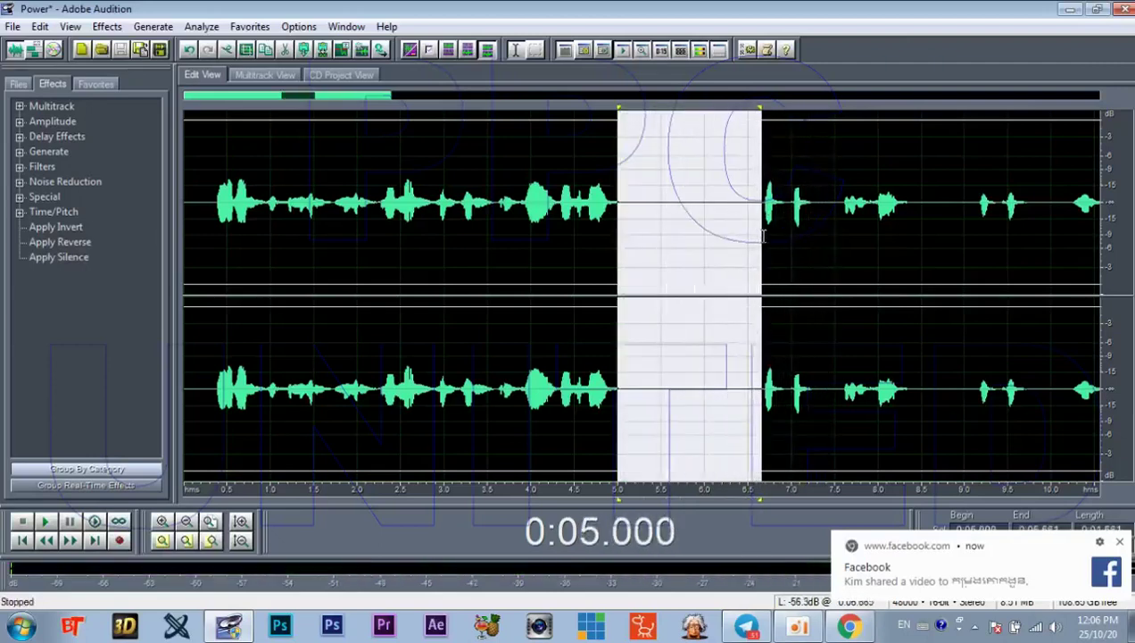
{"action": "scroll", "coordinate": [761, 234], "scroll_direction": "up", "scroll_amount": 2}
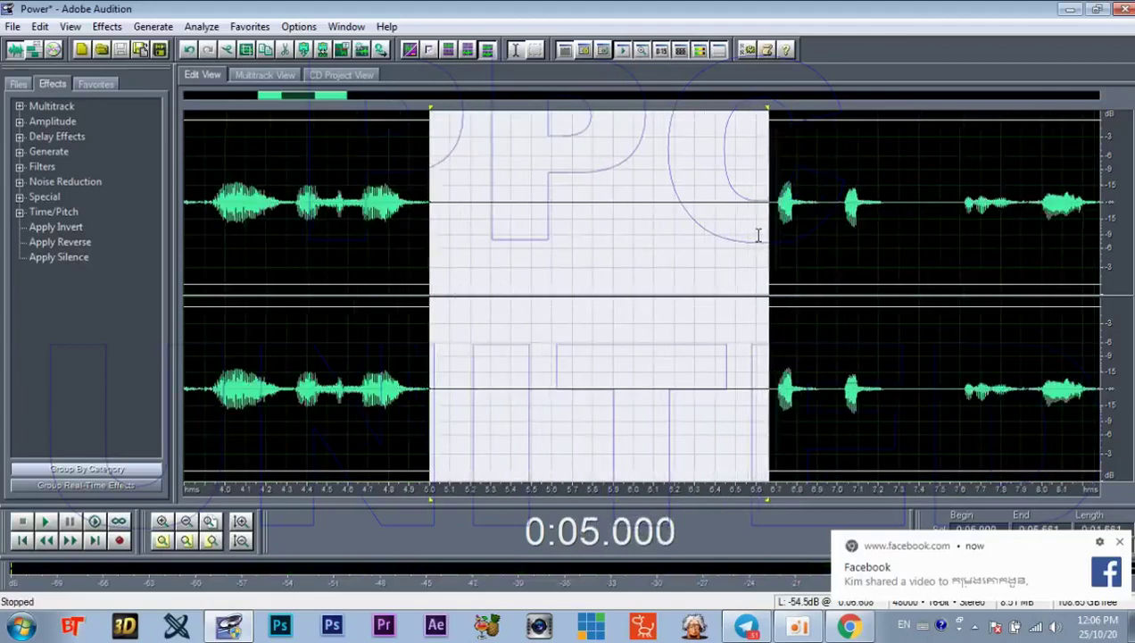
{"action": "key", "text": "shift+Right"}
{"action": "key", "text": "shift+Right"}
{"action": "key", "text": "shift+Right"}
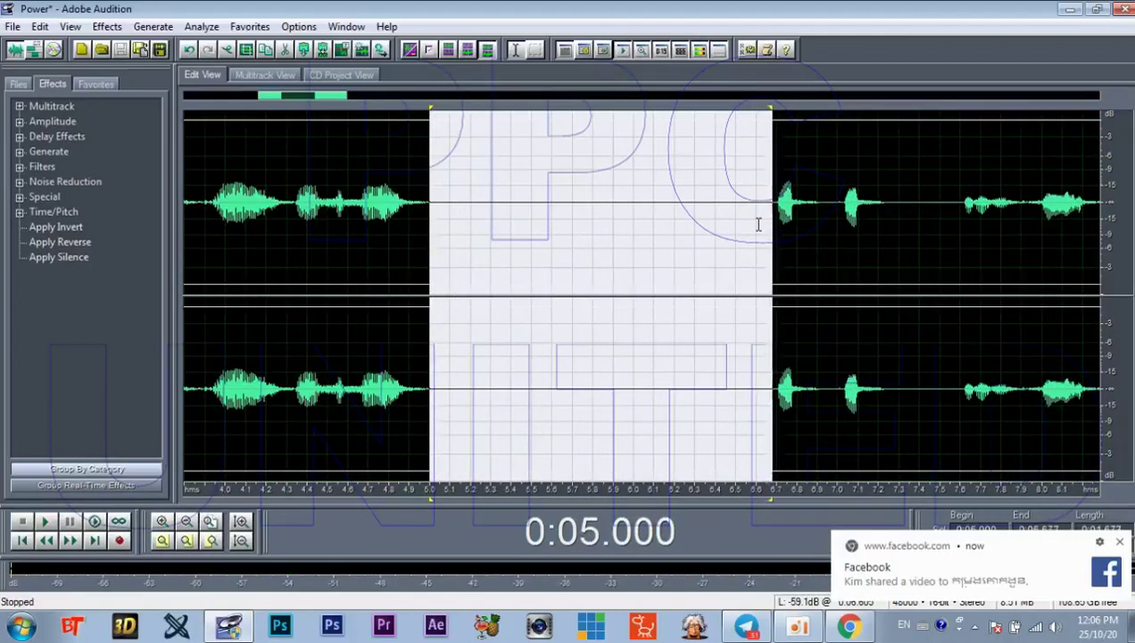
{"action": "key", "text": "Delete"}
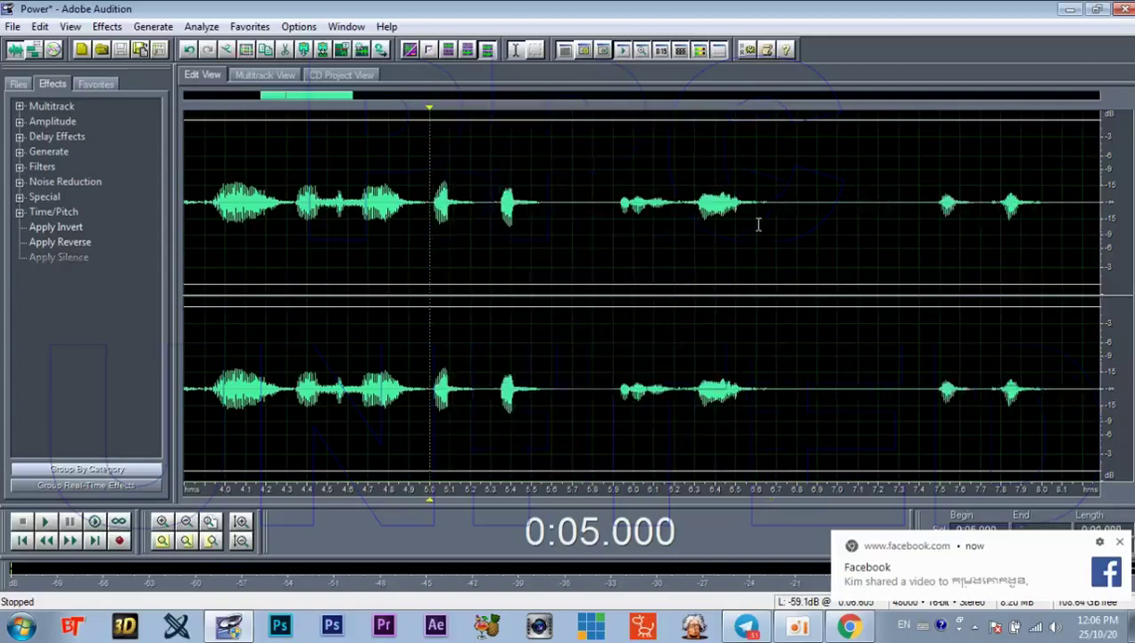
Step: Play the new join from 0:05.00 and delete the short silent gap from about 0:05.22 to 0:05.34
{"action": "key", "text": "space"}
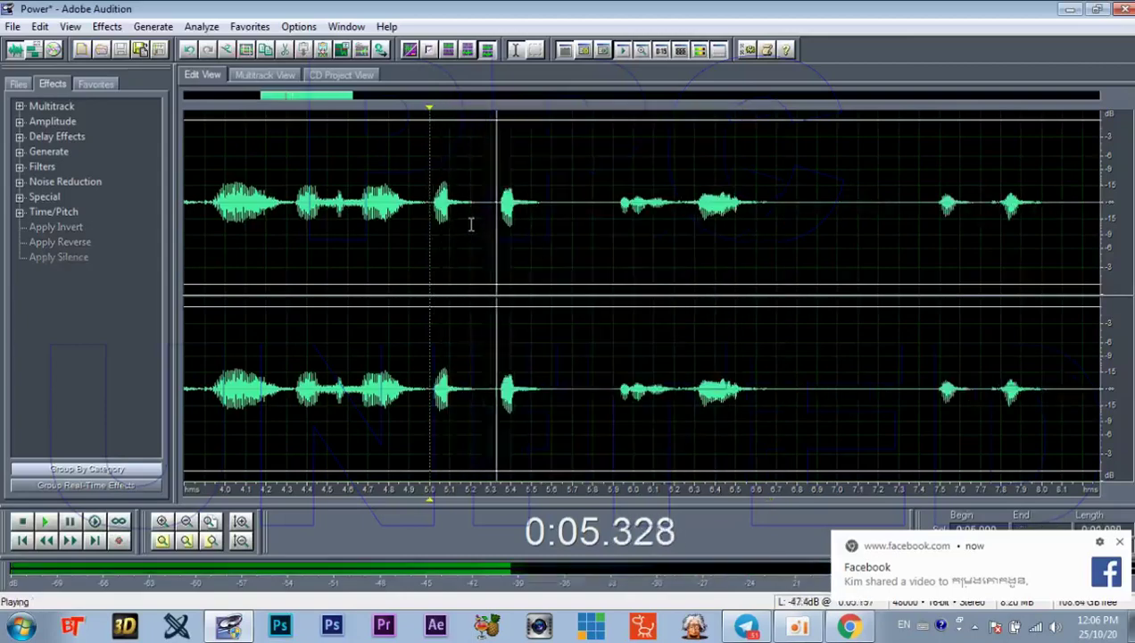
{"action": "key", "text": "space"}
{"action": "scroll", "coordinate": [466, 223], "scroll_direction": "up", "scroll_amount": 4}
{"action": "left_click_drag", "start_coordinate": [486, 214], "coordinate": [549, 225]}
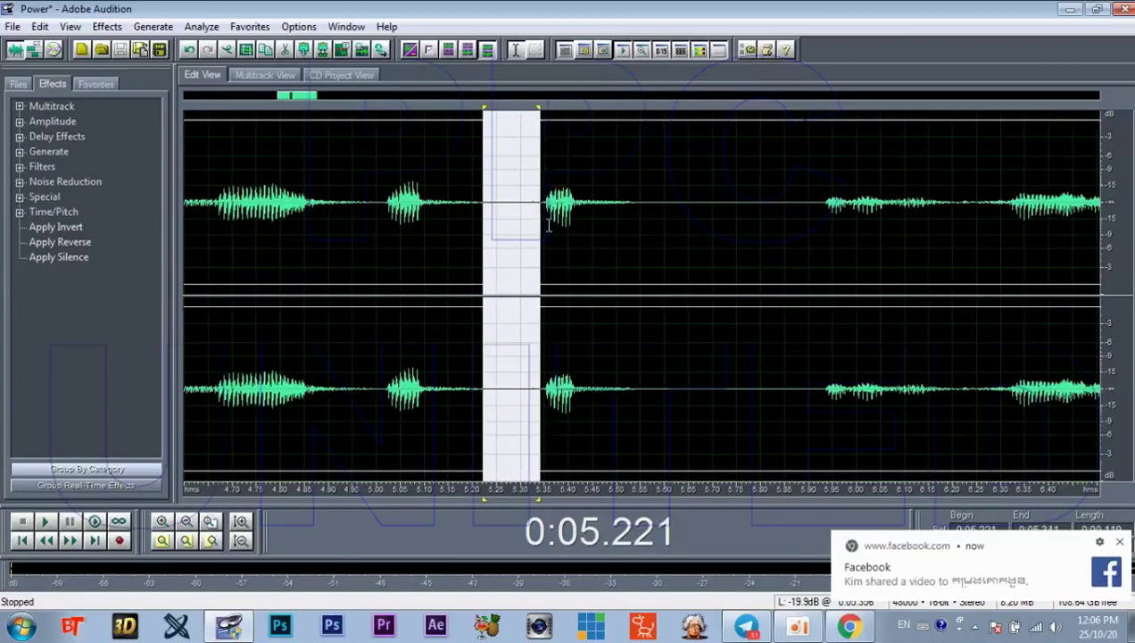
{"action": "key", "text": "Delete"}
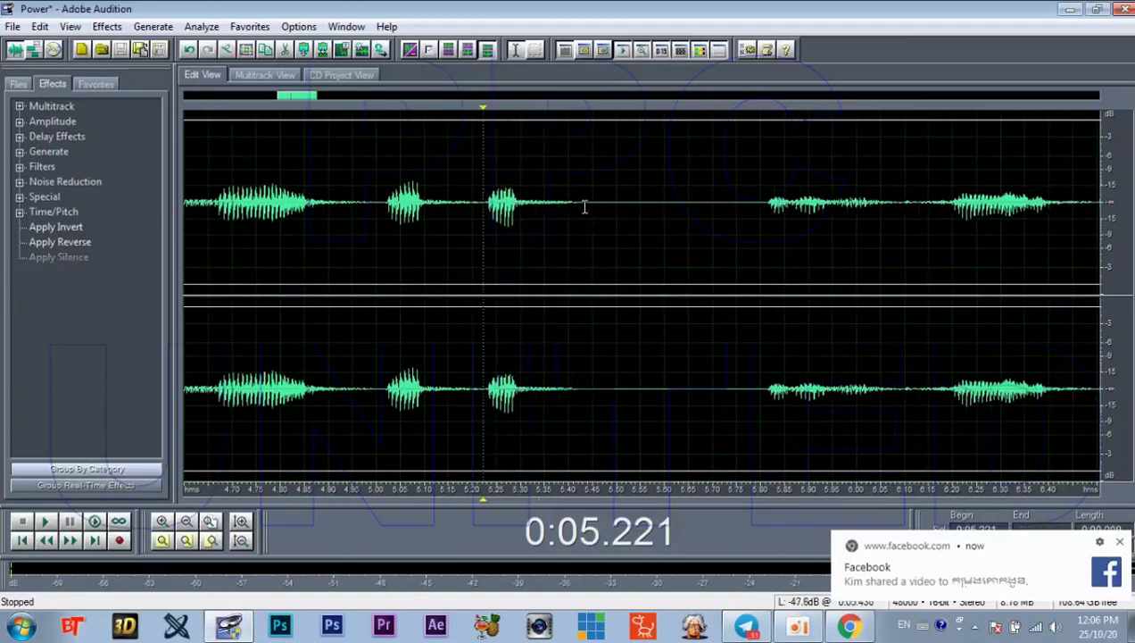
Step: Delete the silent gap from about 0:05.42 to 0:05.81, plus the following one from about 0:06.13 to 0:06.96
{"action": "left_click_drag", "start_coordinate": [578, 207], "coordinate": [765, 257]}
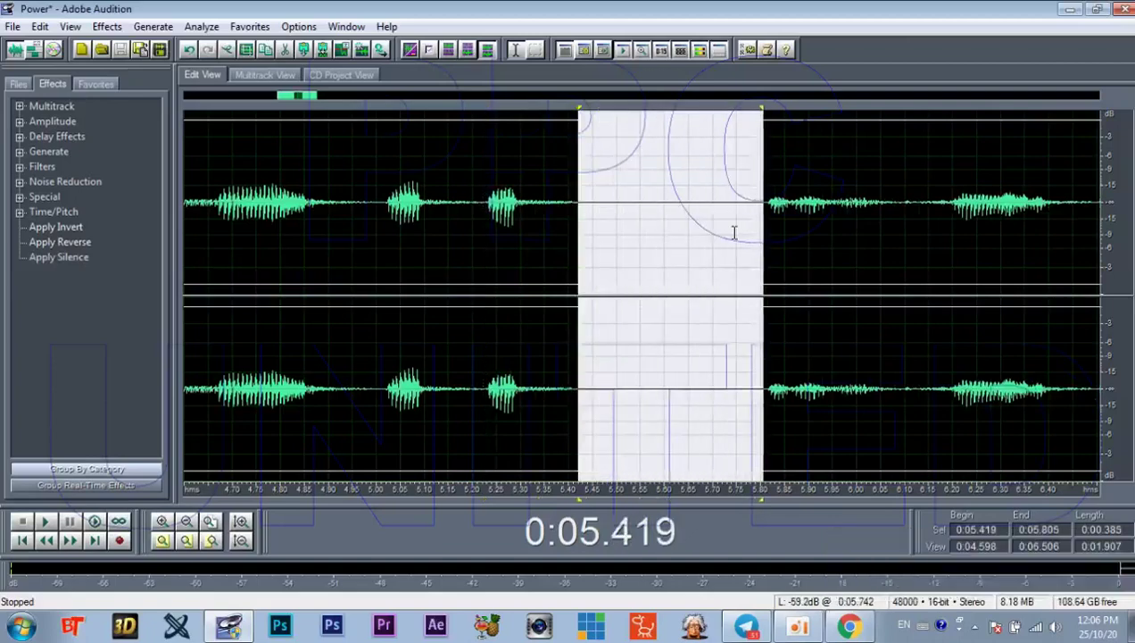
{"action": "key", "text": "Delete"}
{"action": "scroll", "coordinate": [707, 230], "scroll_direction": "down", "scroll_amount": 3}
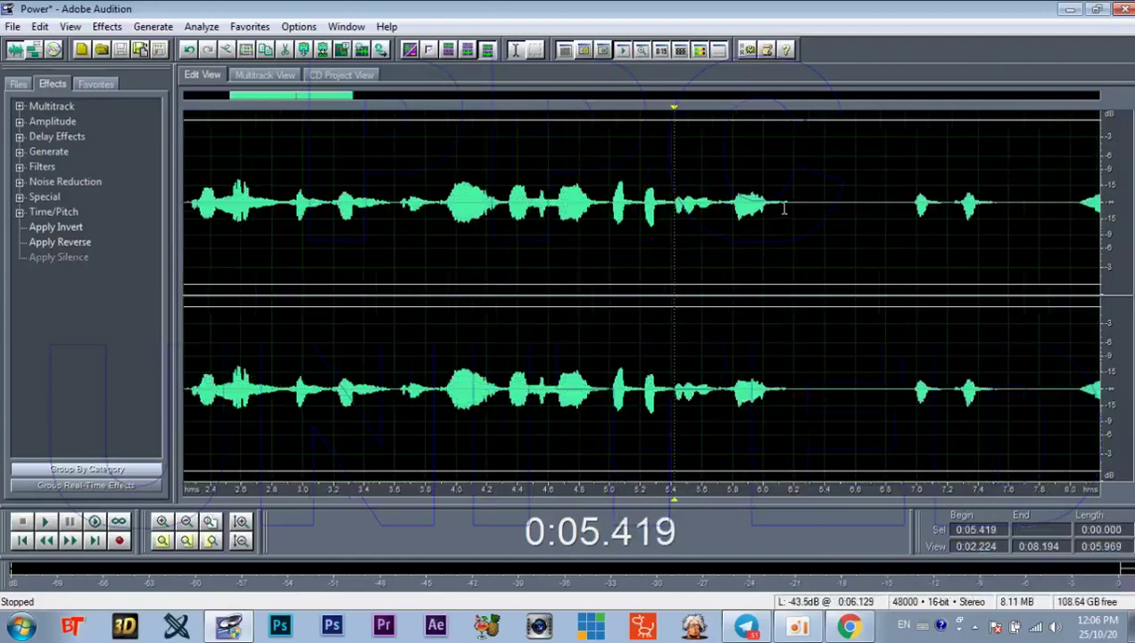
{"action": "left_click_drag", "start_coordinate": [785, 208], "coordinate": [898, 221]}
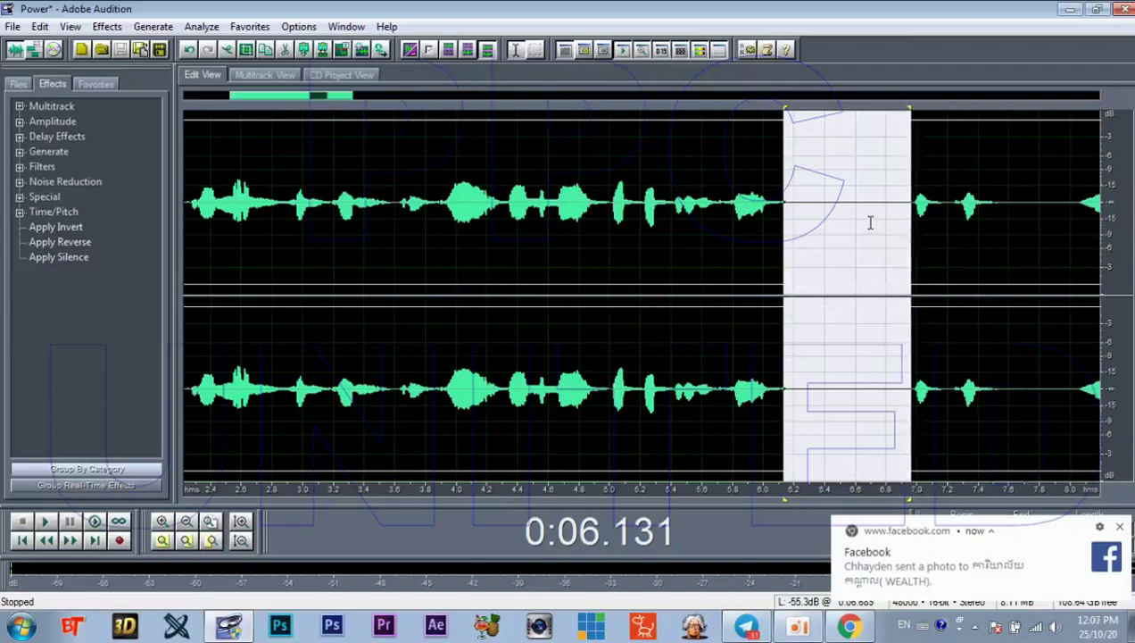
{"action": "key", "text": "Delete"}
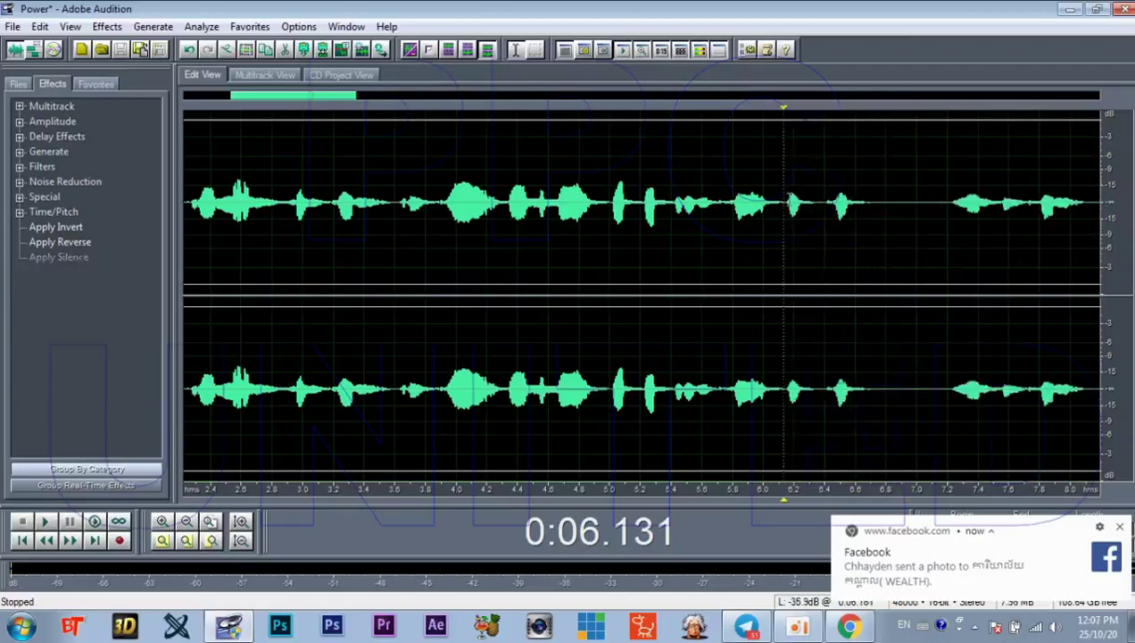
Step: Delete the silent gap from 0:06.679 to about 0:07.18, ending before the next phrase
{"action": "scroll", "coordinate": [866, 257], "scroll_direction": "down", "scroll_amount": 1}
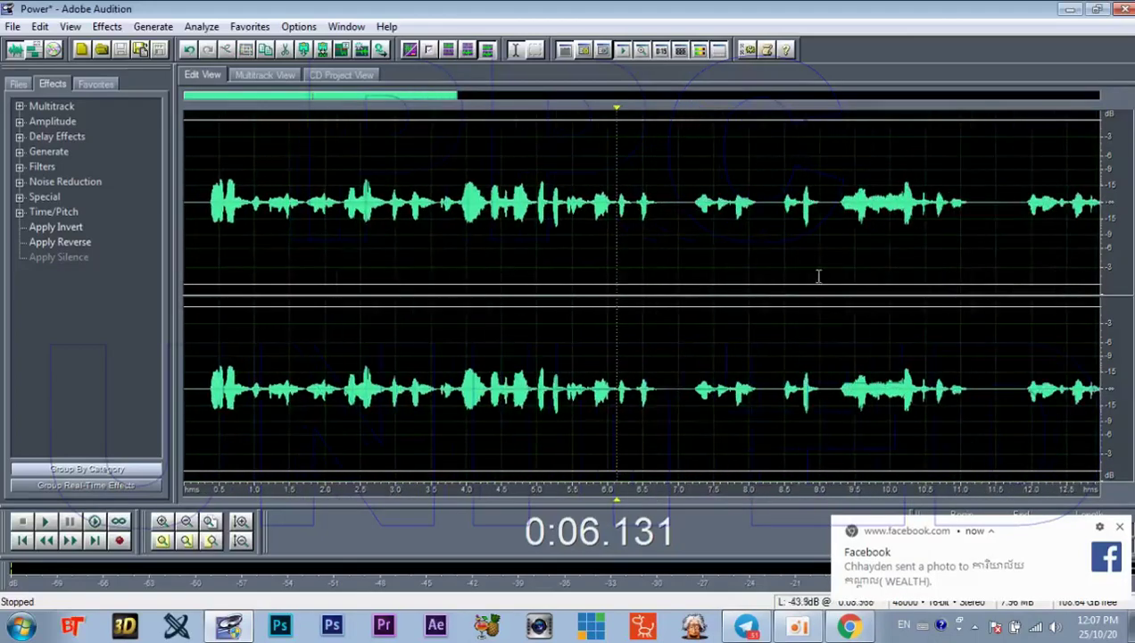
{"action": "scroll", "coordinate": [819, 276], "scroll_direction": "right", "scroll_amount": 5}
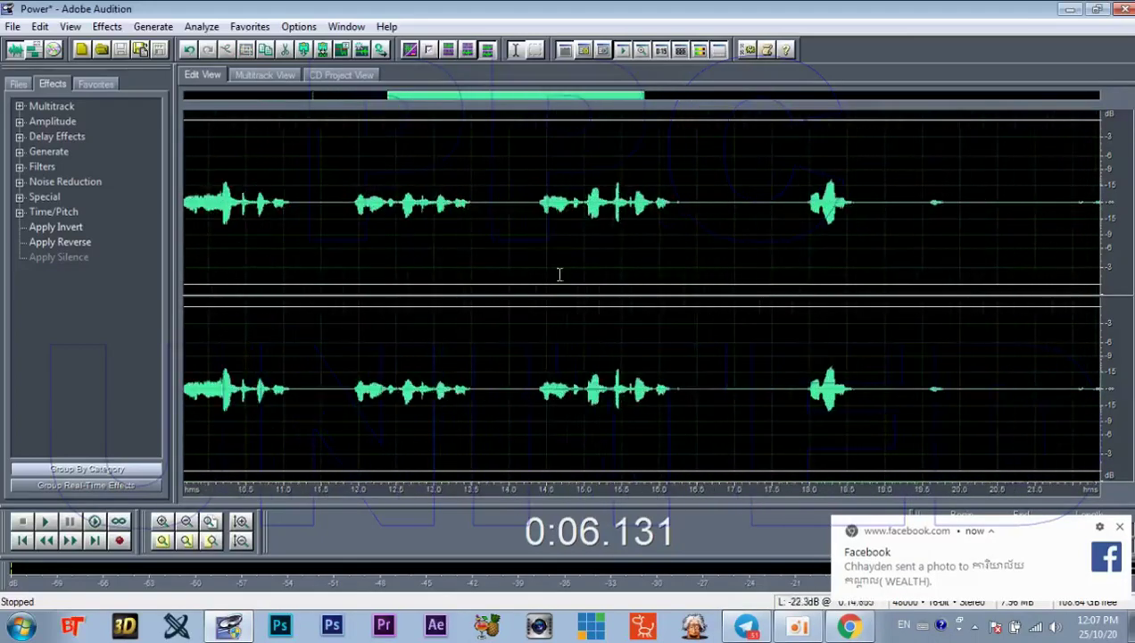
{"action": "left_click_drag", "start_coordinate": [525, 101], "coordinate": [395, 105]}
{"action": "left_click_drag", "start_coordinate": [414, 207], "coordinate": [452, 208]}
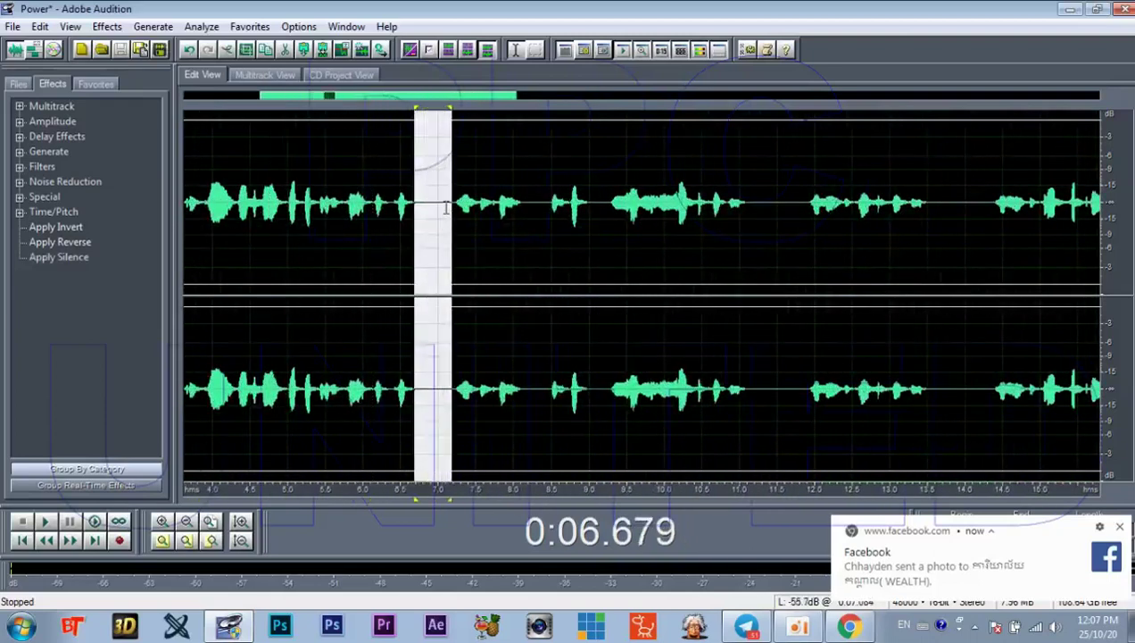
{"action": "key", "text": "Delete"}
Step: Delete the silent gap from 0:07.600 to about 0:08.00, plus the following one from 0:08.069 to 0:08.366
{"action": "scroll", "coordinate": [454, 210], "scroll_direction": "up", "scroll_amount": 3}
{"action": "left_click_drag", "start_coordinate": [482, 203], "coordinate": [554, 224]}
{"action": "key", "text": "Delete"}
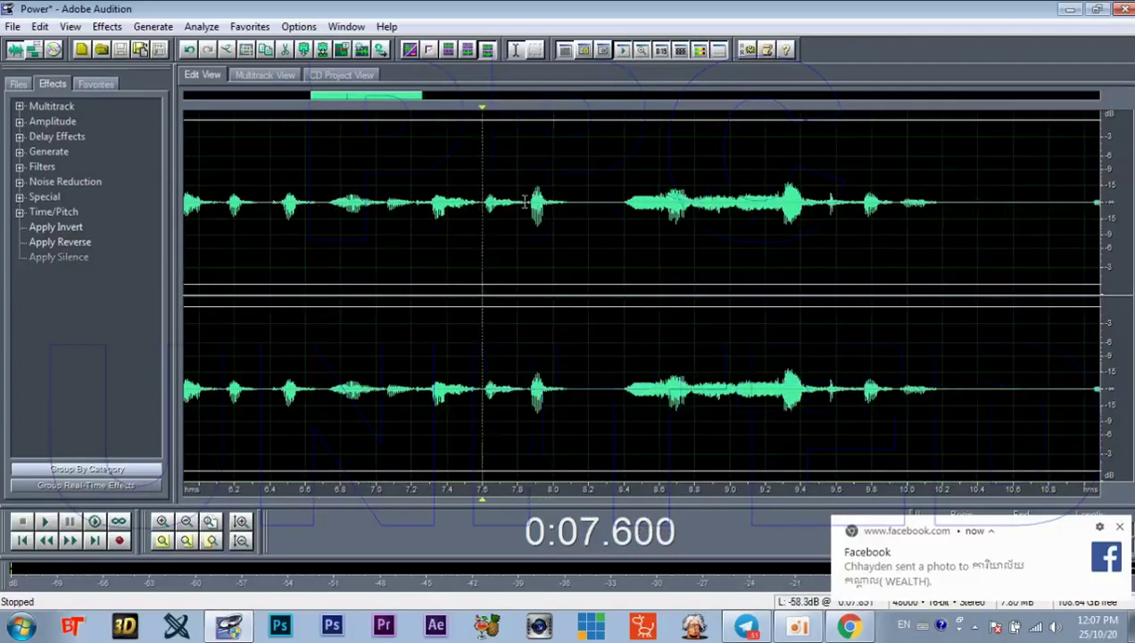
{"action": "left_click_drag", "start_coordinate": [566, 200], "coordinate": [619, 228]}
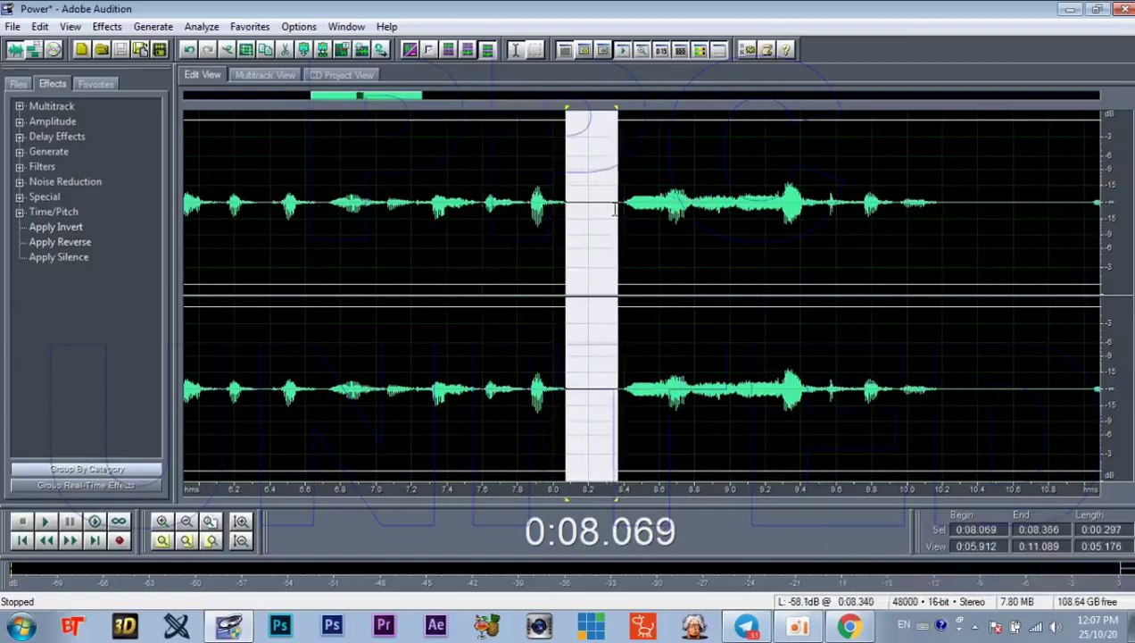
{"action": "key", "text": "Delete"}
Step: Delete the silent gap from 0:09.890 to about 0:10.72
{"action": "scroll", "coordinate": [863, 226], "scroll_direction": "down", "scroll_amount": 3}
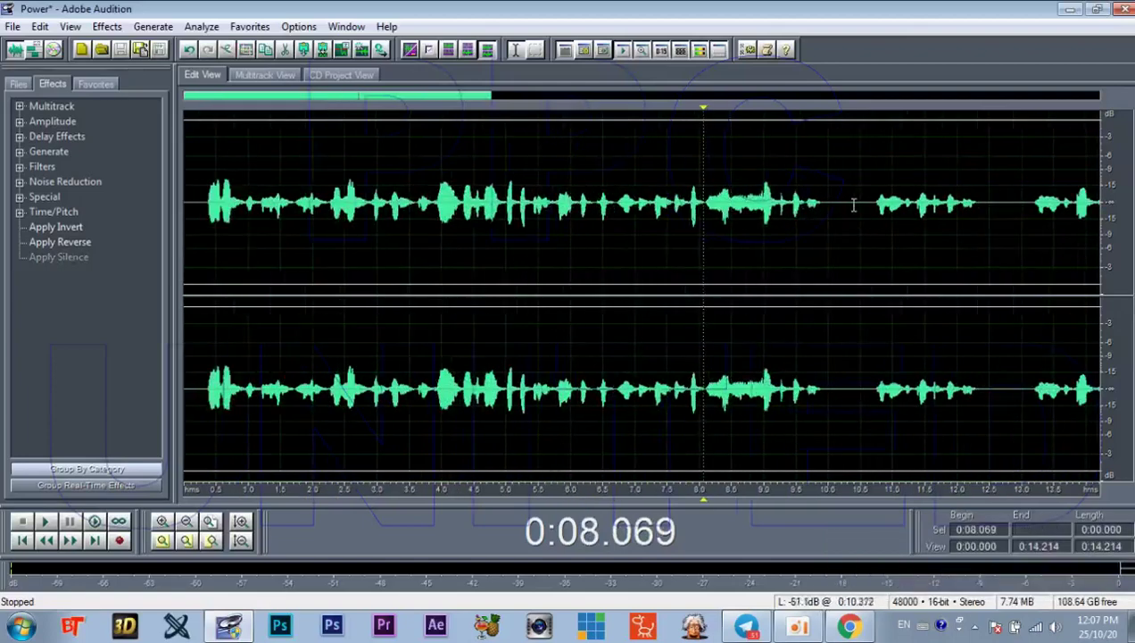
{"action": "scroll", "coordinate": [854, 207], "scroll_direction": "up", "scroll_amount": 2}
{"action": "left_click_drag", "start_coordinate": [795, 205], "coordinate": [890, 232]}
{"action": "key", "text": "Delete"}
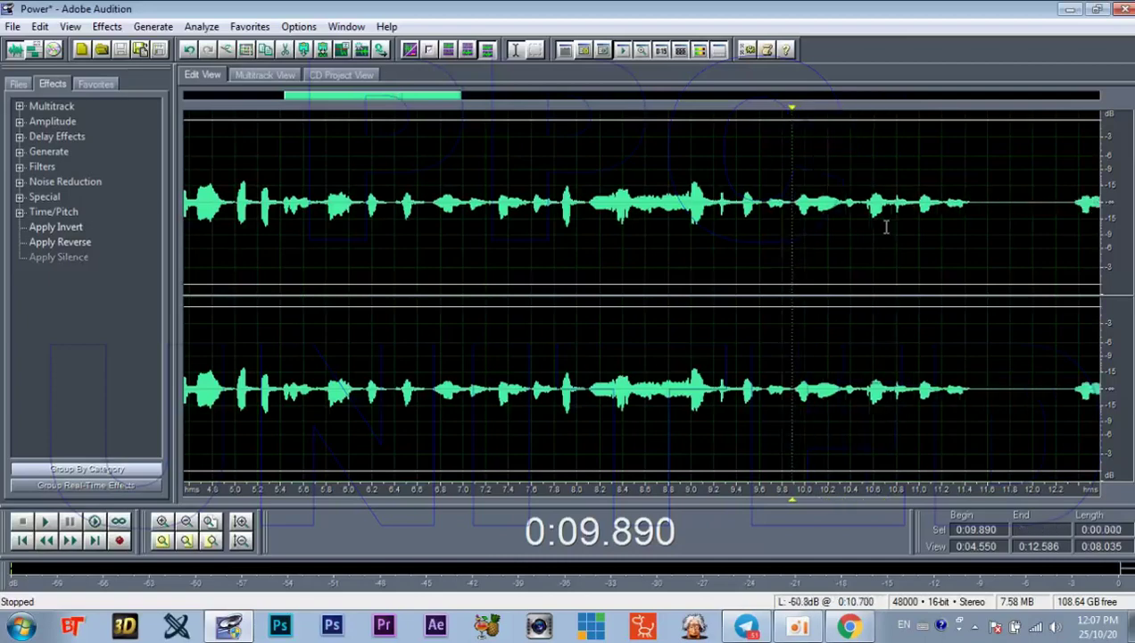
Step: Delete the silent gap from 0:11.500 to 0:12.292, plus the following one from 0:13.385 to about 0:15.06
{"action": "scroll", "coordinate": [786, 266], "scroll_direction": "down", "scroll_amount": 2}
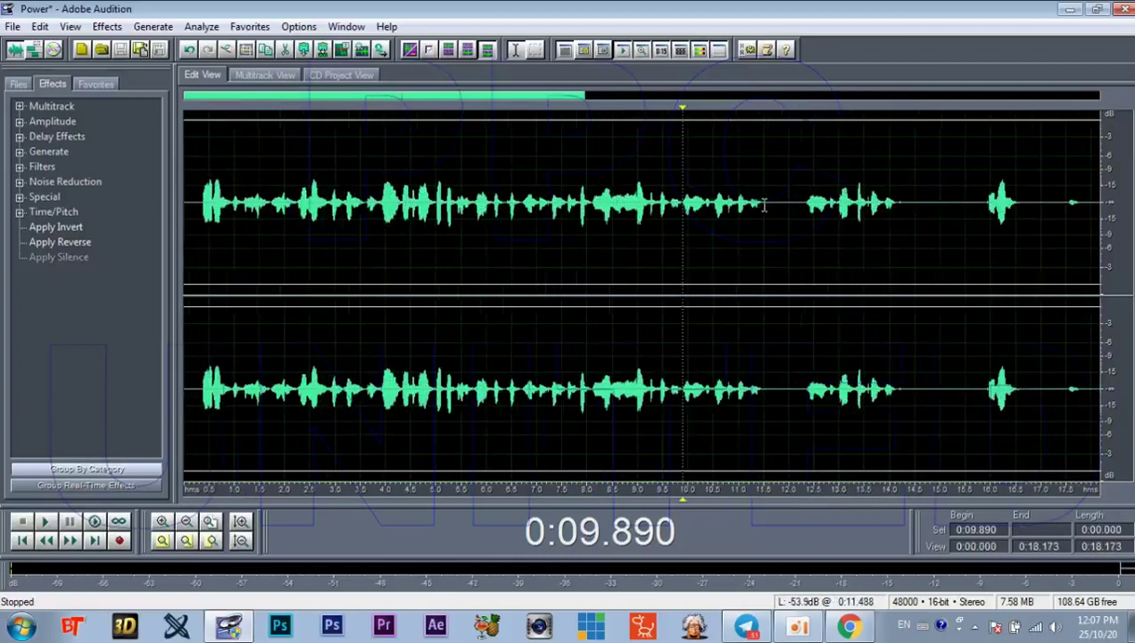
{"action": "left_click_drag", "start_coordinate": [764, 207], "coordinate": [805, 224]}
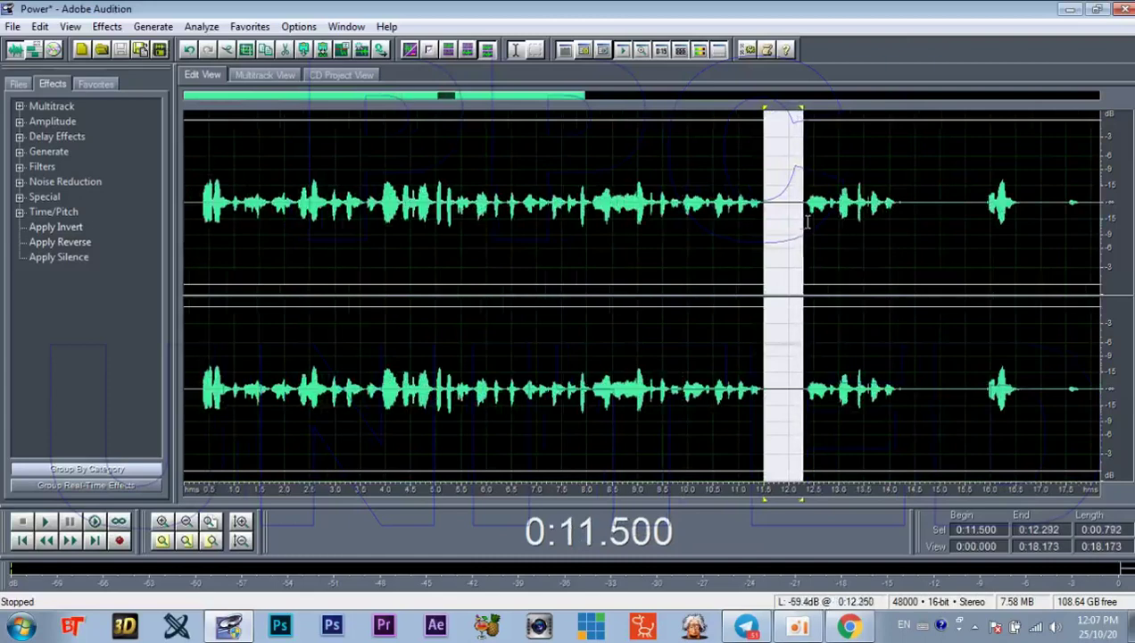
{"action": "key", "text": "Delete"}
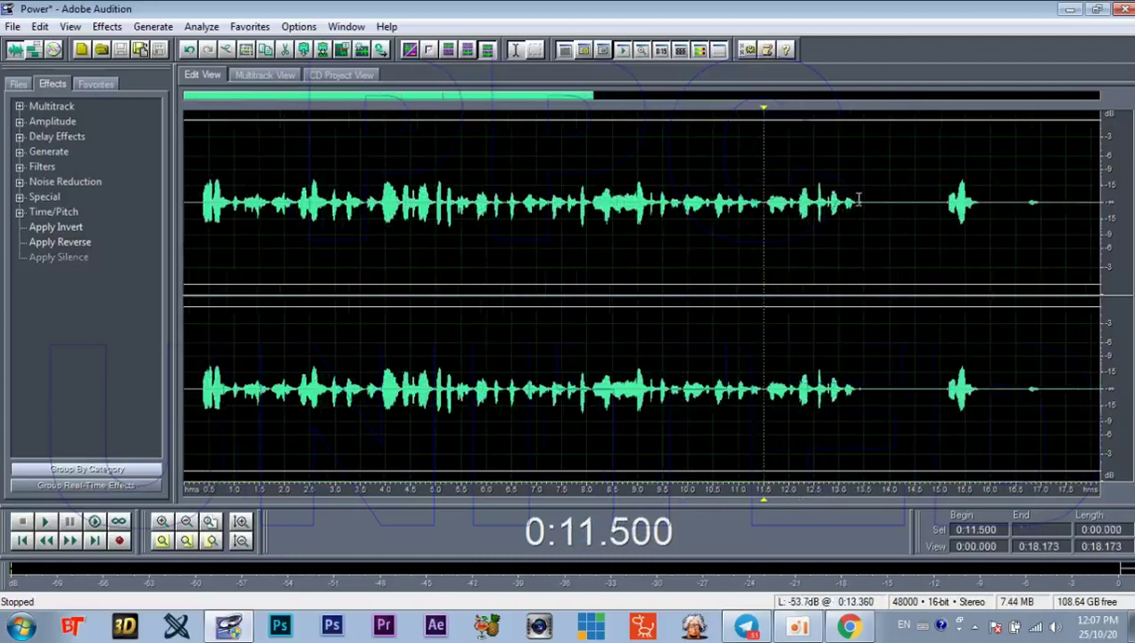
{"action": "left_click_drag", "start_coordinate": [861, 201], "coordinate": [946, 234]}
{"action": "key", "text": "Delete"}
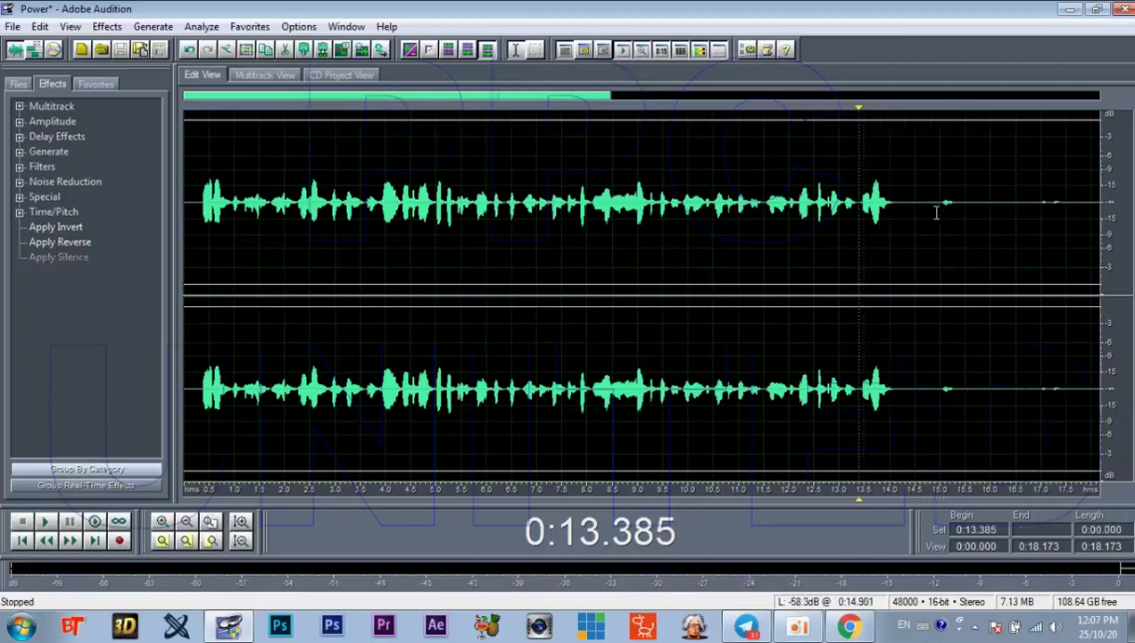
Step: Delete the long pause with its faint noises from 0:14.828 to 0:19.779
{"action": "scroll", "coordinate": [902, 240], "scroll_direction": "down", "scroll_amount": 1}
{"action": "left_click_drag", "start_coordinate": [732, 203], "coordinate": [916, 241]}
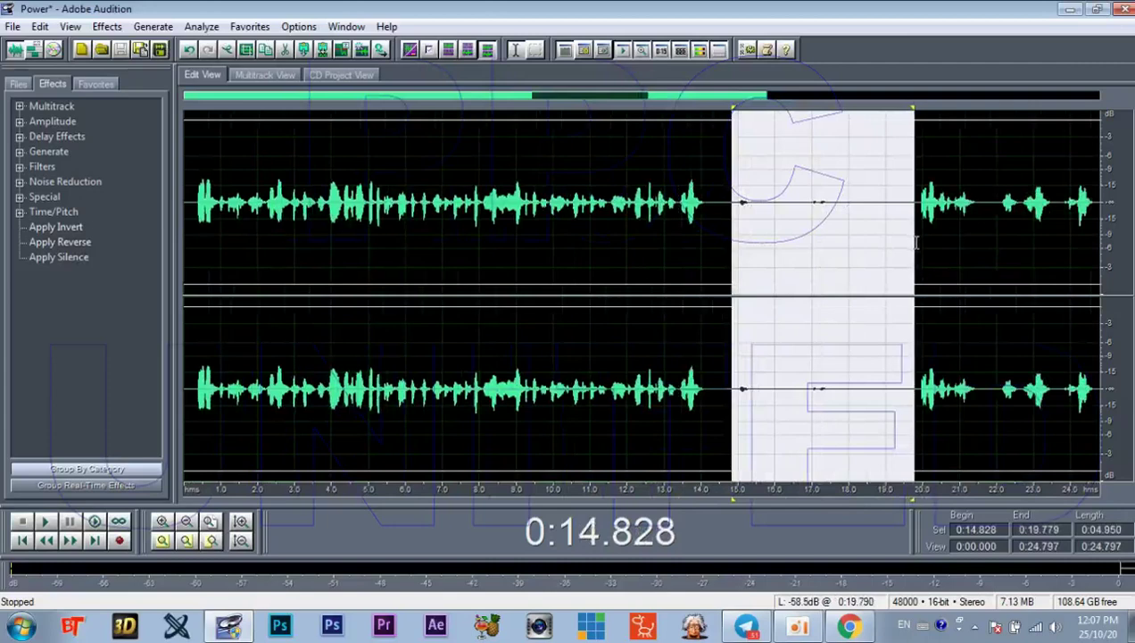
{"action": "key", "text": "Delete"}
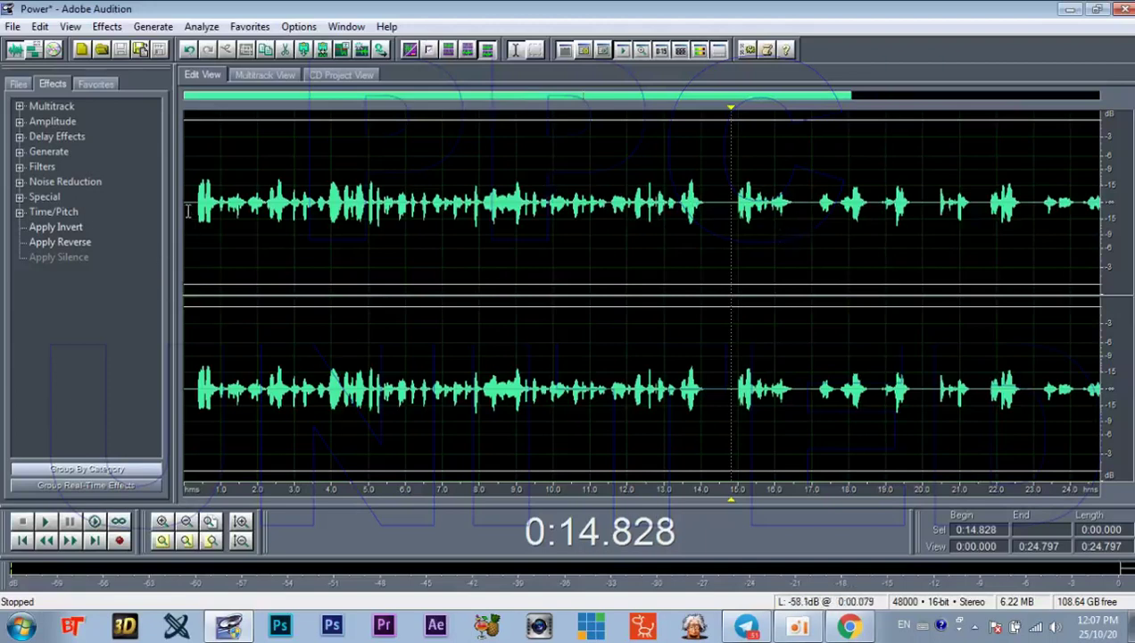
Step: Select and play the edited section from the start to about 0:14.26 to check the joins
{"action": "left_click_drag", "start_coordinate": [187, 210], "coordinate": [713, 250]}
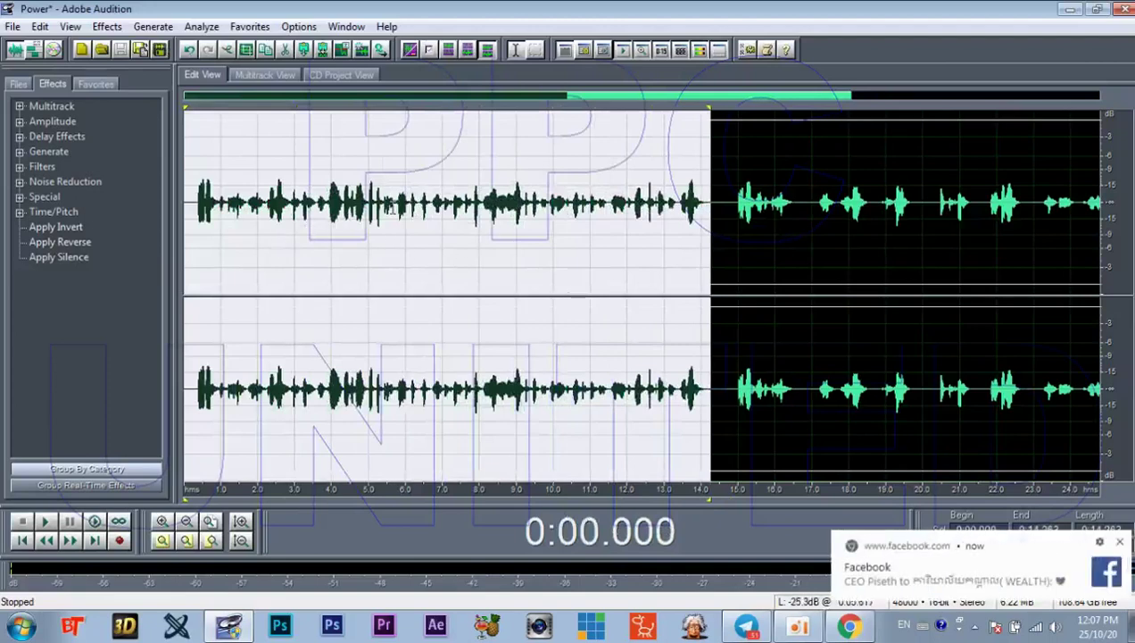
{"action": "key", "text": "space"}
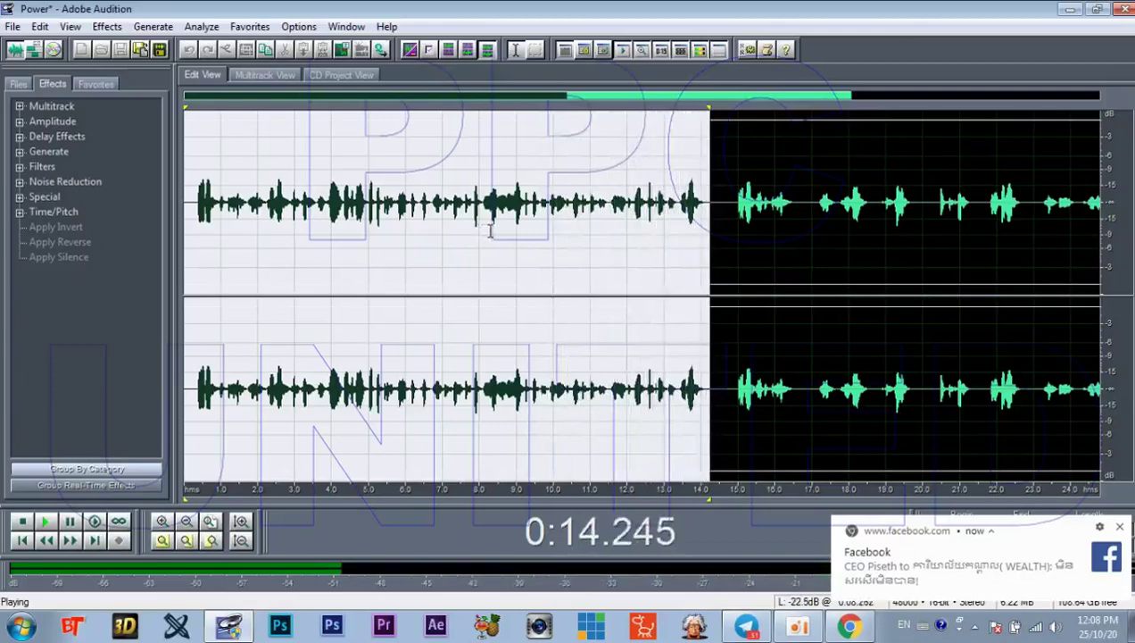
{"action": "key", "text": "space"}
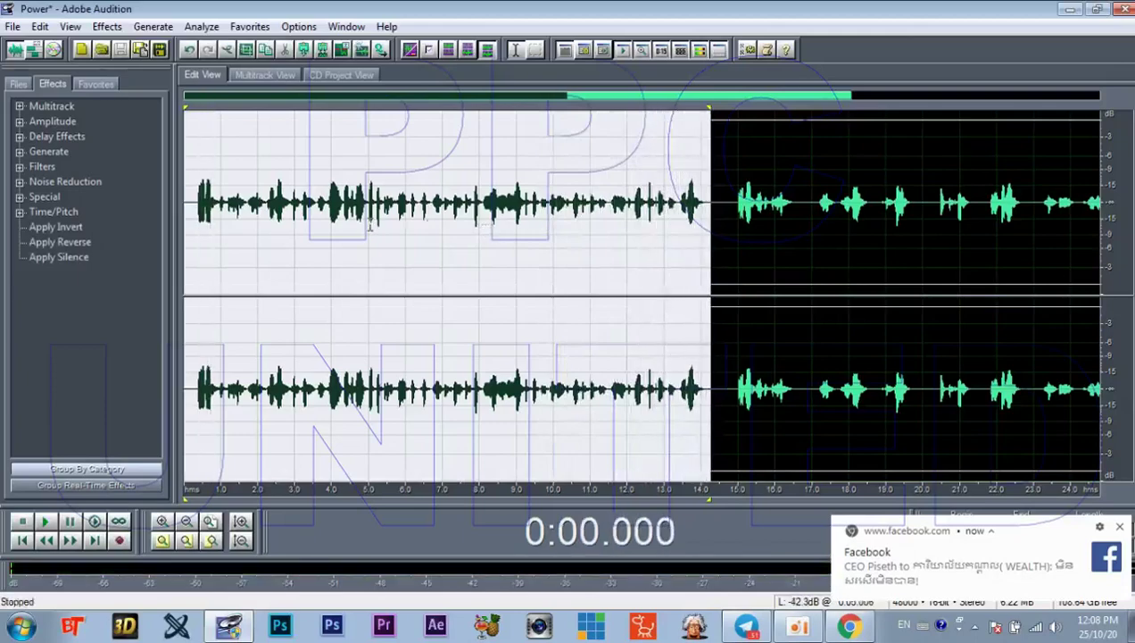
Step: Replay the phrase from 0:03.858 and place the cursor in the short pause at 0:05.187
{"action": "scroll", "coordinate": [369, 225], "scroll_direction": "up", "scroll_amount": 2}
{"action": "left_click", "coordinate": [362, 205]}
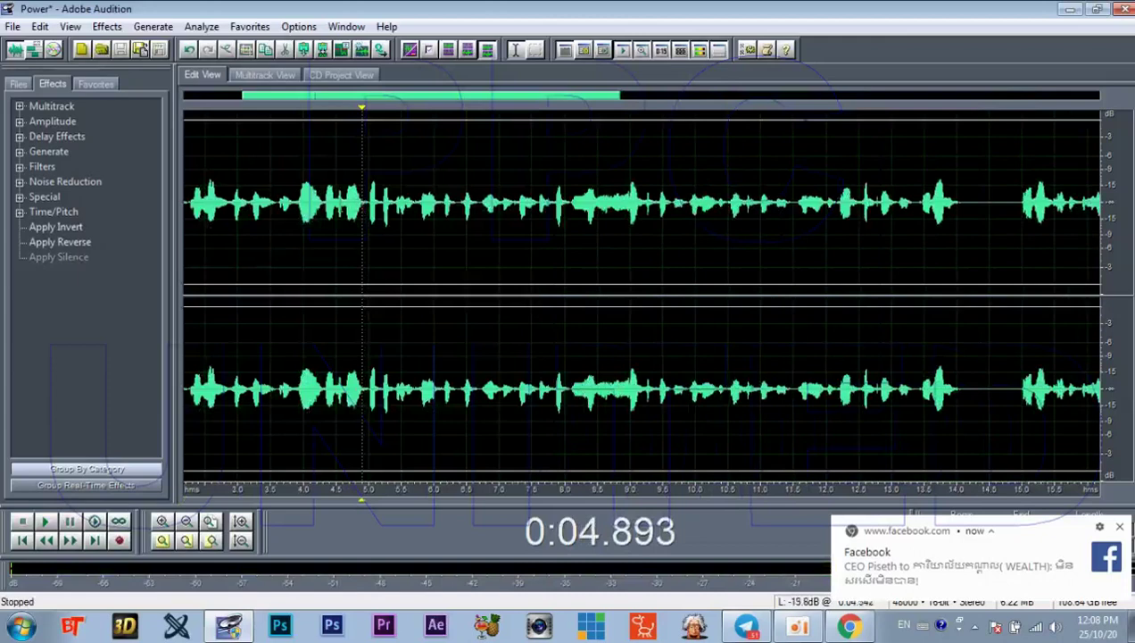
{"action": "key", "text": "space"}
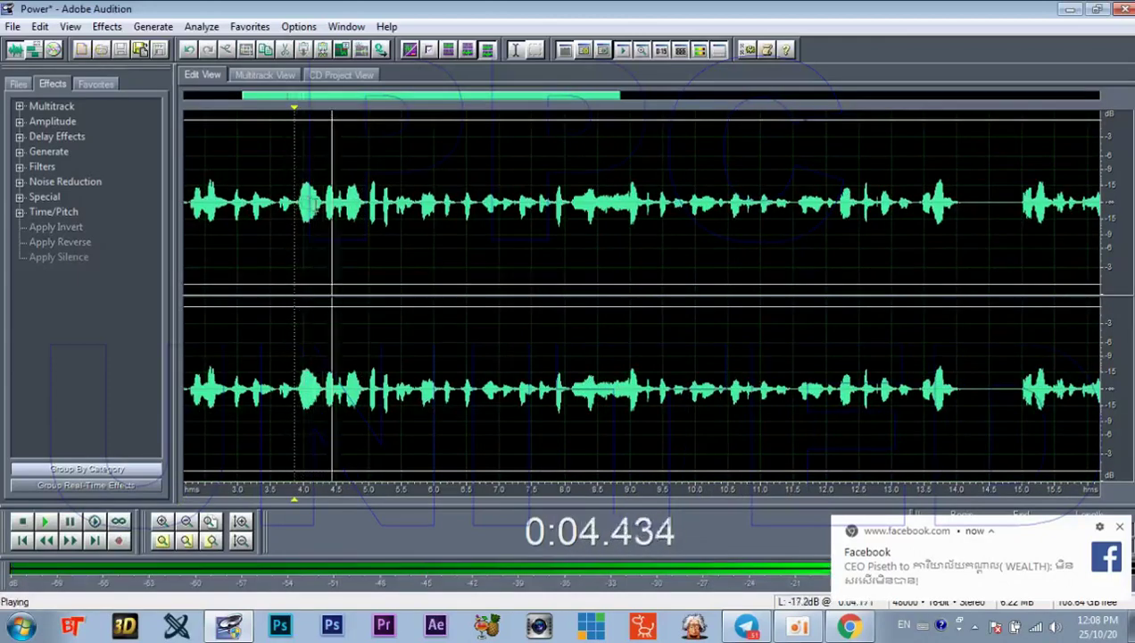
{"action": "key", "text": "space"}
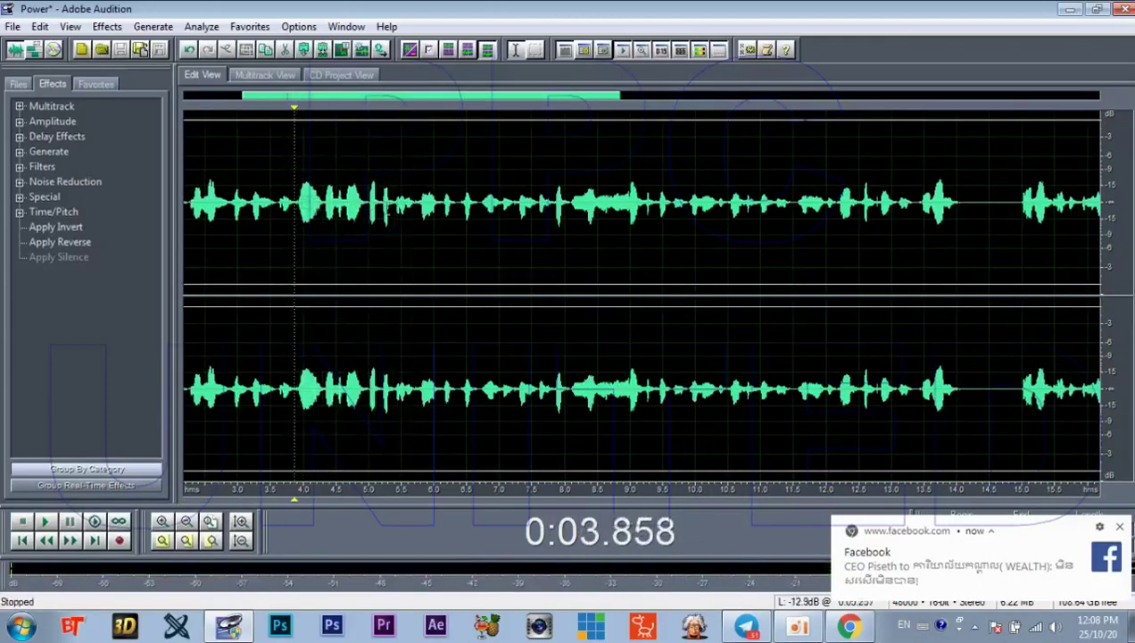
{"action": "left_click", "coordinate": [381, 204]}
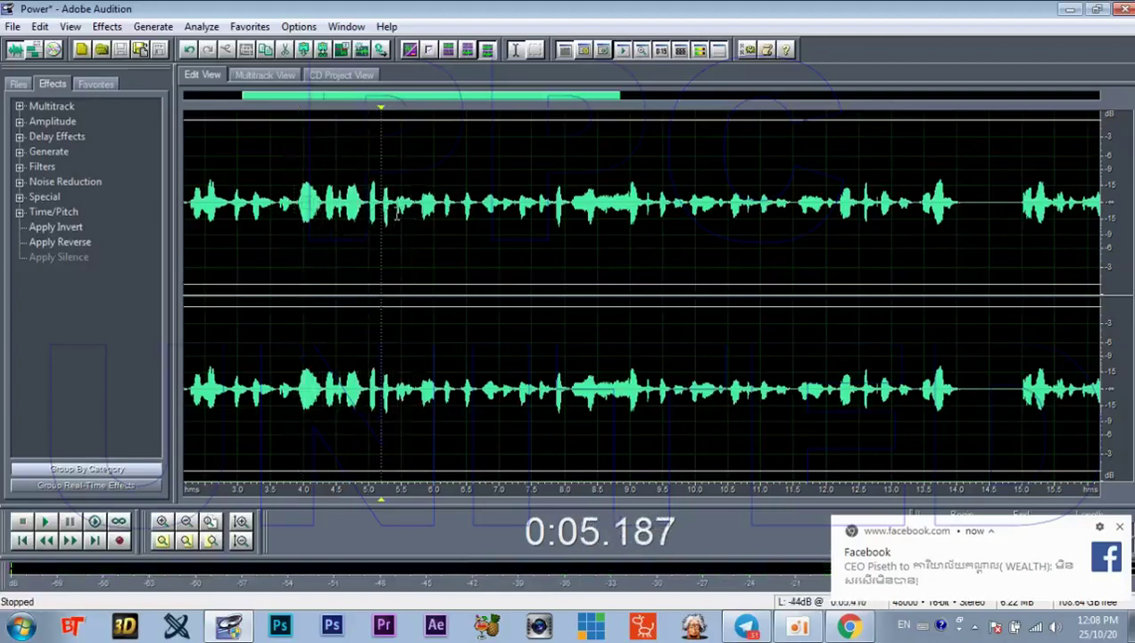
Step: Copy a short stretch of silence from 0:14.328 to 0:14.573
{"action": "scroll", "coordinate": [396, 213], "scroll_direction": "down", "scroll_amount": 2}
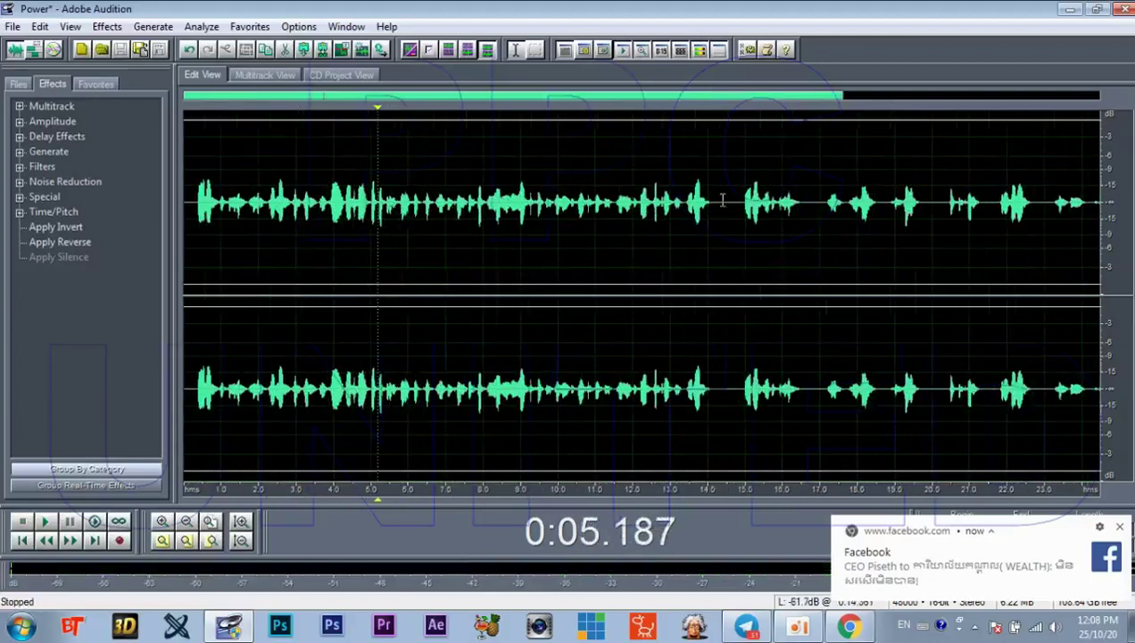
{"action": "left_click_drag", "start_coordinate": [722, 200], "coordinate": [730, 206]}
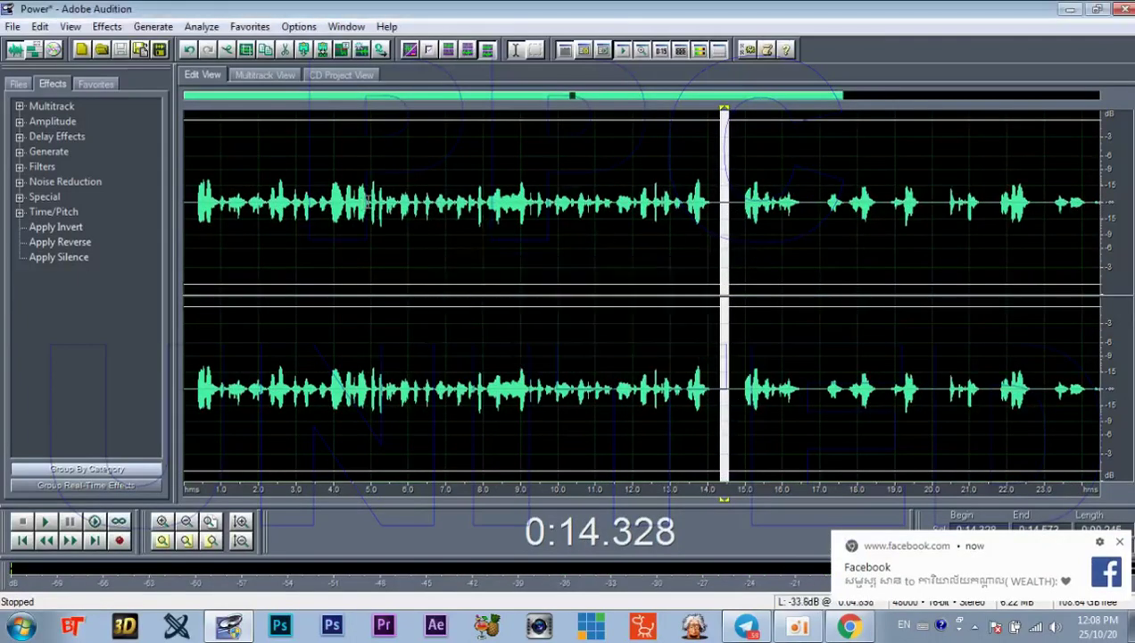
Step: Play the joins from 0:04.887 and again from 0:03.878 to find where a pause is missing
{"action": "left_click", "coordinate": [367, 202]}
{"action": "scroll", "coordinate": [367, 202], "scroll_direction": "up", "scroll_amount": 3}
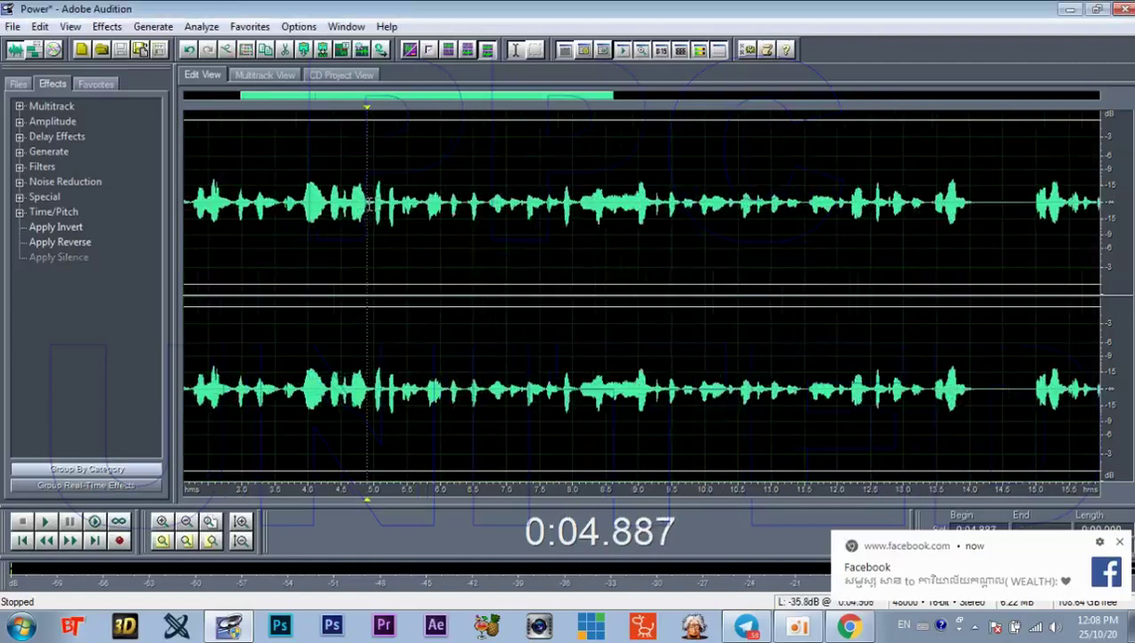
{"action": "key", "text": "space"}
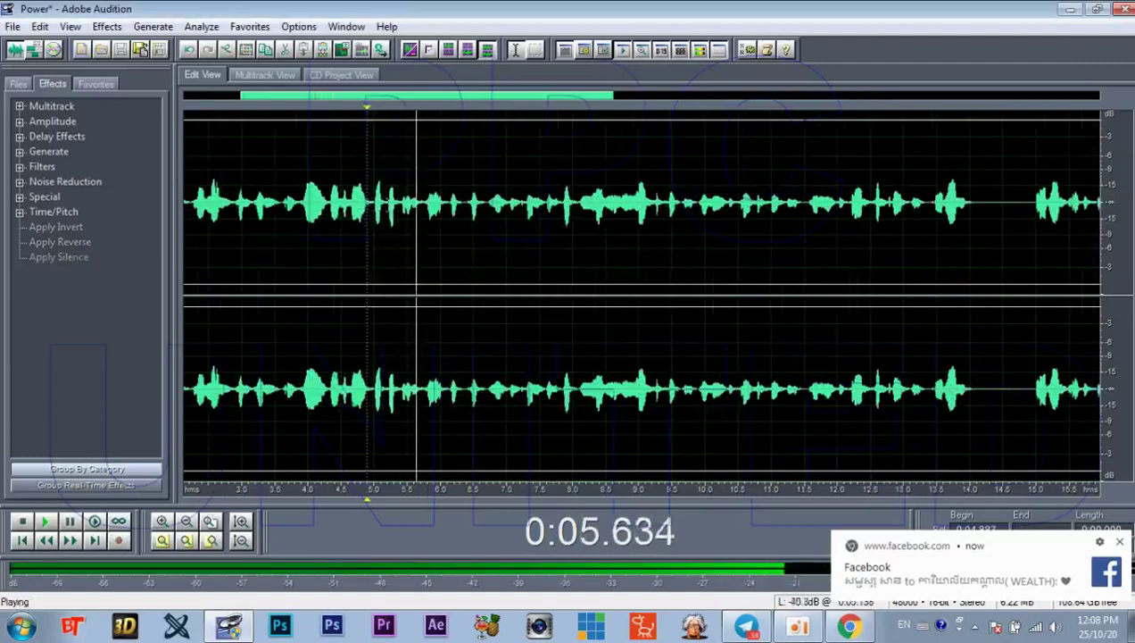
{"action": "key", "text": "space"}
{"action": "key", "text": "space"}
{"action": "key", "text": "space"}
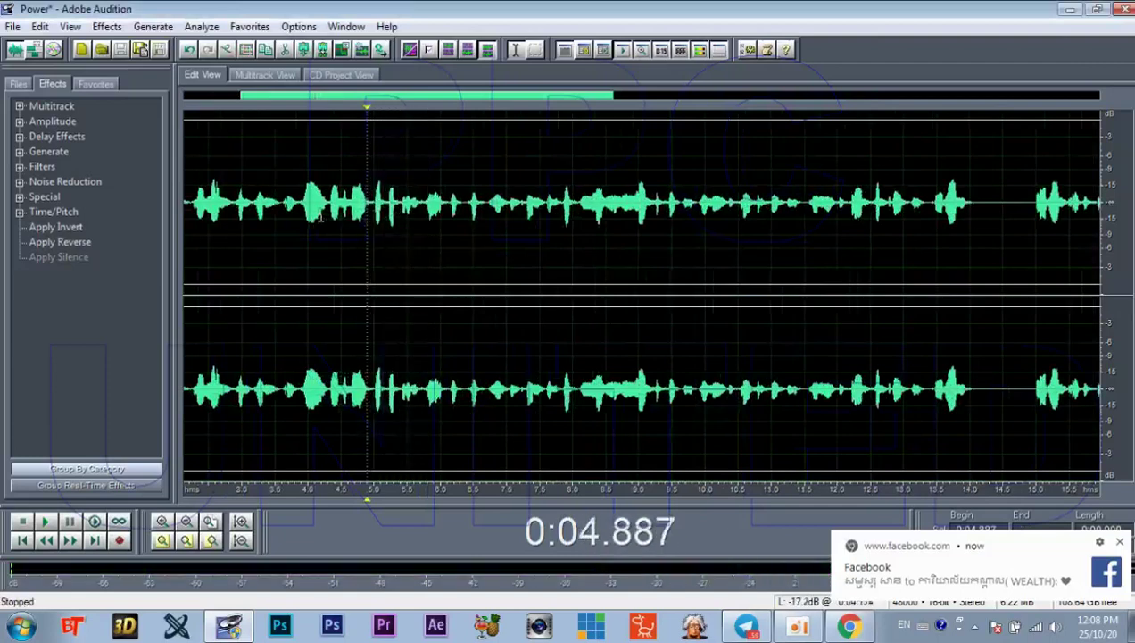
{"action": "left_click", "coordinate": [300, 205]}
{"action": "key", "text": "space"}
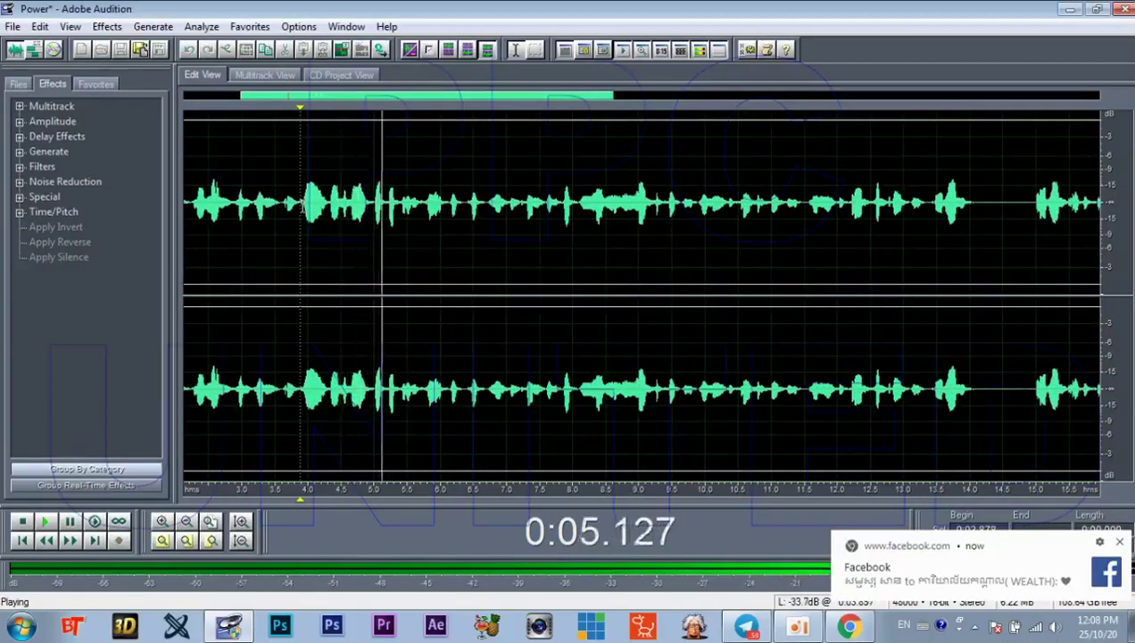
{"action": "key", "text": "space"}
Step: Paste the copied silence between the two words at 0:05.166
{"action": "scroll", "coordinate": [379, 221], "scroll_direction": "up", "scroll_amount": 2}
{"action": "scroll", "coordinate": [395, 214], "scroll_direction": "up", "scroll_amount": 1}
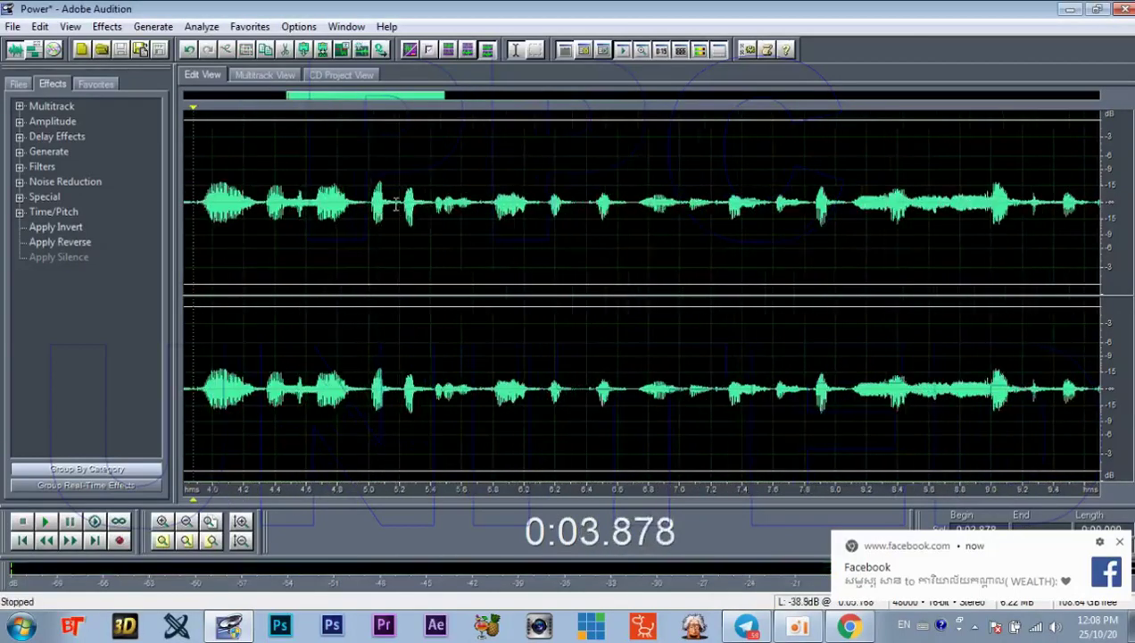
{"action": "left_click", "coordinate": [395, 206]}
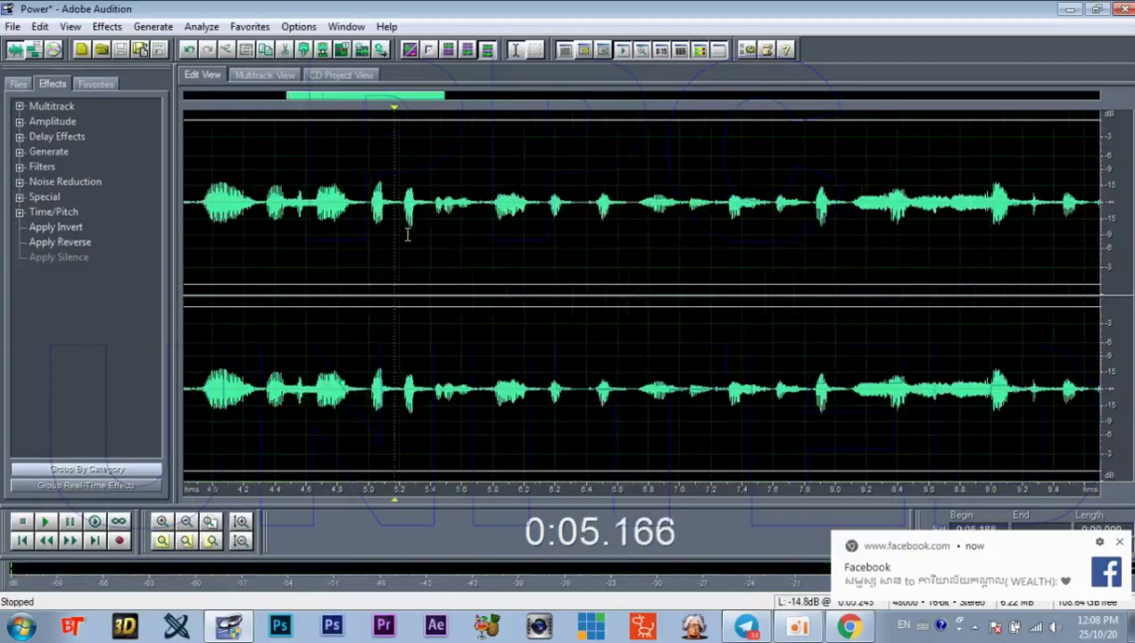
{"action": "key", "text": "ctrl+v"}
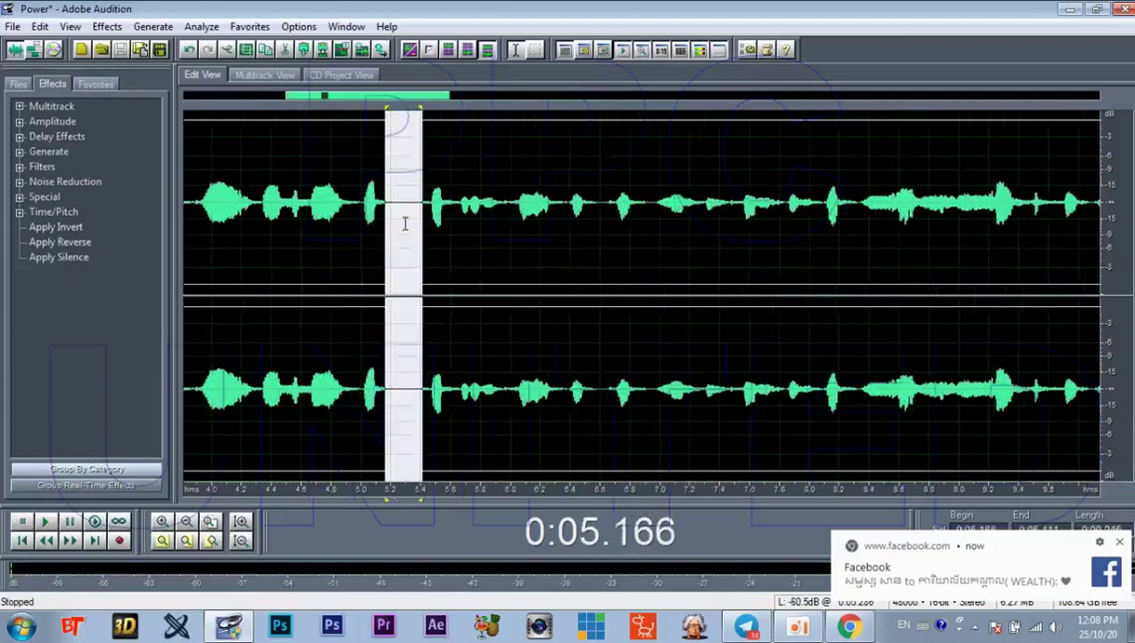
Step: Shorten the pasted pause by deleting the silence from 0:05.272 to about 0:05.38
{"action": "left_click", "coordinate": [405, 223]}
{"action": "left_click_drag", "start_coordinate": [401, 206], "coordinate": [418, 215]}
{"action": "key", "text": "Delete"}
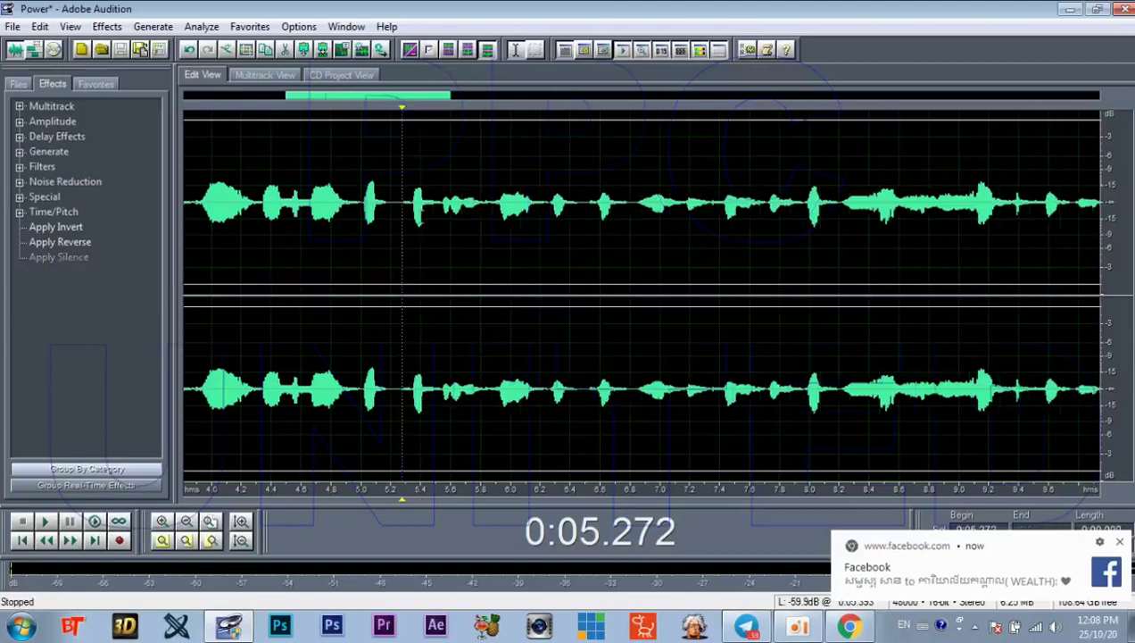
Step: Play the recording from about 0:03.60 through the shortened pause to check its timing
{"action": "scroll", "coordinate": [379, 224], "scroll_direction": "down", "scroll_amount": 3}
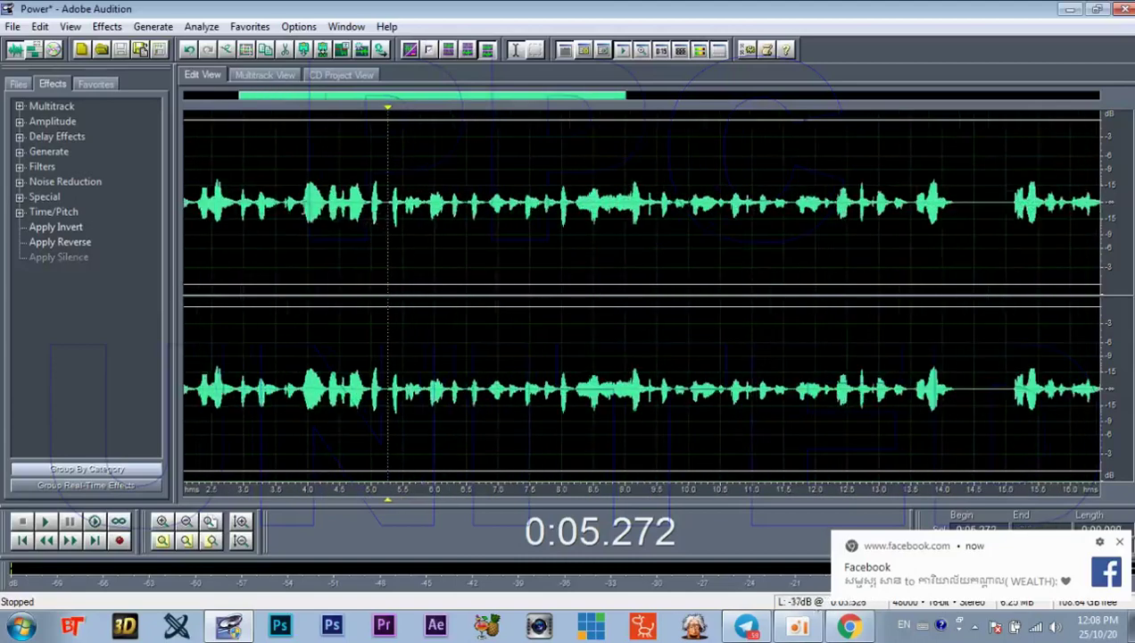
{"action": "left_click", "coordinate": [283, 204]}
{"action": "key", "text": "space"}
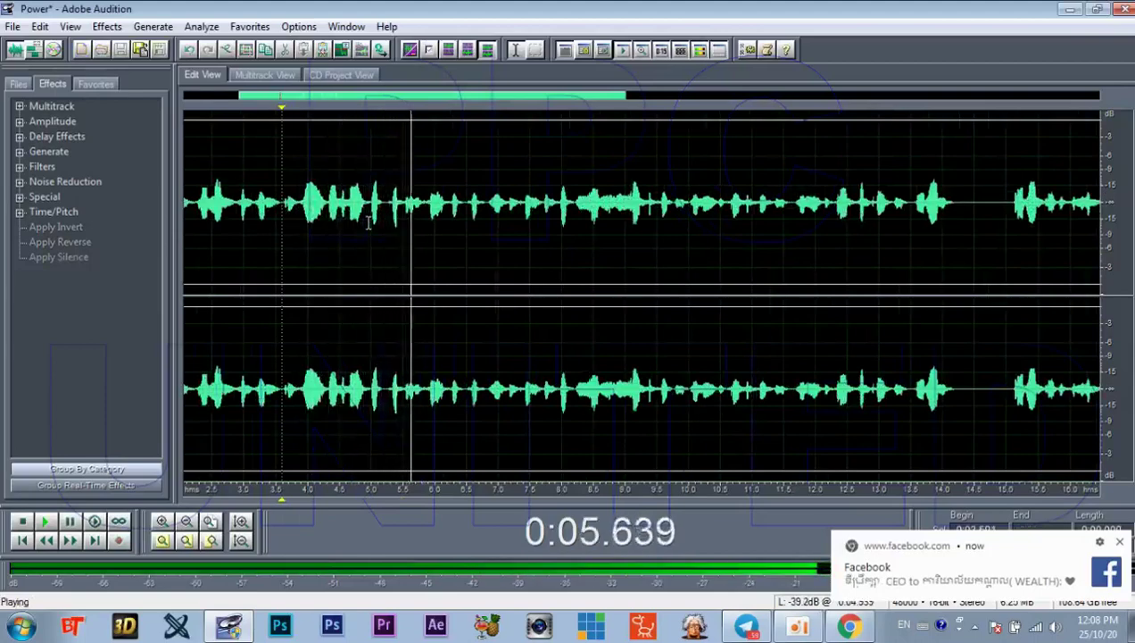
{"action": "key", "text": "space"}
Step: Shorten the pause between the two words by deleting the silence from 0:05.216 to about 0:05.28
{"action": "scroll", "coordinate": [387, 208], "scroll_direction": "up", "scroll_amount": 3}
{"action": "left_click", "coordinate": [391, 204]}
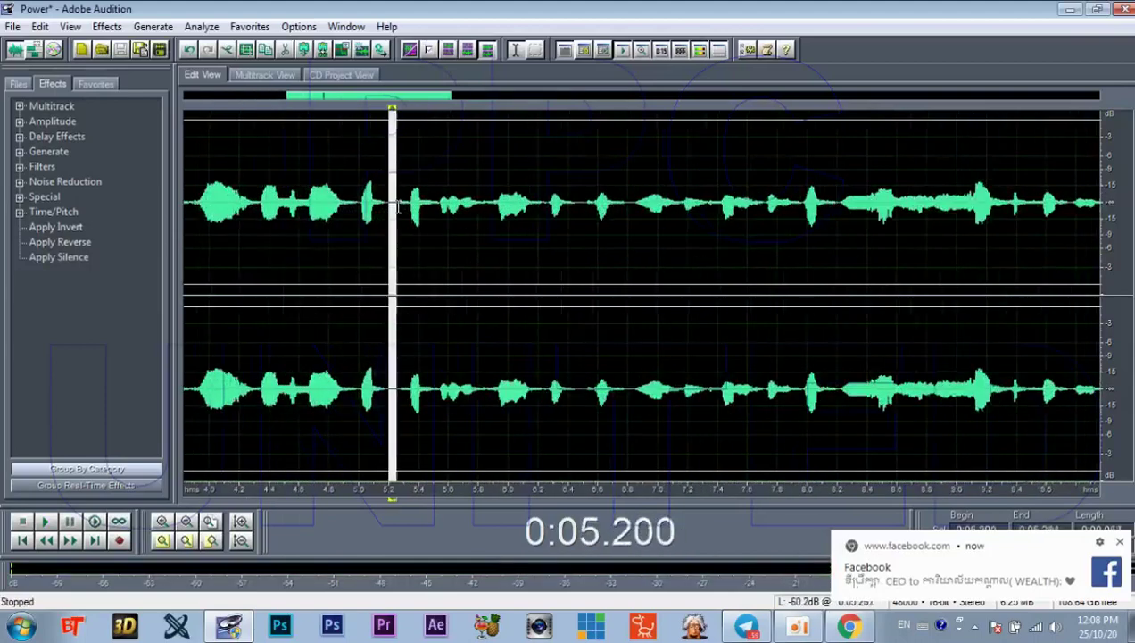
{"action": "scroll", "coordinate": [391, 219], "scroll_direction": "up", "scroll_amount": 3}
{"action": "left_click", "coordinate": [385, 212]}
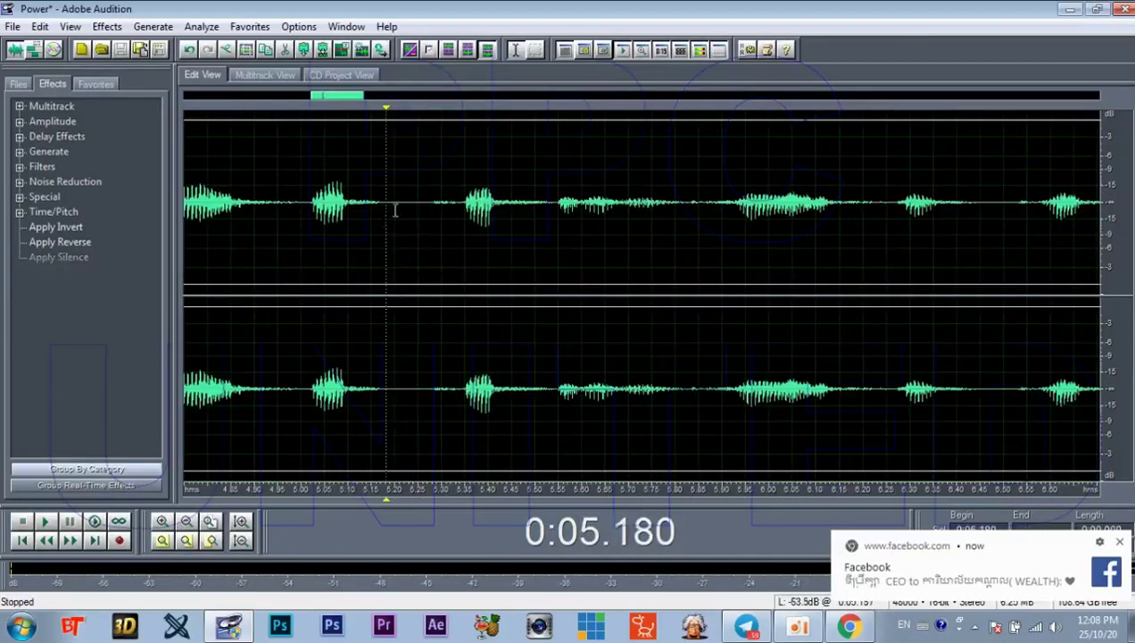
{"action": "left_click_drag", "start_coordinate": [404, 206], "coordinate": [435, 223]}
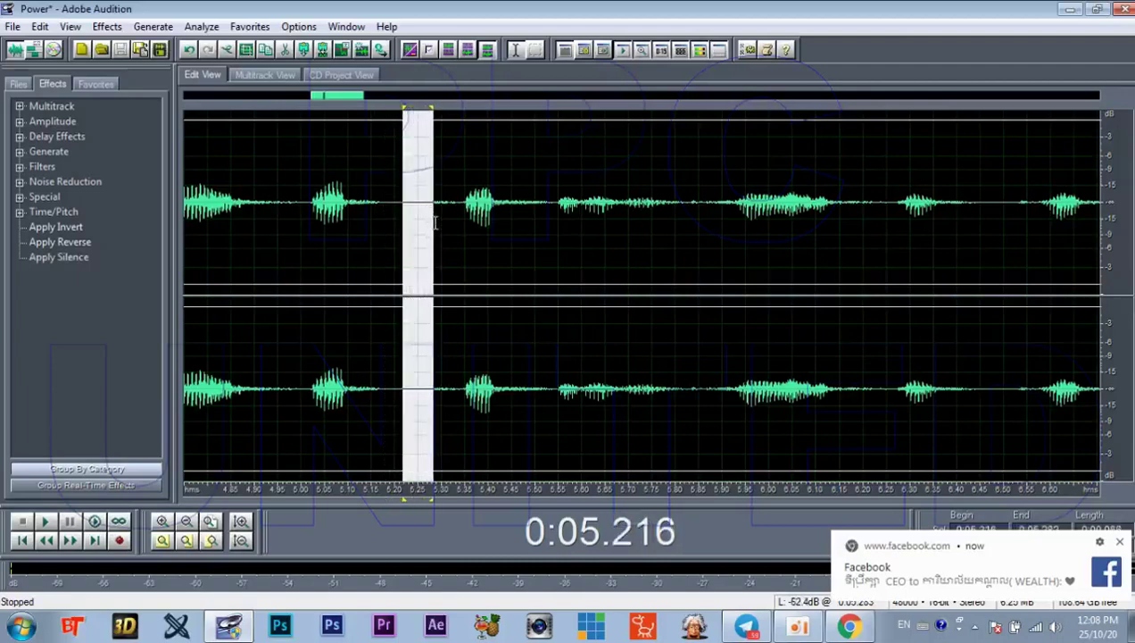
{"action": "key", "text": "Delete"}
{"action": "scroll", "coordinate": [387, 223], "scroll_direction": "down", "scroll_amount": 5}
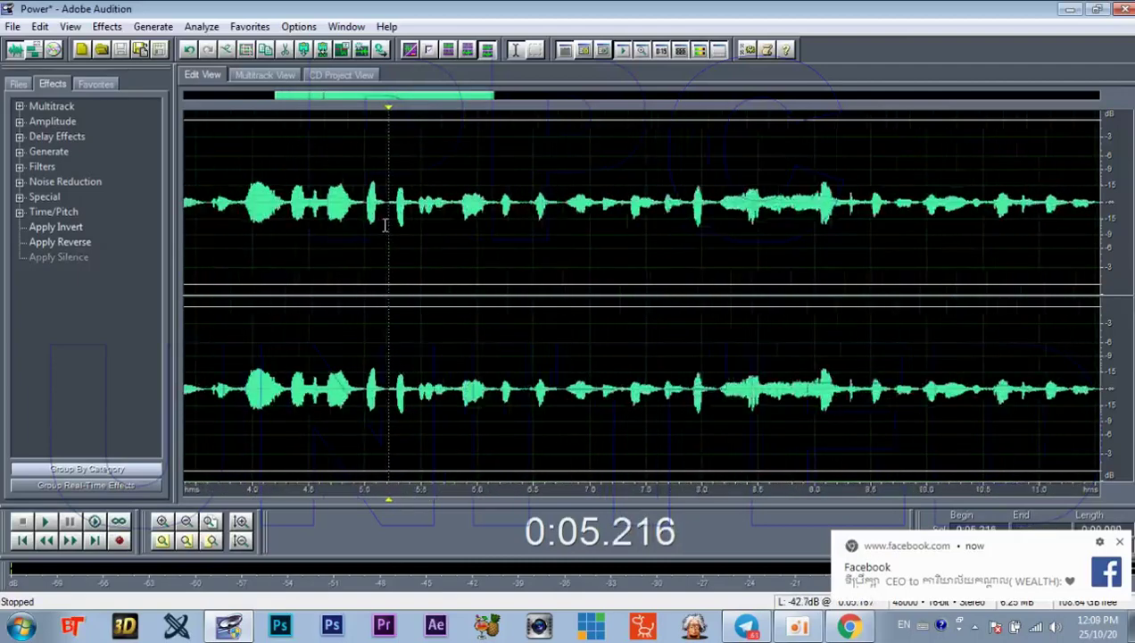
Step: Play the recording repeatedly from 0:04.396 through the shortened pause to judge its timing
{"action": "left_click", "coordinate": [318, 206]}
{"action": "key", "text": "space"}
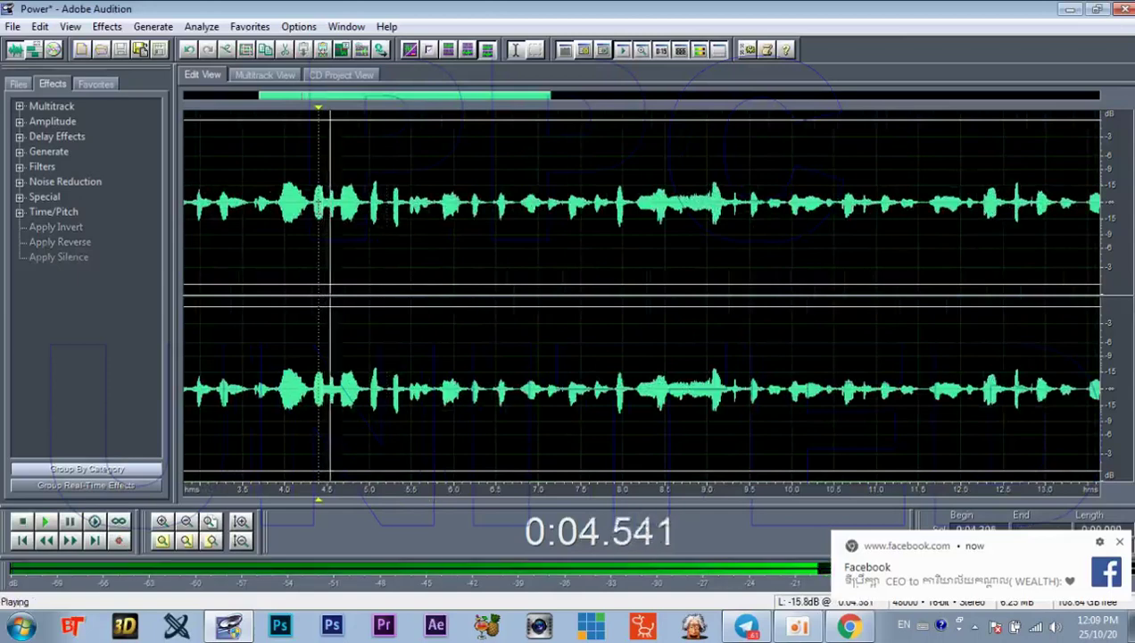
{"action": "key", "text": "space"}
{"action": "key", "text": "space"}
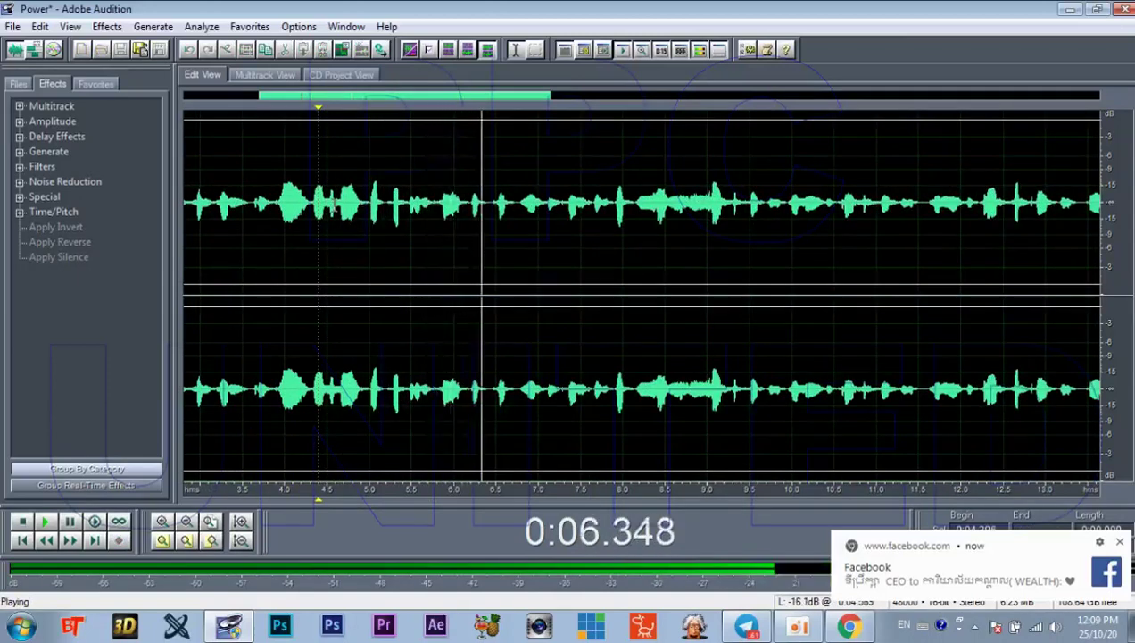
{"action": "key", "text": "space"}
{"action": "key", "text": "space"}
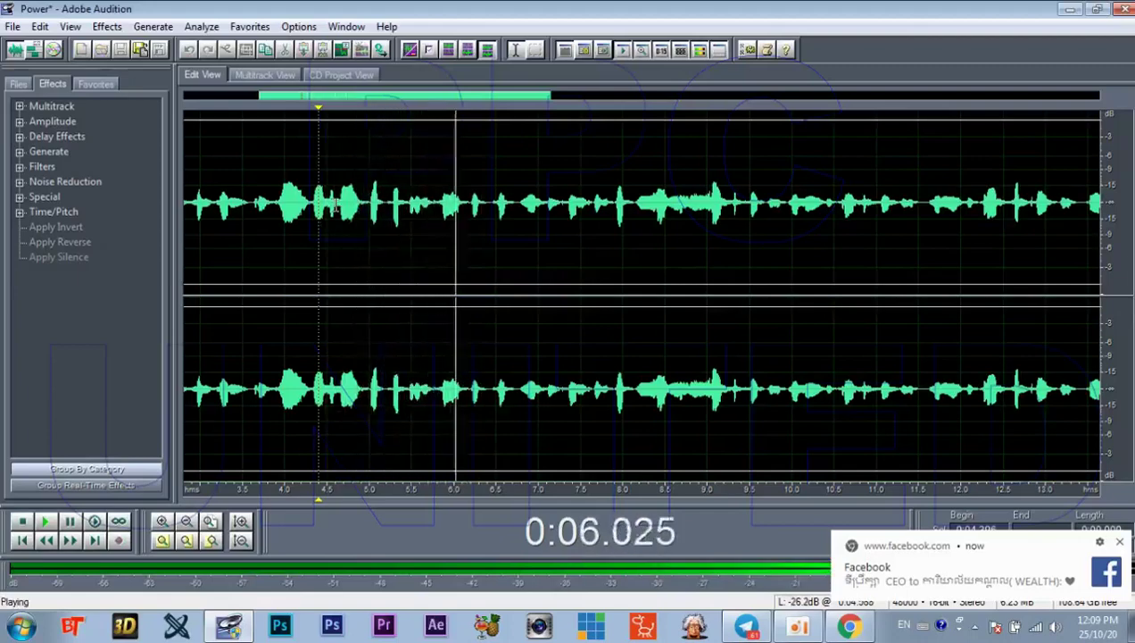
{"action": "key", "text": "space"}
{"action": "key", "text": "space"}
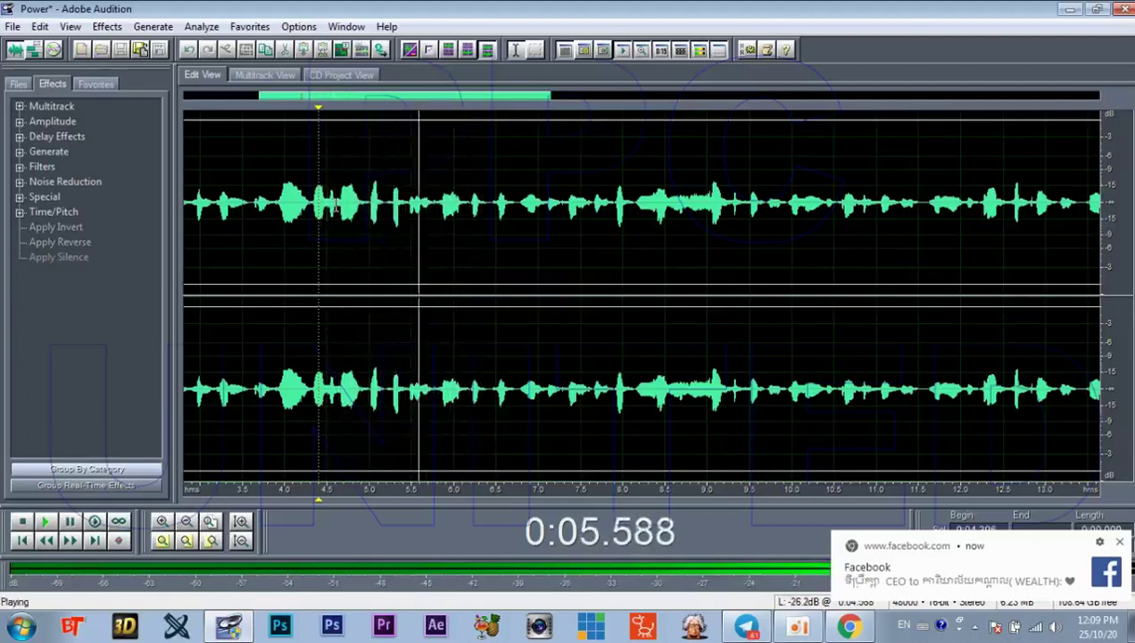
{"action": "key", "text": "space"}
Step: Undo the last silence deletion and copy the silence from 0:05.200 to 0:05.265 between the two words
{"action": "key", "text": "equal"}
{"action": "key", "text": "equal"}
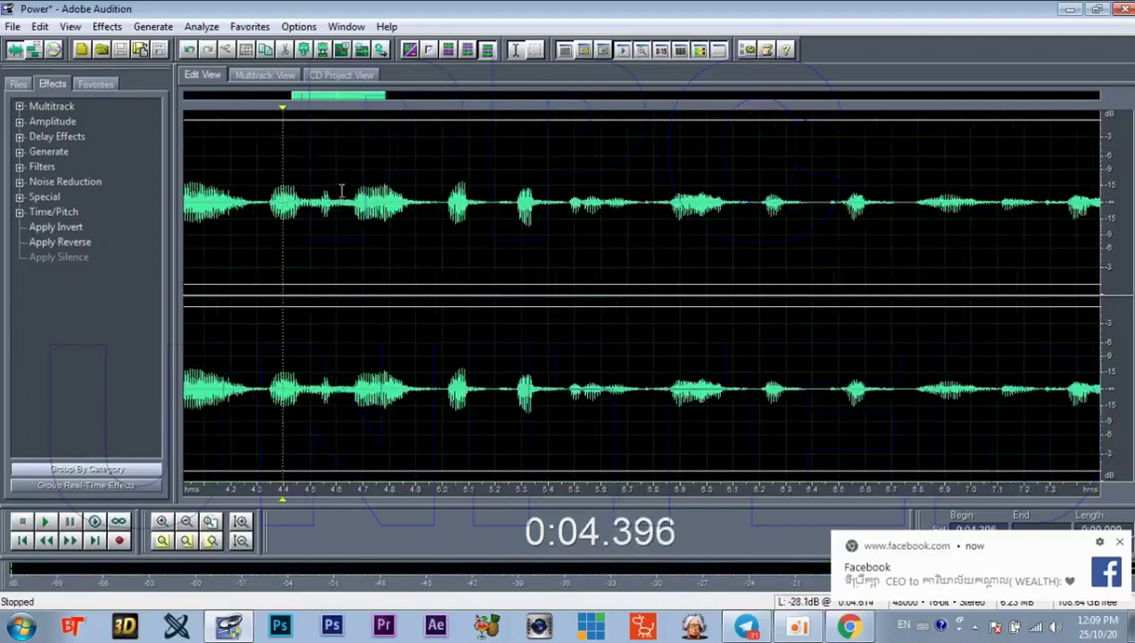
{"action": "left_click", "coordinate": [190, 51]}
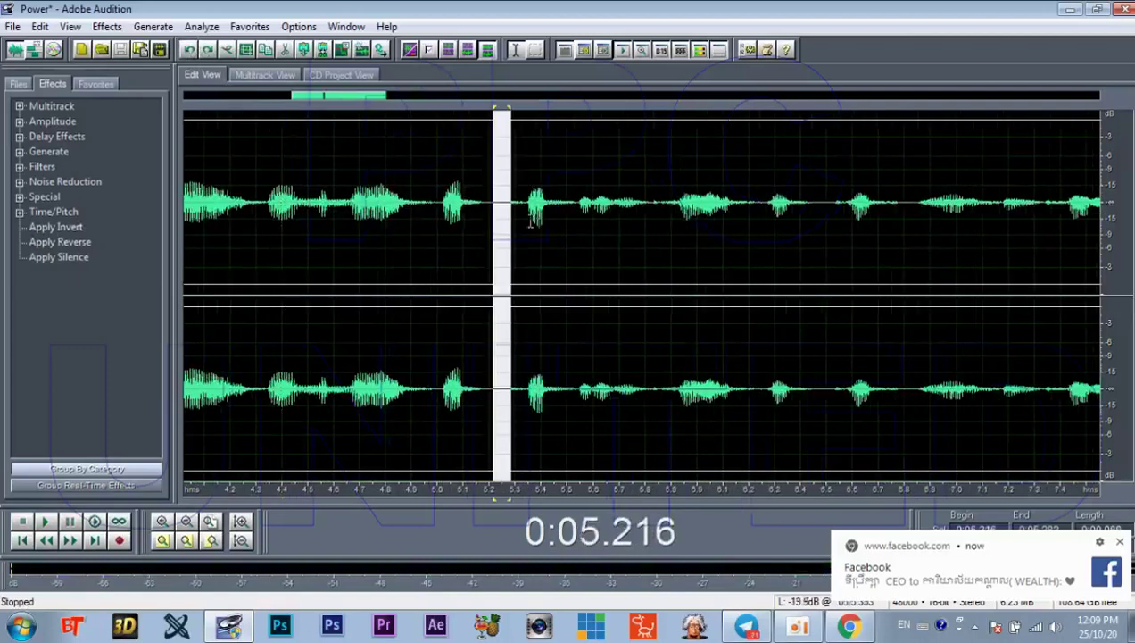
{"action": "left_click", "coordinate": [497, 207]}
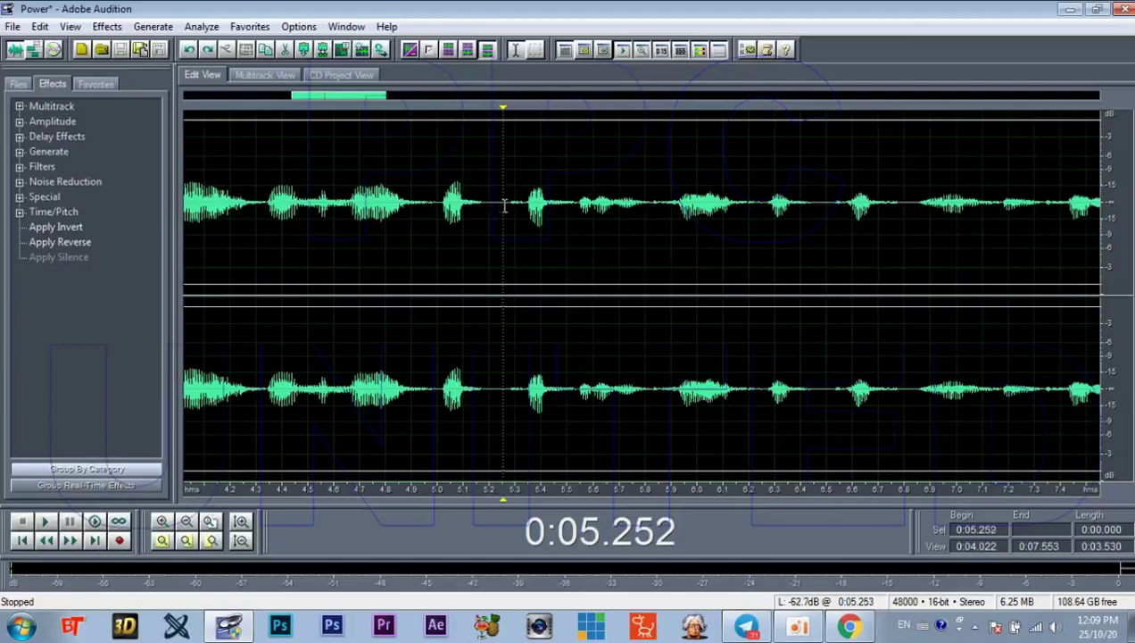
{"action": "left_click_drag", "start_coordinate": [488, 204], "coordinate": [508, 213]}
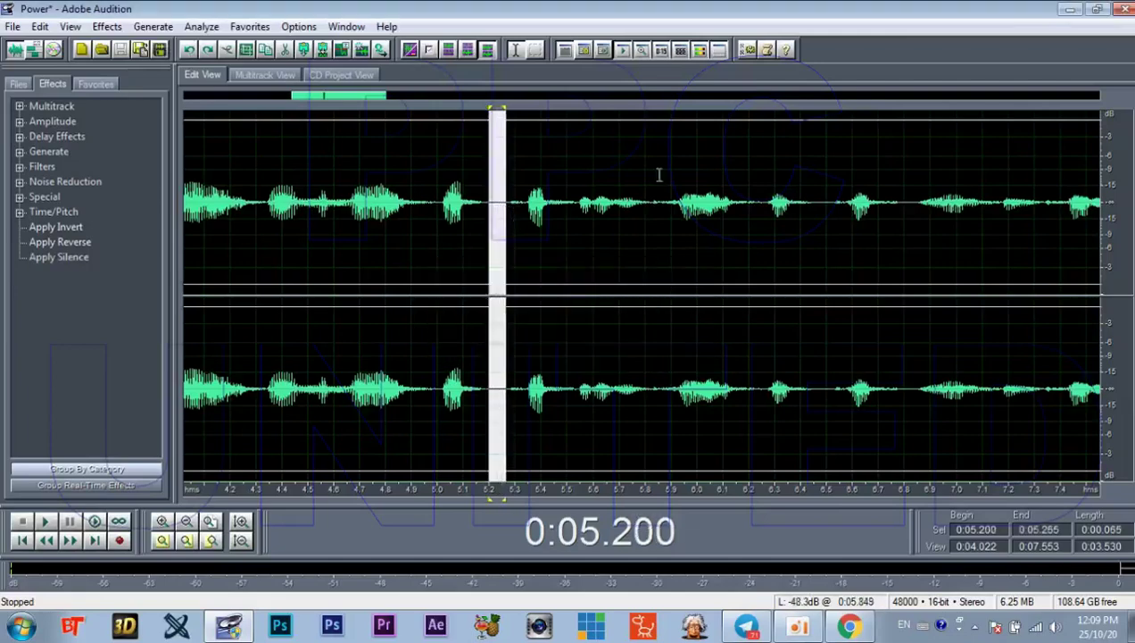
Step: Play the recording from 0:04.595 across the following words to find where another pause is missing
{"action": "scroll", "coordinate": [659, 175], "scroll_direction": "down", "scroll_amount": 3}
{"action": "left_click", "coordinate": [513, 203]}
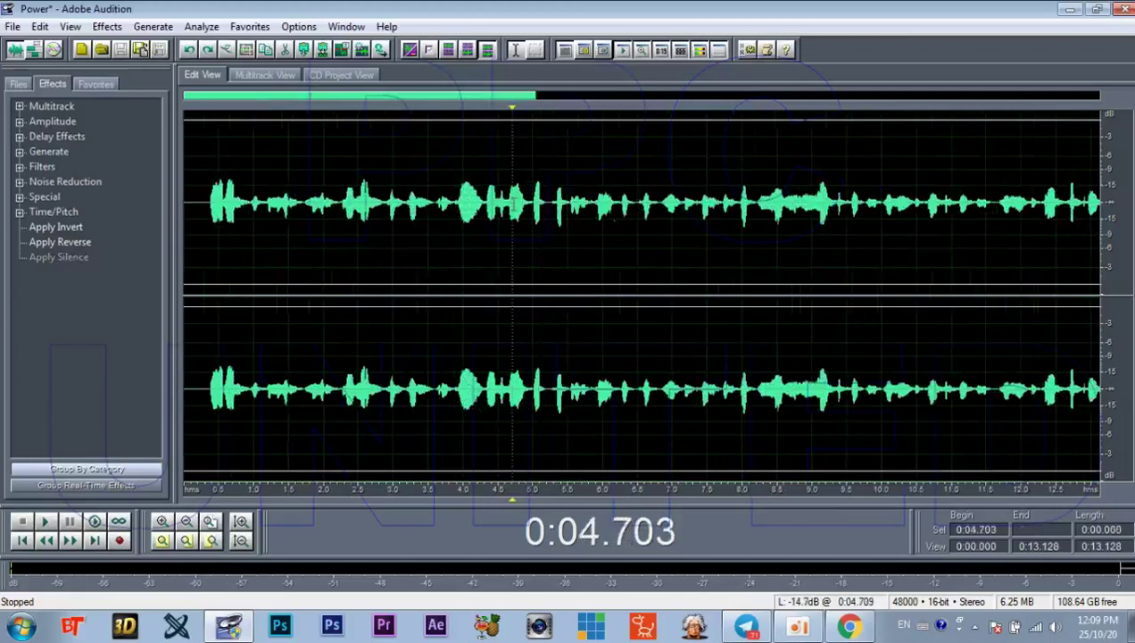
{"action": "key", "text": "space"}
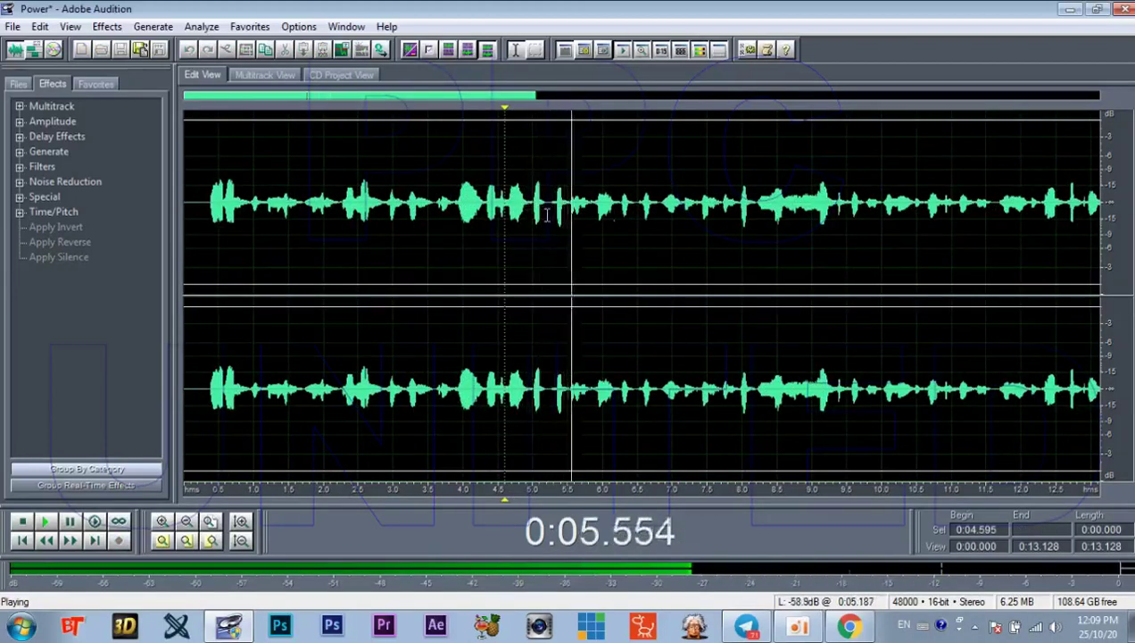
{"action": "key", "text": "space"}
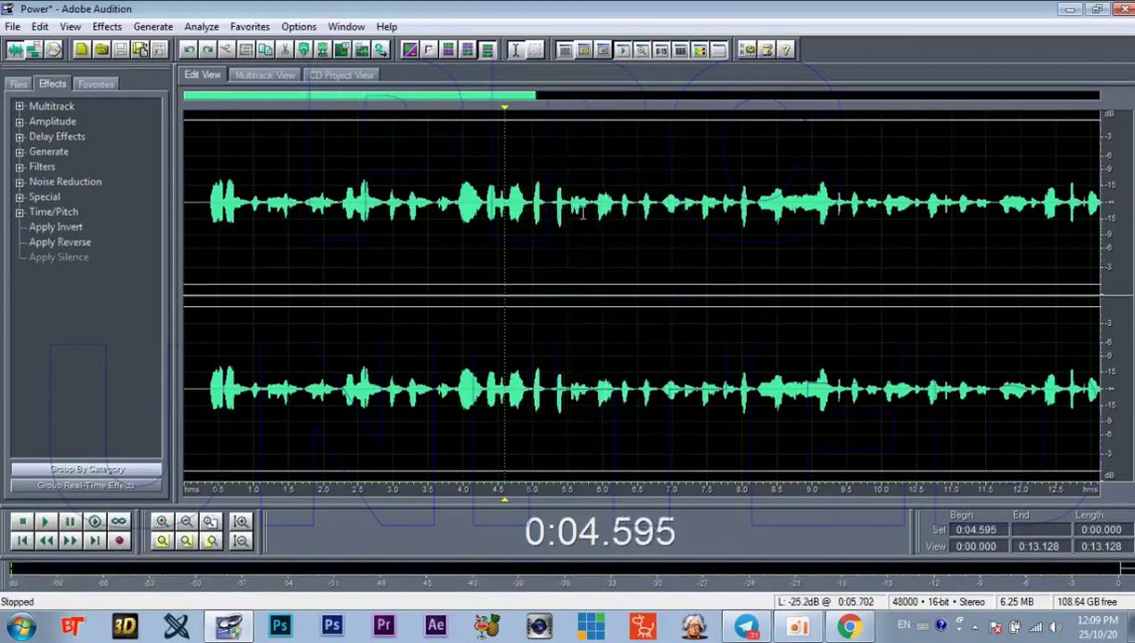
{"action": "key", "text": "space"}
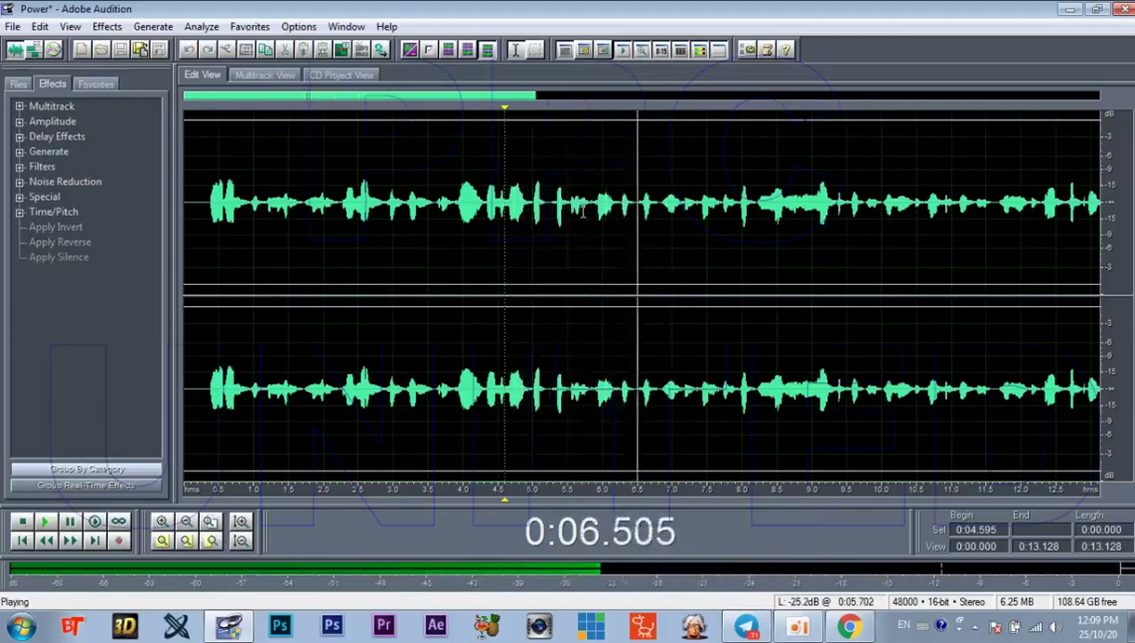
{"action": "key", "text": "space"}
Step: Paste the copied silence between the words at 0:05.519 and trim it by deleting from 0:05.556 to about 0:05.58
{"action": "left_click", "coordinate": [569, 204]}
{"action": "scroll", "coordinate": [569, 203], "scroll_direction": "up", "scroll_amount": 3}
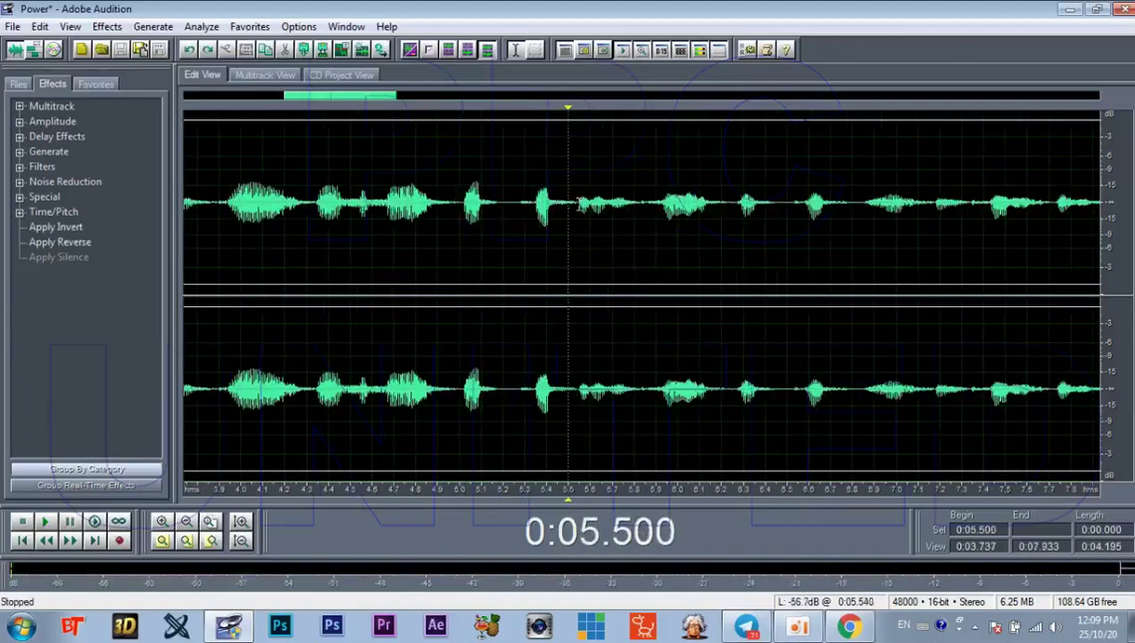
{"action": "scroll", "coordinate": [576, 203], "scroll_direction": "up", "scroll_amount": 1}
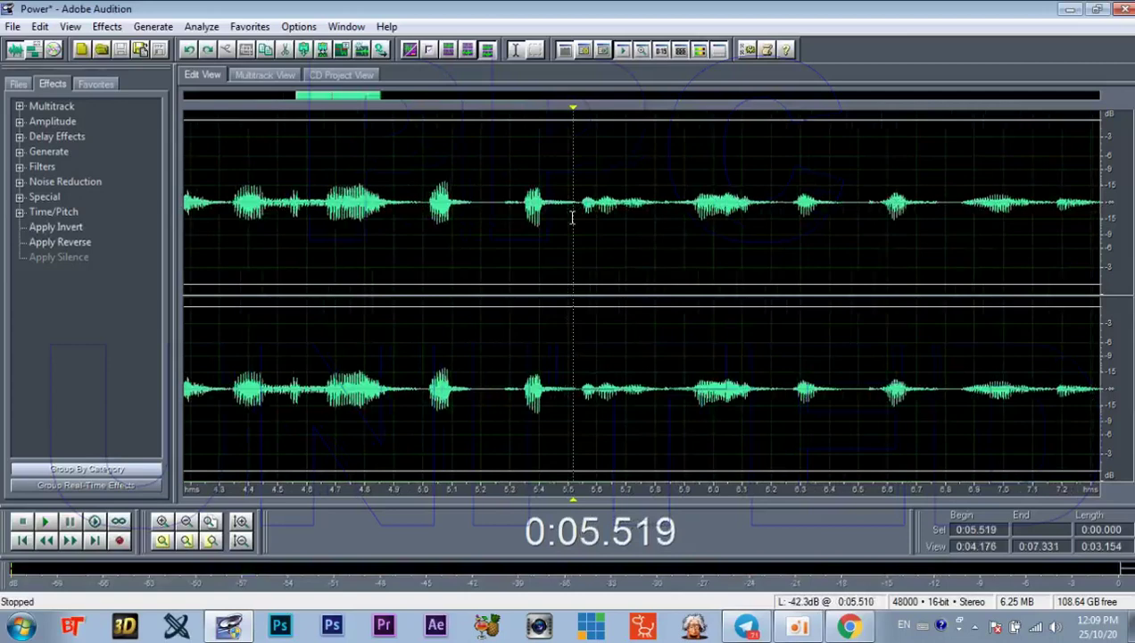
{"action": "mouse_move", "coordinate": [573, 217]}
{"action": "left_mouse_down"}
{"action": "mouse_move", "coordinate": [592, 217]}
{"action": "mouse_move", "coordinate": [582, 205]}
{"action": "left_mouse_up"}
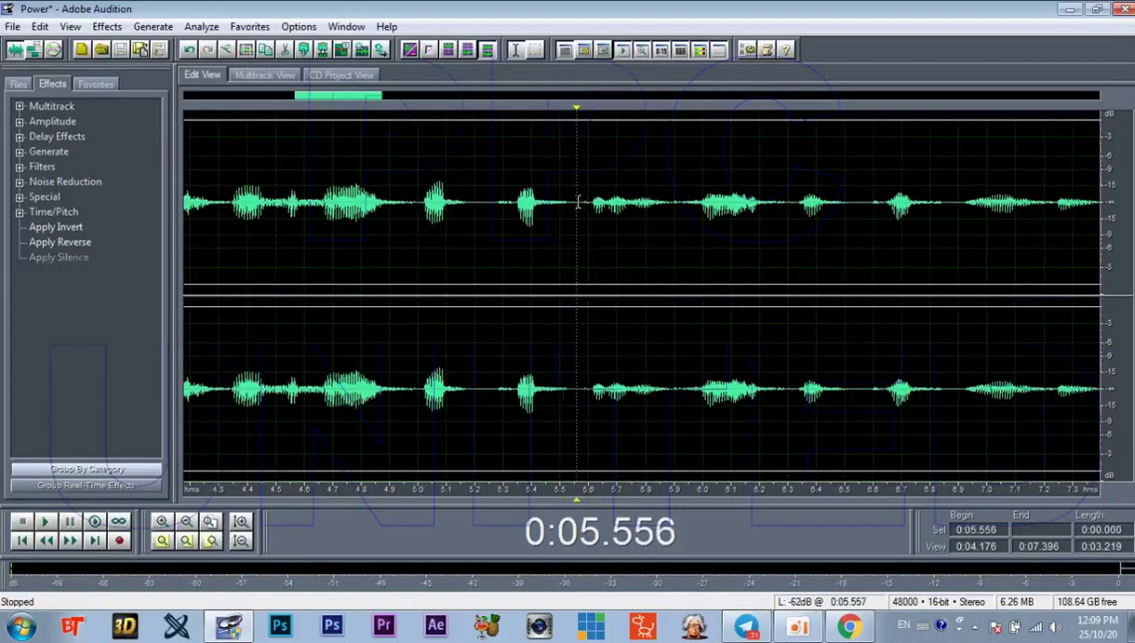
{"action": "key", "text": "Delete"}
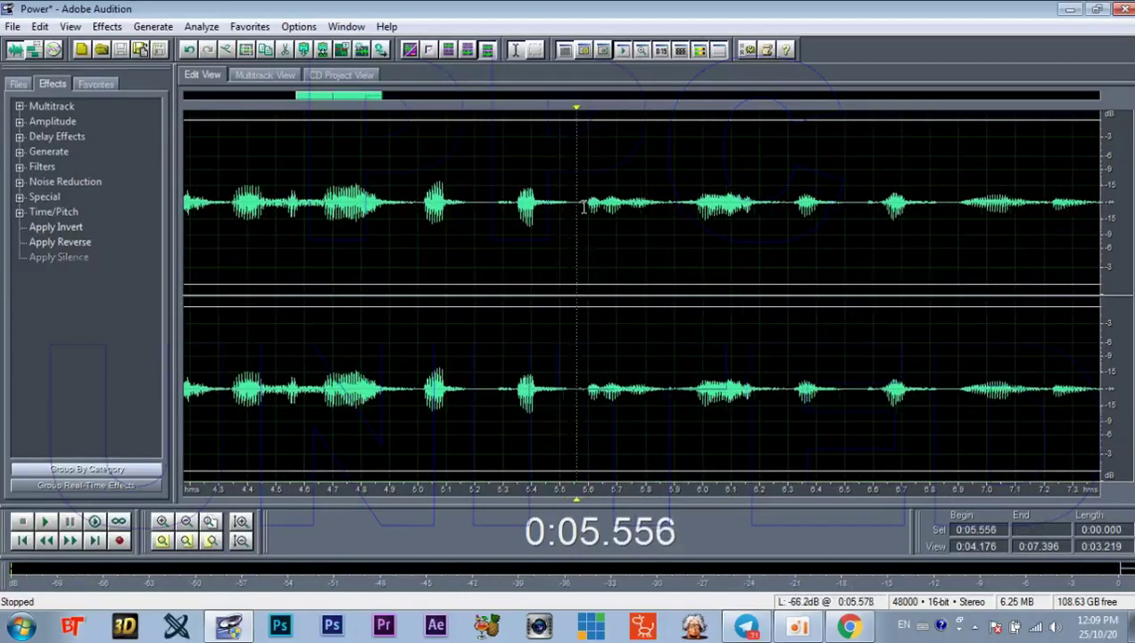
Step: Play the recording from 0:00.306 to about 0:13.6 to review all the edited pauses
{"action": "scroll", "coordinate": [639, 212], "scroll_direction": "down", "scroll_amount": 2}
{"action": "scroll", "coordinate": [634, 222], "scroll_direction": "down", "scroll_amount": 2}
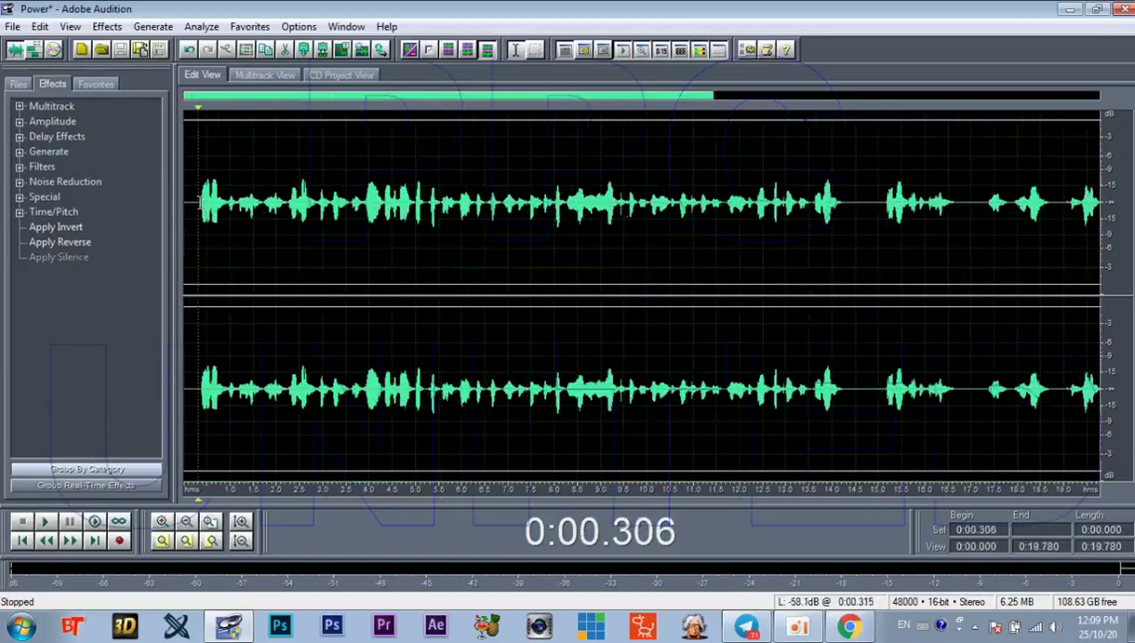
{"action": "key", "text": "space"}
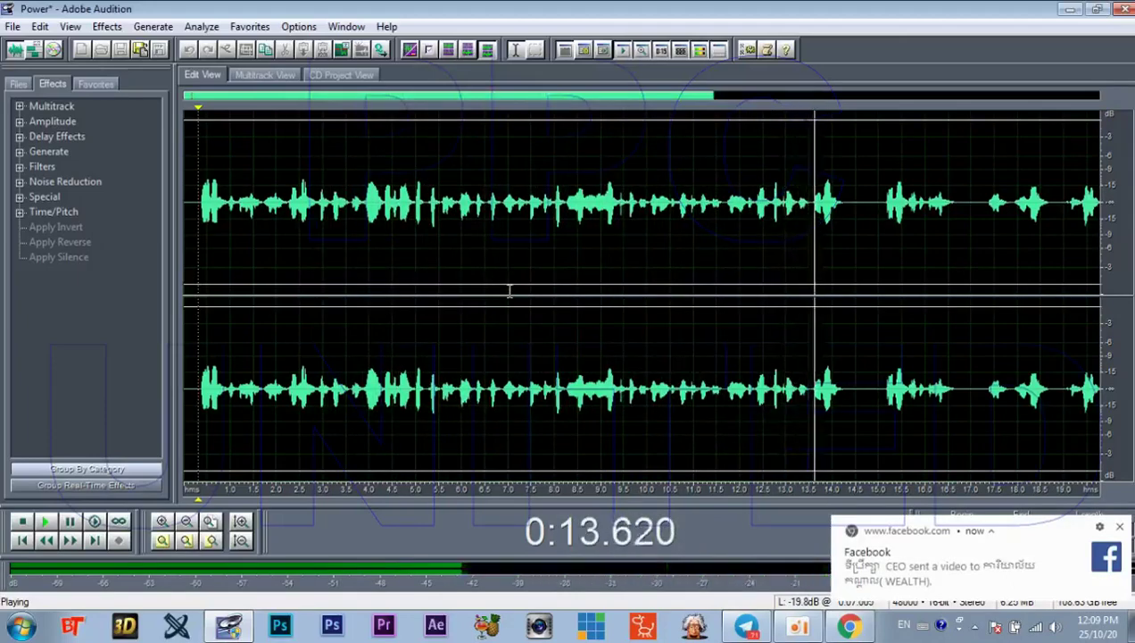
{"action": "key", "text": "space"}
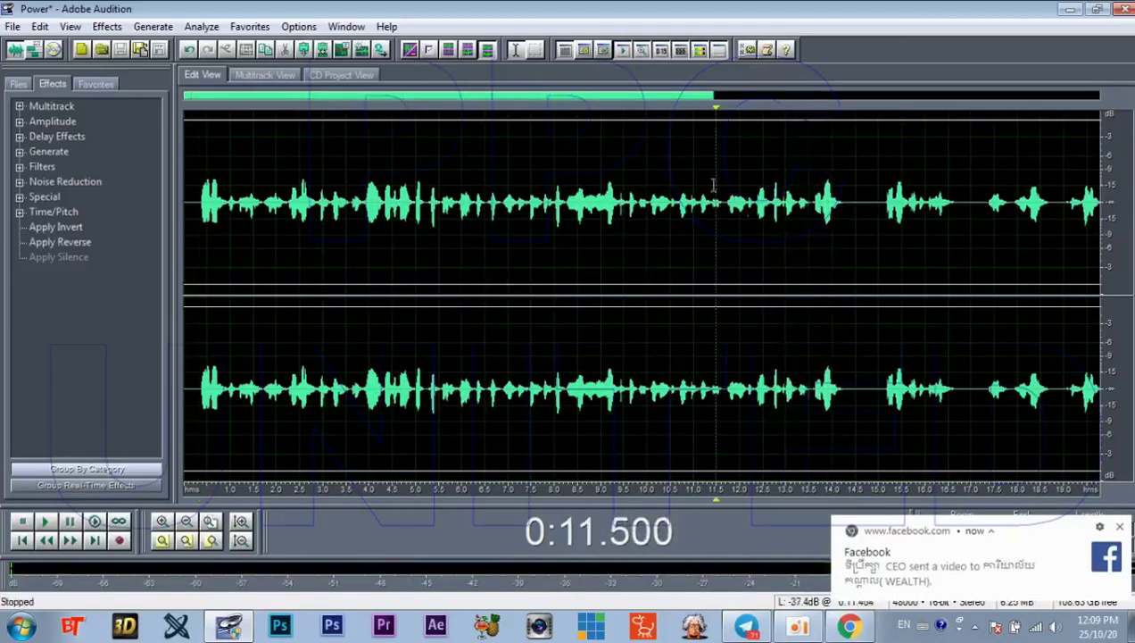
Step: Play from about 0:09.76, from 0:08.256 and from about 0:07.22 to locate the boundaries of the unwanted passage
{"action": "scroll", "coordinate": [682, 100], "scroll_direction": "up", "scroll_amount": 4}
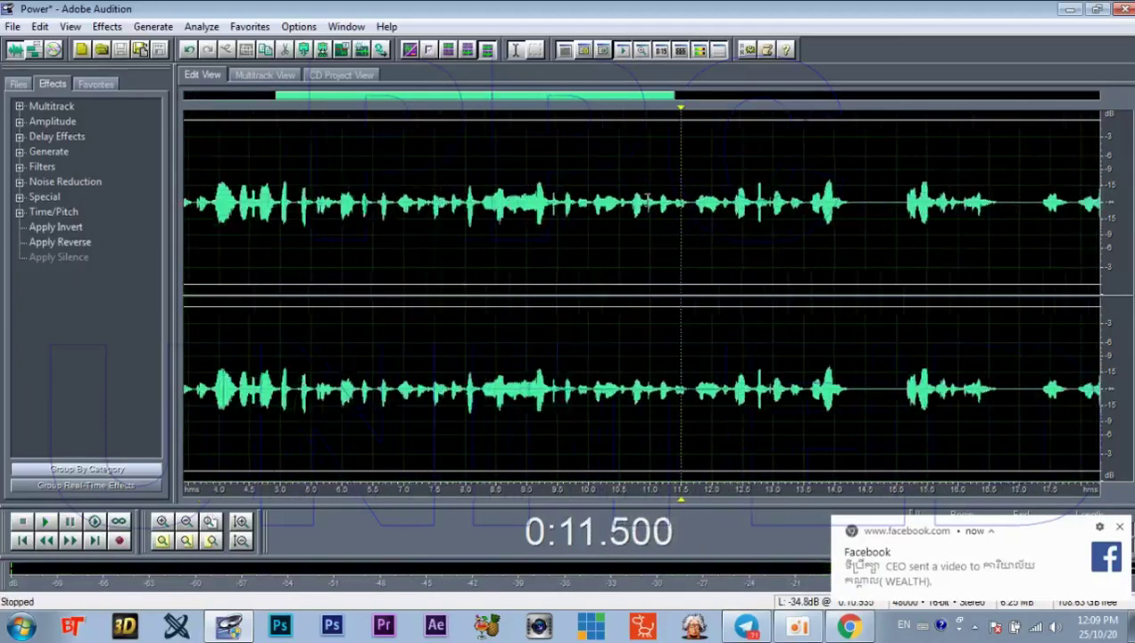
{"action": "key", "text": "space"}
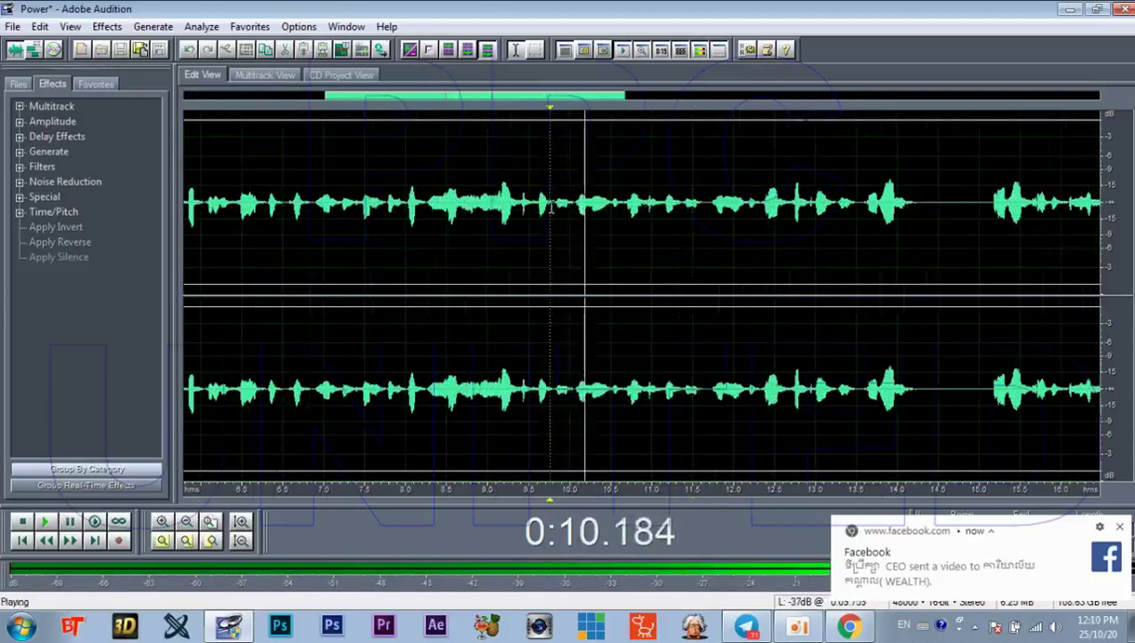
{"action": "key", "text": "space"}
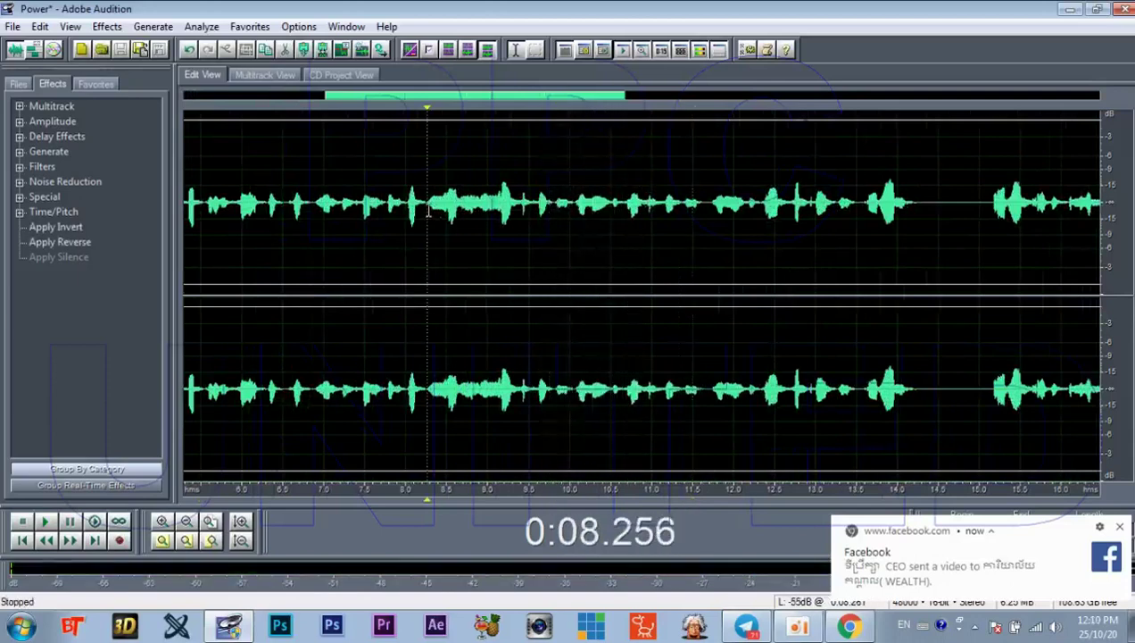
{"action": "key", "text": "space"}
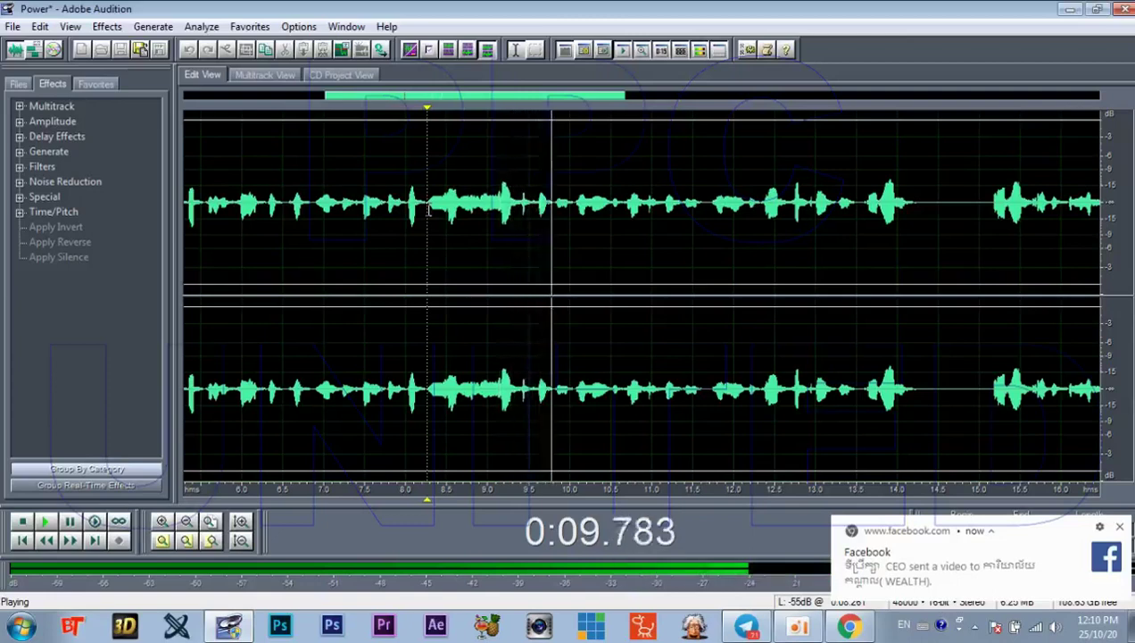
{"action": "key", "text": "space"}
{"action": "key", "text": "space"}
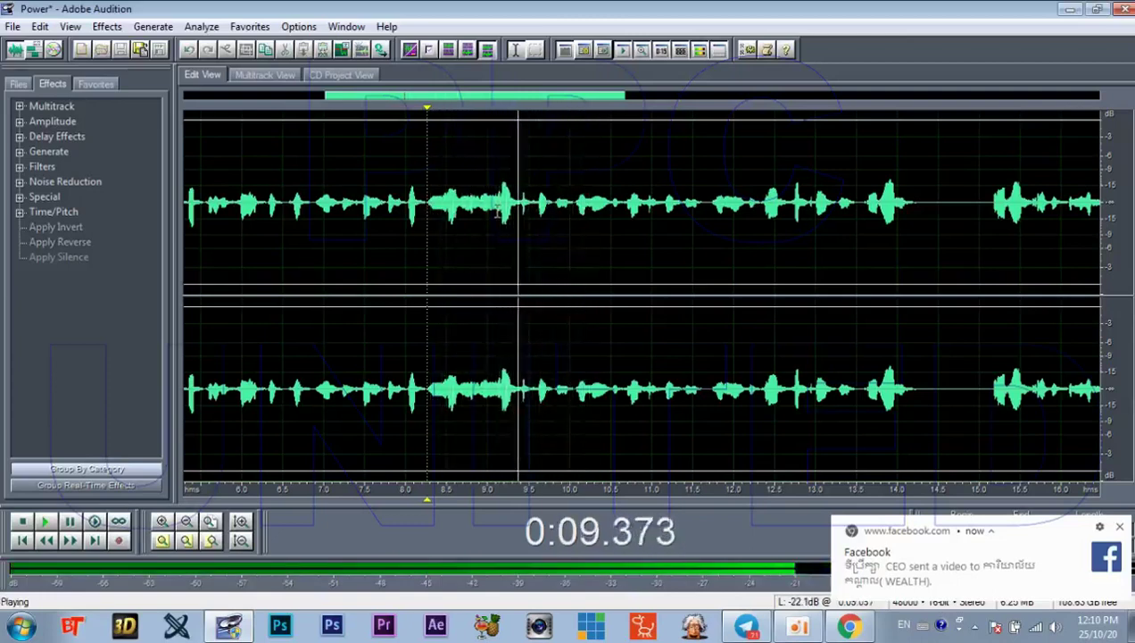
{"action": "key", "text": "space"}
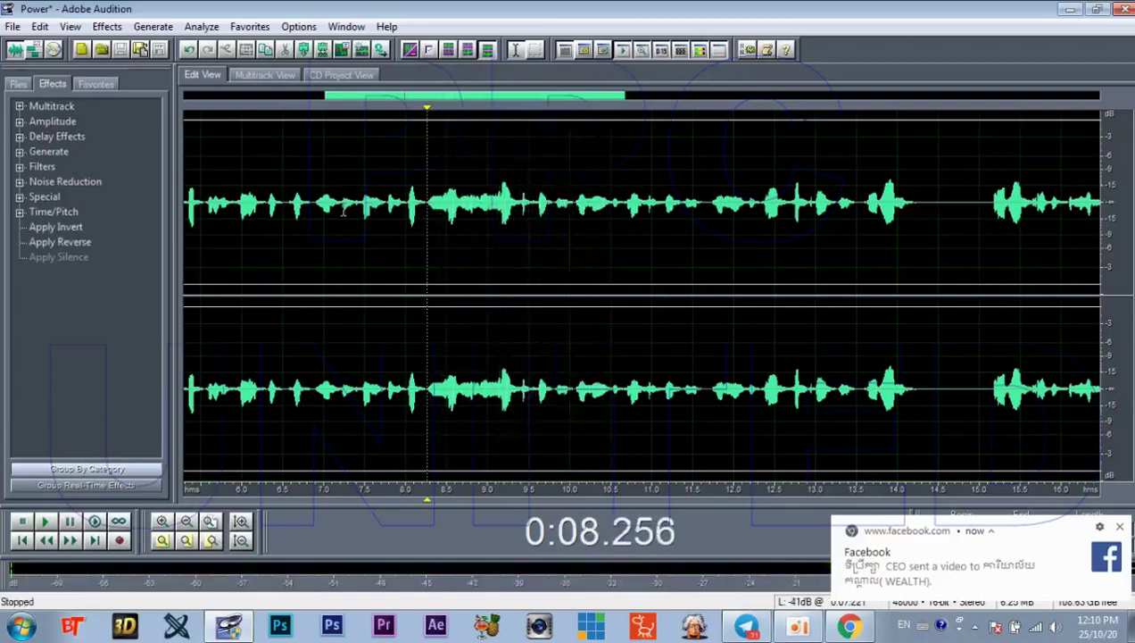
{"action": "left_click", "coordinate": [343, 211]}
{"action": "key", "text": "space"}
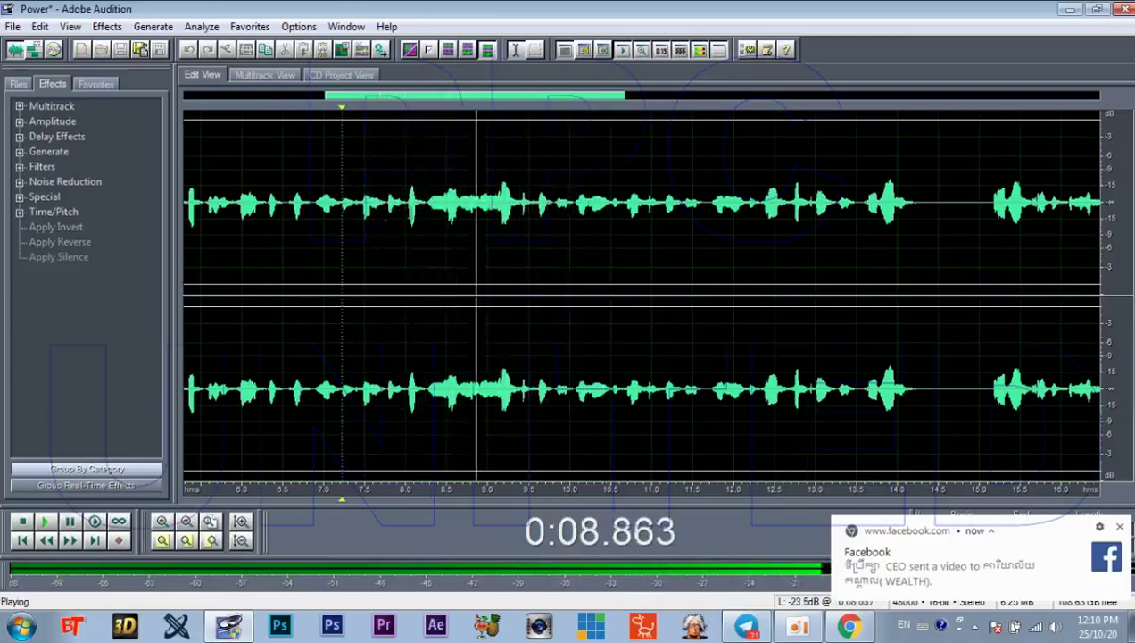
Step: Preview and delete the passage from 0:08.266 to 0:10.000, and play the recording from the cut
{"action": "left_click", "coordinate": [571, 205]}
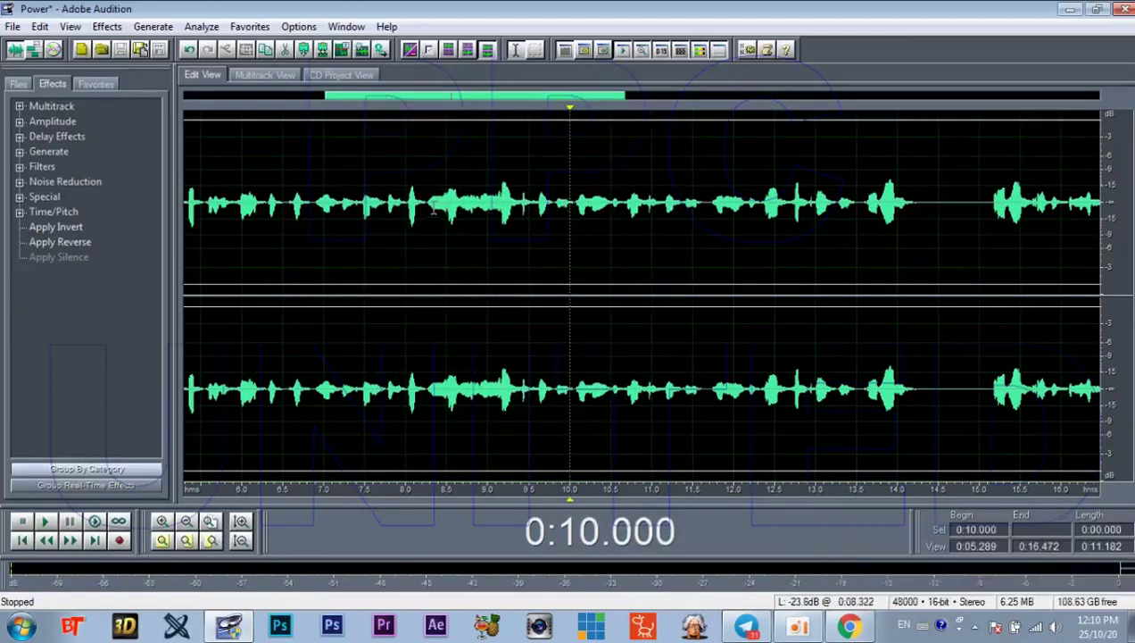
{"action": "left_click_drag", "start_coordinate": [429, 206], "coordinate": [572, 231]}
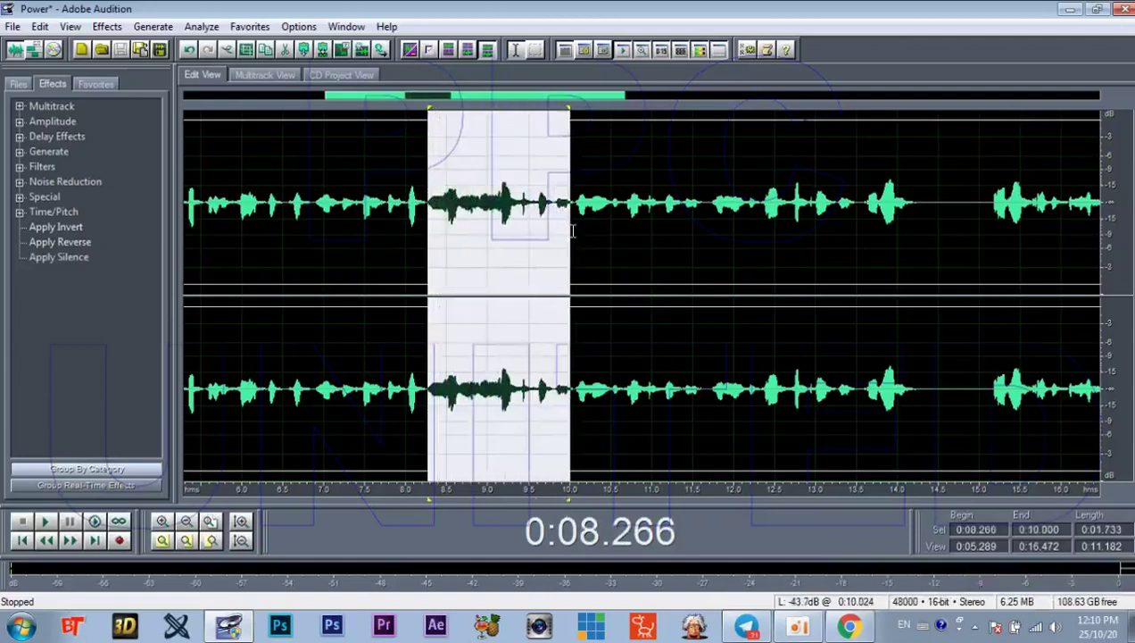
{"action": "key", "text": "space"}
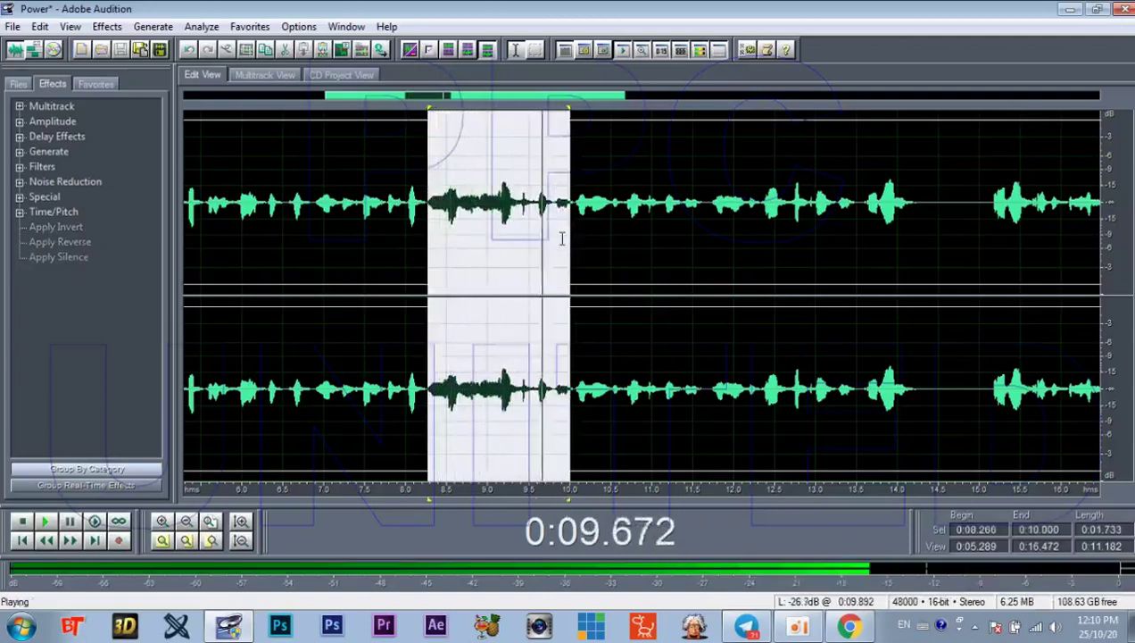
{"action": "key", "text": "Delete"}
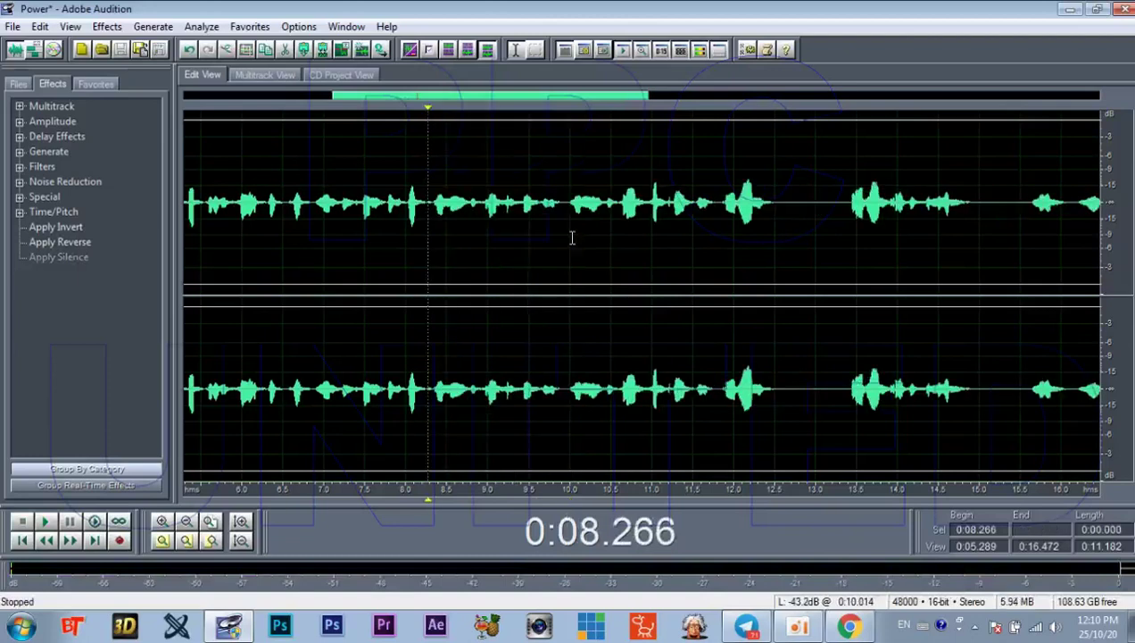
{"action": "key", "text": "space"}
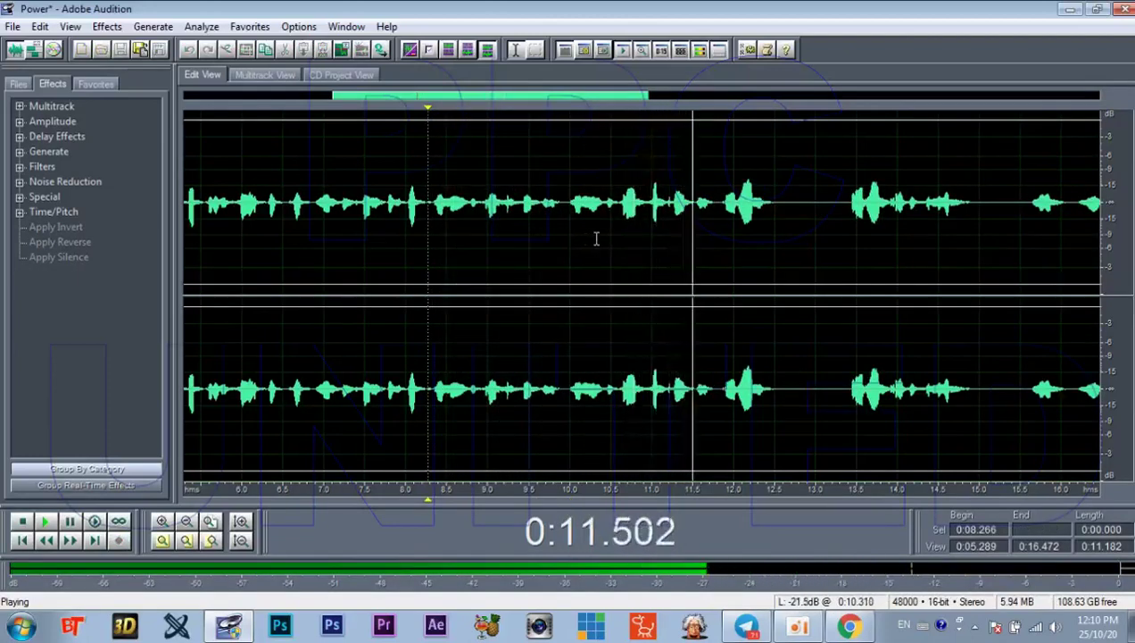
Step: Delete the passage from 0:08.266 to about 0:09.88 and play the recording from 0:07.338 to check the cut
{"action": "key", "text": "space"}
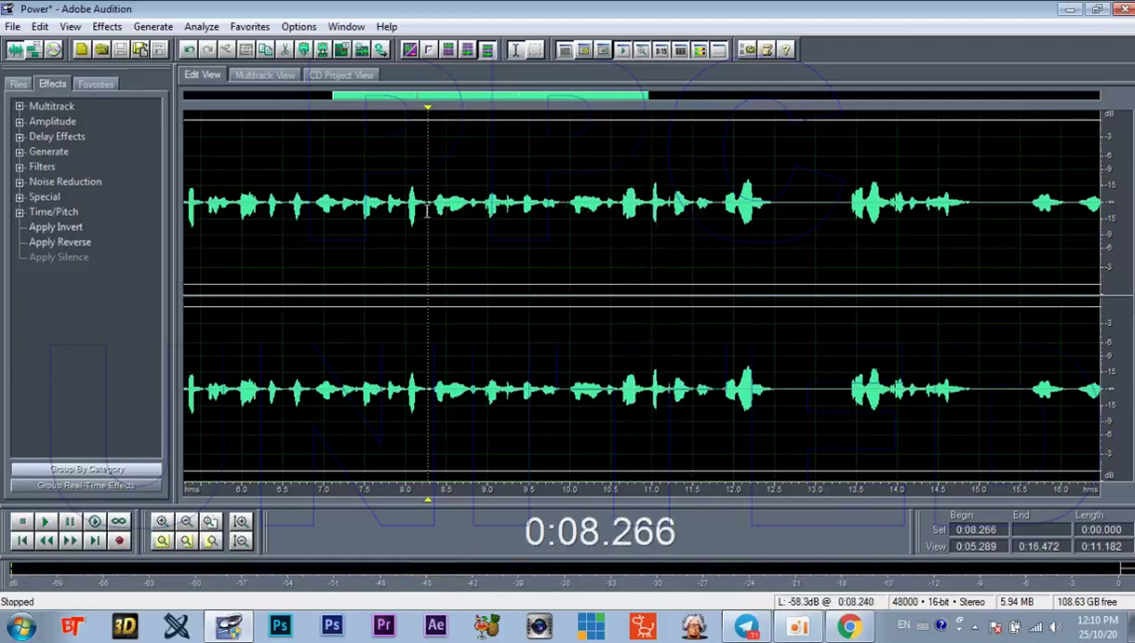
{"action": "left_click_drag", "start_coordinate": [428, 204], "coordinate": [561, 227]}
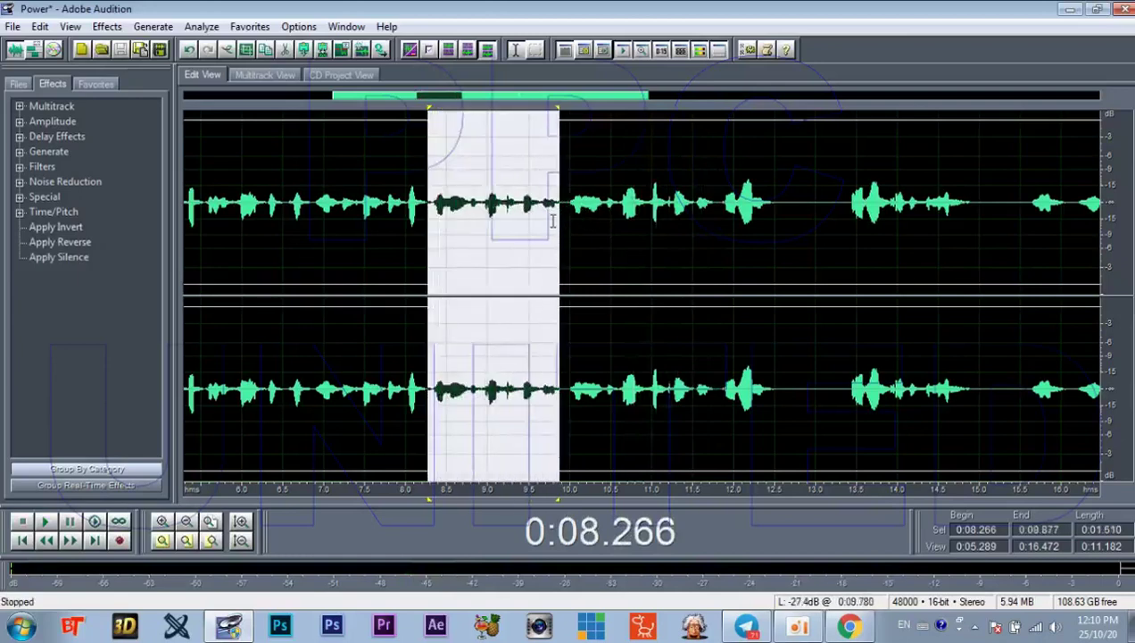
{"action": "key", "text": "Delete"}
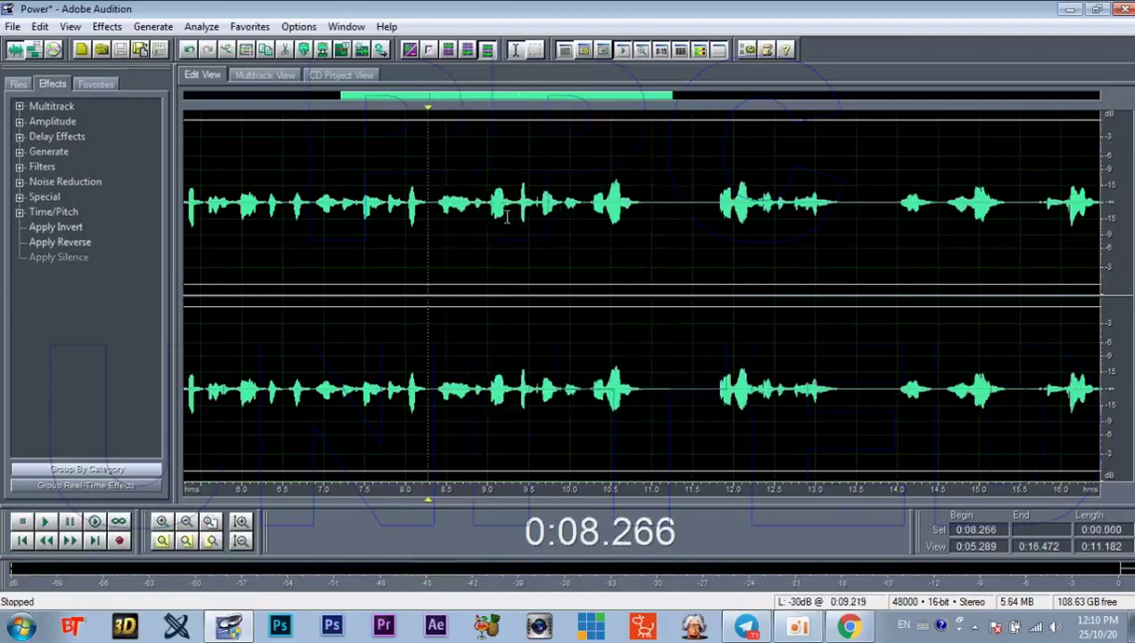
{"action": "left_click", "coordinate": [353, 214]}
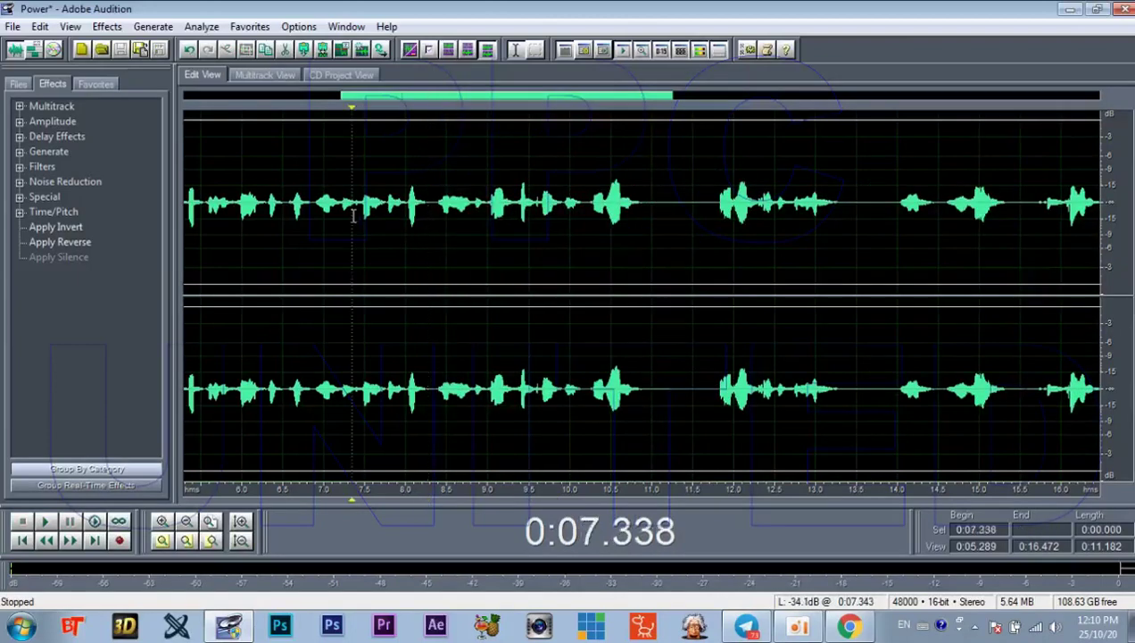
{"action": "key", "text": "space"}
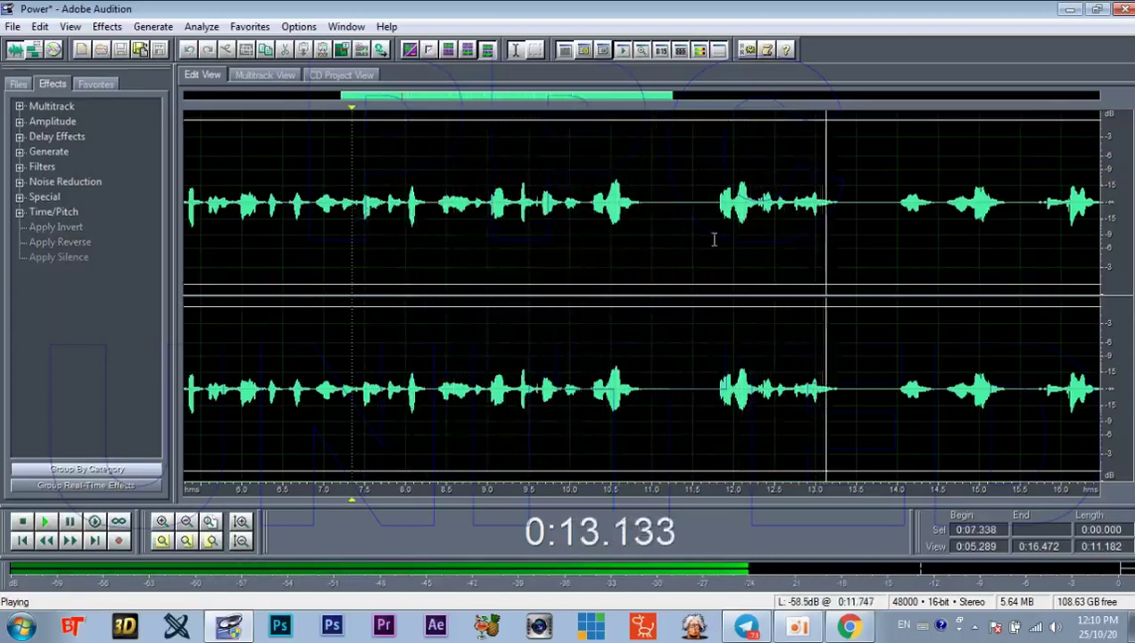
Step: Stop playback and delete the passage from 0:10.243 to about 0:11.1
{"action": "key", "text": "space"}
{"action": "left_click_drag", "start_coordinate": [590, 203], "coordinate": [661, 223]}
{"action": "key", "text": "Delete"}
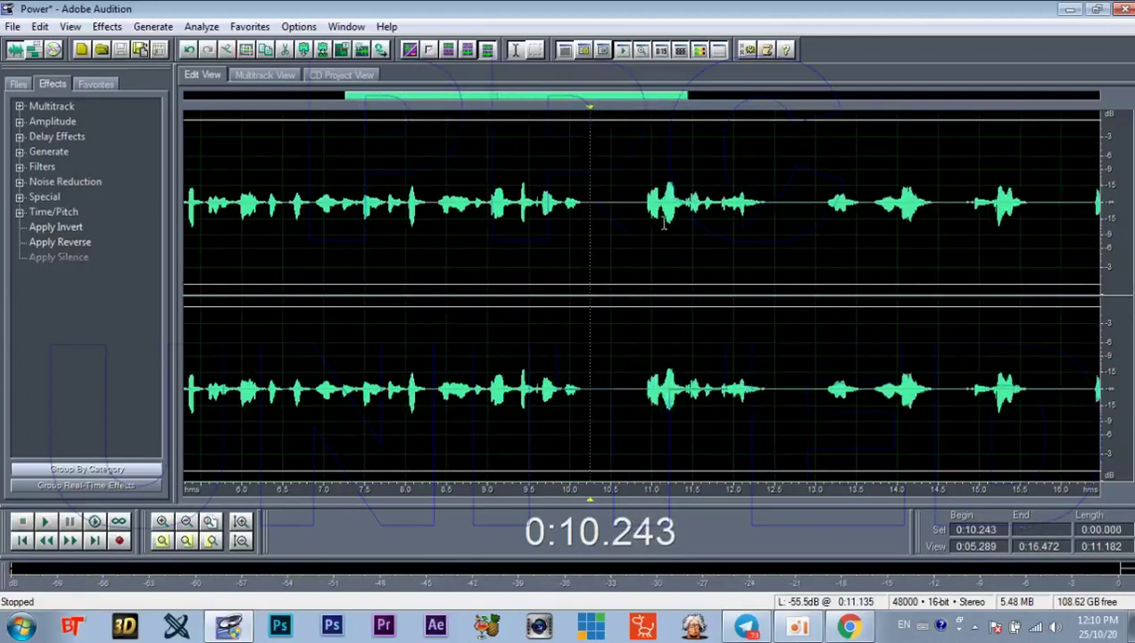
Step: Show the whole waveform and play the recording from 0:00.300 to review the edited opening part
{"action": "scroll", "coordinate": [609, 229], "scroll_direction": "down", "scroll_amount": 5}
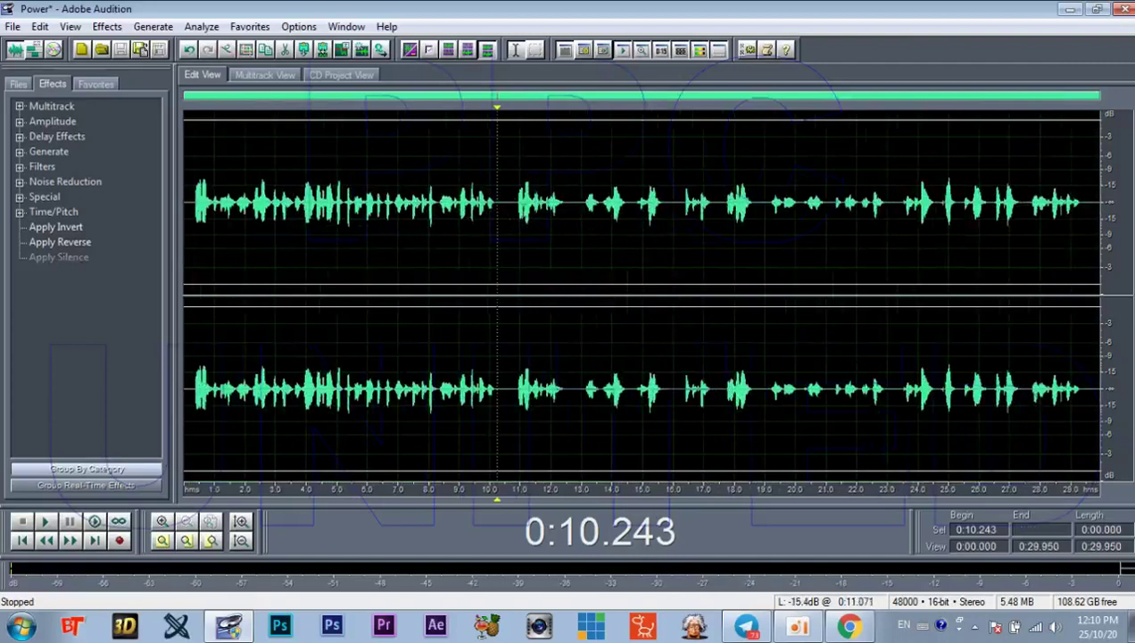
{"action": "left_click", "coordinate": [195, 201]}
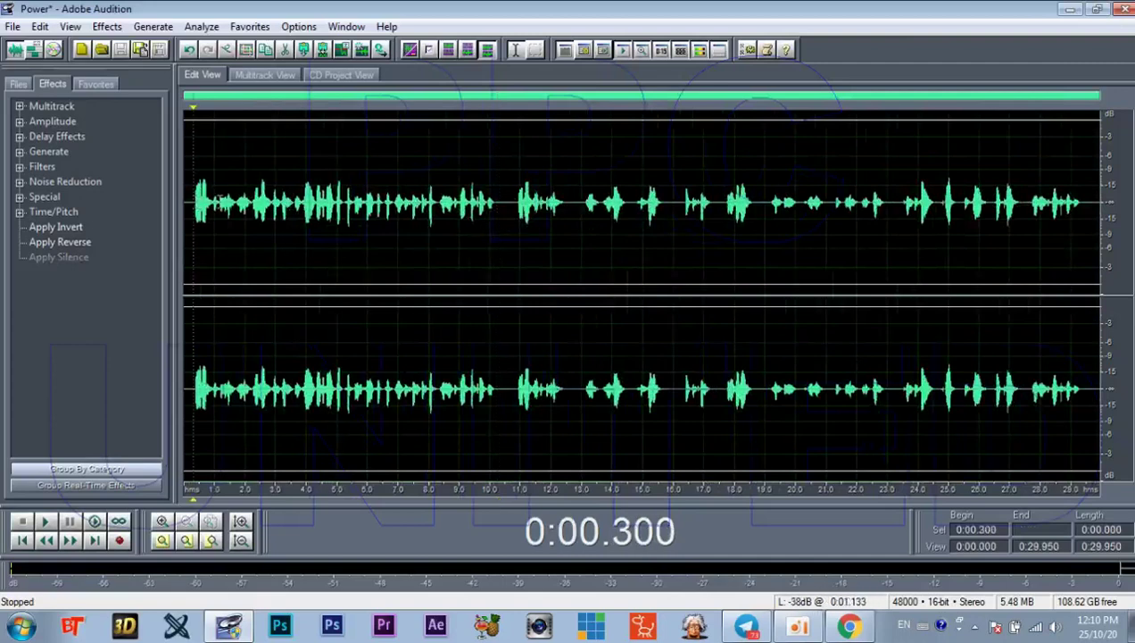
{"action": "key", "text": "space"}
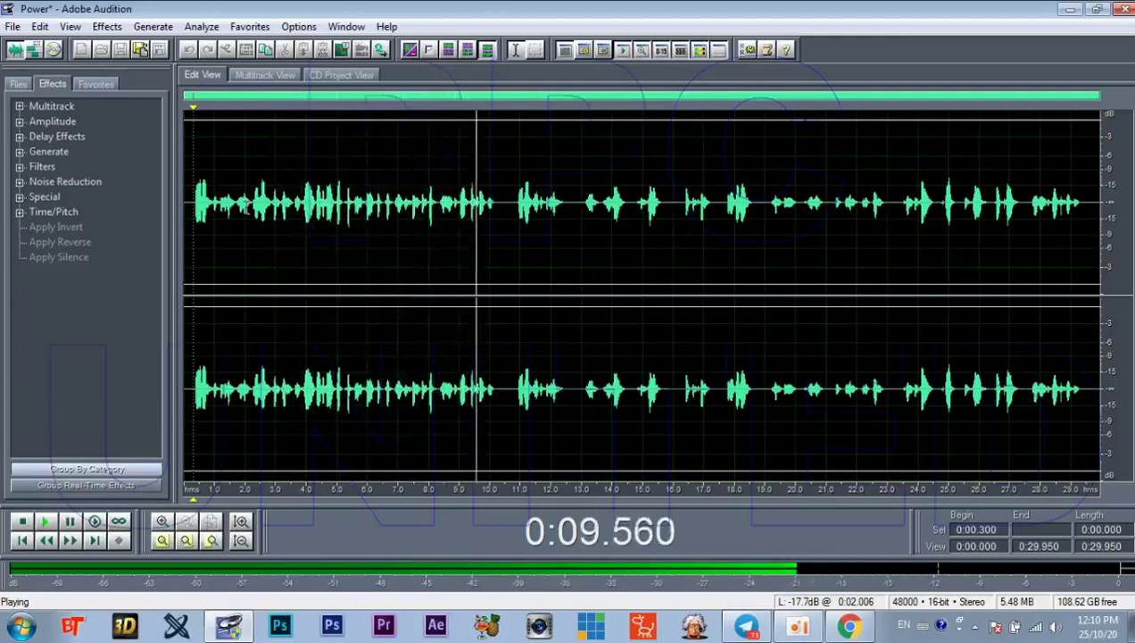
{"action": "key", "text": "space"}
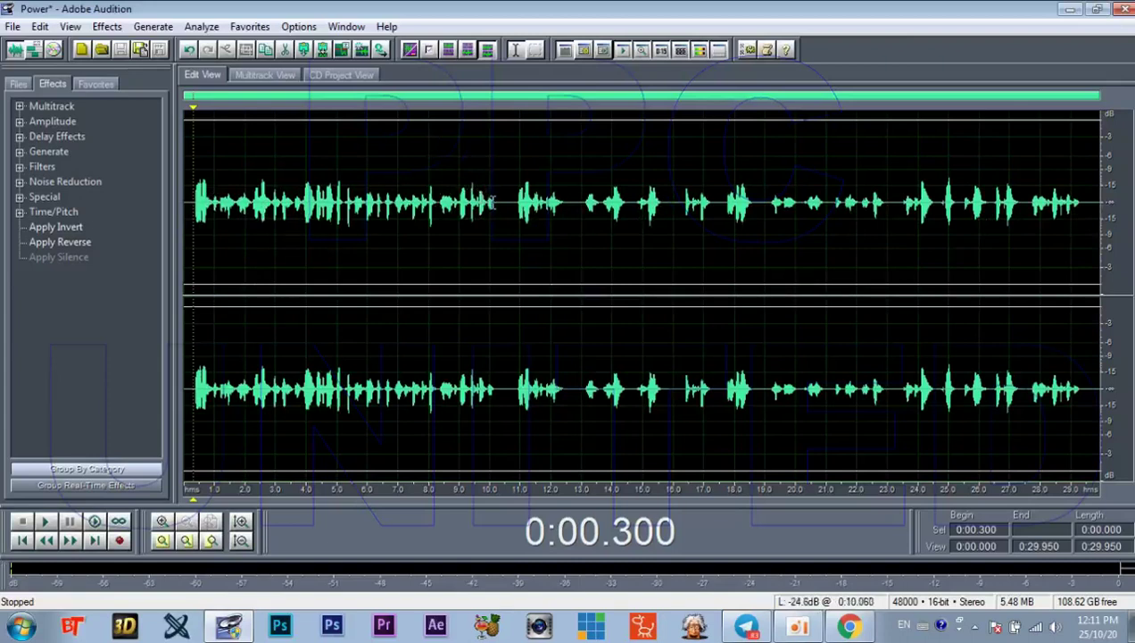
Step: Amplify the passage from 0:00.000 to 0:10.183 to 150% on both channels with Amplify/Fade
{"action": "left_click_drag", "start_coordinate": [494, 203], "coordinate": [178, 234]}
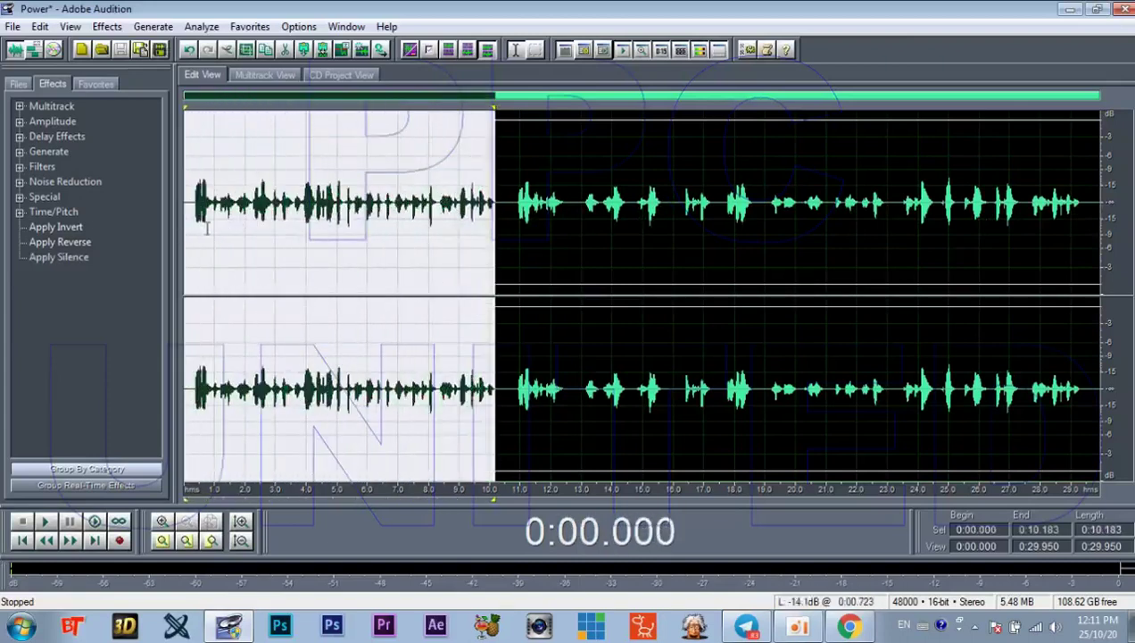
{"action": "left_click", "coordinate": [108, 26]}
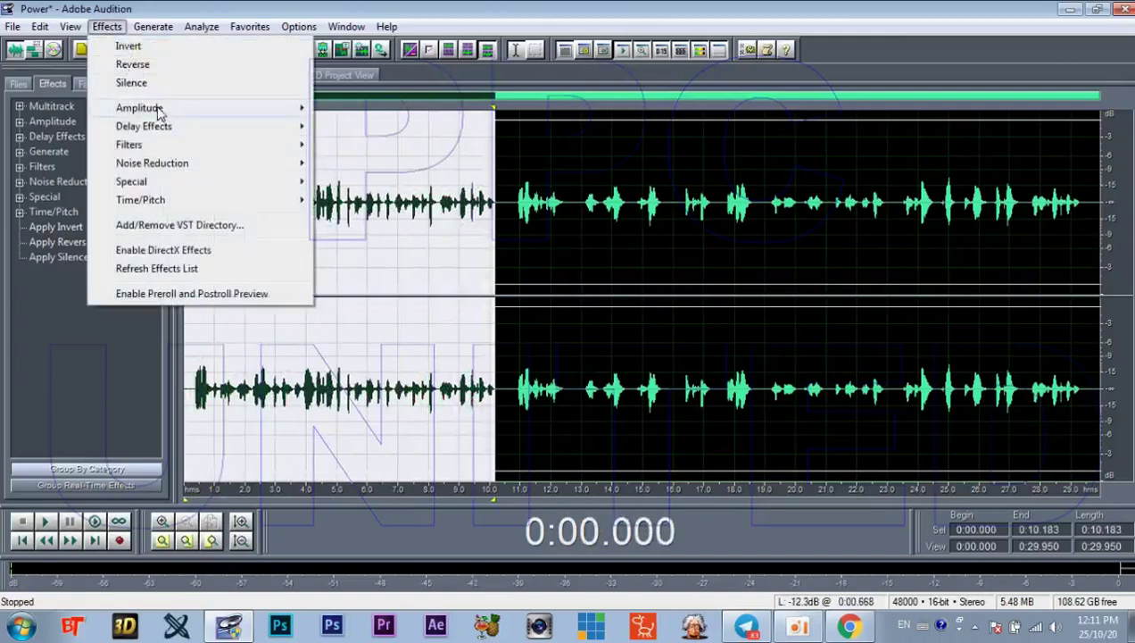
{"action": "mouse_move", "coordinate": [159, 111]}
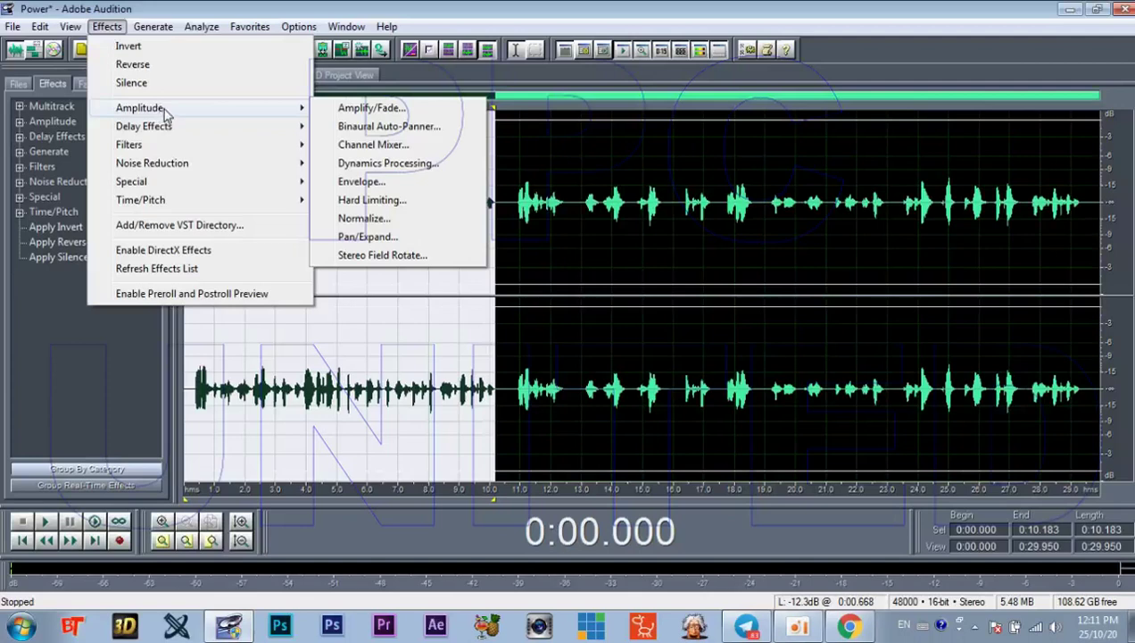
{"action": "left_click", "coordinate": [388, 116]}
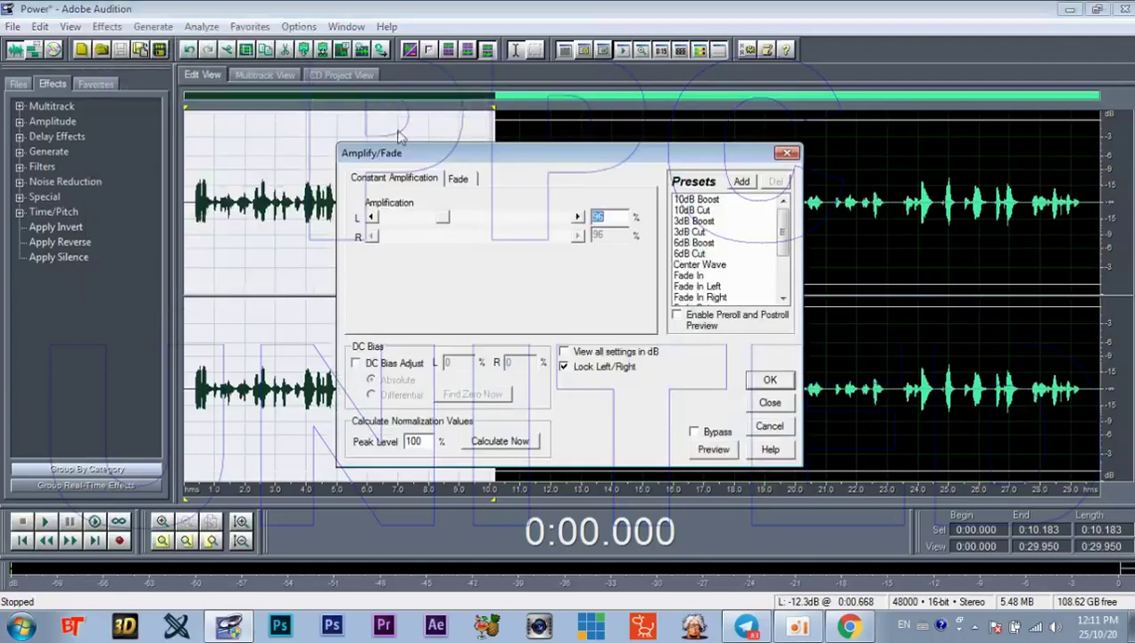
{"action": "left_click", "coordinate": [704, 222]}
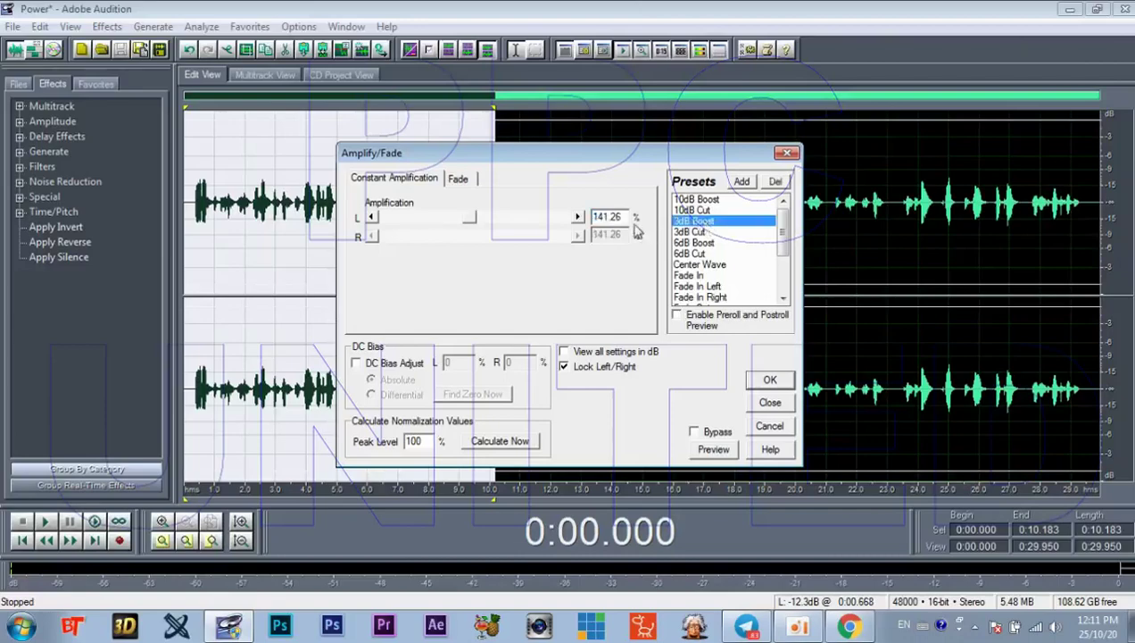
{"action": "left_click_drag", "start_coordinate": [600, 164], "coordinate": [792, 140]}
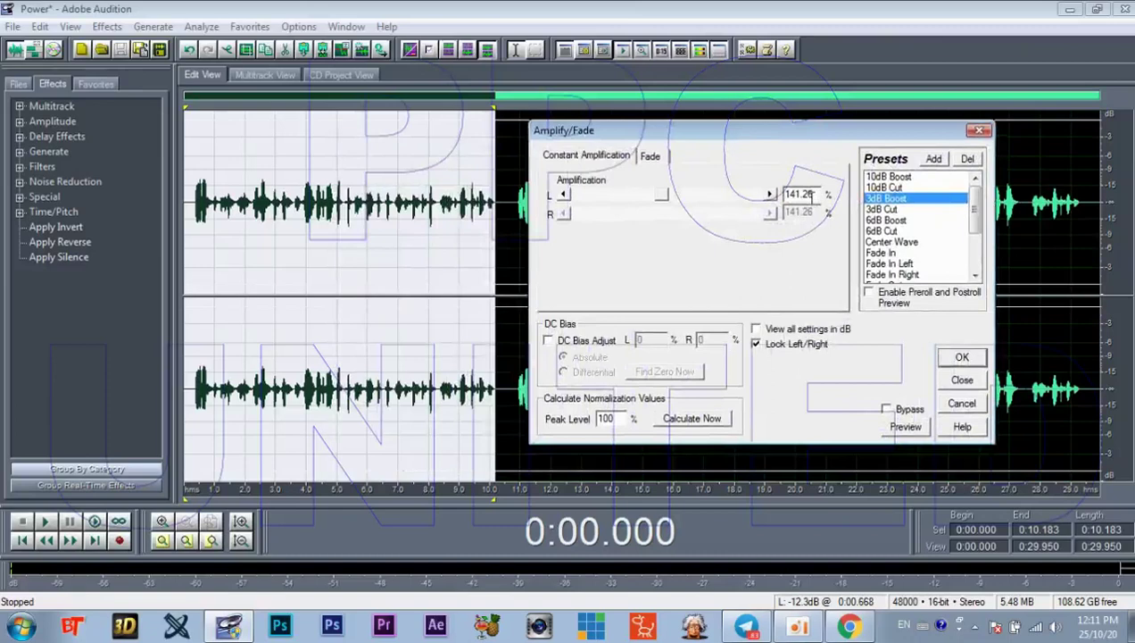
{"action": "left_click_drag", "start_coordinate": [817, 196], "coordinate": [745, 201]}
{"action": "type", "text": "150"}
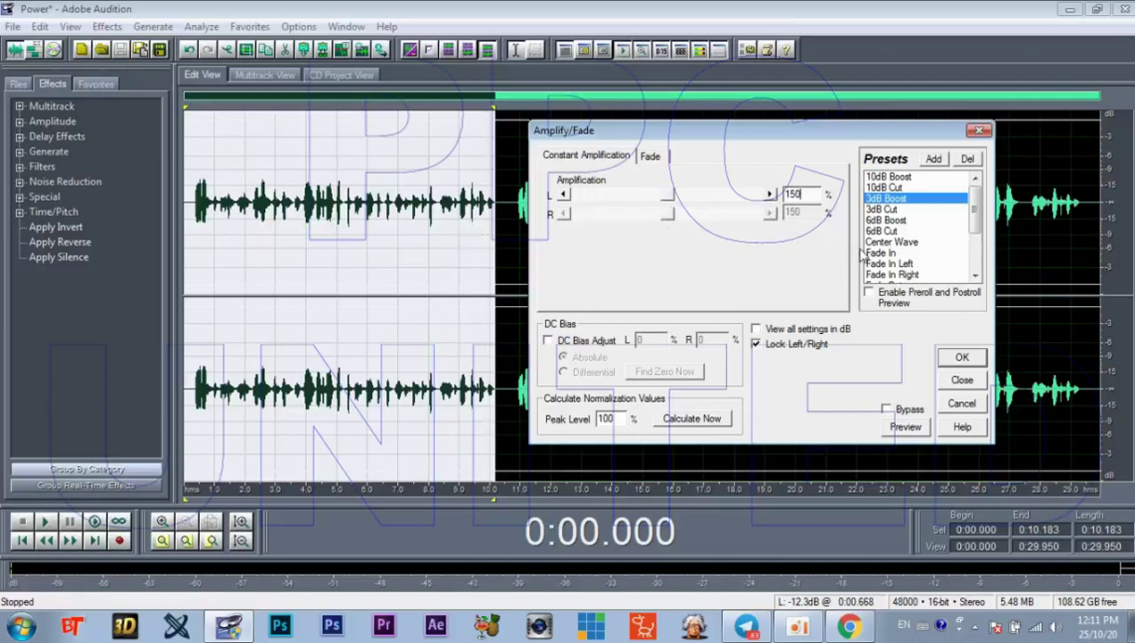
{"action": "left_click", "coordinate": [953, 359]}
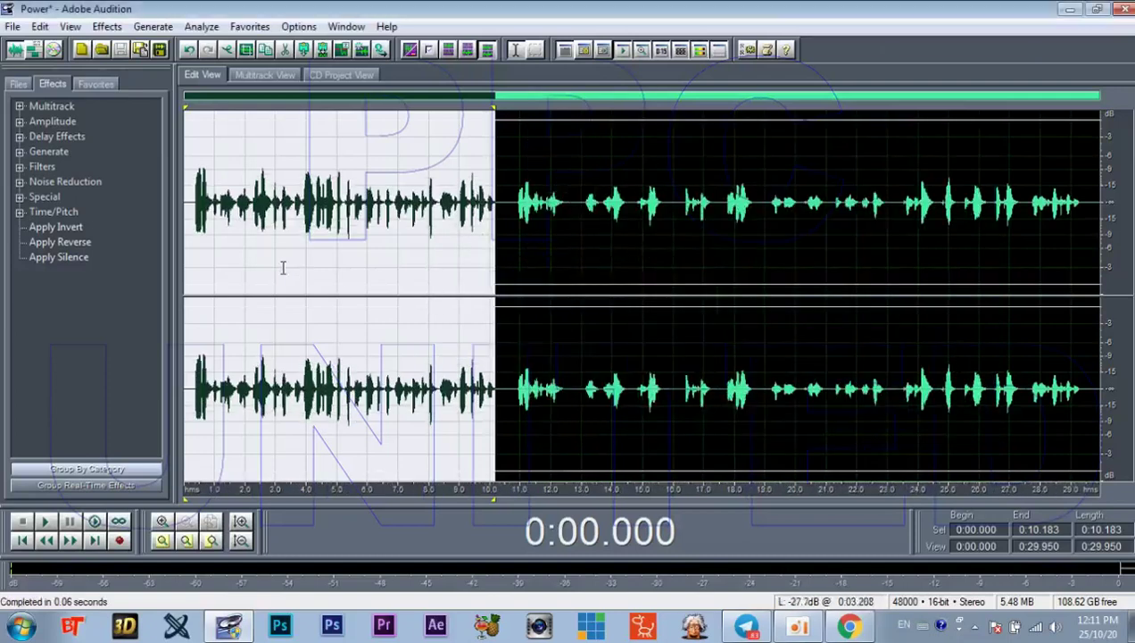
Step: Play the amplified passage from 0:00.000 to about 0:07 to check its loudness, and clear the selection
{"action": "key", "text": "space"}
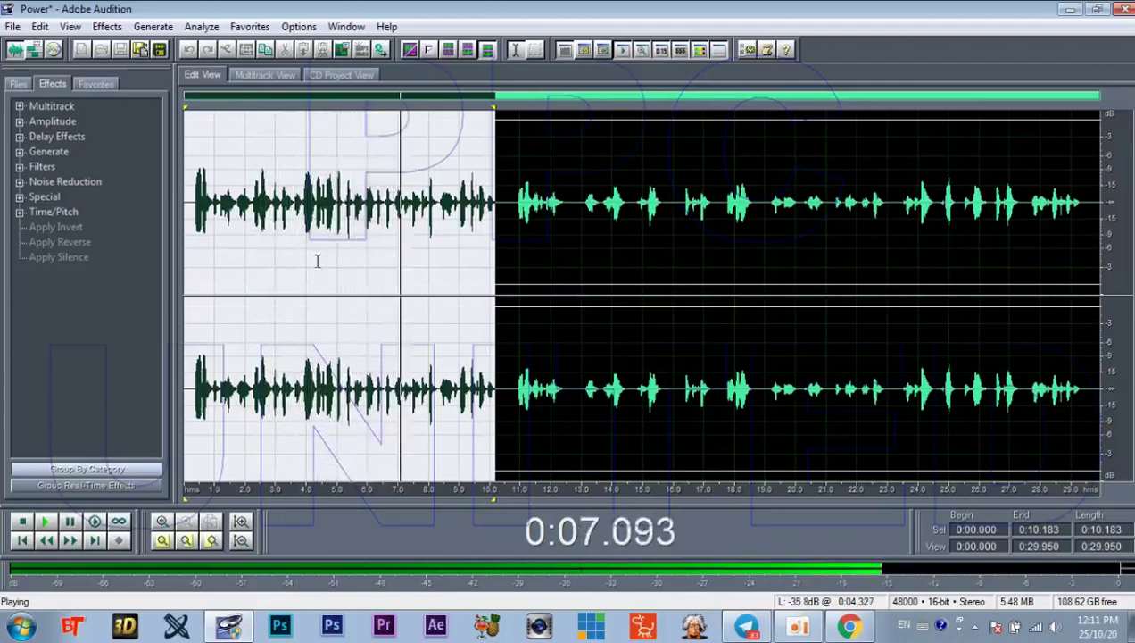
{"action": "key", "text": "space"}
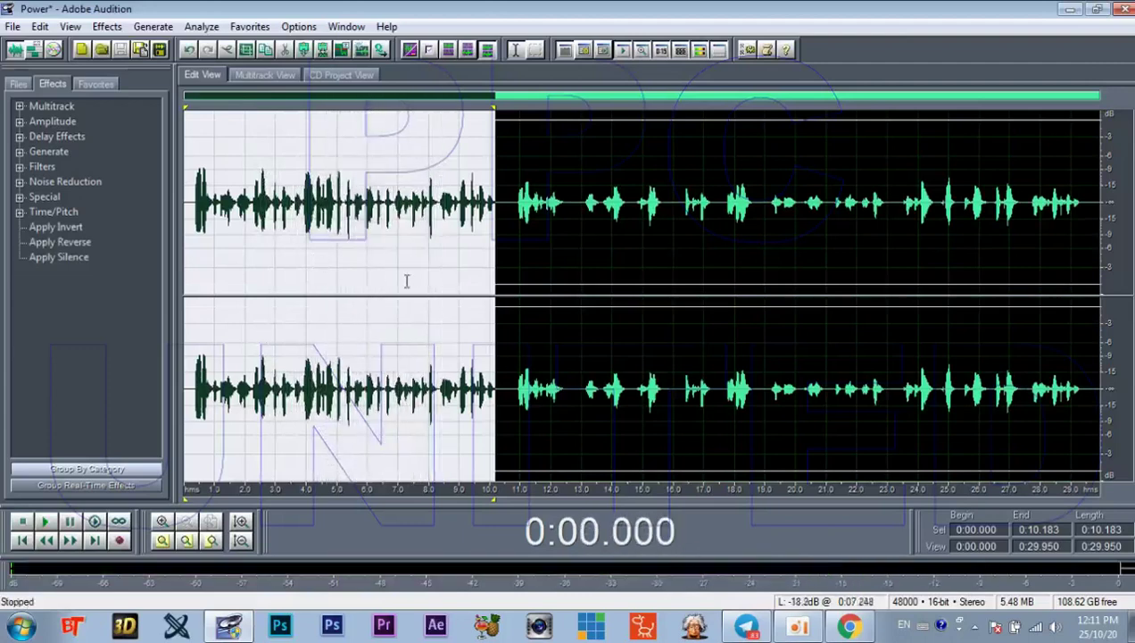
{"action": "left_click", "coordinate": [425, 282]}
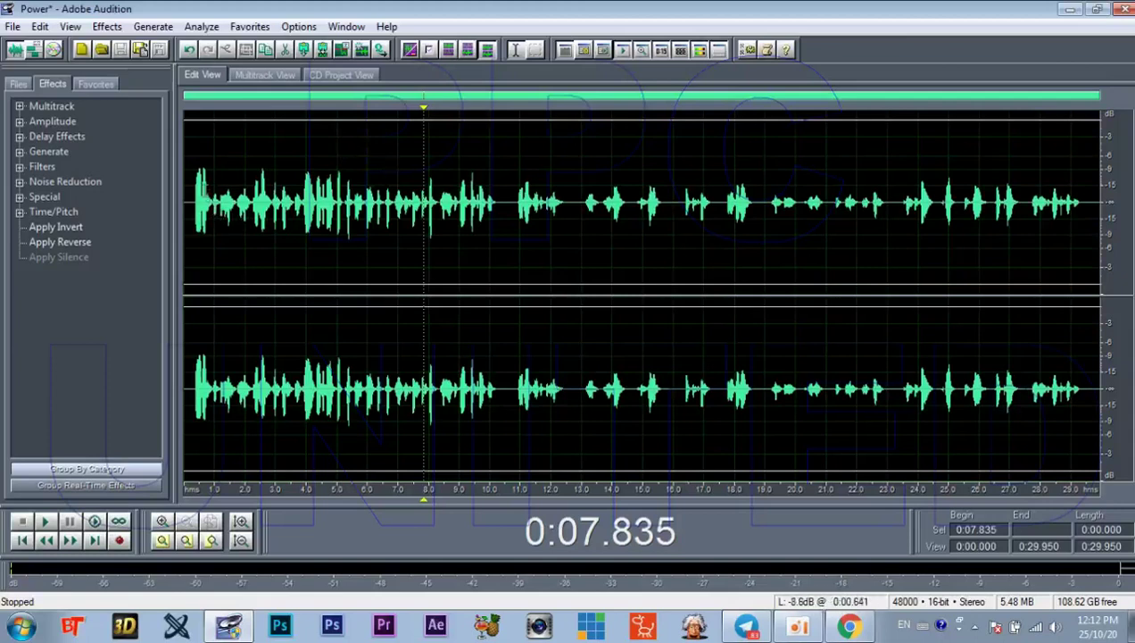
{"action": "left_click_drag", "start_coordinate": [194, 187], "coordinate": [499, 251]}
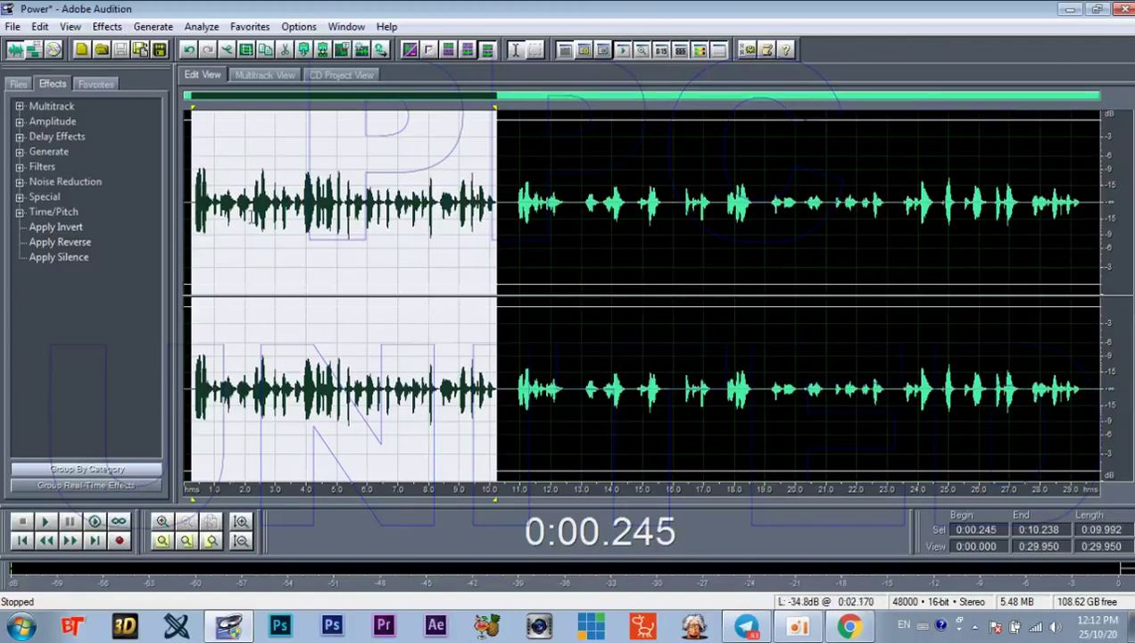
{"action": "left_click", "coordinate": [402, 250]}
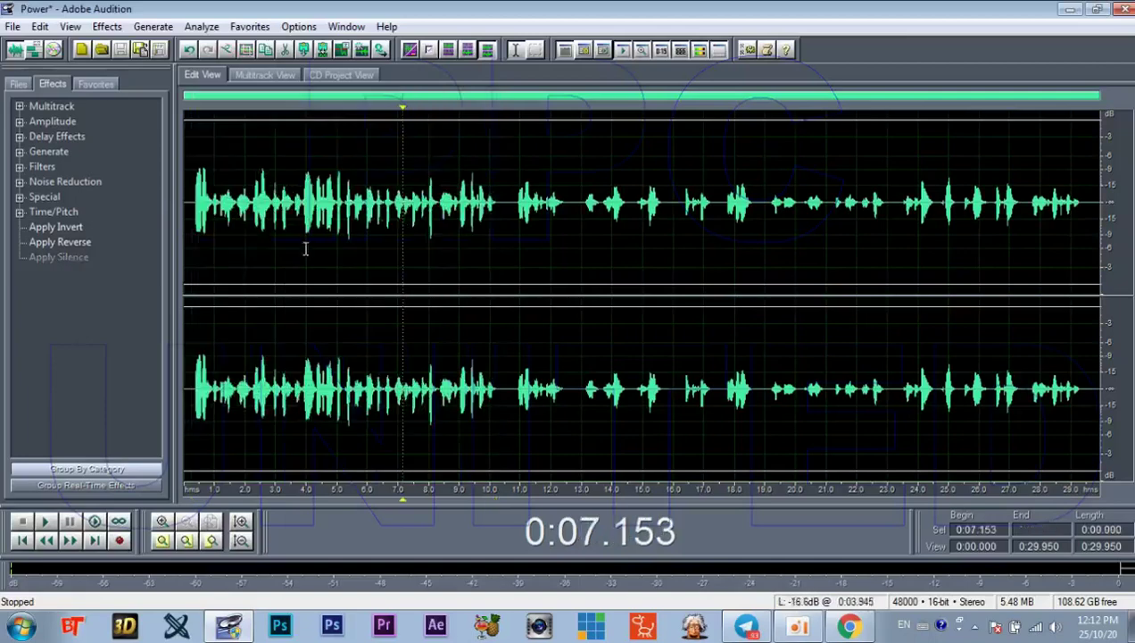
{"action": "left_click", "coordinate": [314, 249]}
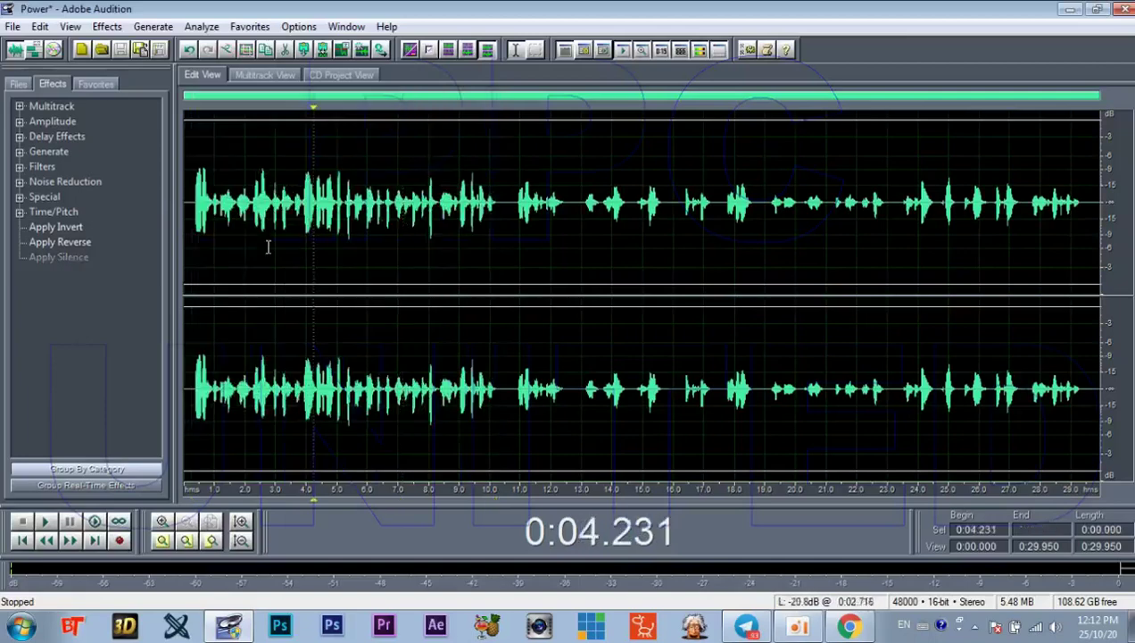
Step: Save the edited recording as Power.wav in the D:\Success Idea folder in Windows PCM format
{"action": "left_click", "coordinate": [14, 27]}
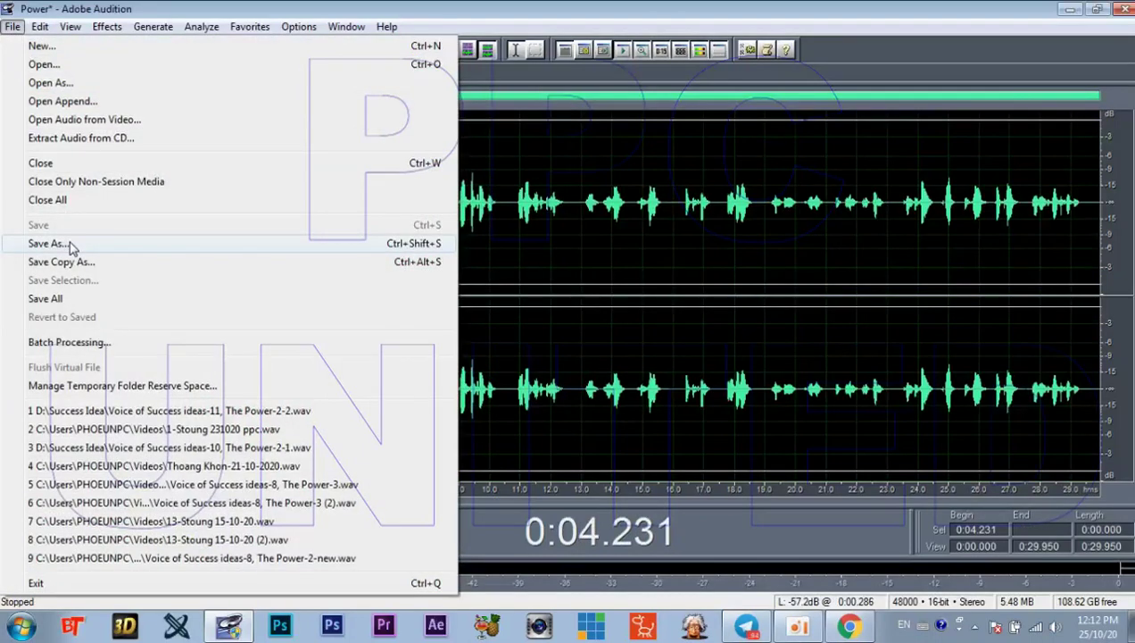
{"action": "left_click", "coordinate": [71, 247]}
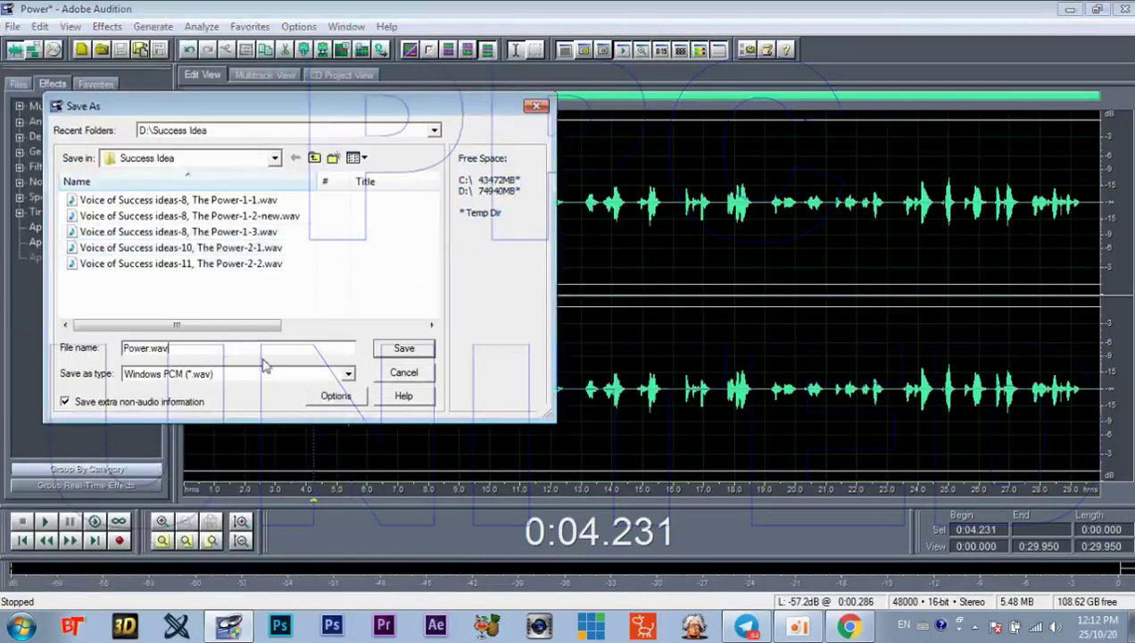
{"action": "left_click", "coordinate": [423, 352]}
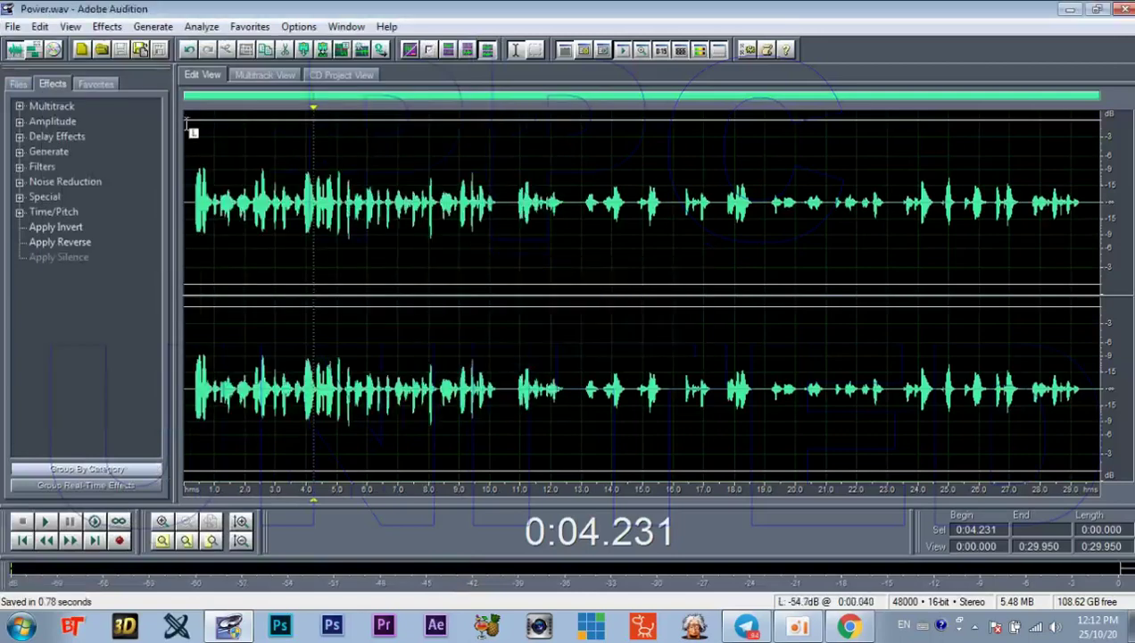
Step: Create a new 16-bit stereo waveform with a sample rate of 44100
{"action": "left_click", "coordinate": [12, 27]}
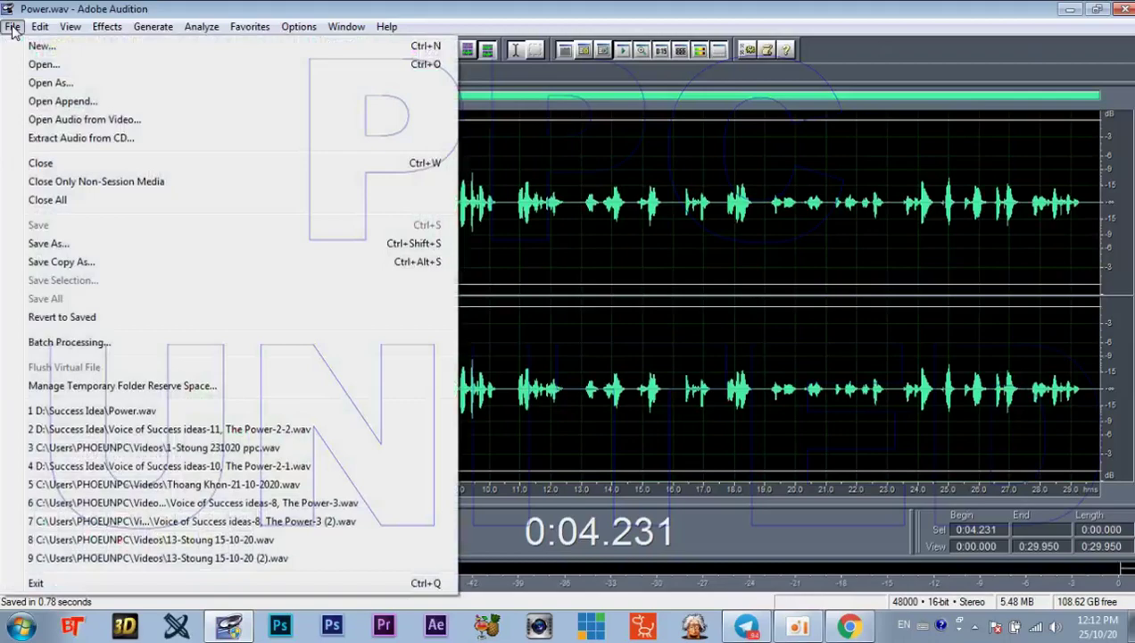
{"action": "left_click", "coordinate": [36, 46]}
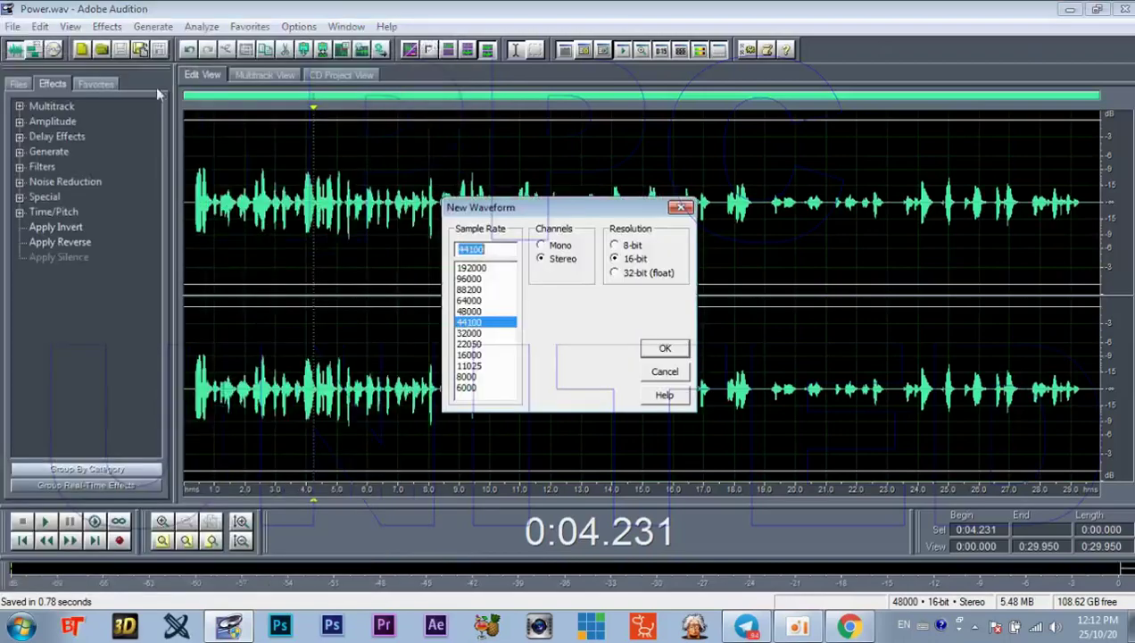
{"action": "left_click", "coordinate": [665, 348]}
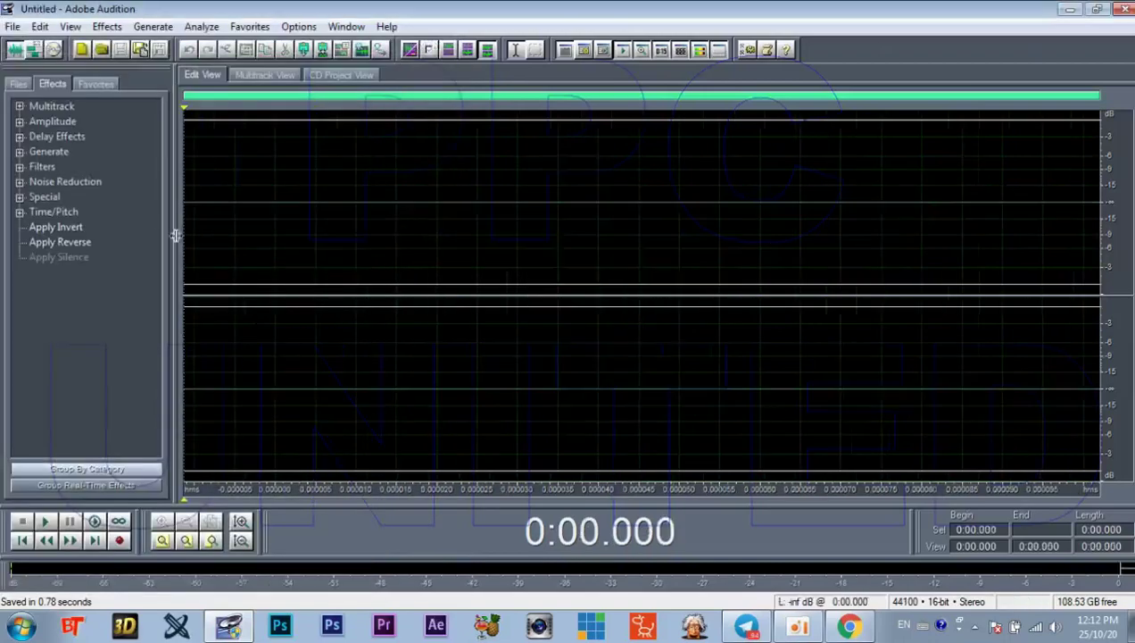
Step: Open the saved file Power.wav from the Success Idea folder
{"action": "left_click", "coordinate": [12, 28]}
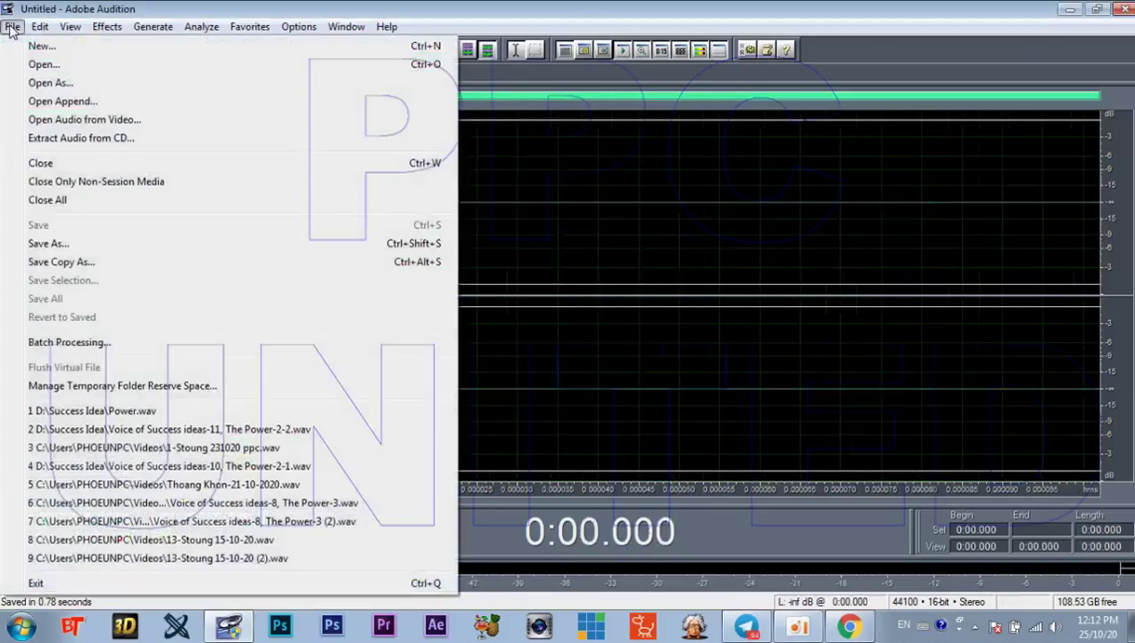
{"action": "left_click", "coordinate": [38, 66]}
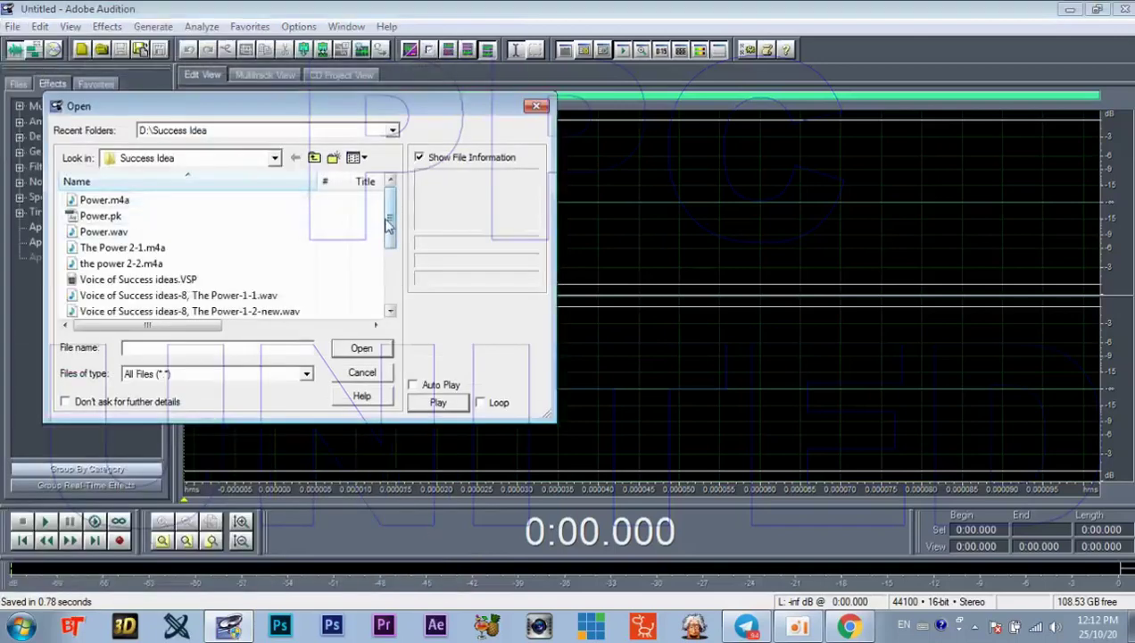
{"action": "mouse_move", "coordinate": [387, 226]}
{"action": "left_mouse_down"}
{"action": "mouse_move", "coordinate": [391, 240]}
{"action": "mouse_move", "coordinate": [387, 223]}
{"action": "left_mouse_up"}
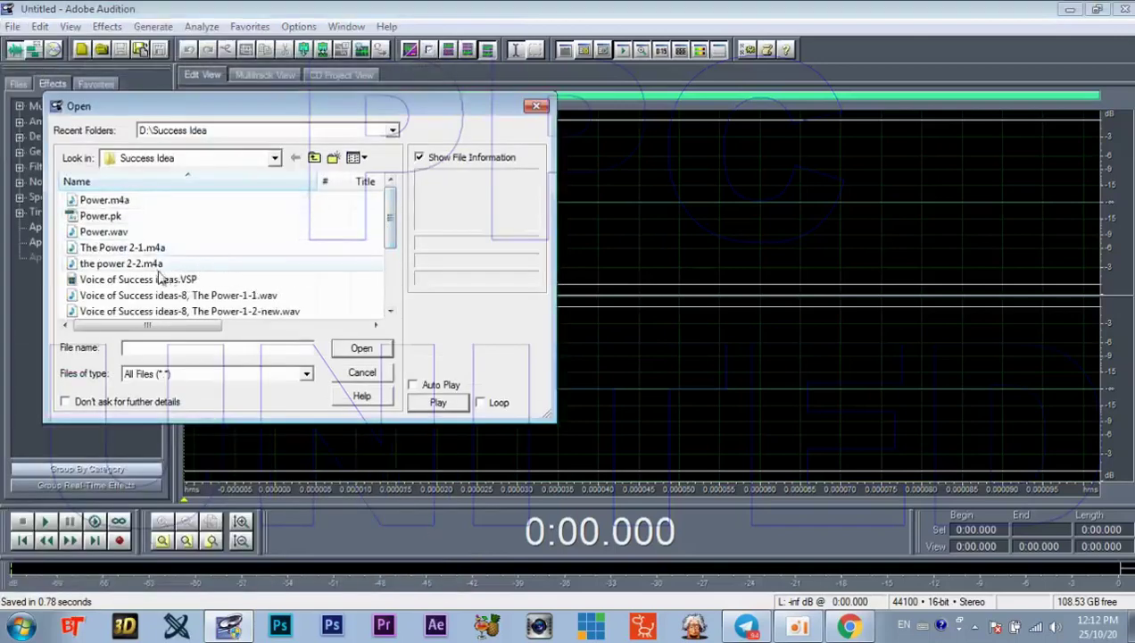
{"action": "left_click", "coordinate": [102, 232]}
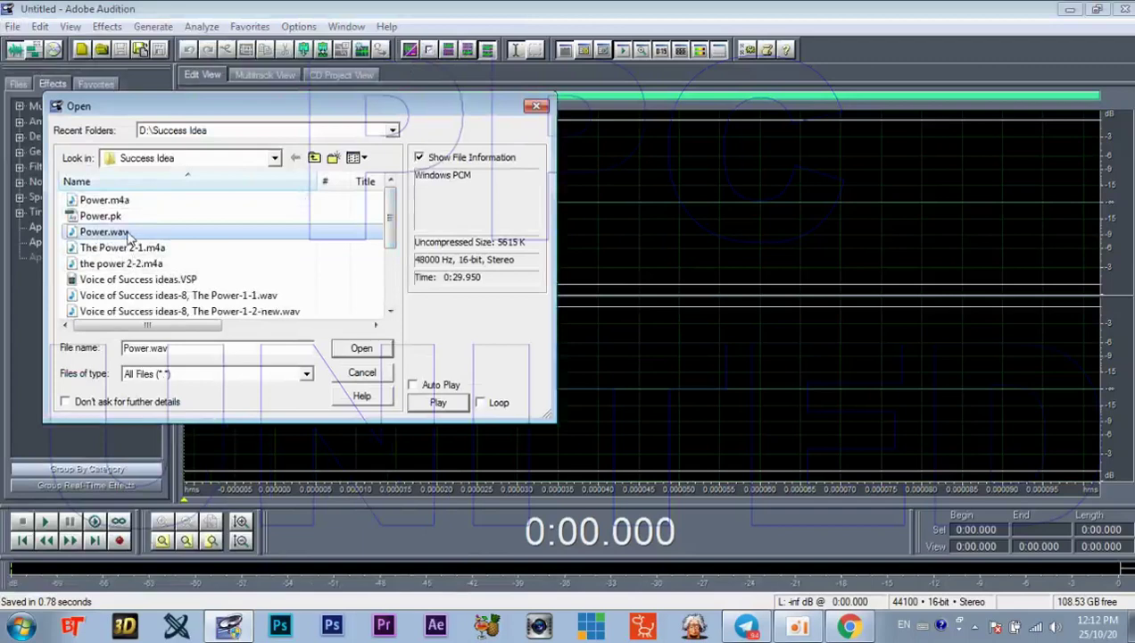
{"action": "left_click", "coordinate": [382, 349]}
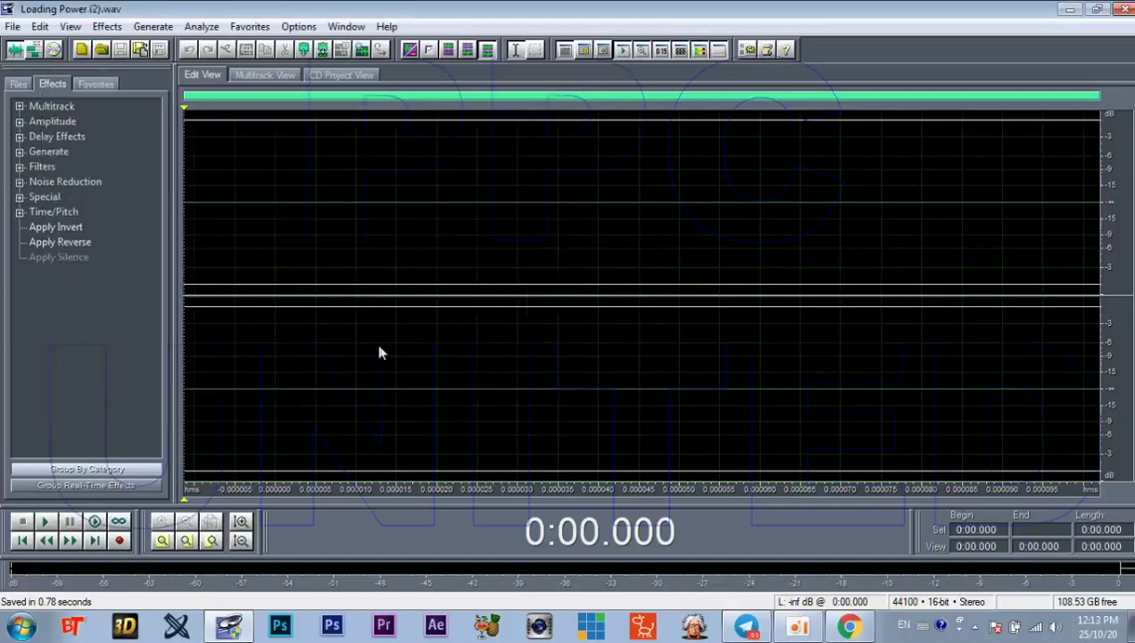
Step: Amplify the passage from about 0:00.2 to 0:10.3 with the 3dB Boost preset, and clear the selection
{"action": "left_click", "coordinate": [298, 284]}
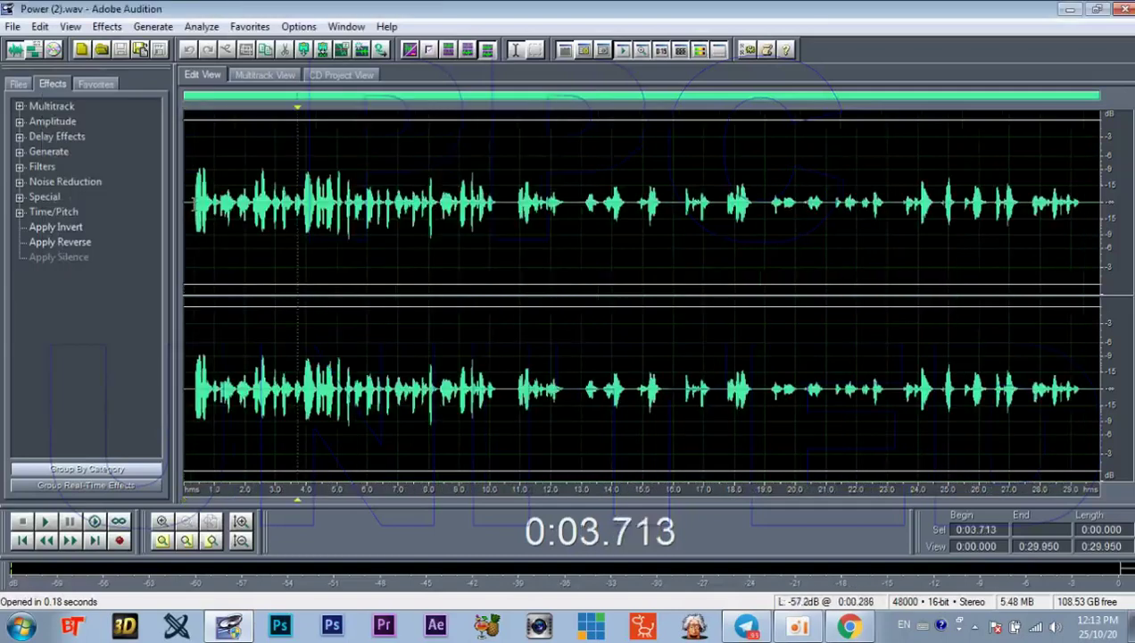
{"action": "left_click_drag", "start_coordinate": [191, 207], "coordinate": [500, 260]}
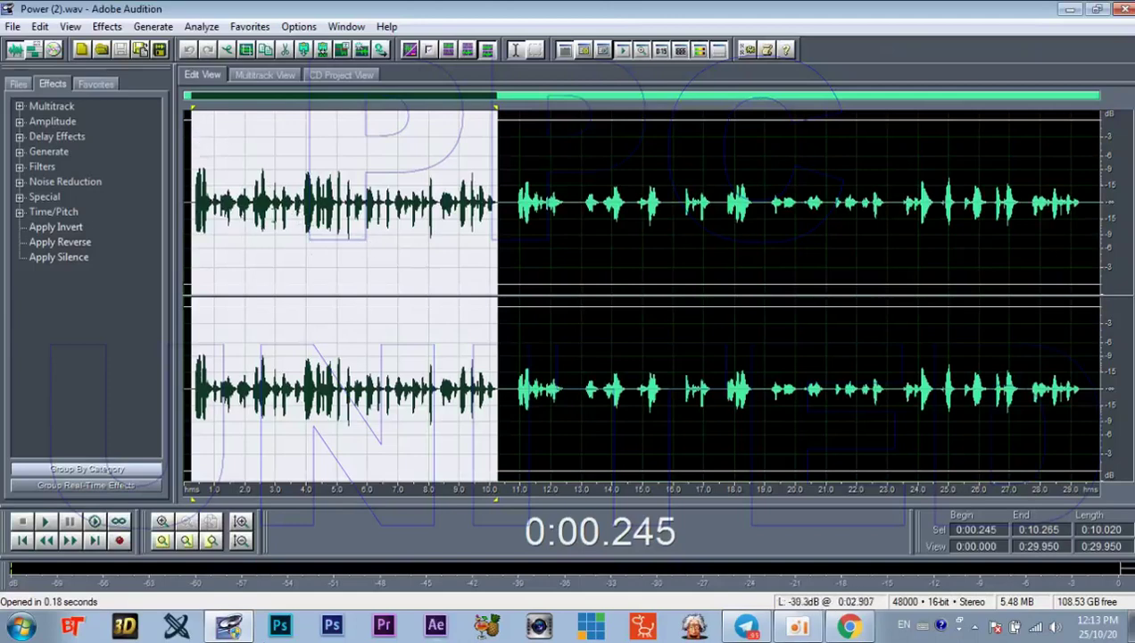
{"action": "left_click", "coordinate": [106, 26]}
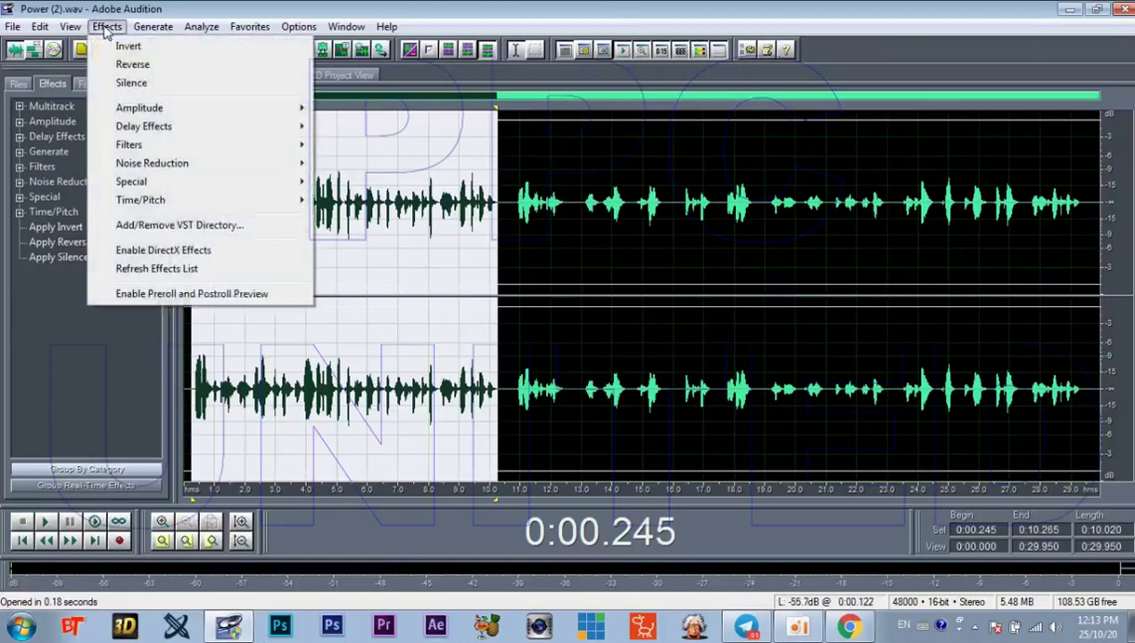
{"action": "mouse_move", "coordinate": [160, 109]}
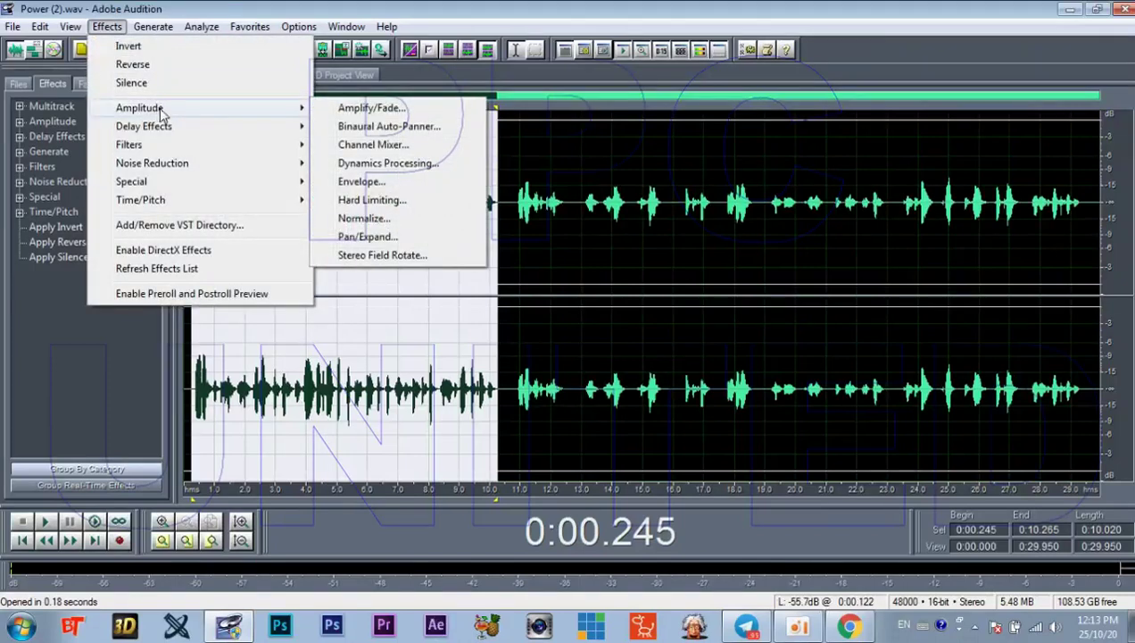
{"action": "left_click", "coordinate": [404, 108]}
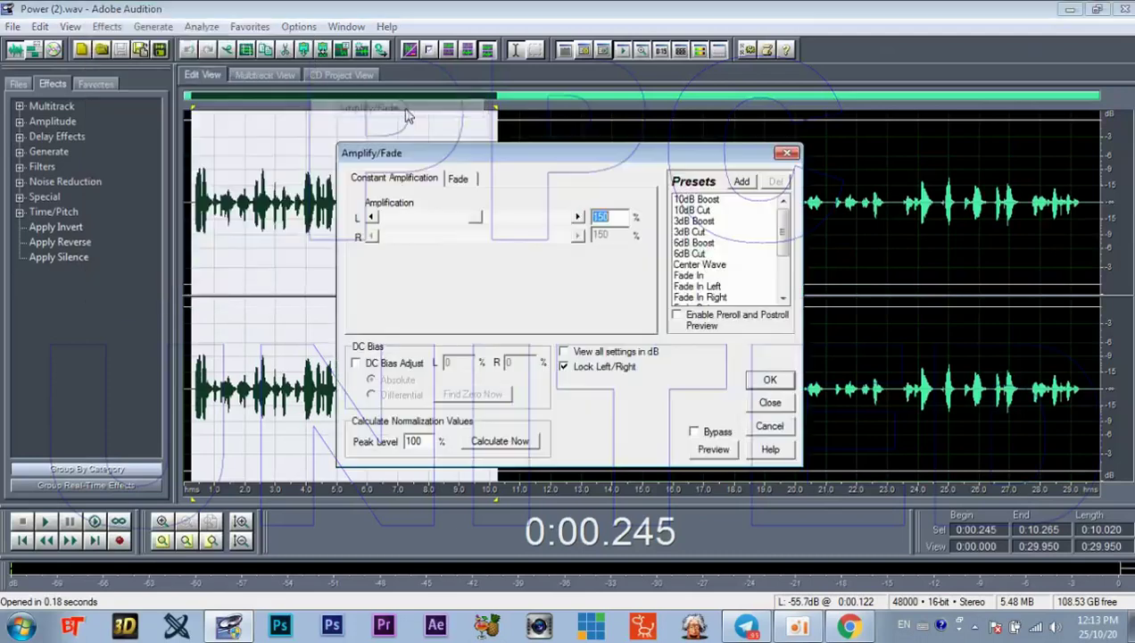
{"action": "left_click", "coordinate": [707, 224]}
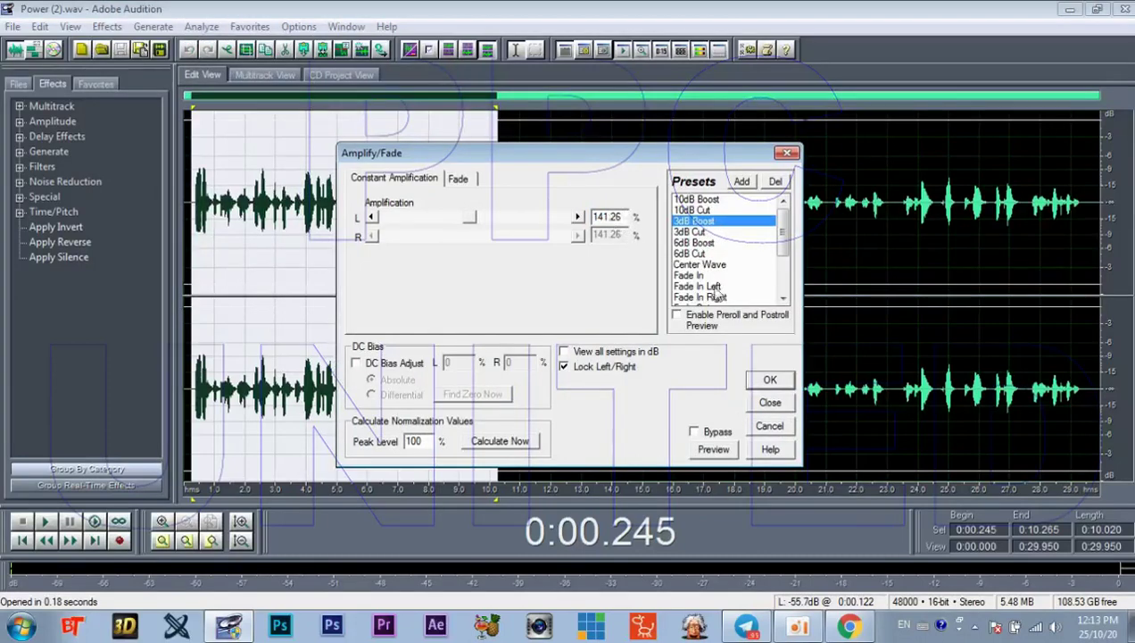
{"action": "left_click", "coordinate": [773, 380]}
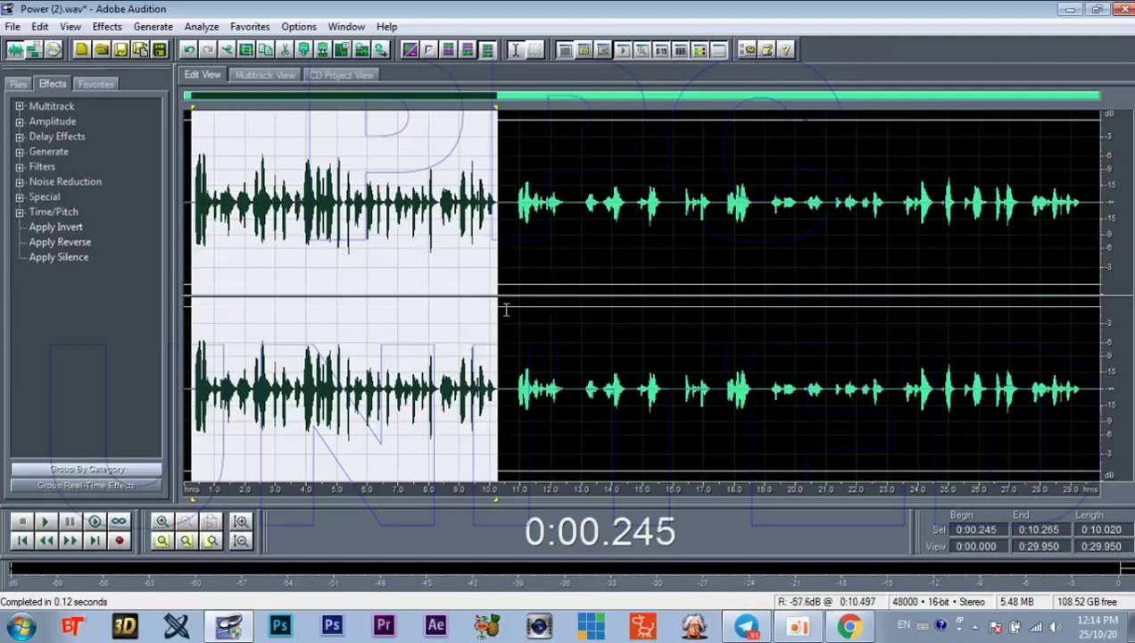
{"action": "left_click", "coordinate": [450, 159]}
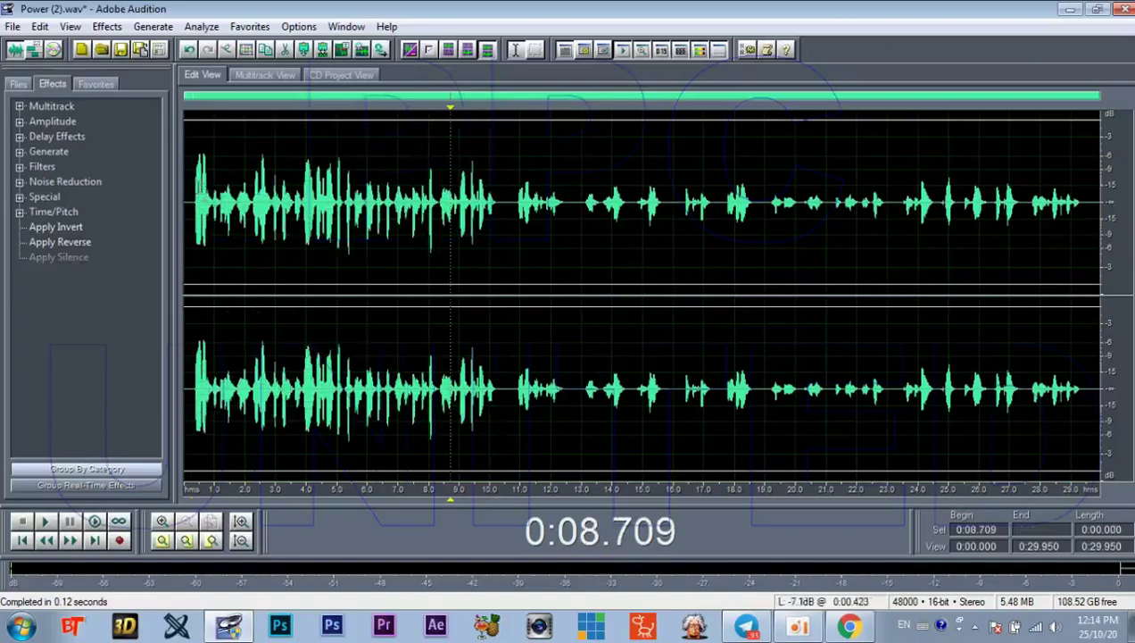
Step: Reselect the opening passage from about 0:00.2 to 0:10.3 and amplify it to 150%
{"action": "left_click_drag", "start_coordinate": [191, 186], "coordinate": [502, 245]}
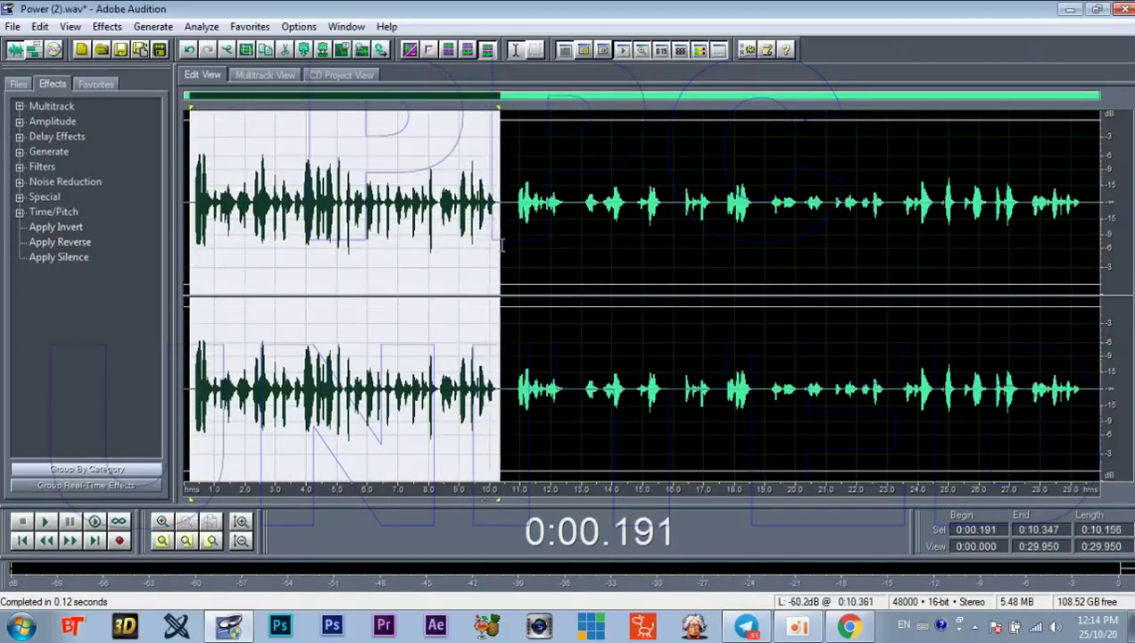
{"action": "left_click", "coordinate": [104, 27]}
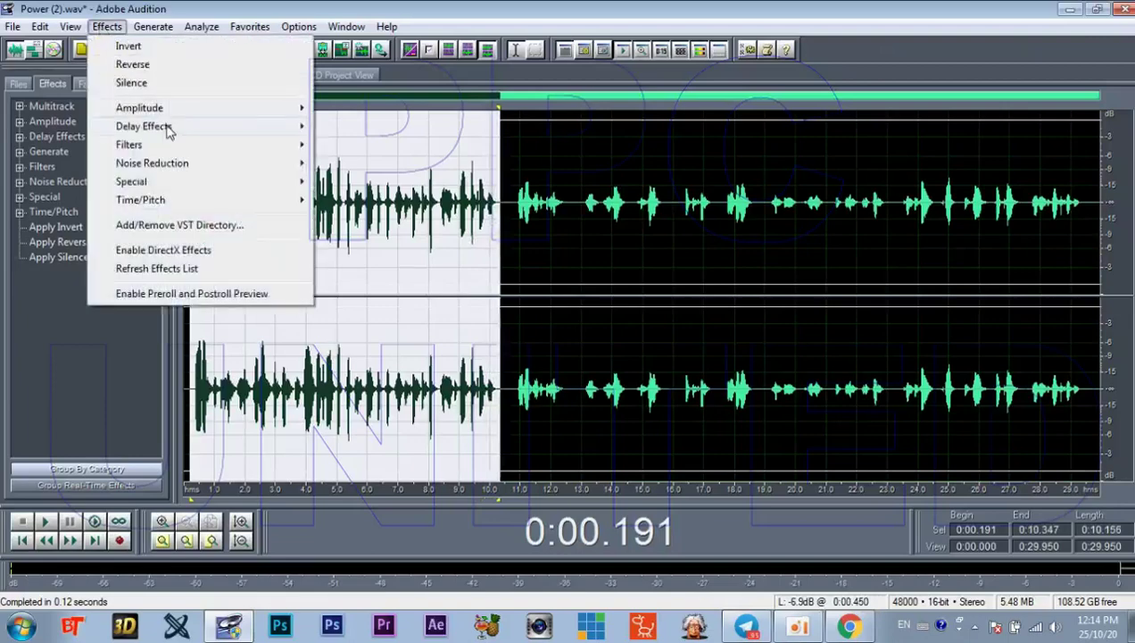
{"action": "mouse_move", "coordinate": [165, 110]}
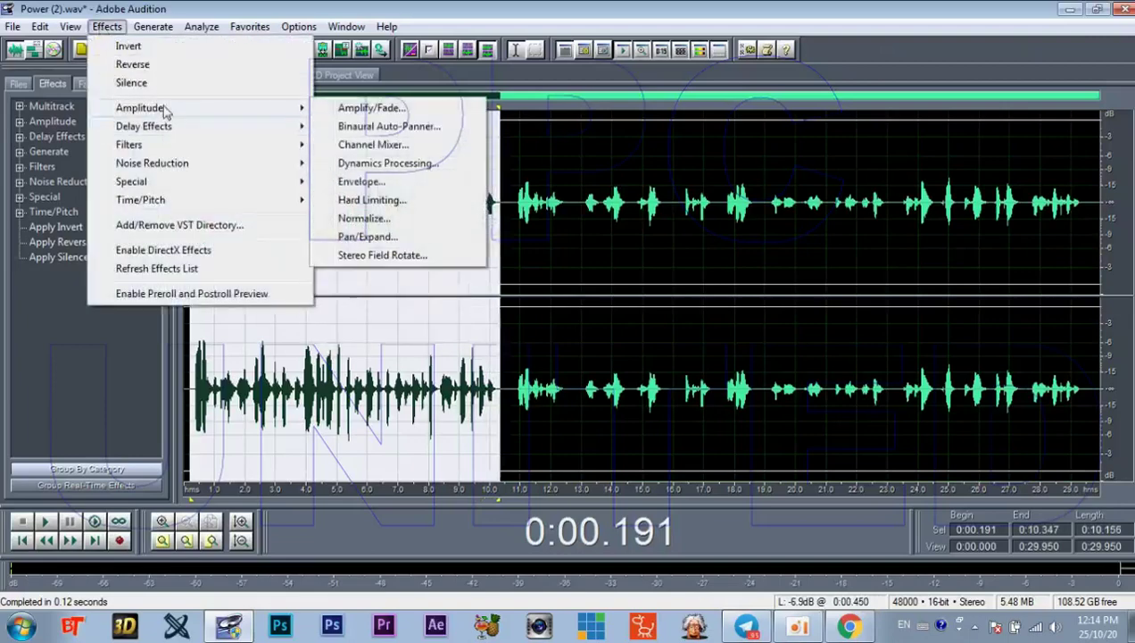
{"action": "left_click", "coordinate": [355, 108]}
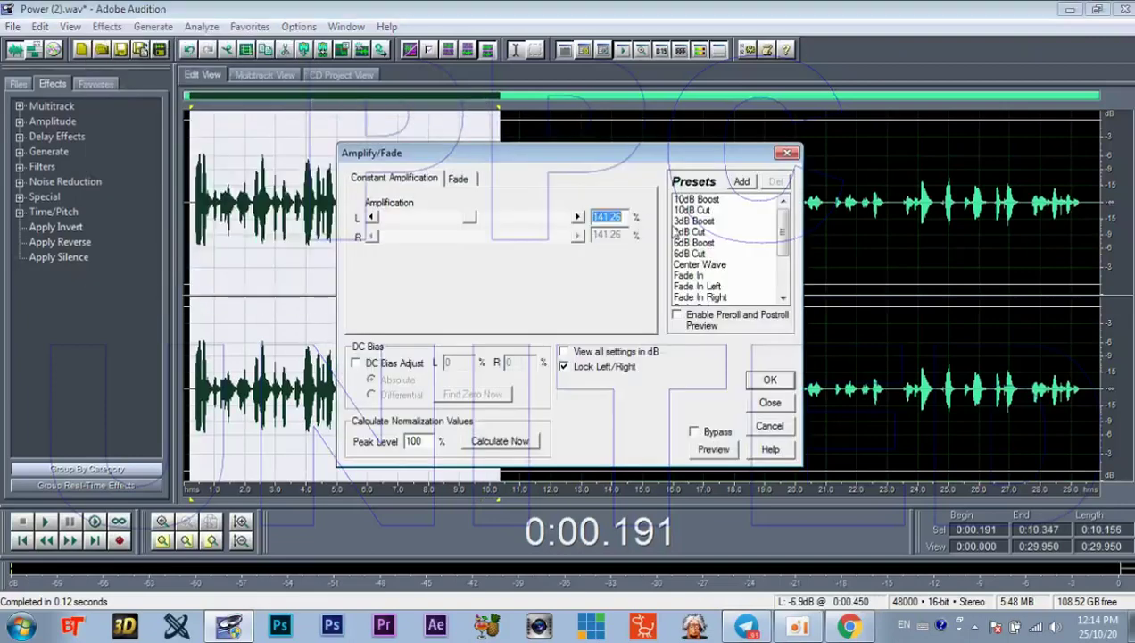
{"action": "type", "text": "1"}
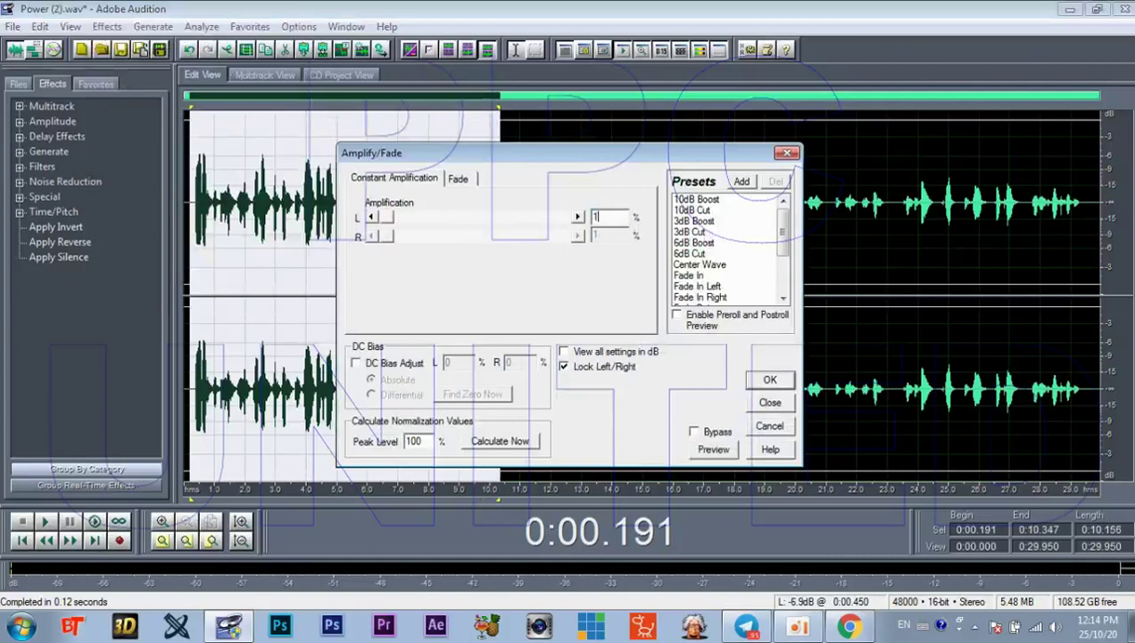
{"action": "type", "text": "50"}
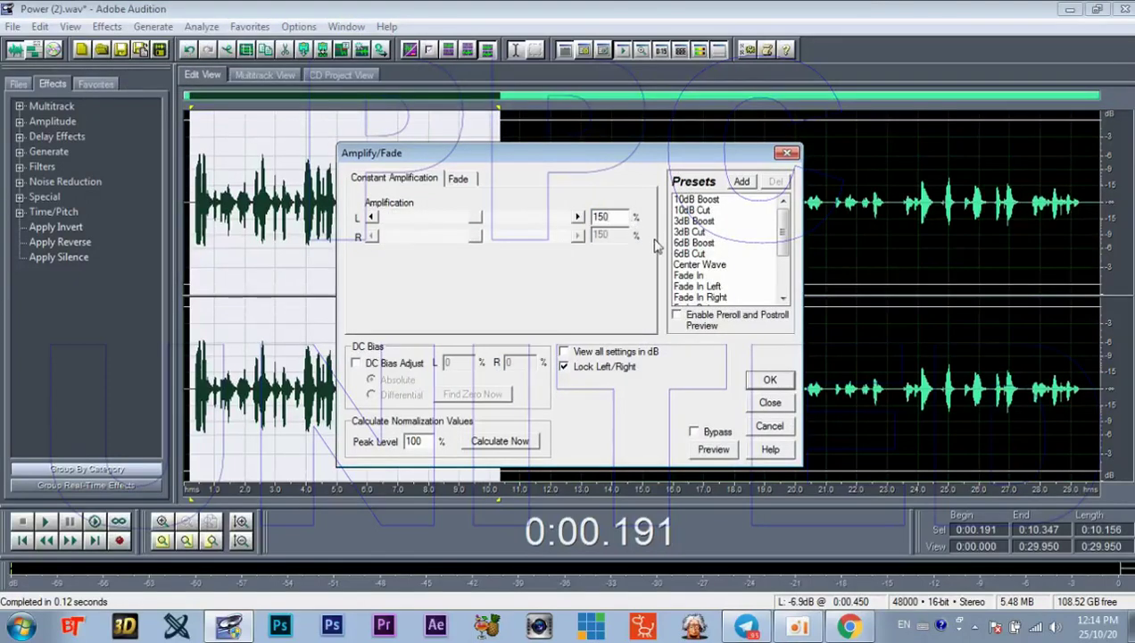
{"action": "left_click", "coordinate": [769, 381]}
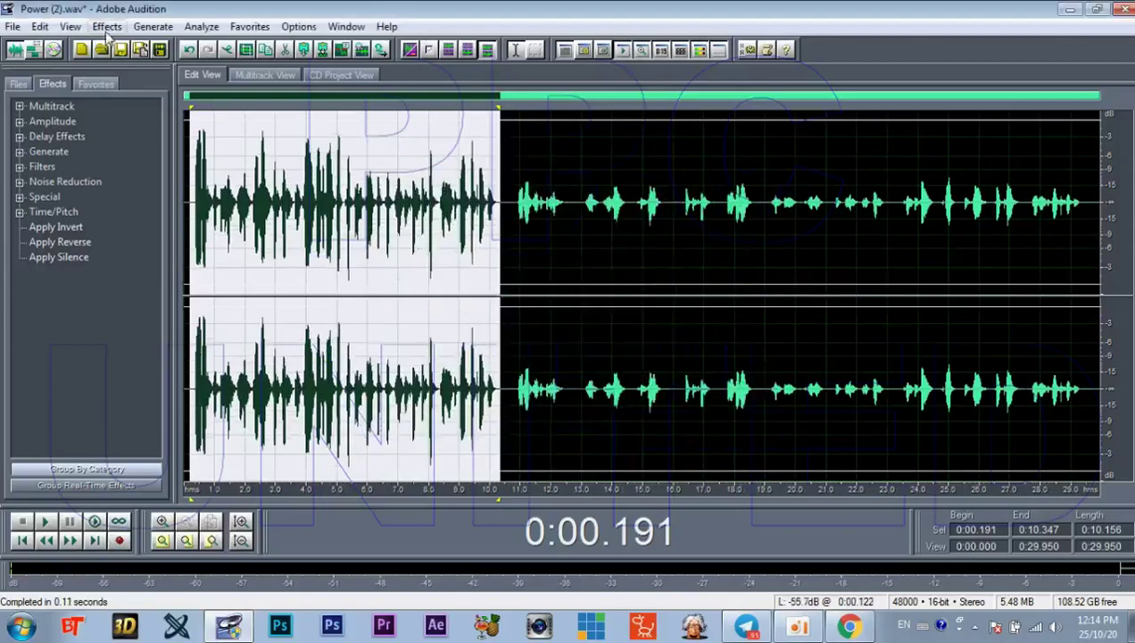
Step: Amplify the selected opening passage once more at 150%, and clear the selection
{"action": "left_click", "coordinate": [107, 28]}
{"action": "mouse_move", "coordinate": [163, 109]}
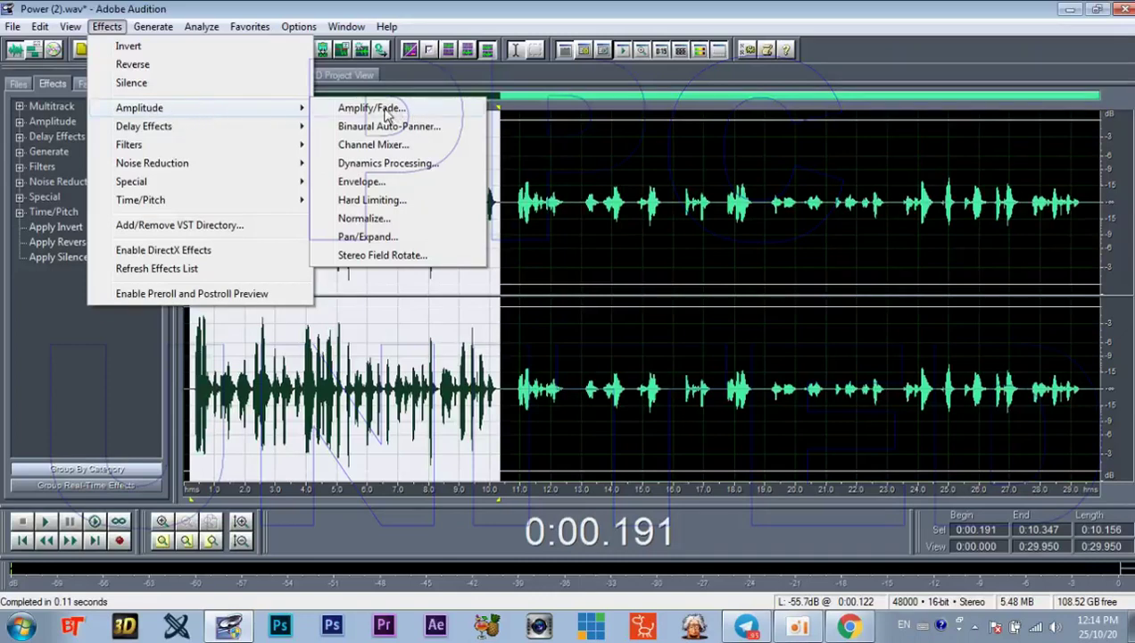
{"action": "left_click", "coordinate": [399, 109]}
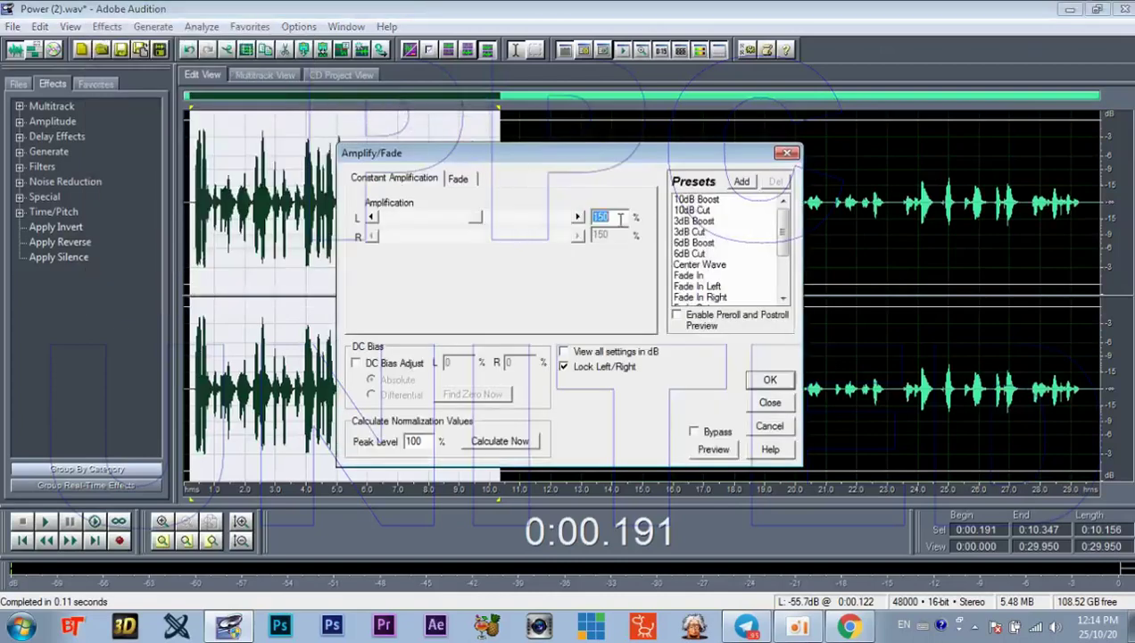
{"action": "left_click", "coordinate": [770, 382]}
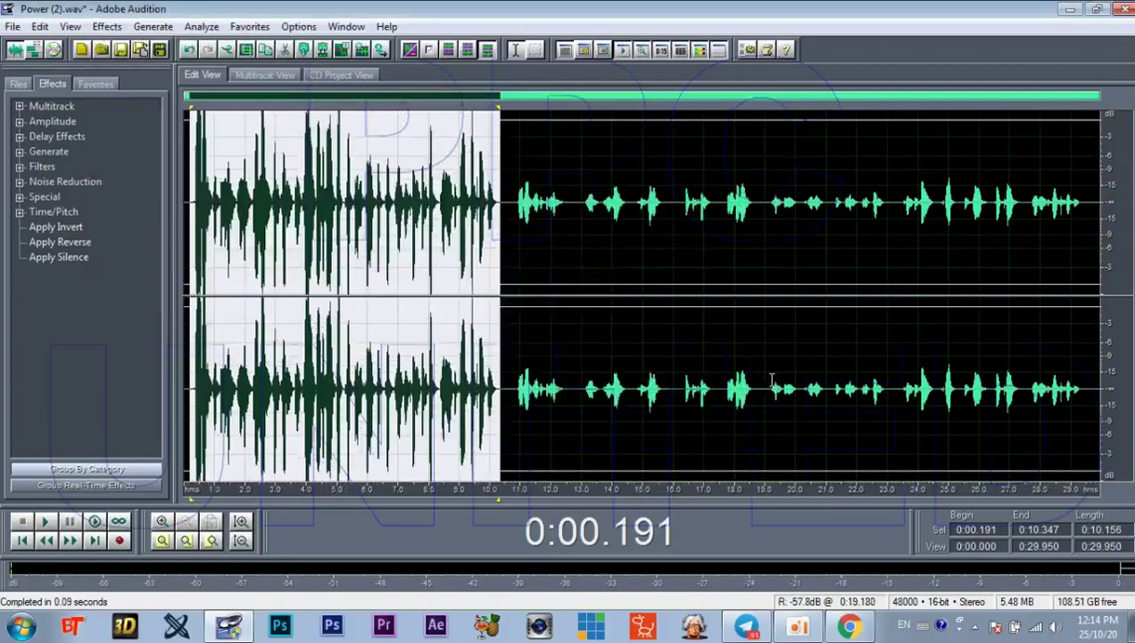
{"action": "left_click", "coordinate": [460, 323]}
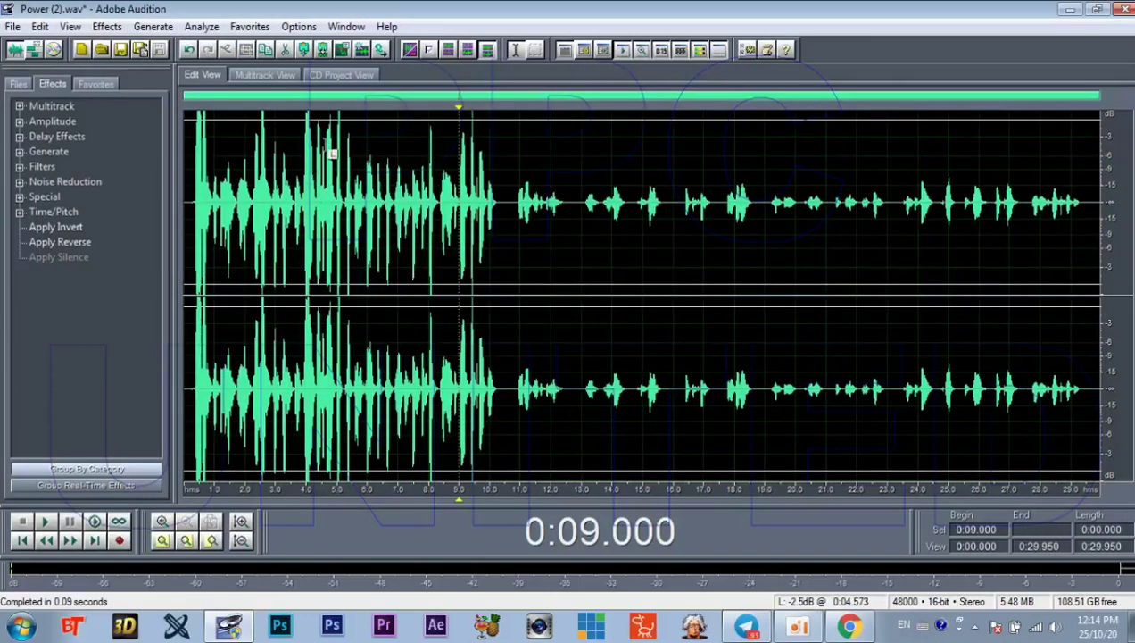
Step: Play the start of the amplified passage between about 0:00.2 and 0:10.2 to check for clipping, and clear the selection
{"action": "left_click", "coordinate": [241, 540]}
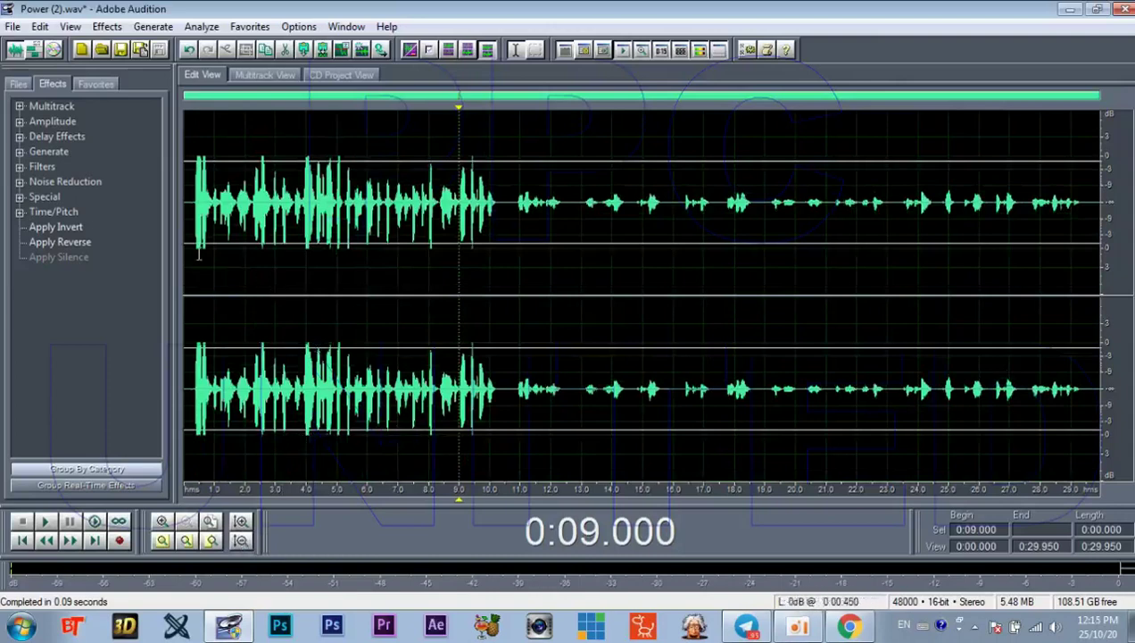
{"action": "left_click_drag", "start_coordinate": [188, 205], "coordinate": [499, 250]}
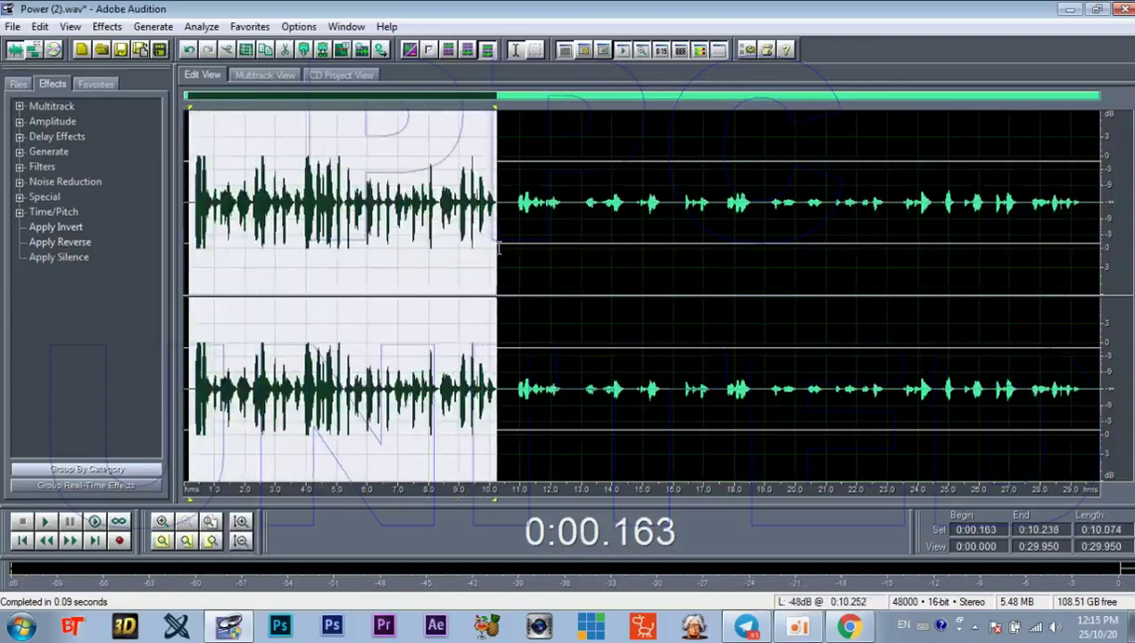
{"action": "key", "text": "space"}
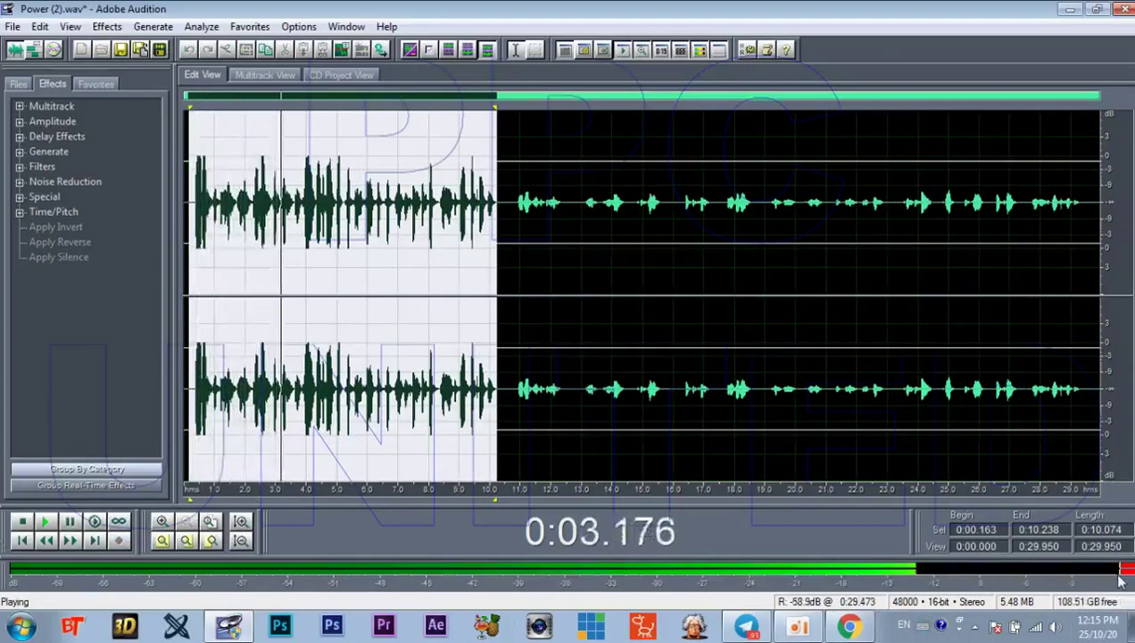
{"action": "key", "text": "space"}
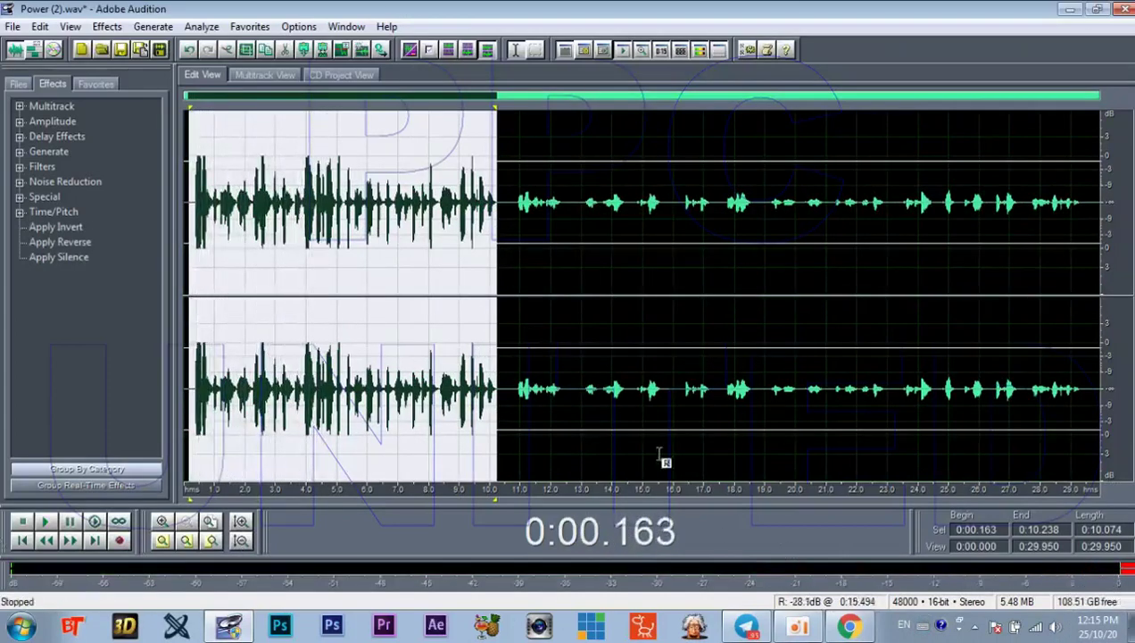
{"action": "left_click", "coordinate": [257, 252]}
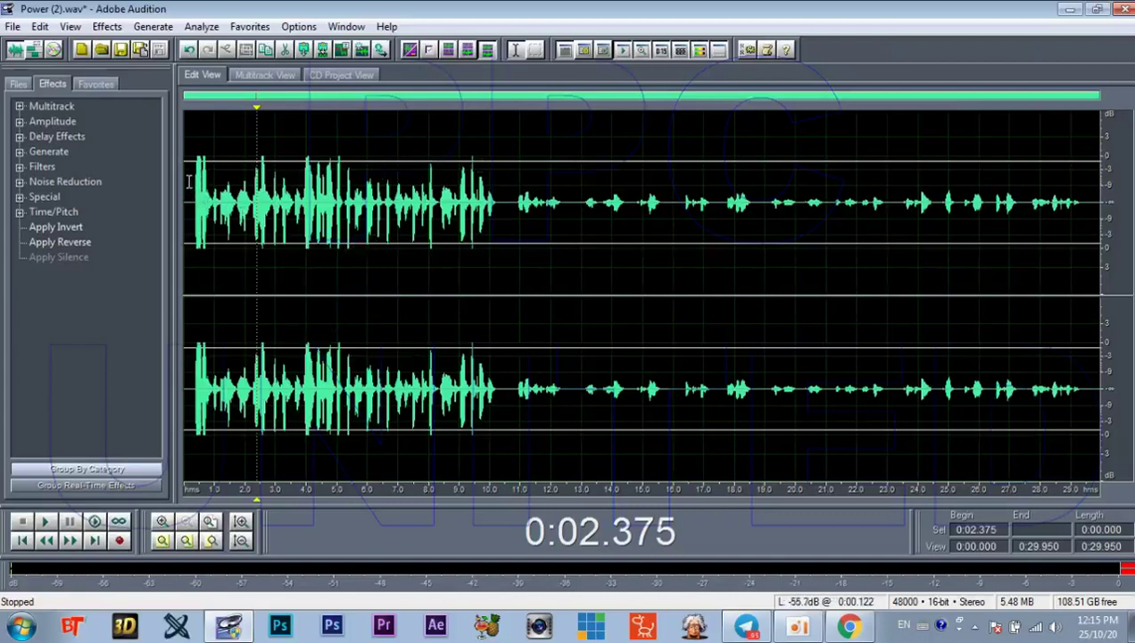
Step: Reduce the passage from 0:00.000 to about 0:10.3 to 90% amplification, starting from the 3dB Cut preset, and clear the selection
{"action": "left_click_drag", "start_coordinate": [184, 182], "coordinate": [500, 252]}
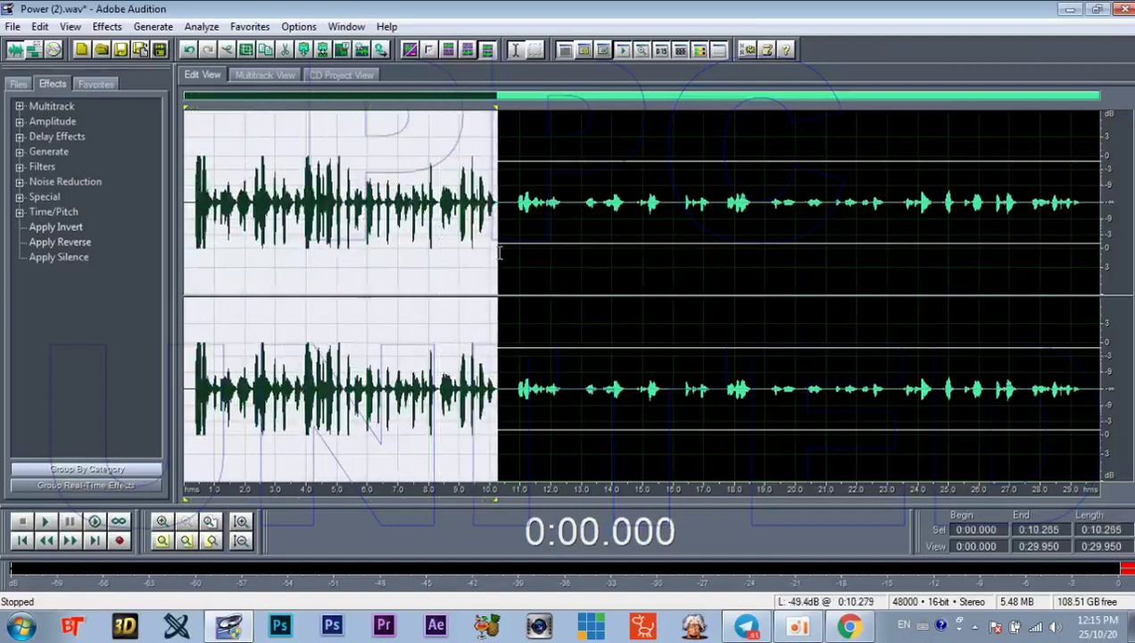
{"action": "left_click", "coordinate": [106, 27]}
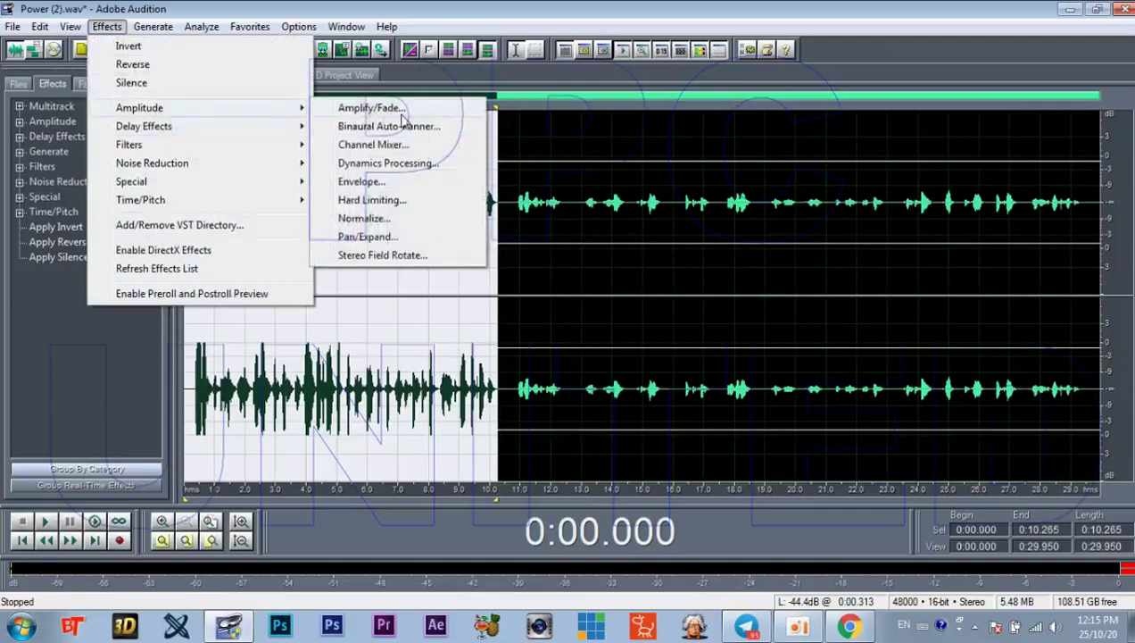
{"action": "left_click", "coordinate": [398, 108]}
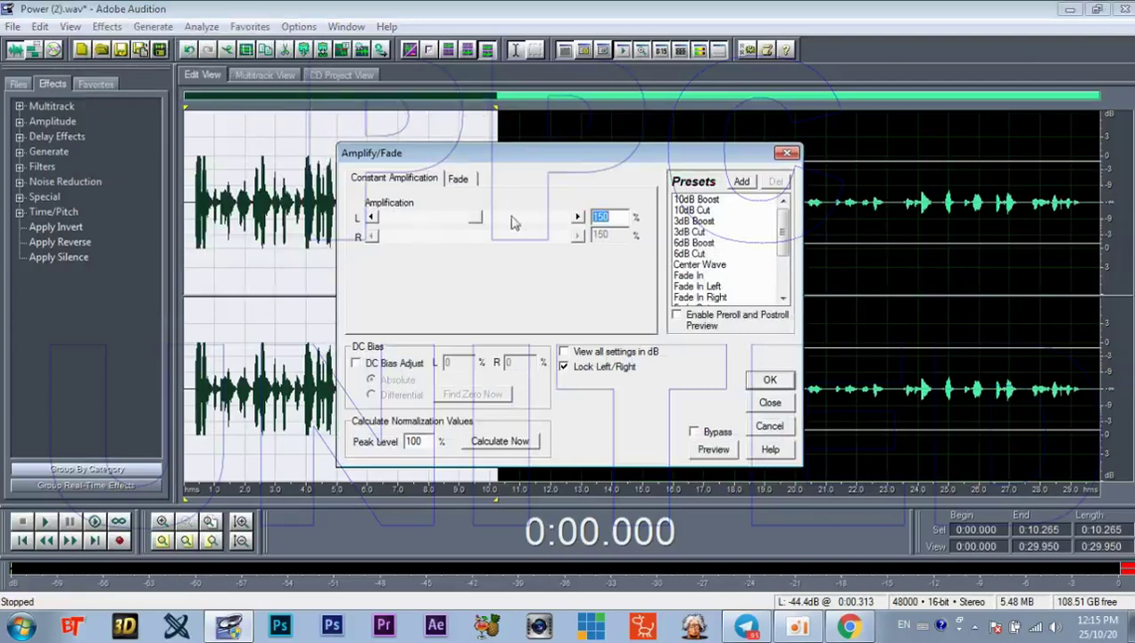
{"action": "left_click", "coordinate": [693, 232]}
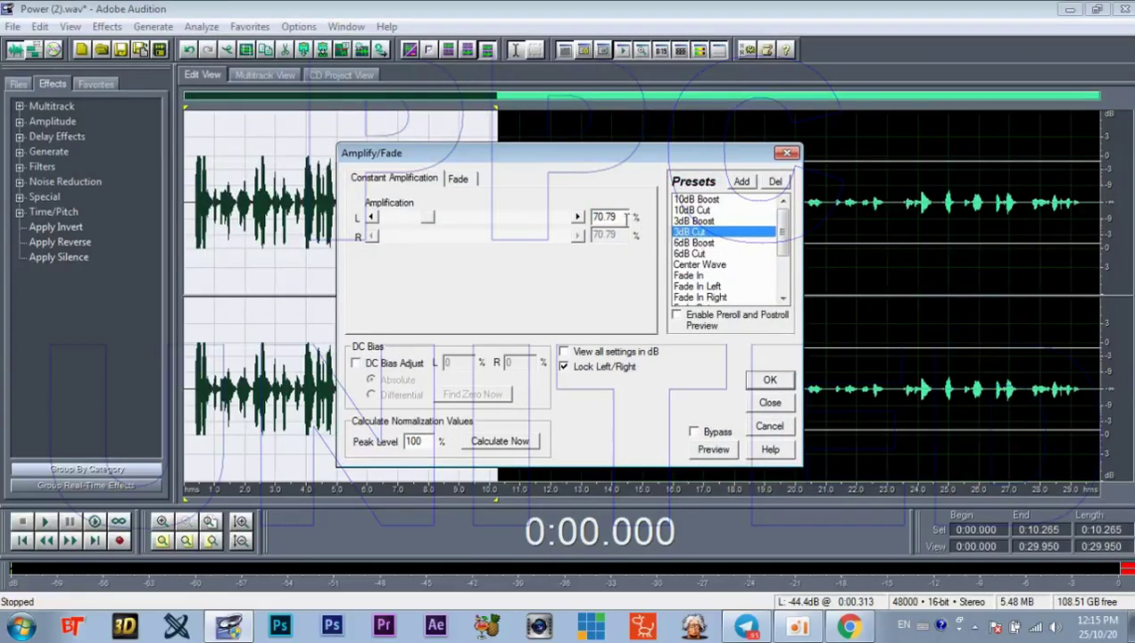
{"action": "left_click_drag", "start_coordinate": [620, 219], "coordinate": [559, 219]}
{"action": "type", "text": "9"}
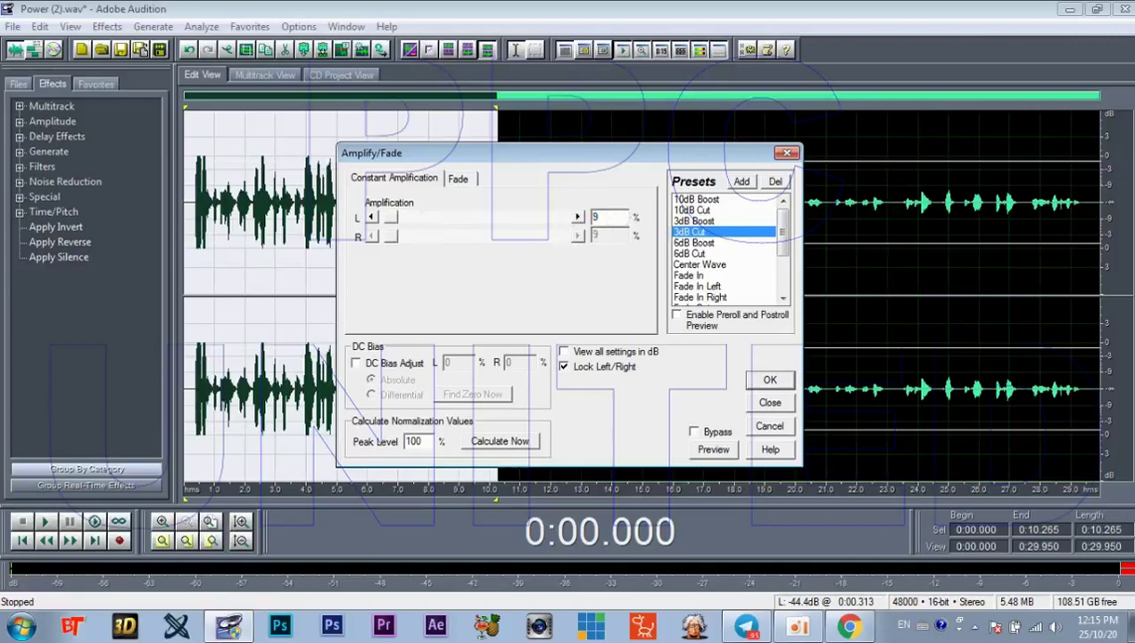
{"action": "type", "text": "0"}
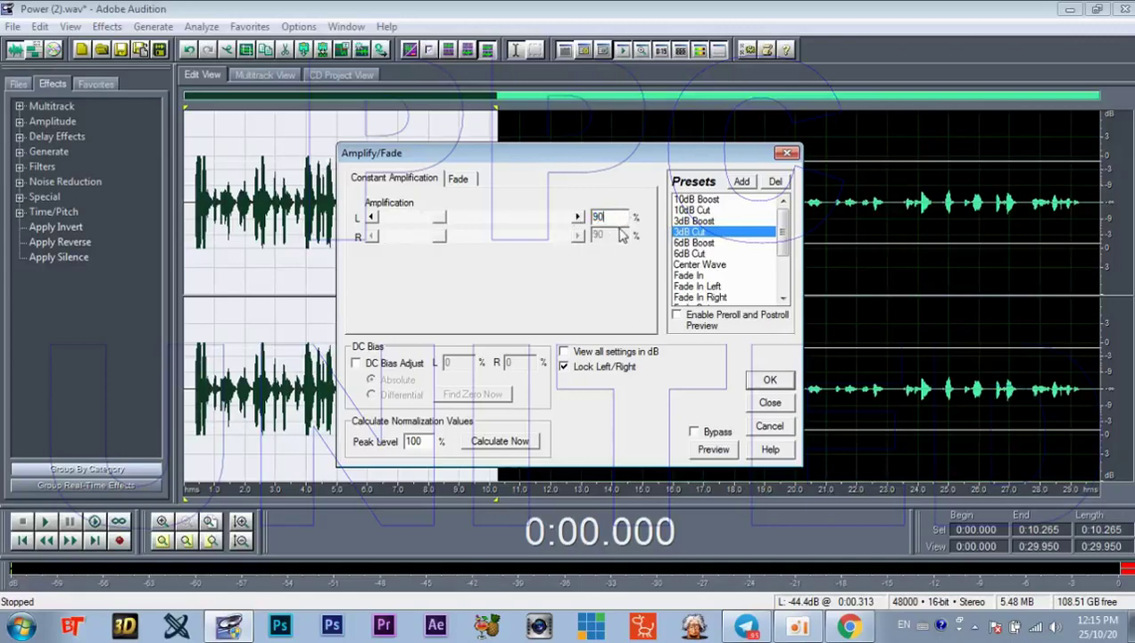
{"action": "left_click", "coordinate": [772, 381]}
{"action": "left_click", "coordinate": [359, 265]}
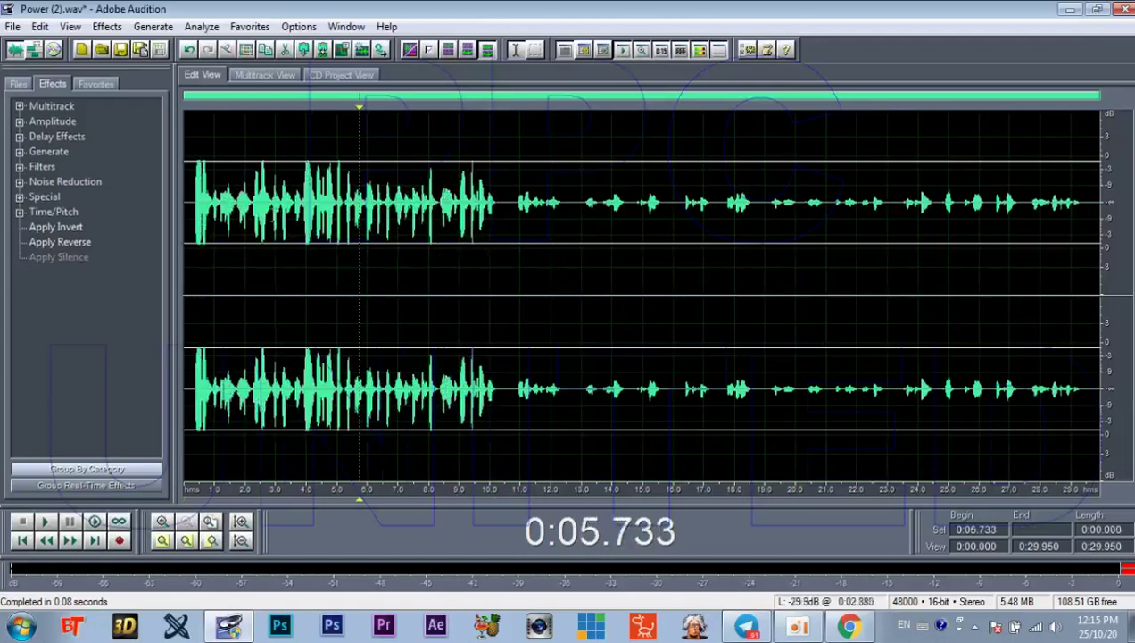
Step: Reduce the opening passage from about 0:00.2 to 0:10.4 to 95% amplification, starting from the 3dB Cut preset, and clear the selection
{"action": "scroll", "coordinate": [273, 215], "scroll_direction": "up", "scroll_amount": 2}
{"action": "scroll", "coordinate": [250, 214], "scroll_direction": "down", "scroll_amount": 2}
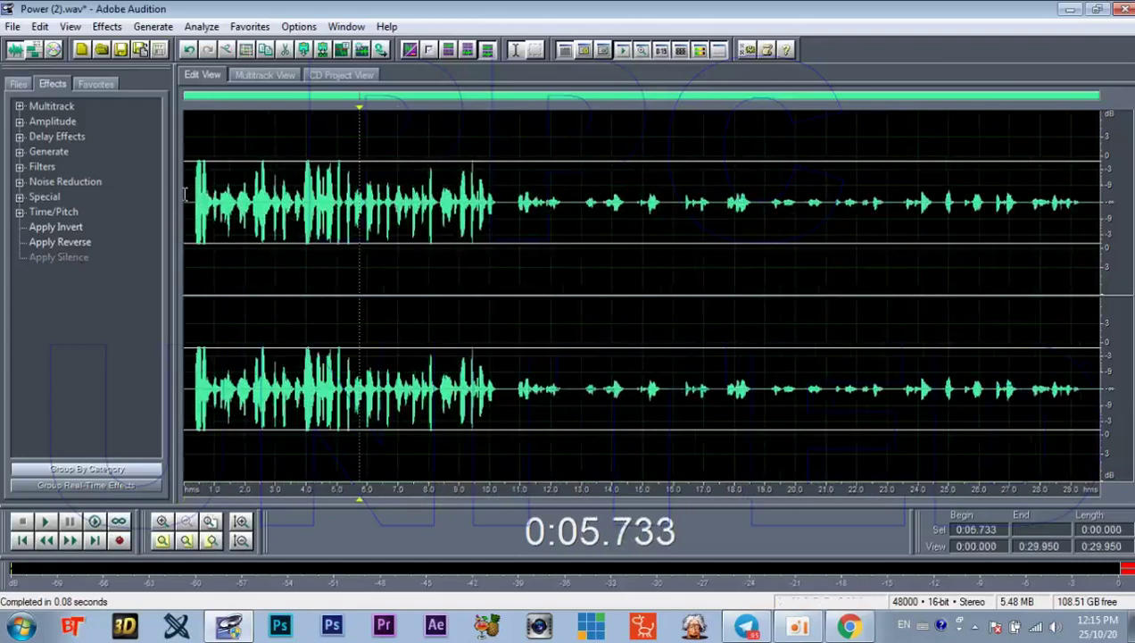
{"action": "left_click_drag", "start_coordinate": [189, 207], "coordinate": [502, 207]}
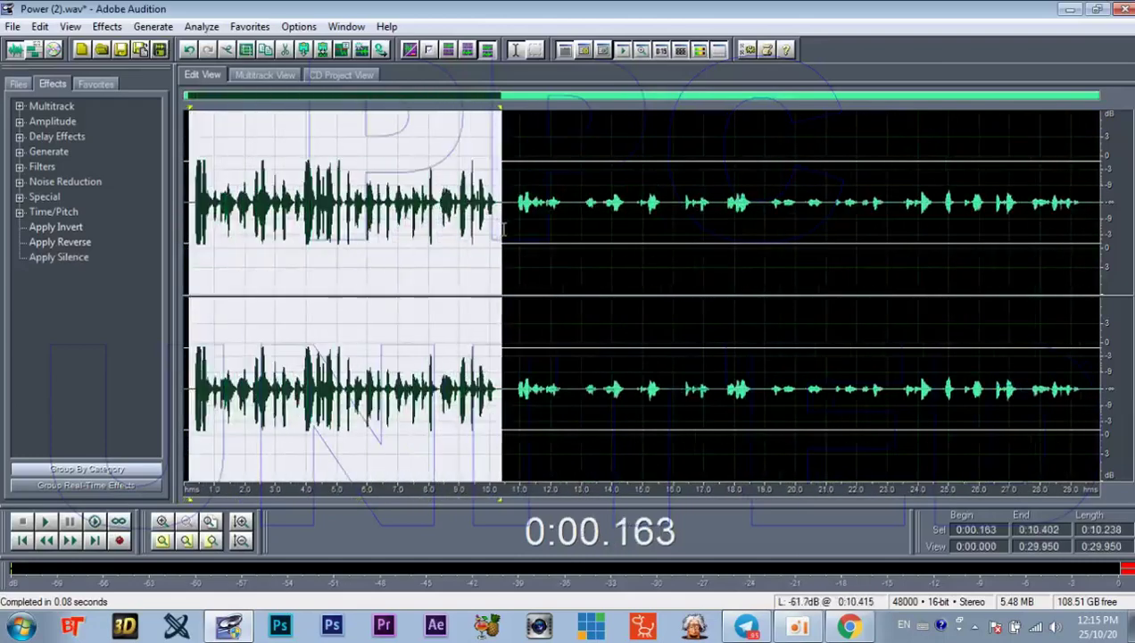
{"action": "left_click", "coordinate": [104, 27]}
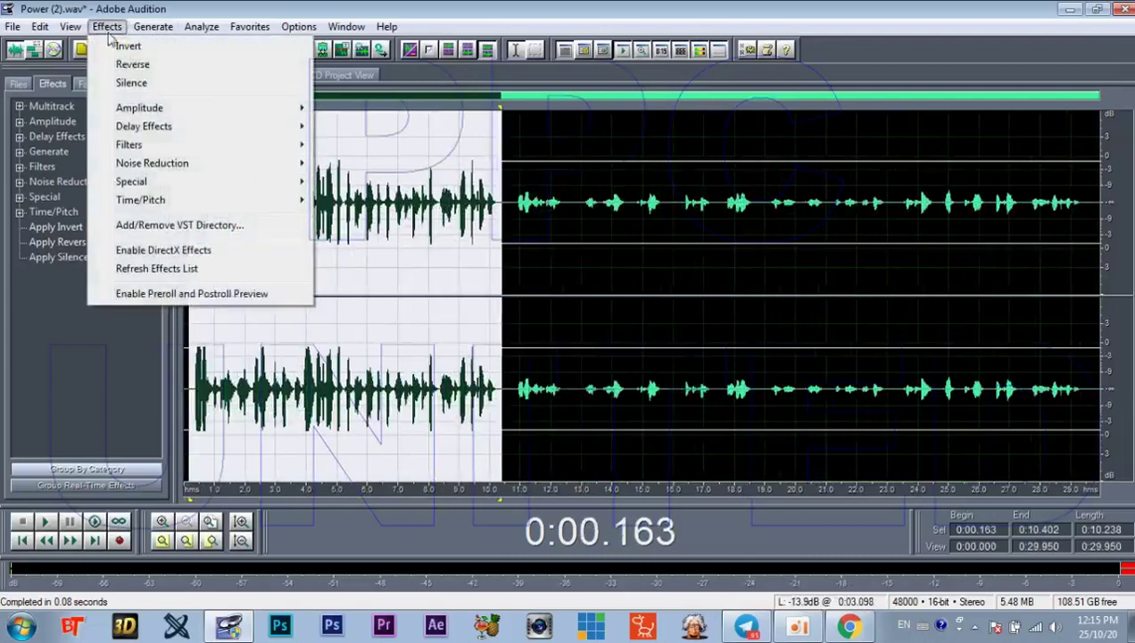
{"action": "mouse_move", "coordinate": [147, 108]}
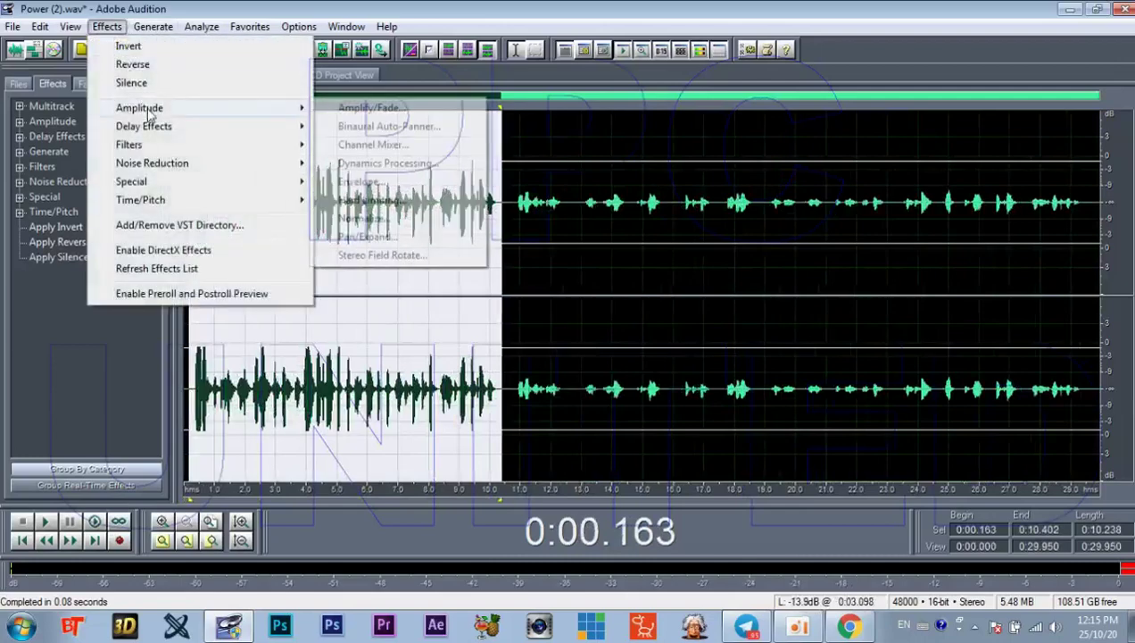
{"action": "left_click", "coordinate": [370, 108]}
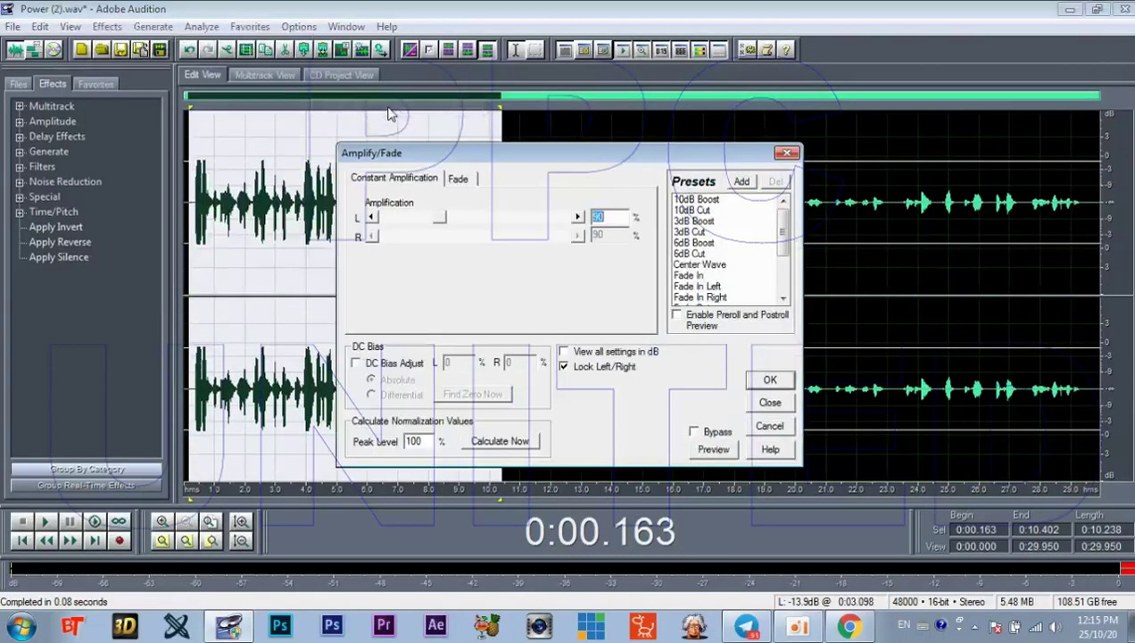
{"action": "left_click", "coordinate": [701, 232]}
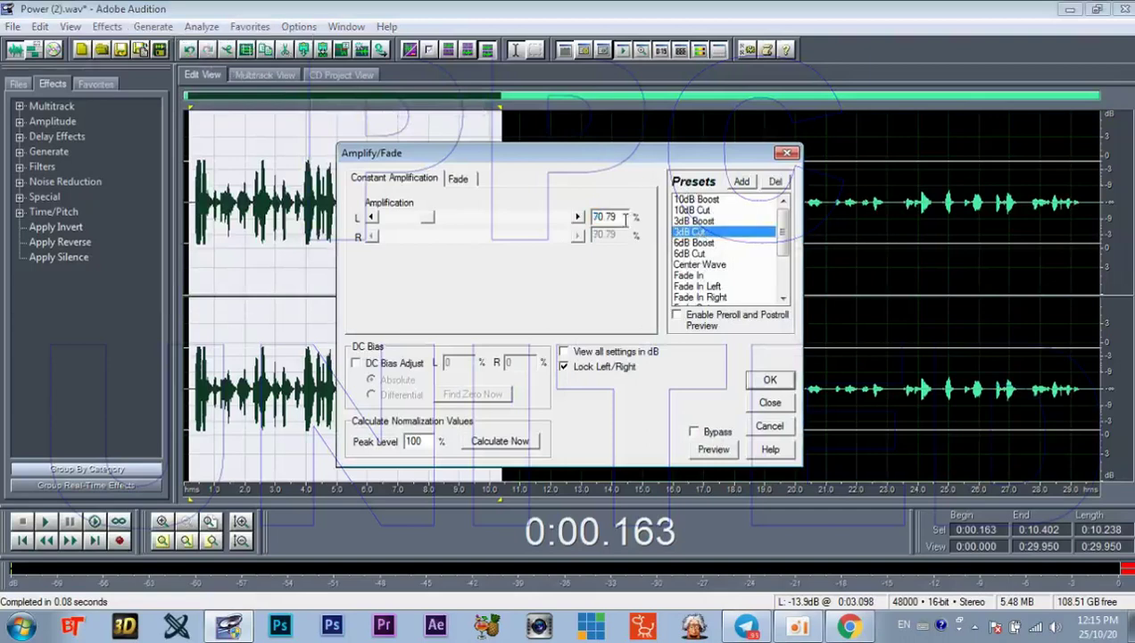
{"action": "left_click_drag", "start_coordinate": [622, 221], "coordinate": [555, 217]}
{"action": "type", "text": "9"}
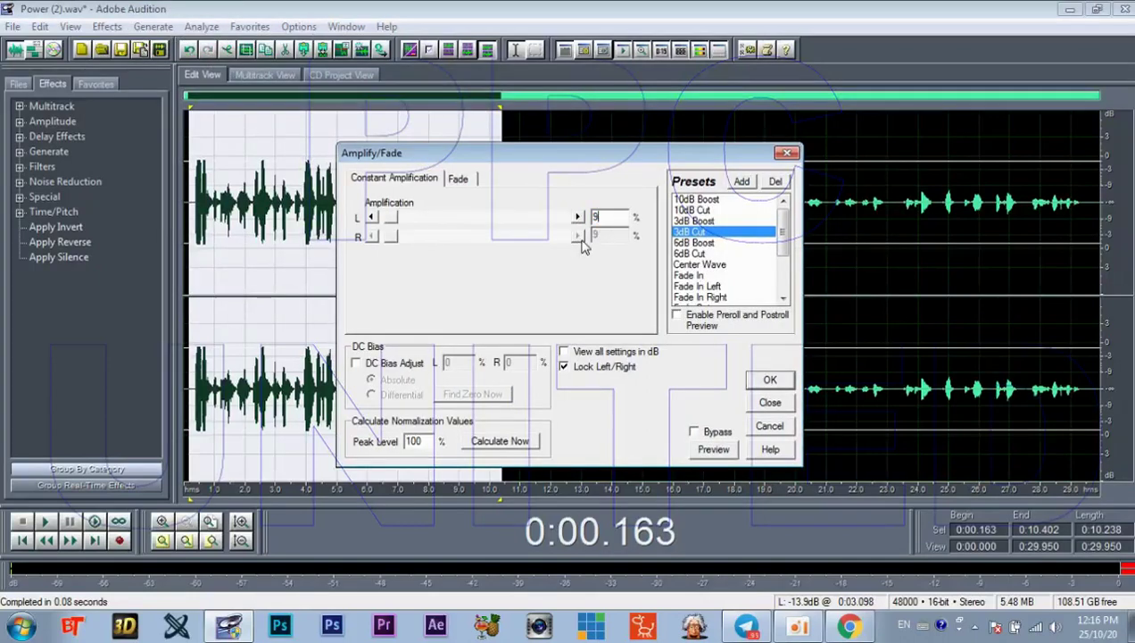
{"action": "type", "text": "5"}
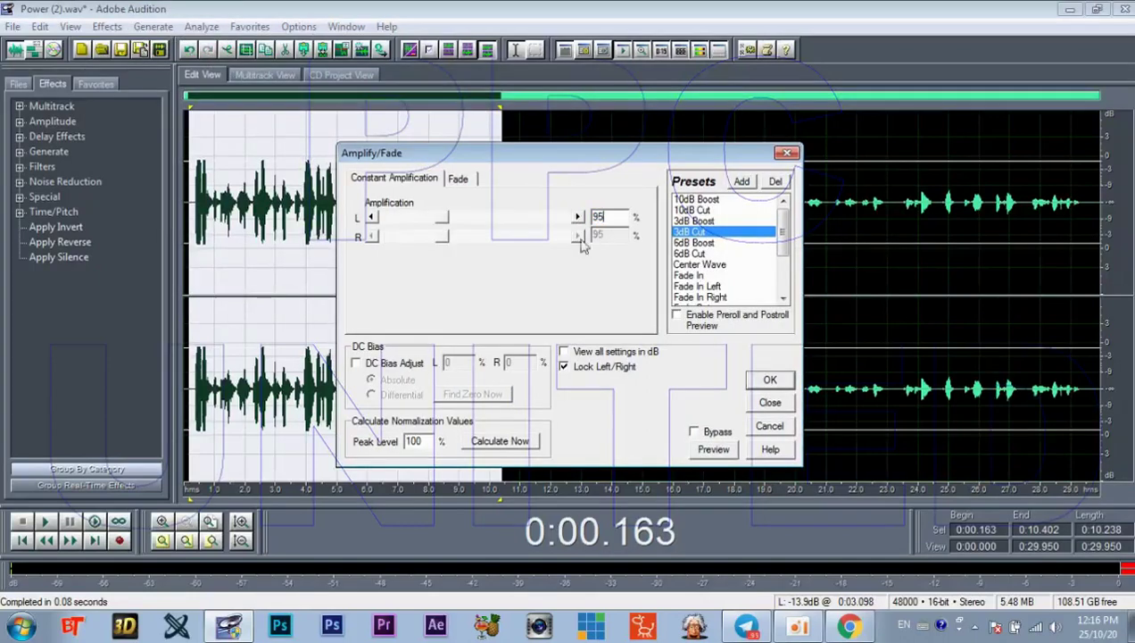
{"action": "left_click", "coordinate": [772, 381]}
{"action": "left_click", "coordinate": [406, 278]}
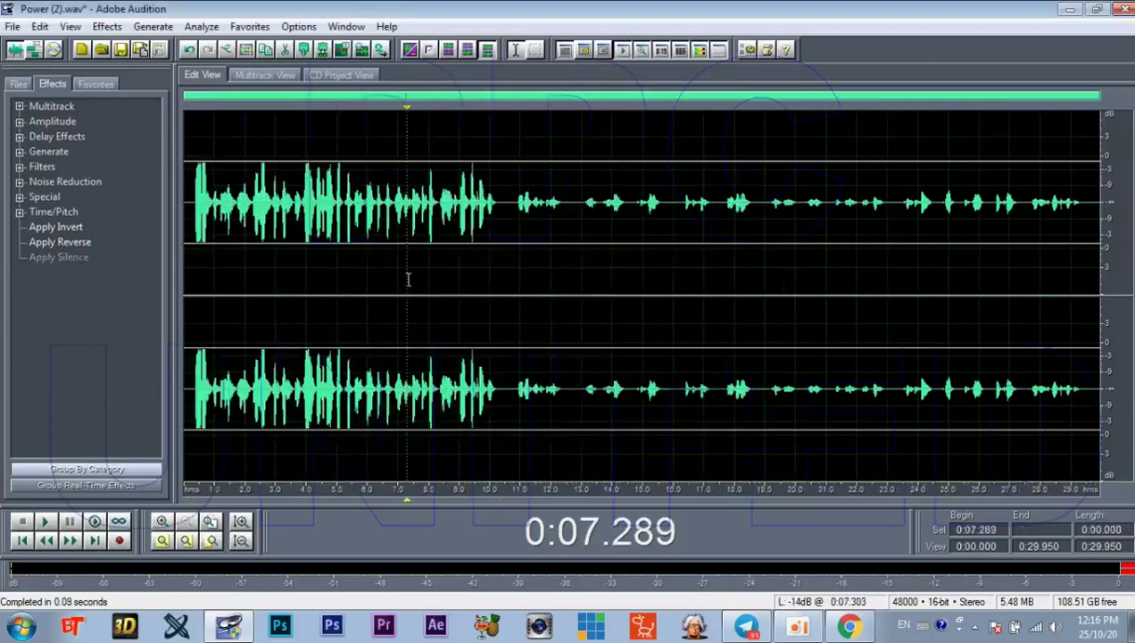
Step: Inspect the reduced opening waveform up close, play it from about 0:00.2 to 0:10.2, and clear the selection
{"action": "left_click", "coordinate": [189, 216]}
{"action": "scroll", "coordinate": [192, 201], "scroll_direction": "up", "scroll_amount": 3}
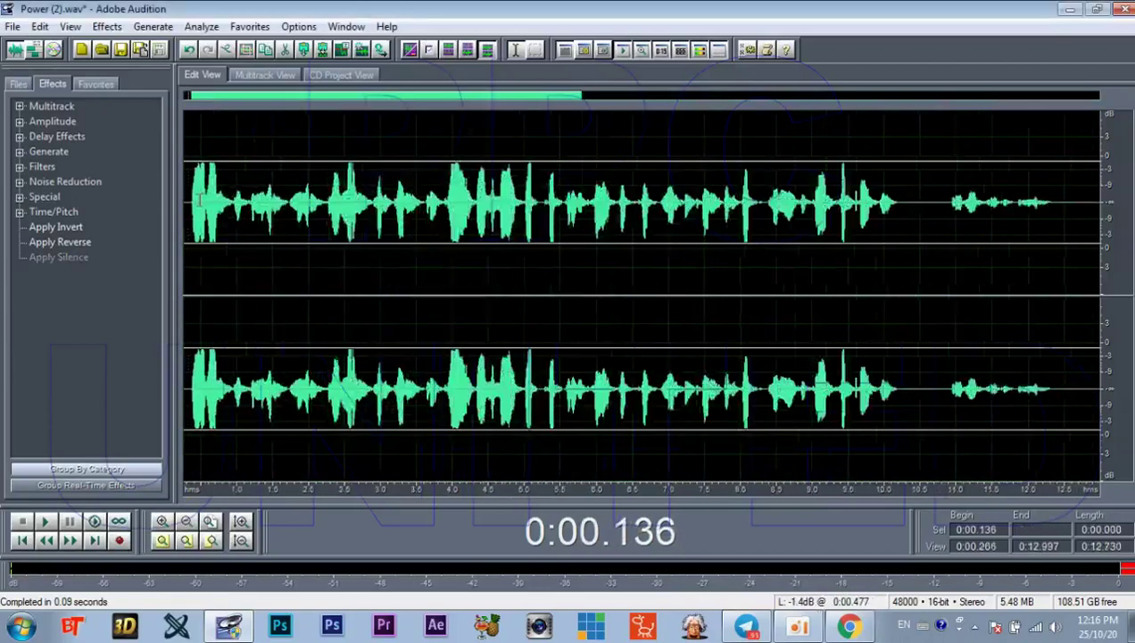
{"action": "scroll", "coordinate": [237, 211], "scroll_direction": "down", "scroll_amount": 3}
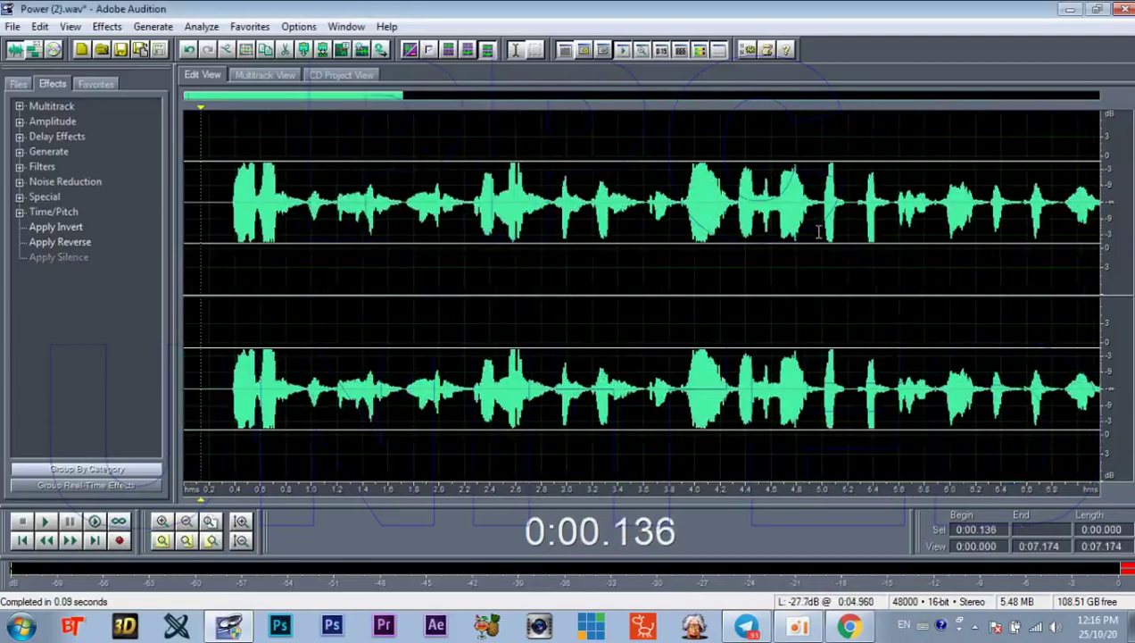
{"action": "scroll", "coordinate": [646, 228], "scroll_direction": "down", "scroll_amount": 4}
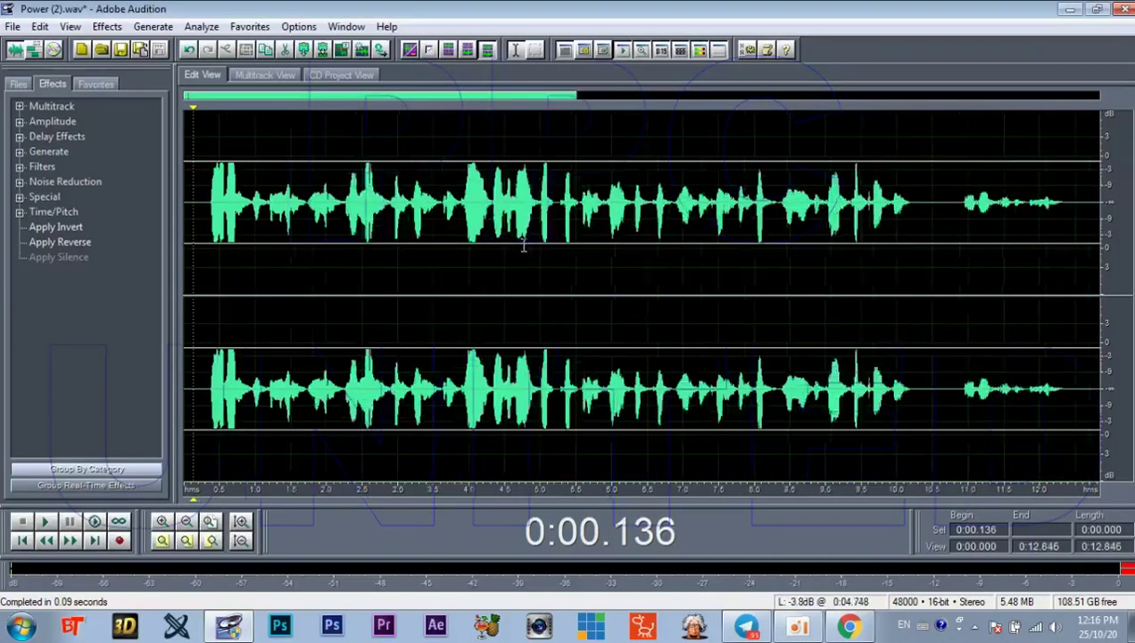
{"action": "left_click", "coordinate": [420, 250]}
{"action": "left_click_drag", "start_coordinate": [197, 192], "coordinate": [786, 216]}
{"action": "key", "text": "space"}
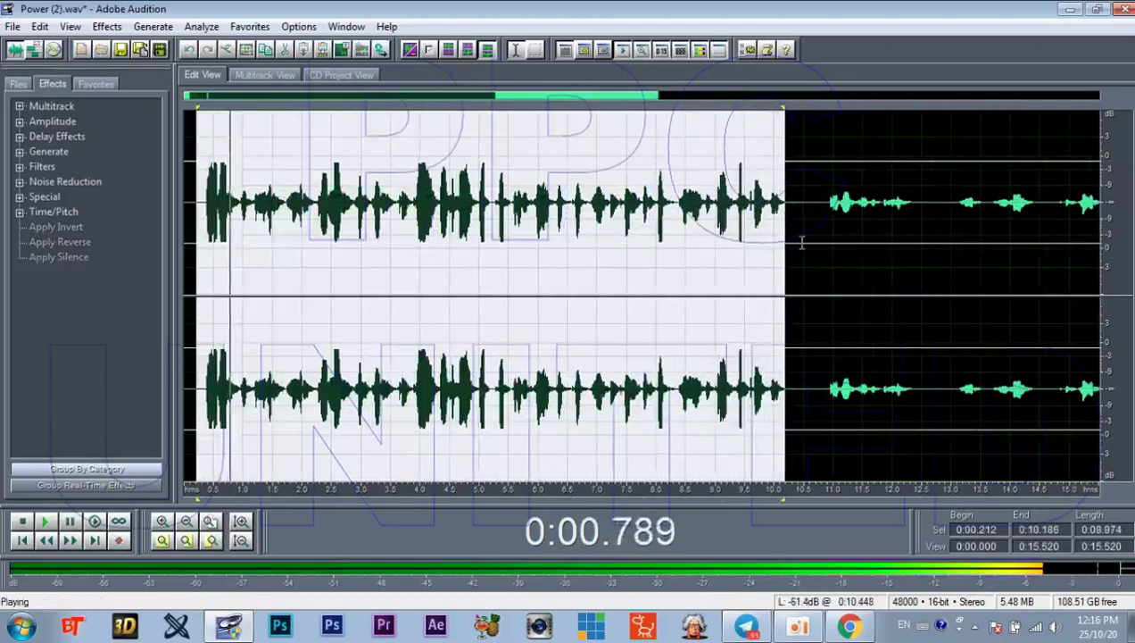
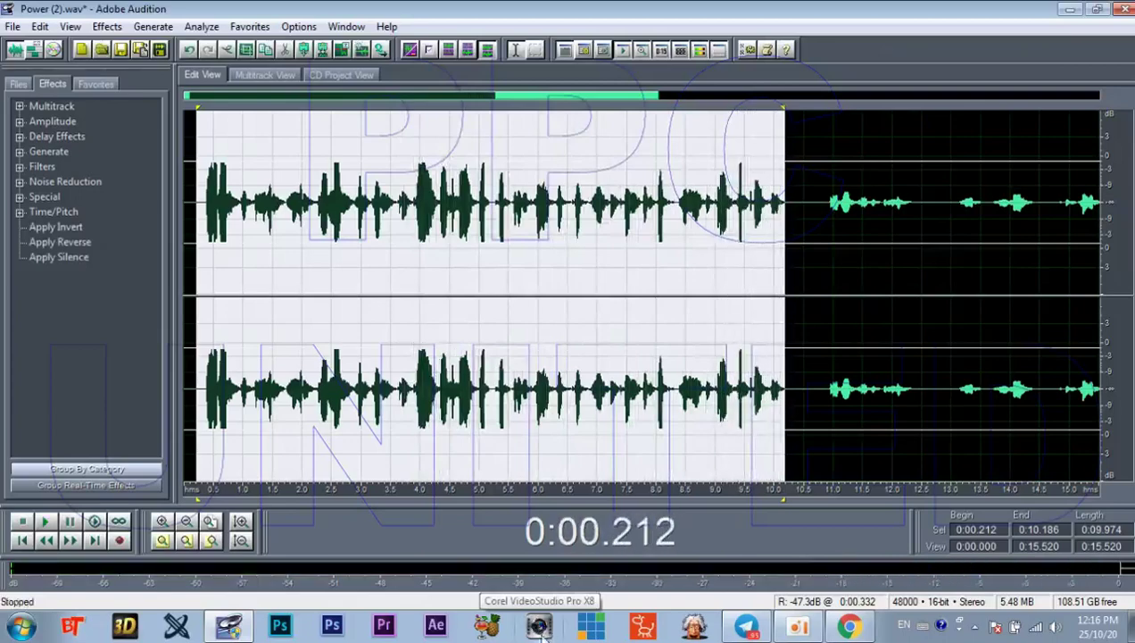
{"action": "left_click", "coordinate": [330, 195]}
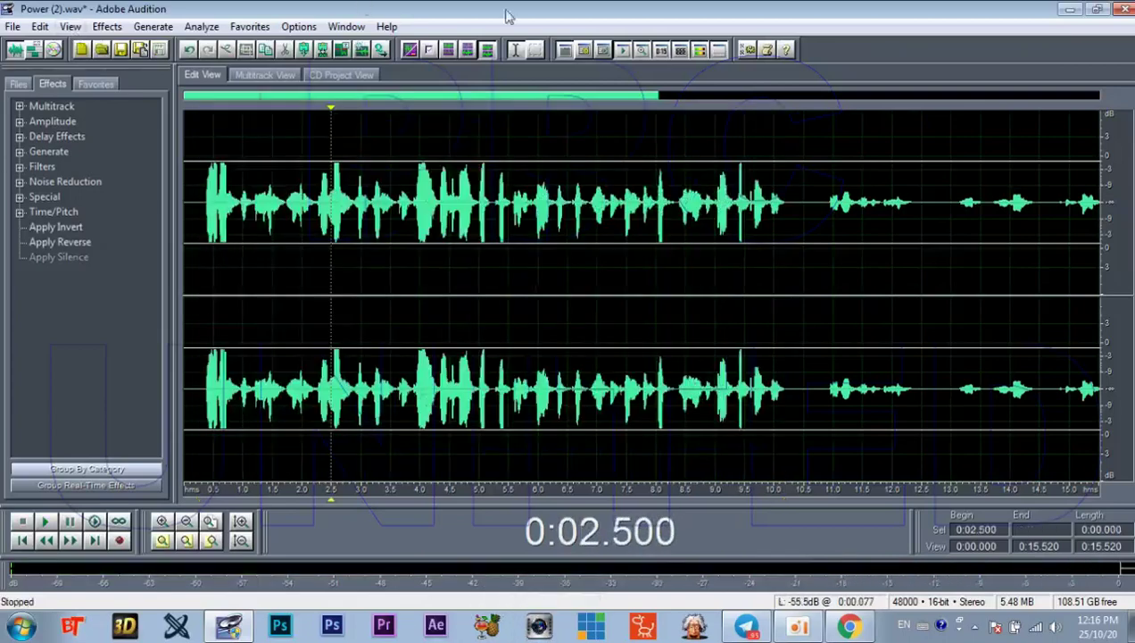
Step: Amplify the quiet section from about 0:00.9 to 0:02.5 to 120%, starting from the 3dB Boost preset, and clear the selection
{"action": "scroll", "coordinate": [283, 225], "scroll_direction": "up", "scroll_amount": 3}
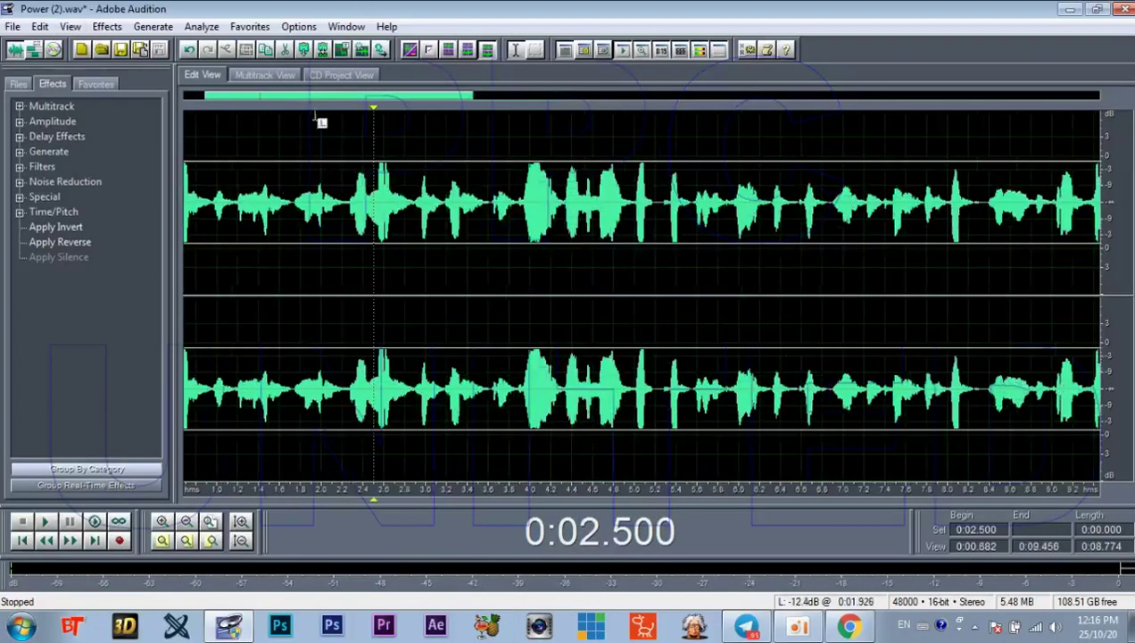
{"action": "left_click_drag", "start_coordinate": [319, 100], "coordinate": [289, 99]}
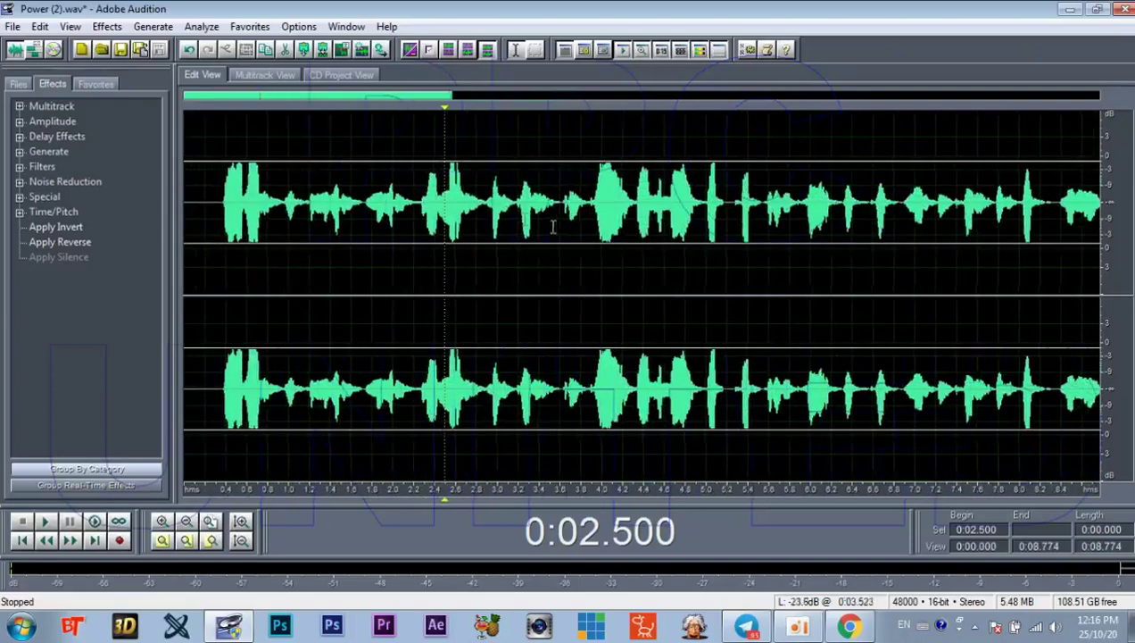
{"action": "scroll", "coordinate": [317, 223], "scroll_direction": "up", "scroll_amount": 1}
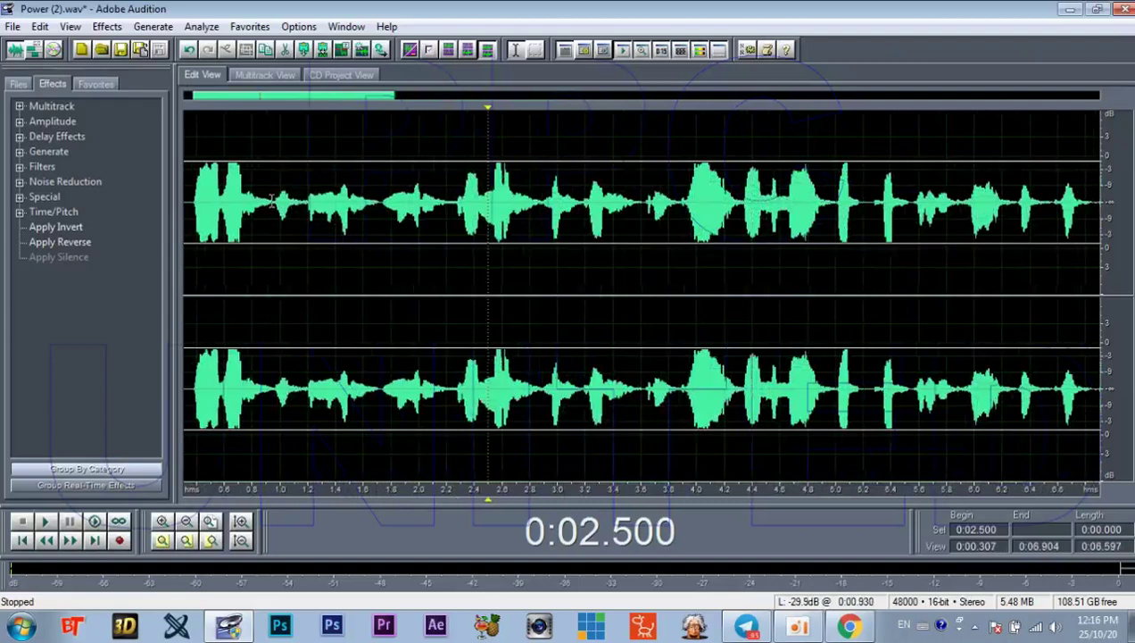
{"action": "left_click_drag", "start_coordinate": [270, 202], "coordinate": [487, 246]}
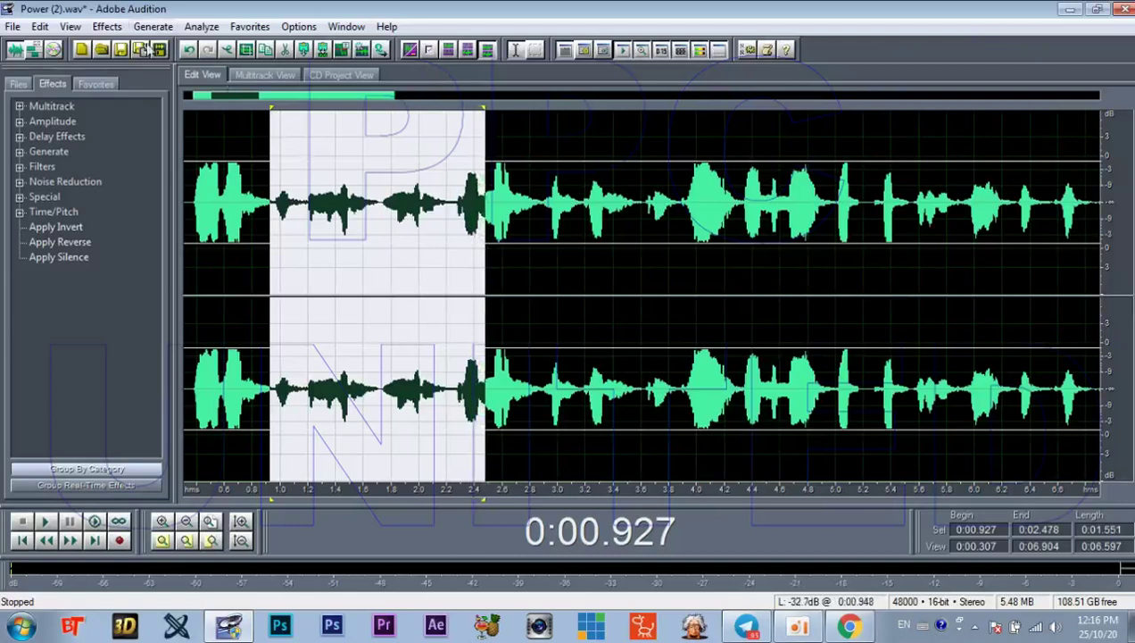
{"action": "left_click", "coordinate": [106, 29]}
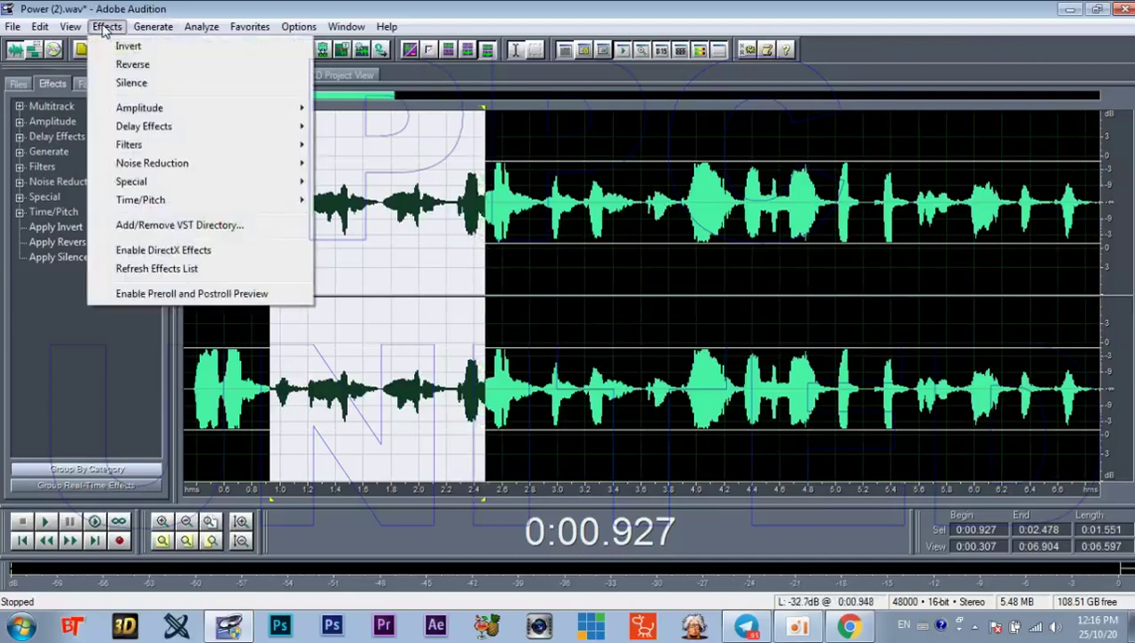
{"action": "mouse_move", "coordinate": [141, 114]}
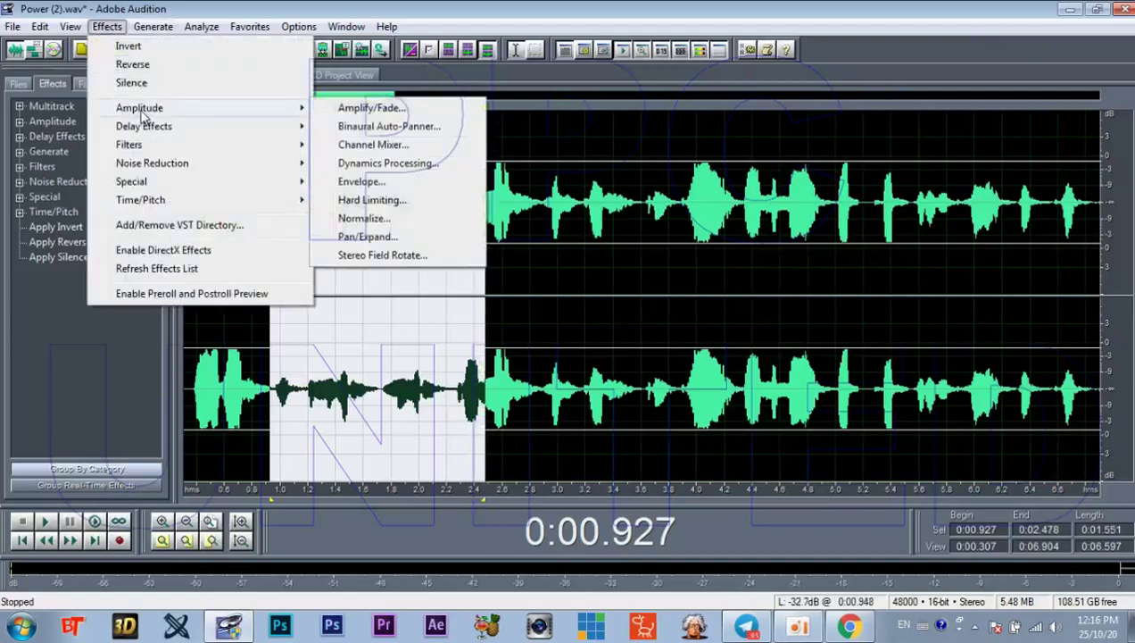
{"action": "left_click", "coordinate": [398, 111]}
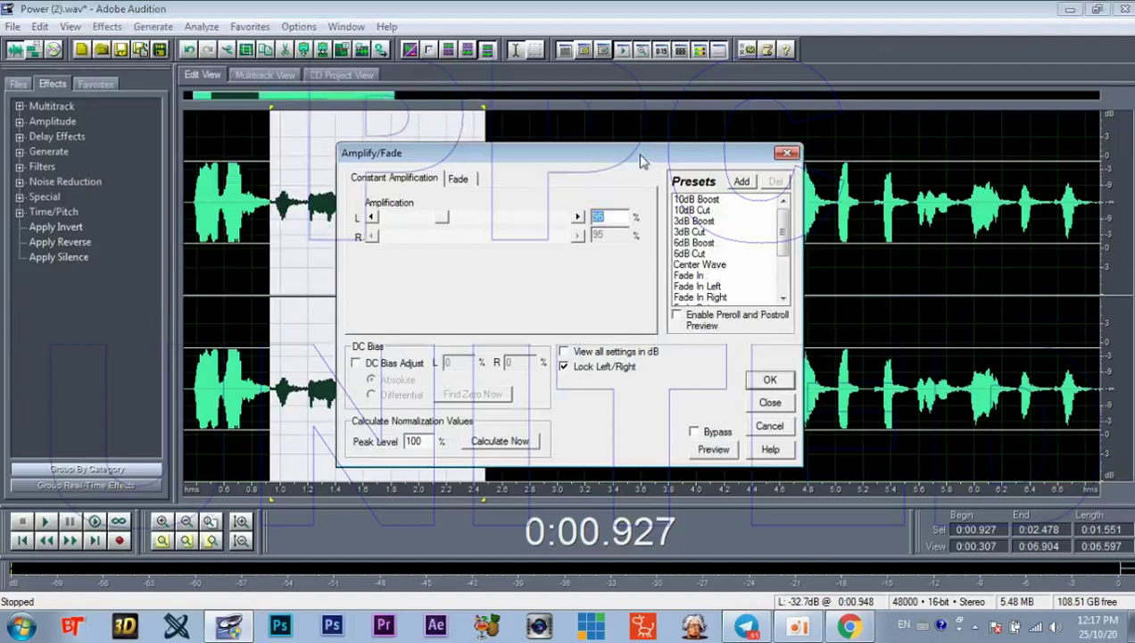
{"action": "left_click_drag", "start_coordinate": [640, 160], "coordinate": [823, 146]}
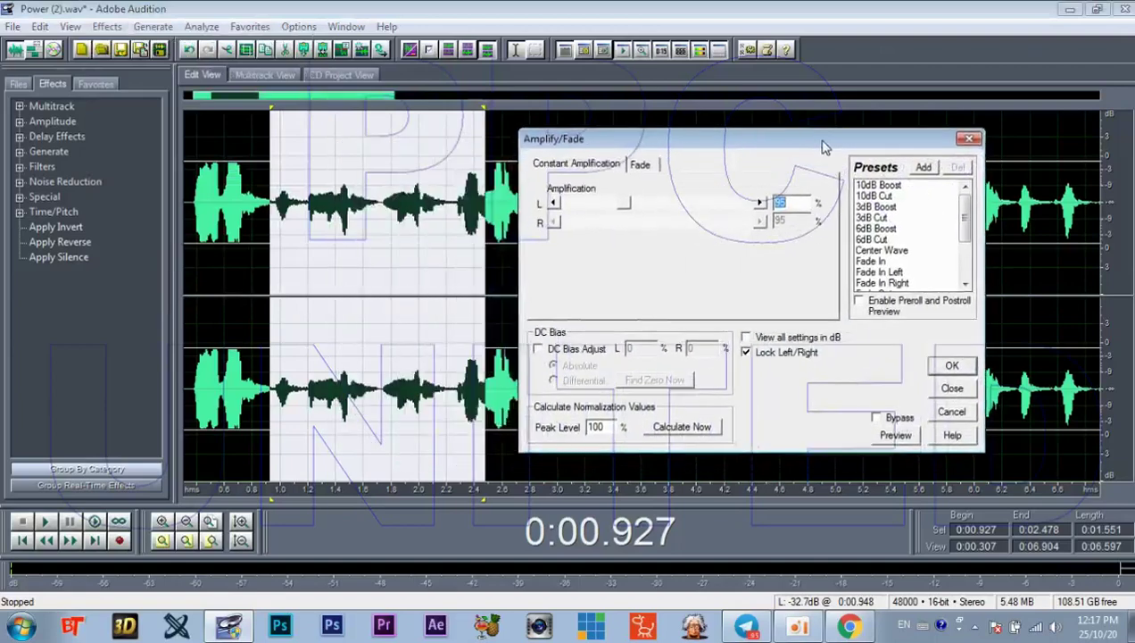
{"action": "left_click", "coordinate": [891, 208]}
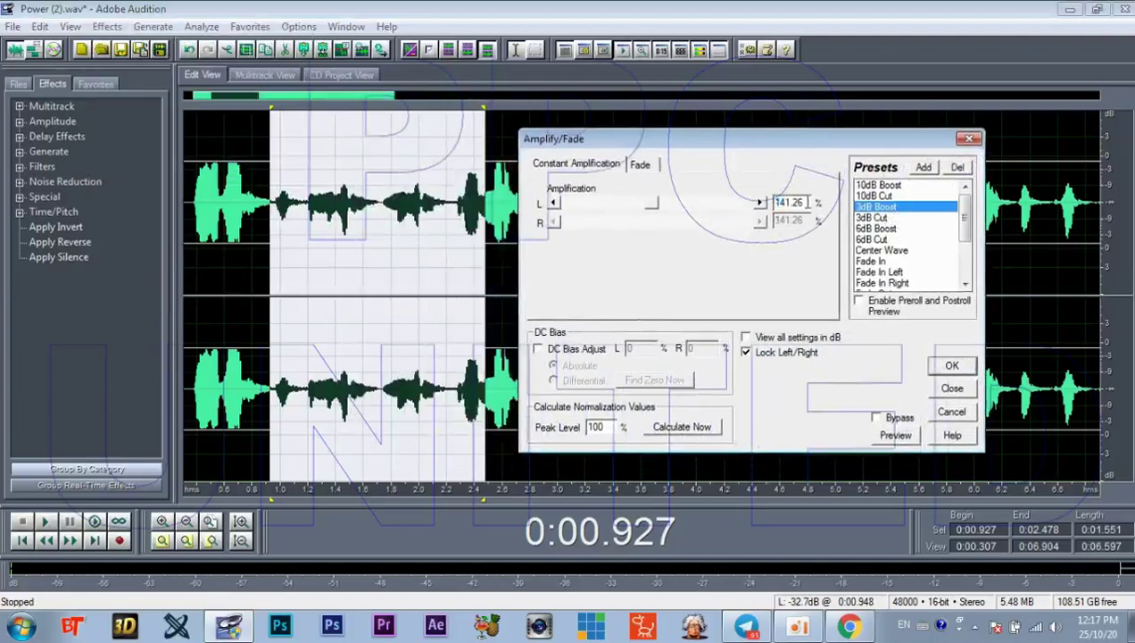
{"action": "left_click_drag", "start_coordinate": [803, 202], "coordinate": [766, 202]}
{"action": "type", "text": "120"}
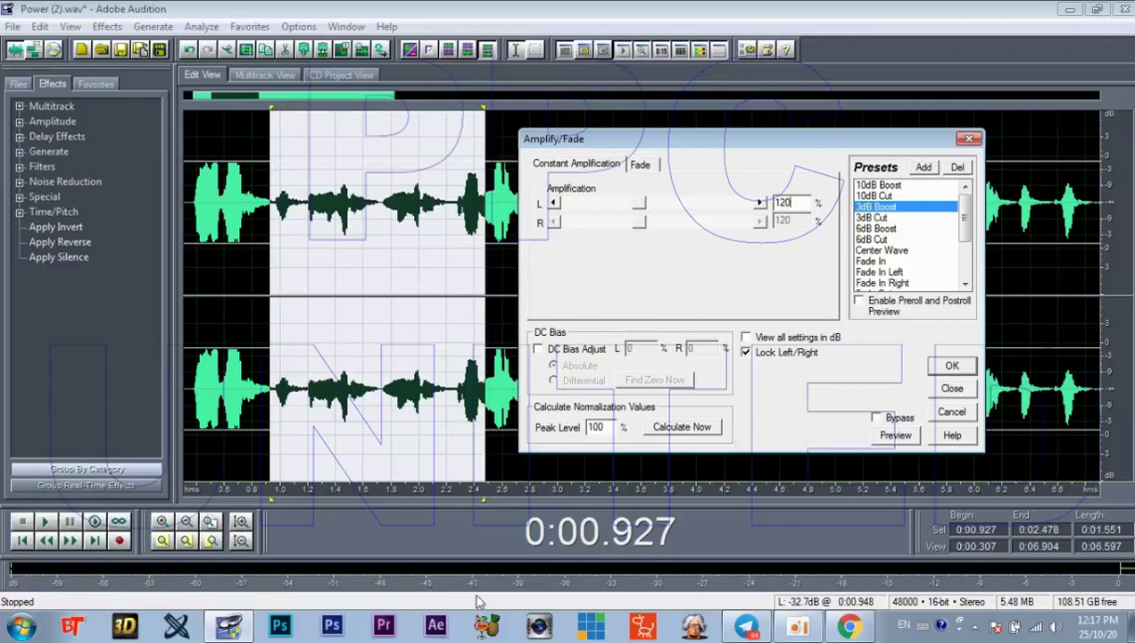
{"action": "left_click", "coordinate": [953, 365]}
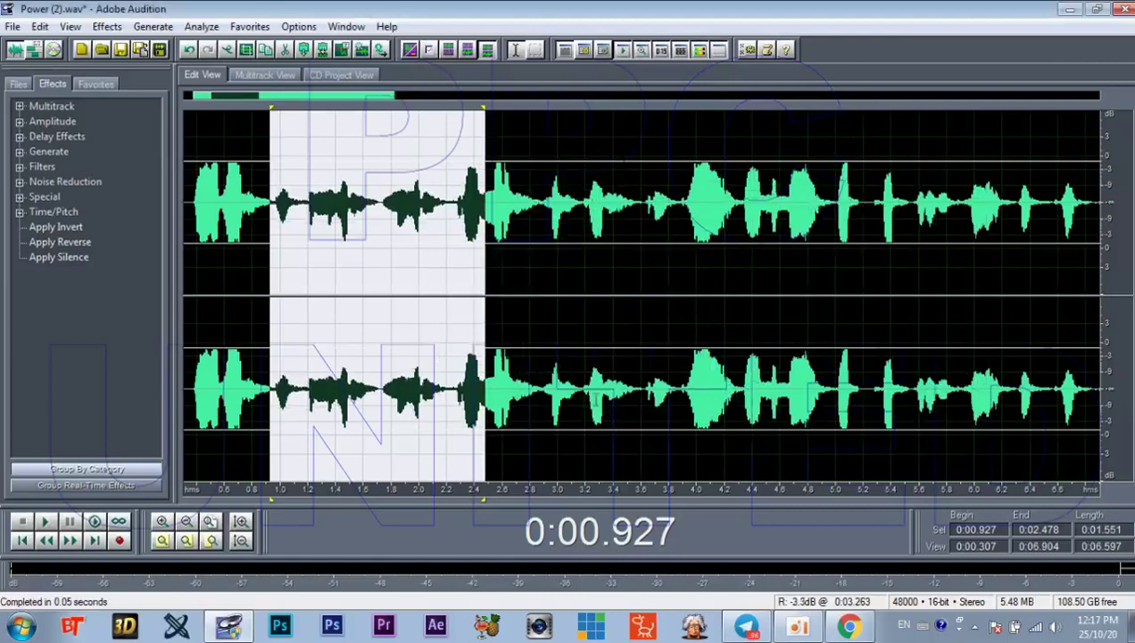
{"action": "left_click", "coordinate": [329, 236]}
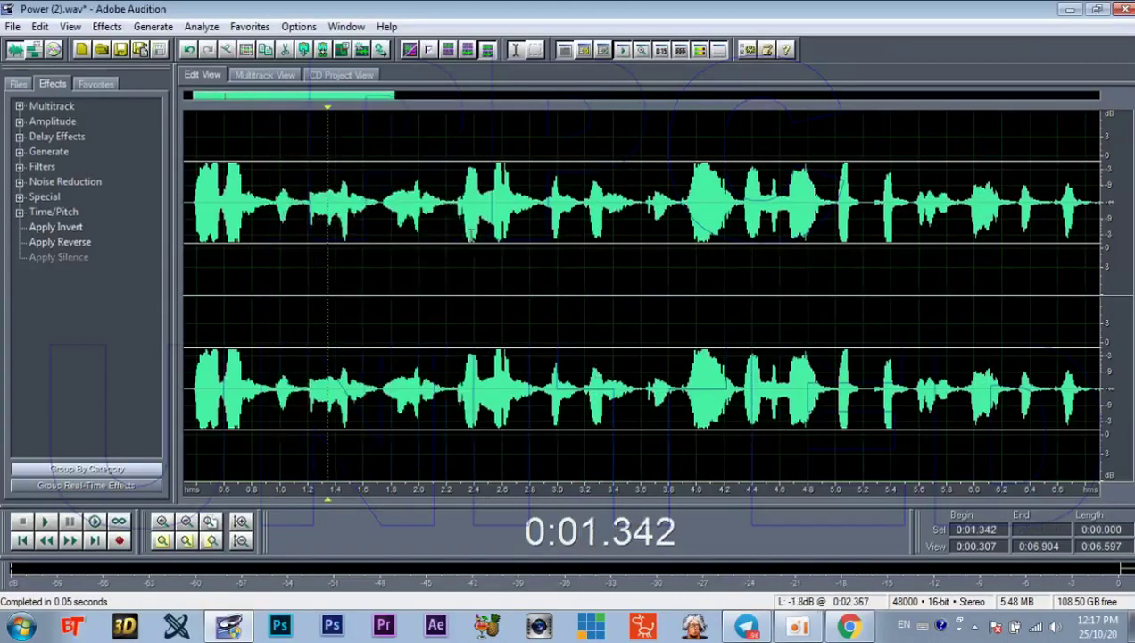
Step: Amplify the section from about 0:00.9 to 0:02.2 by a further 120%, starting from the 3dB Cut preset
{"action": "left_click_drag", "start_coordinate": [446, 205], "coordinate": [273, 190]}
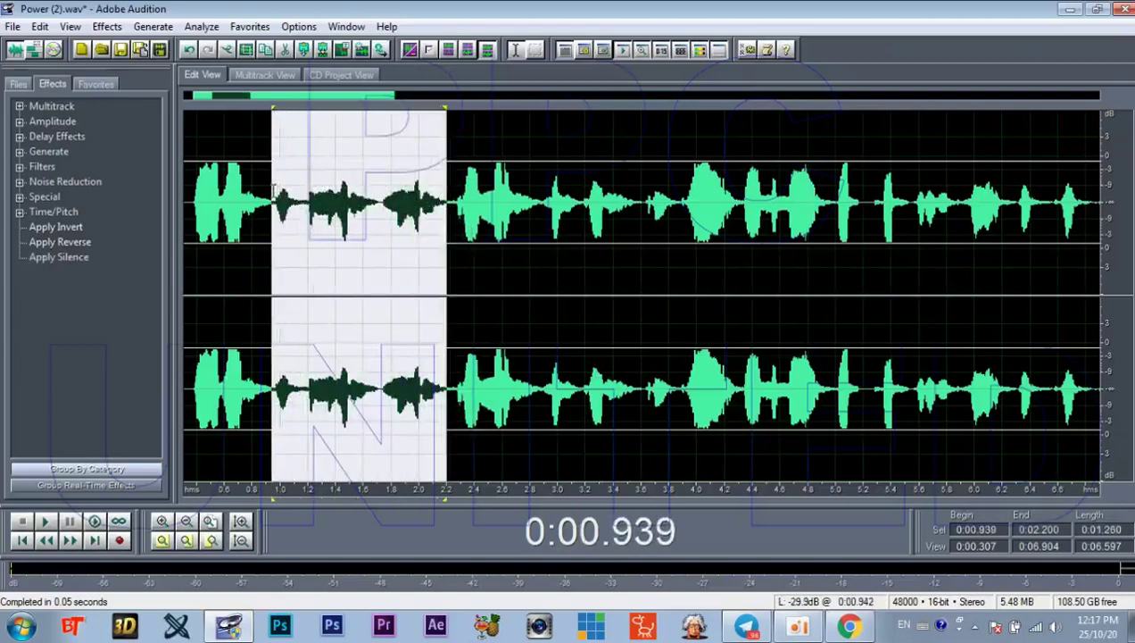
{"action": "left_click", "coordinate": [107, 26]}
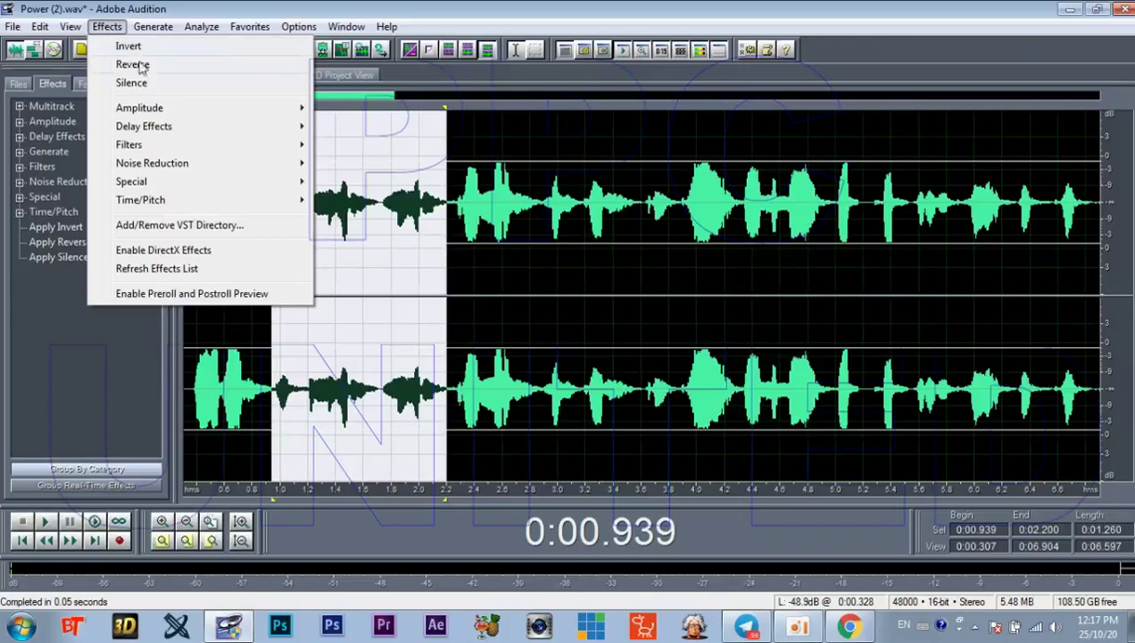
{"action": "mouse_move", "coordinate": [161, 111]}
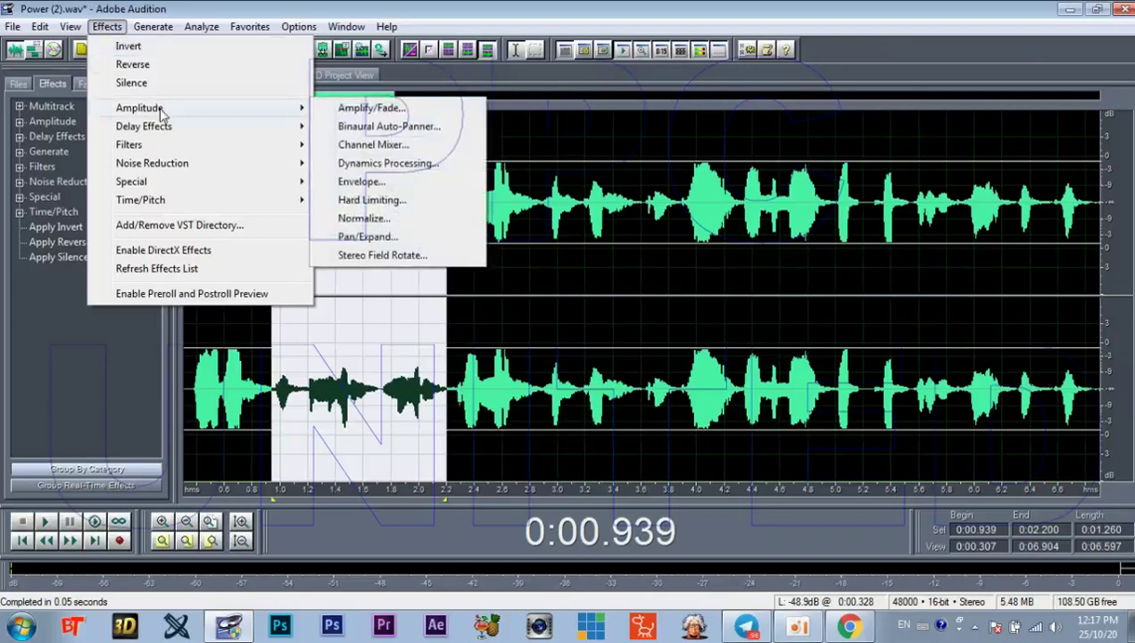
{"action": "left_click", "coordinate": [393, 109]}
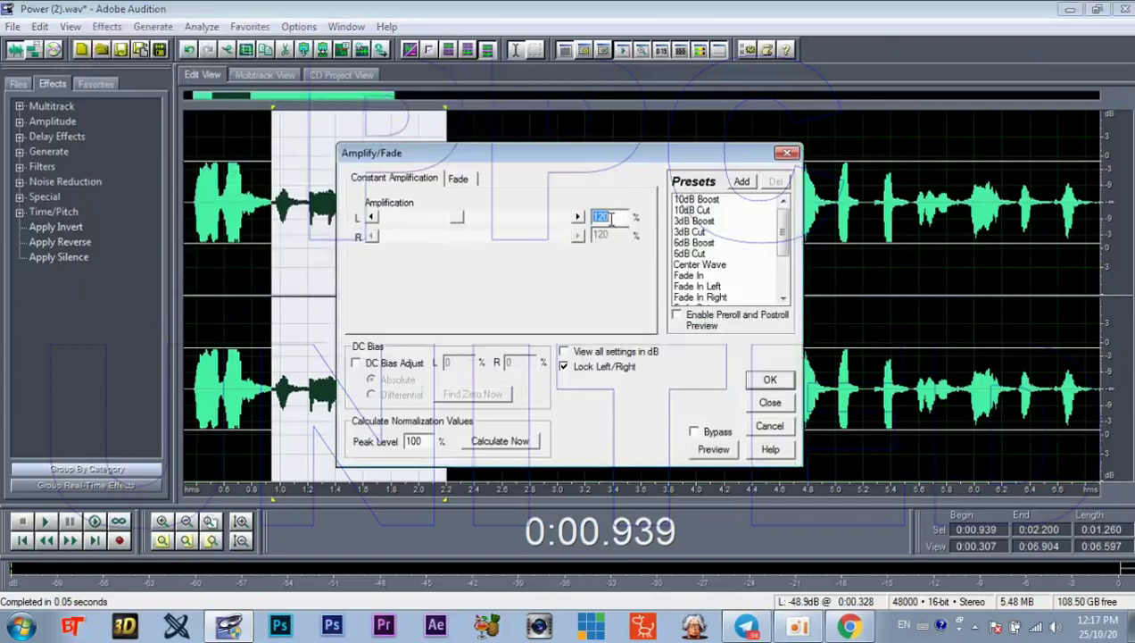
{"action": "left_click", "coordinate": [699, 233]}
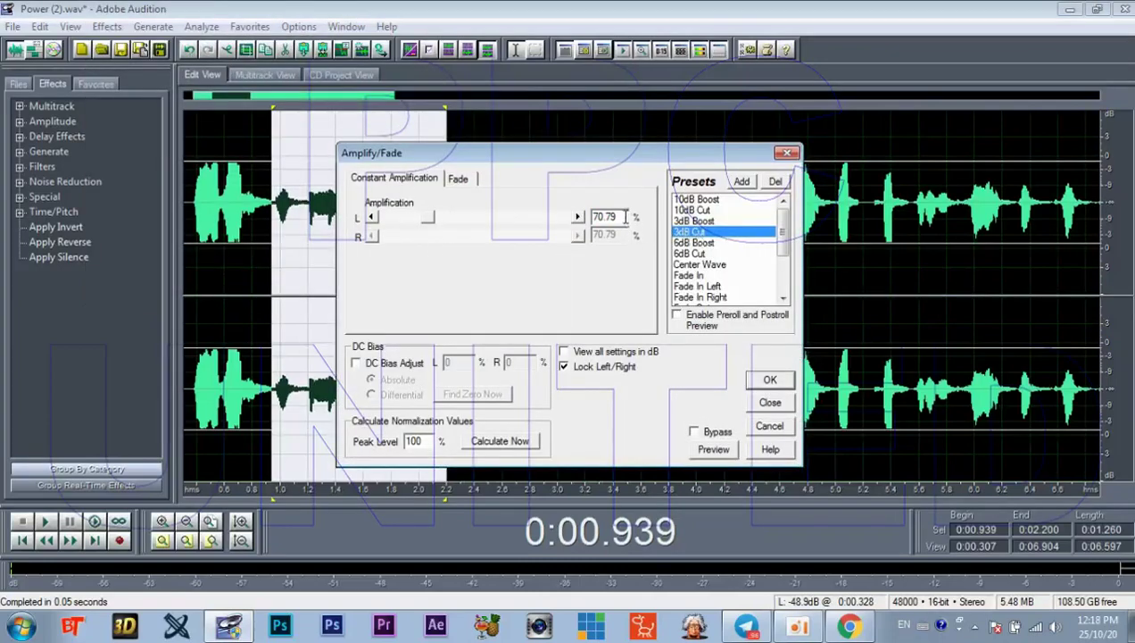
{"action": "left_click_drag", "start_coordinate": [625, 216], "coordinate": [541, 216]}
{"action": "type", "text": "1"}
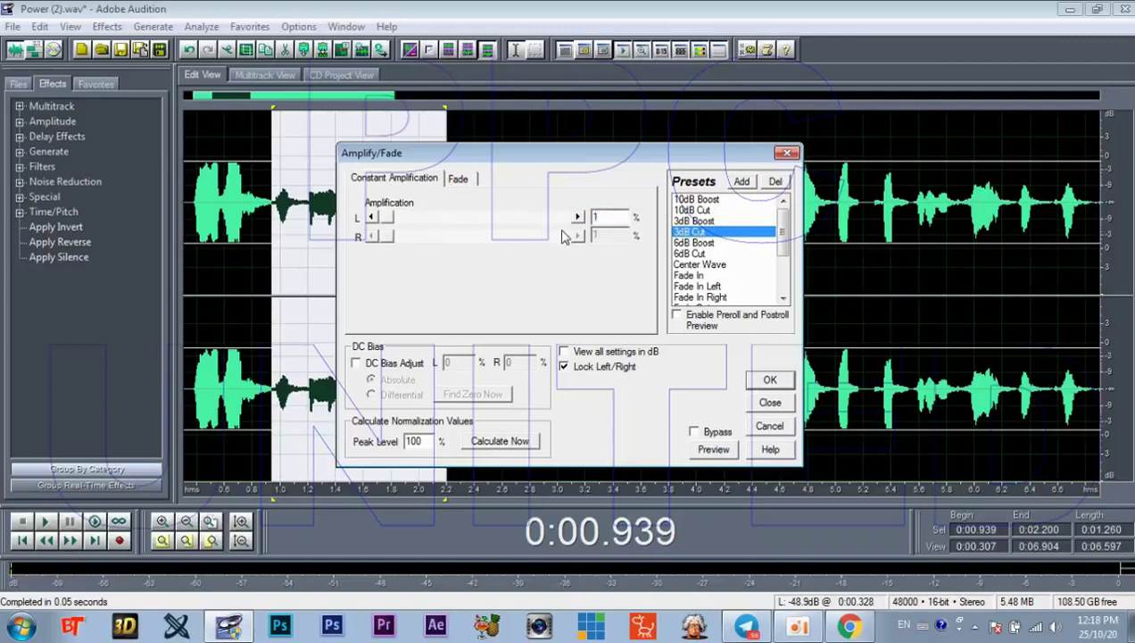
{"action": "type", "text": "0"}
{"action": "key", "text": "BackSpace"}
{"action": "type", "text": "20"}
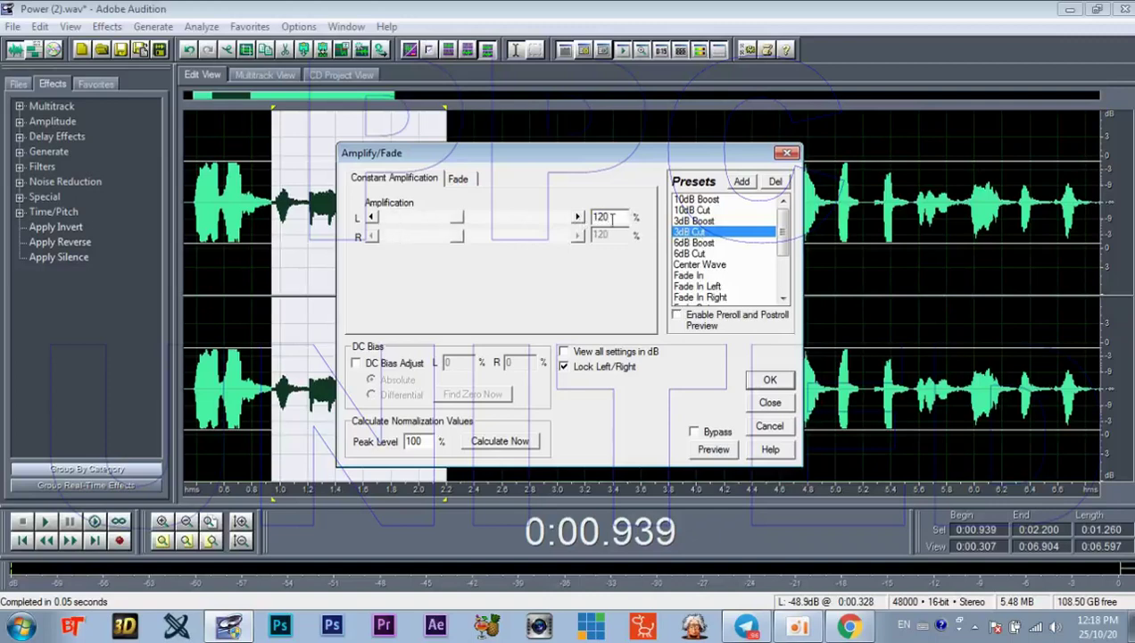
{"action": "left_click", "coordinate": [772, 381]}
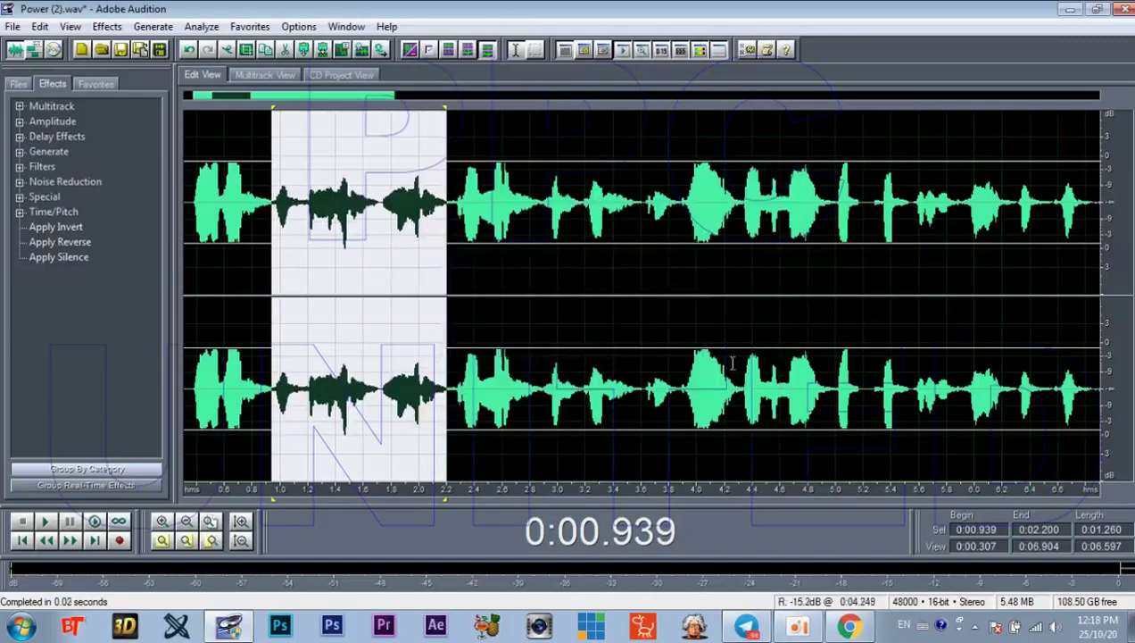
Step: Reduce the peak from about 0:01.42 to 0:01.50 to 90% amplification, starting from the 3dB Cut preset, and clear the selection
{"action": "left_click", "coordinate": [415, 273]}
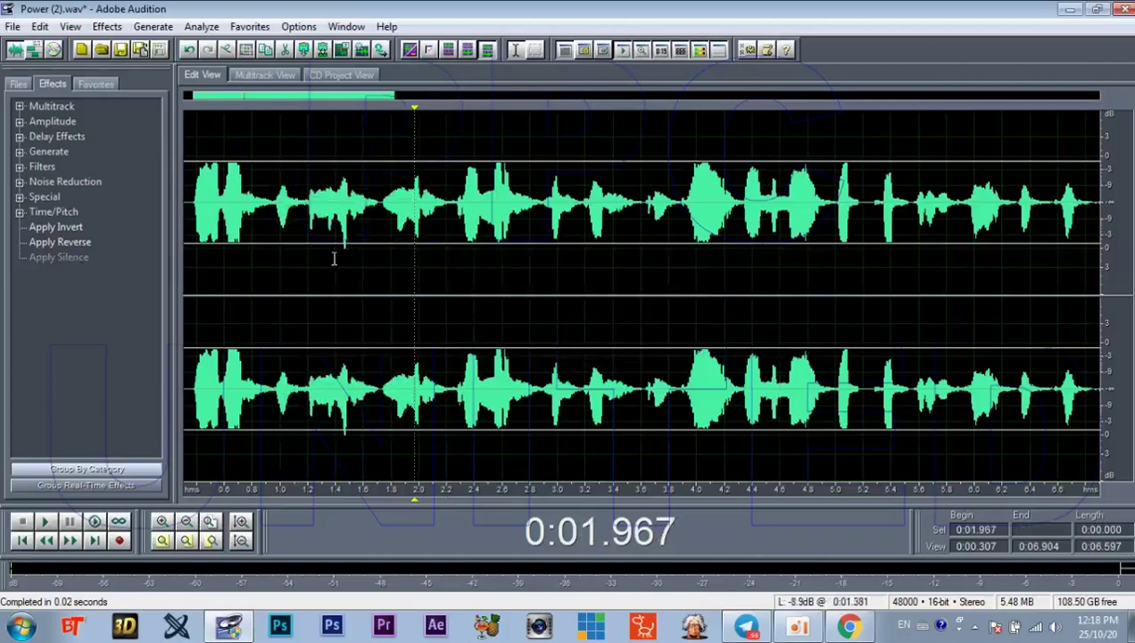
{"action": "left_click", "coordinate": [346, 206]}
{"action": "scroll", "coordinate": [347, 205], "scroll_direction": "up", "scroll_amount": 3}
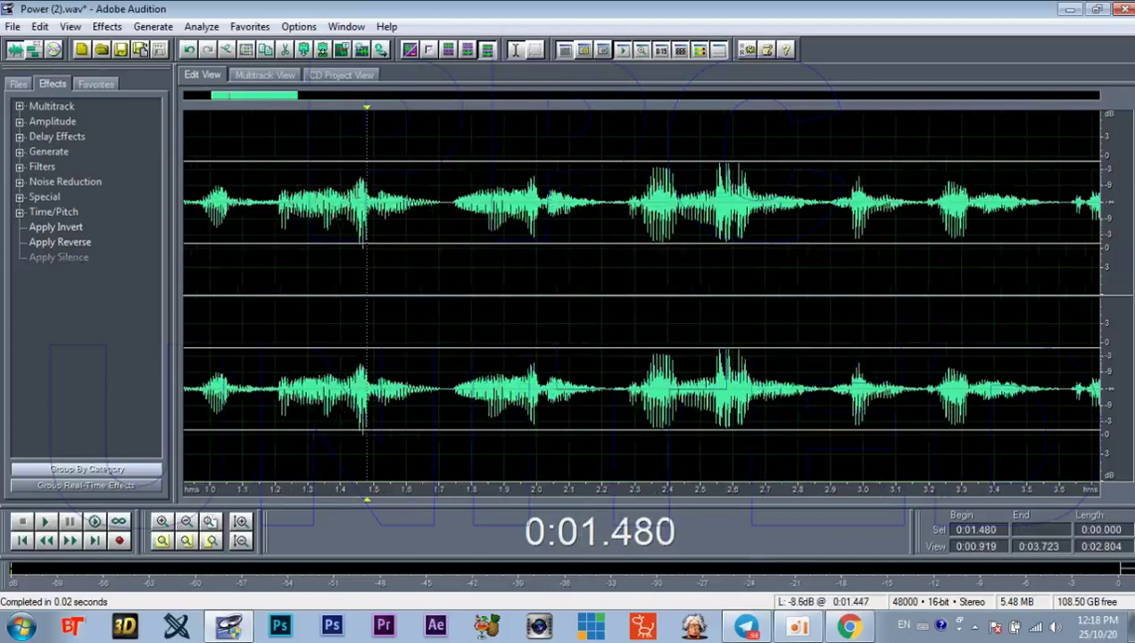
{"action": "left_click_drag", "start_coordinate": [347, 191], "coordinate": [372, 193]}
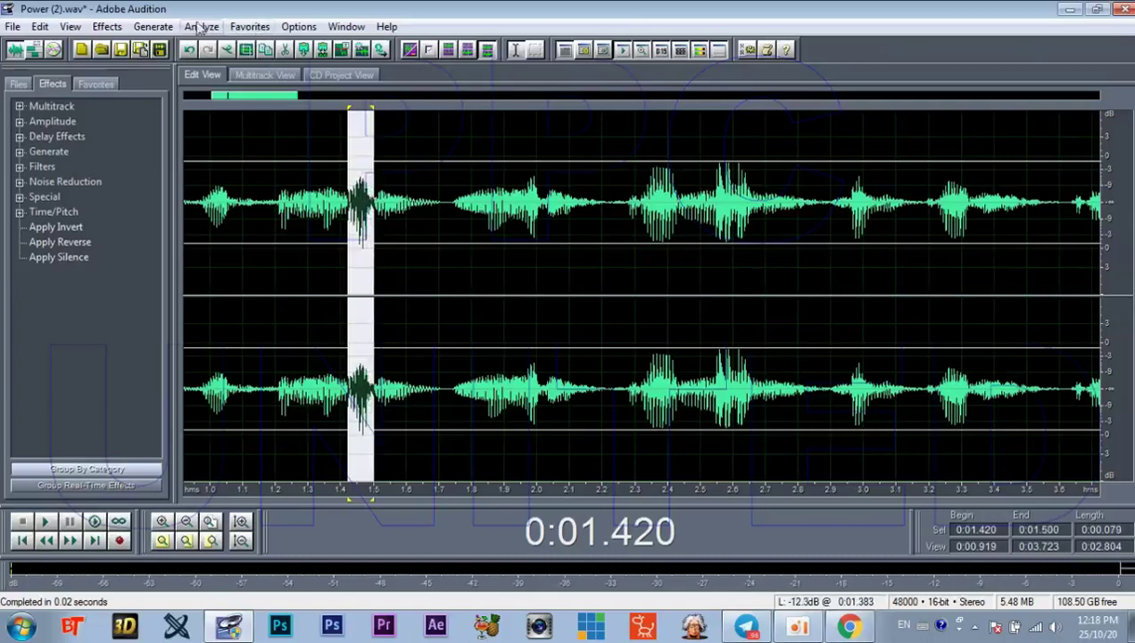
{"action": "left_click", "coordinate": [107, 27]}
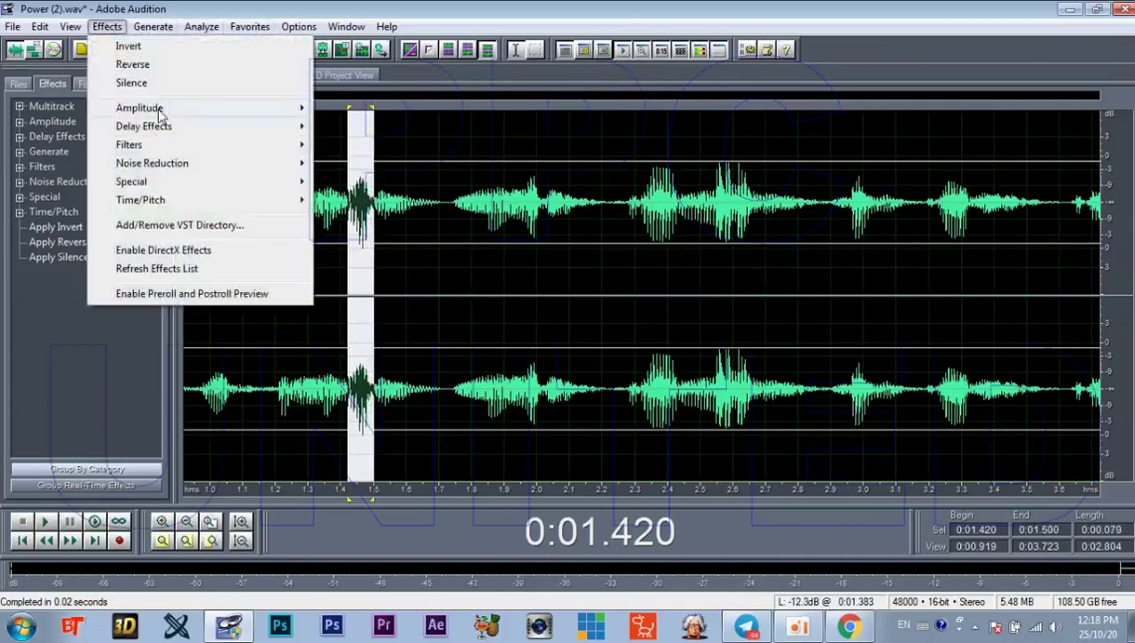
{"action": "mouse_move", "coordinate": [163, 109]}
{"action": "left_click", "coordinate": [373, 109]}
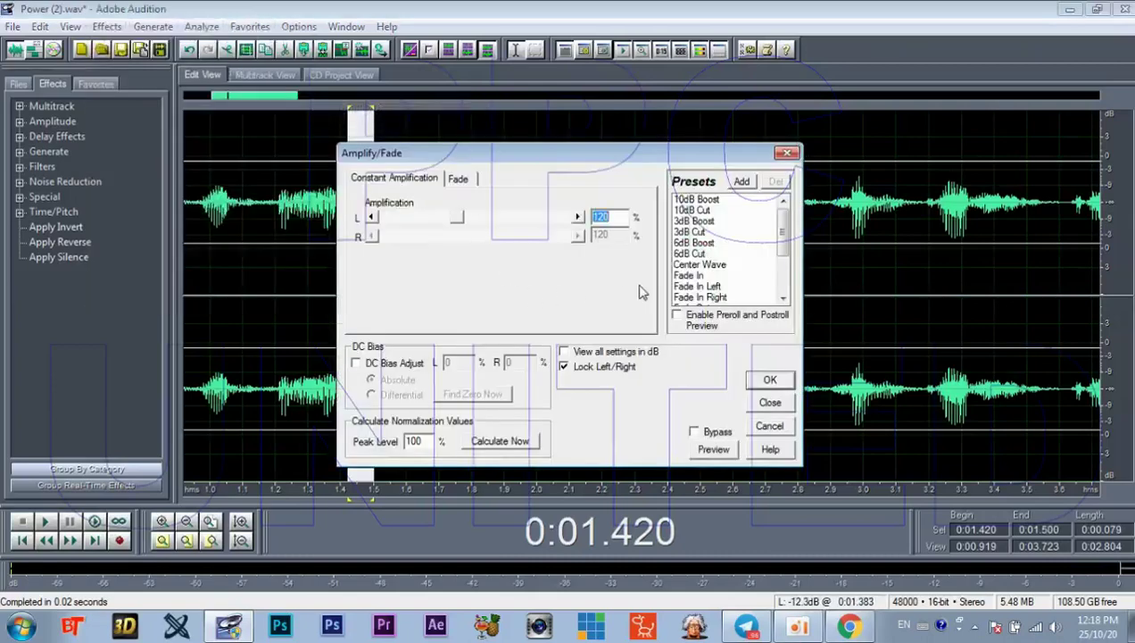
{"action": "left_click", "coordinate": [692, 231]}
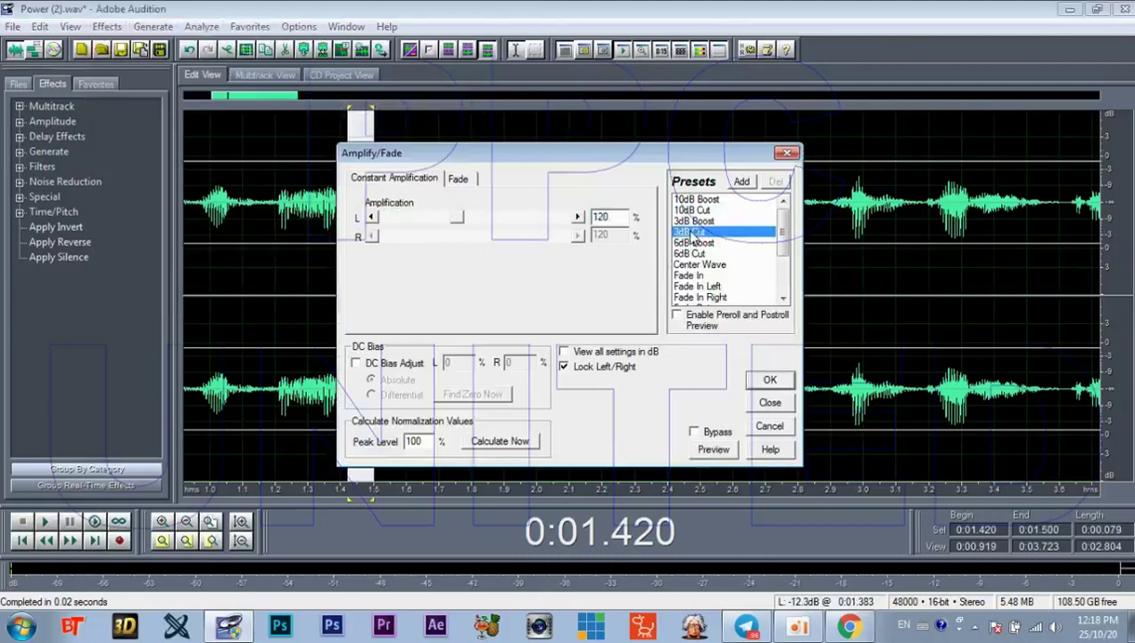
{"action": "double_click", "coordinate": [622, 223]}
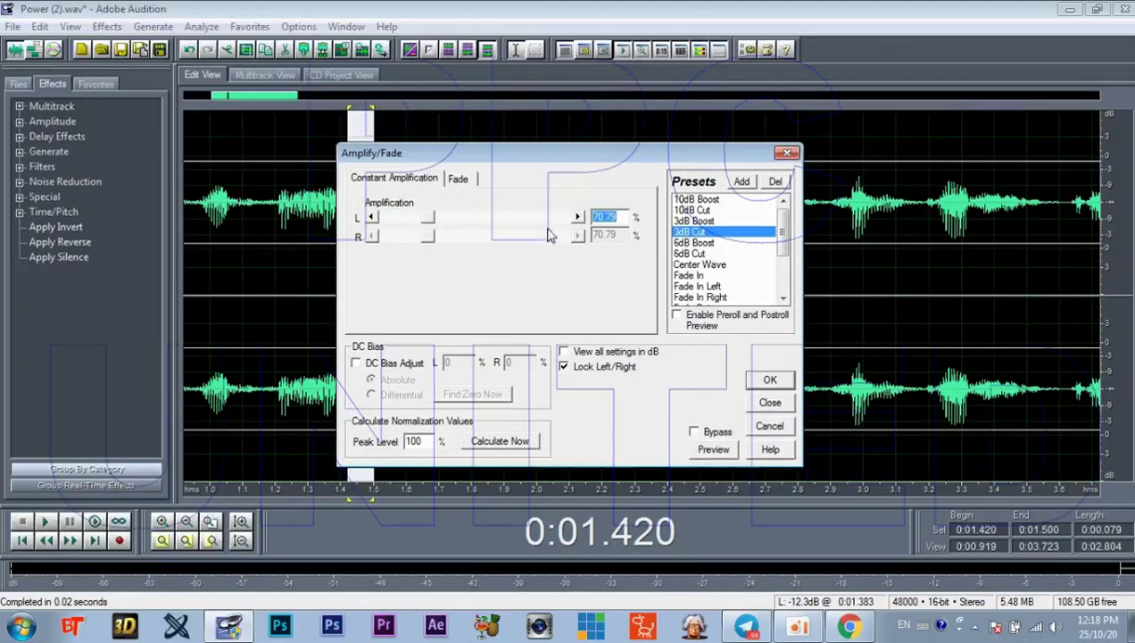
{"action": "type", "text": "90"}
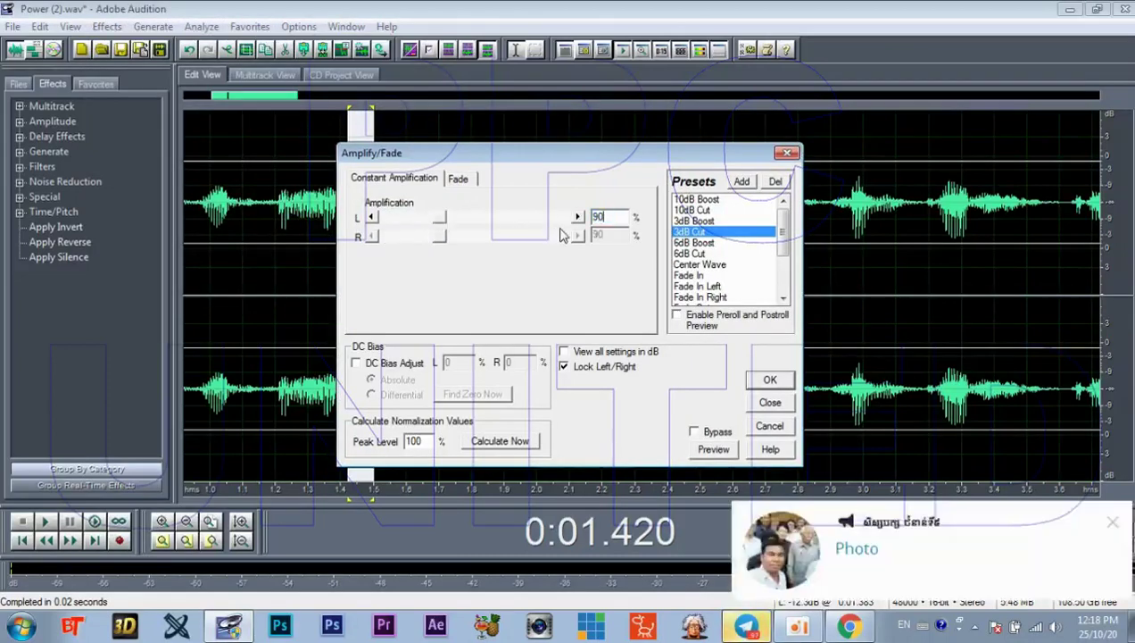
{"action": "left_click", "coordinate": [771, 379]}
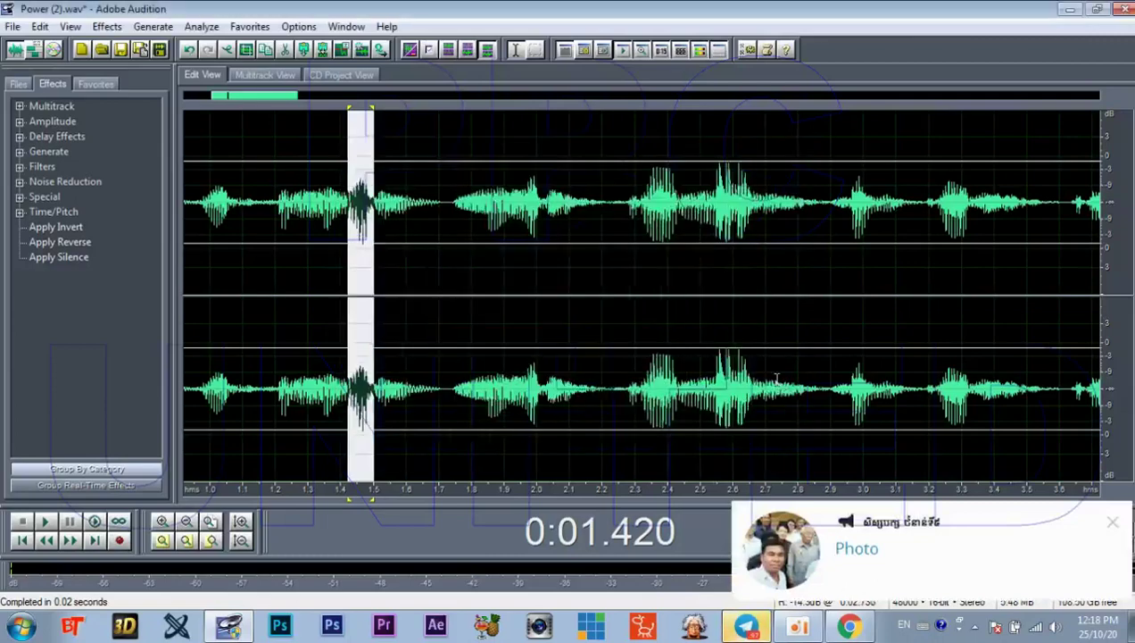
{"action": "left_click", "coordinate": [415, 343]}
Step: Amplify the quiet section from about 0:00.94 to 0:01.40 to 130%, starting from the 3dB Boost preset, and clear the selection
{"action": "scroll", "coordinate": [414, 342], "scroll_direction": "down", "scroll_amount": 1}
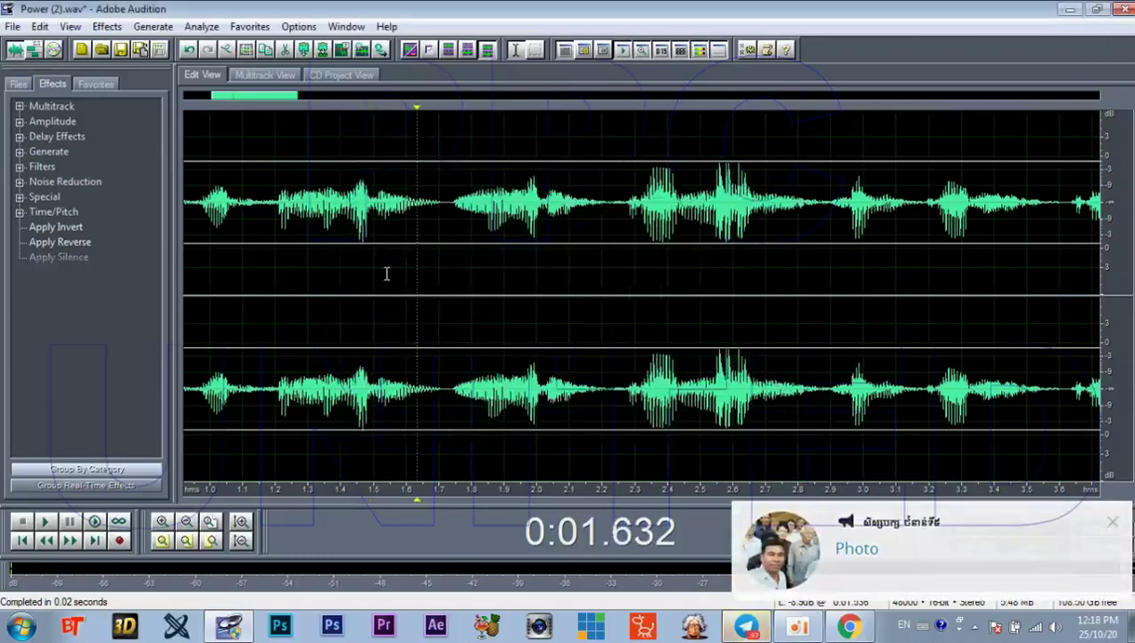
{"action": "scroll", "coordinate": [389, 268], "scroll_direction": "down", "scroll_amount": 1}
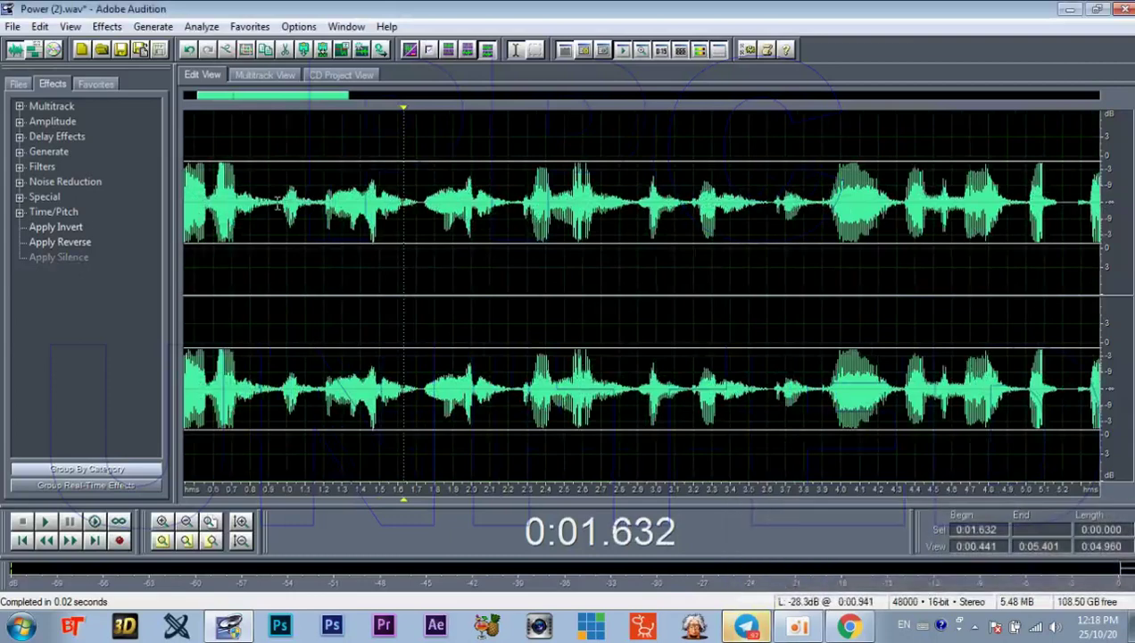
{"action": "left_click_drag", "start_coordinate": [276, 196], "coordinate": [359, 228]}
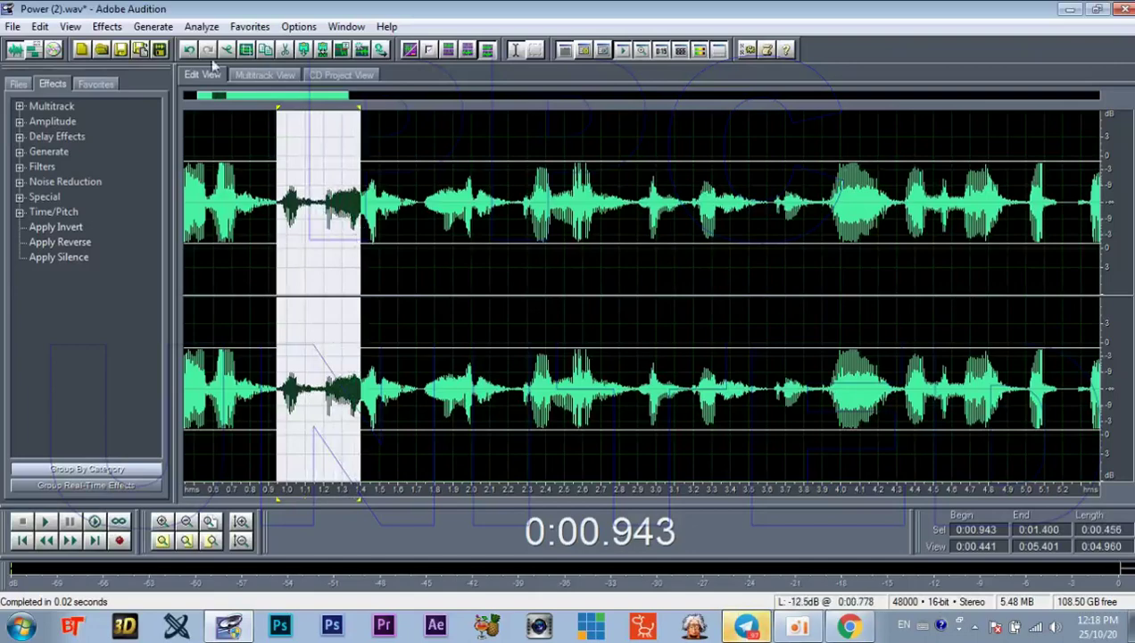
{"action": "left_click", "coordinate": [113, 29]}
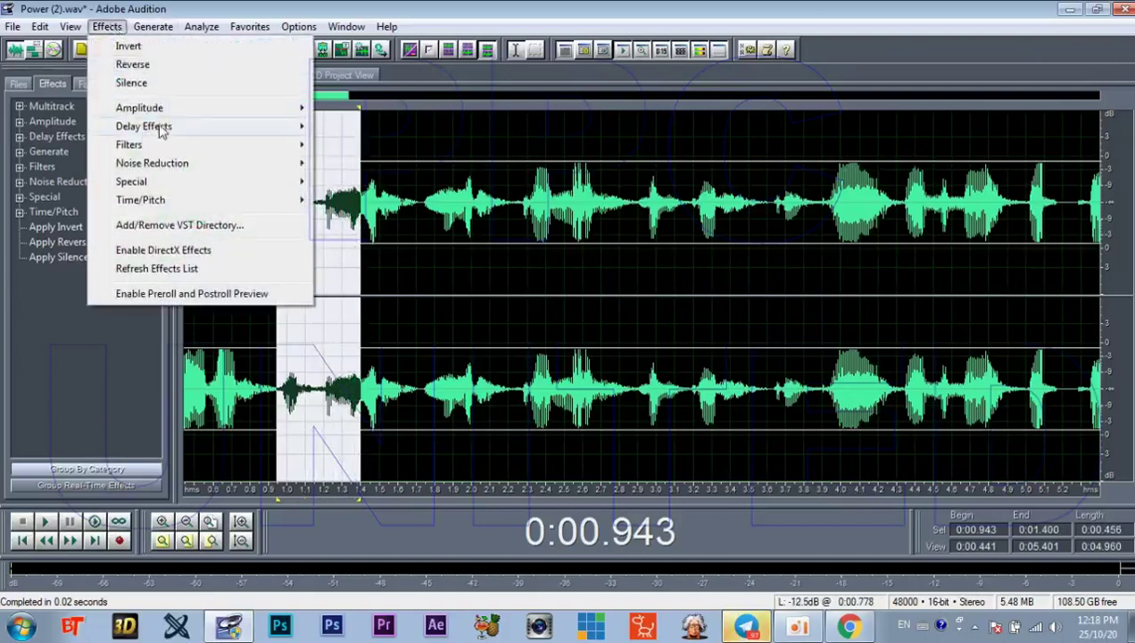
{"action": "mouse_move", "coordinate": [159, 111]}
{"action": "left_click", "coordinate": [373, 108]}
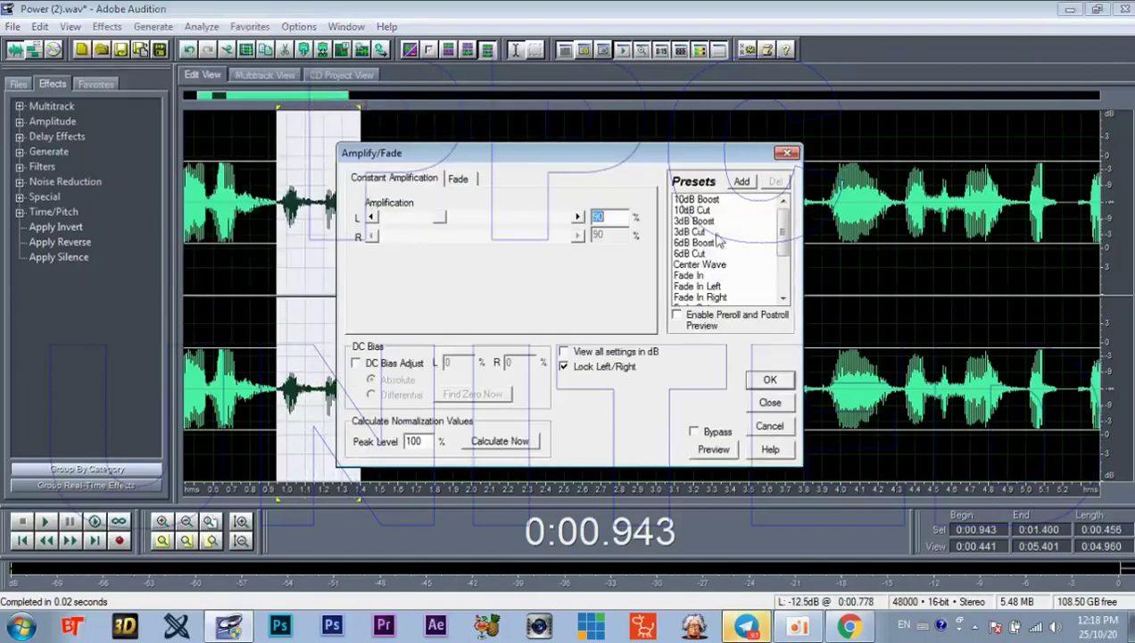
{"action": "left_click", "coordinate": [708, 223]}
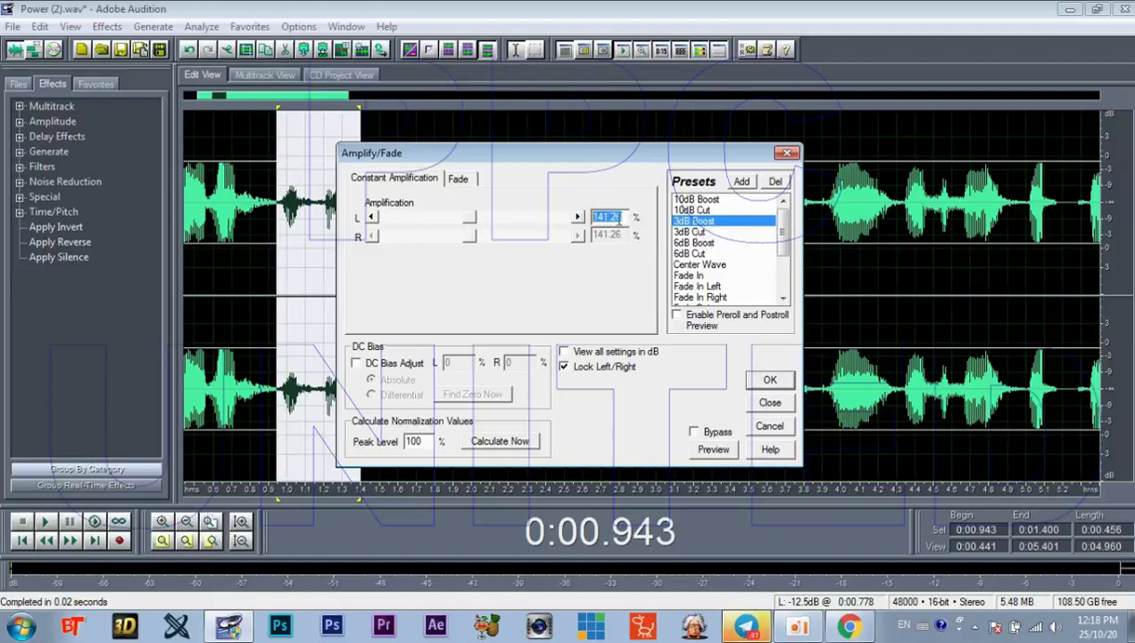
{"action": "type", "text": "13"}
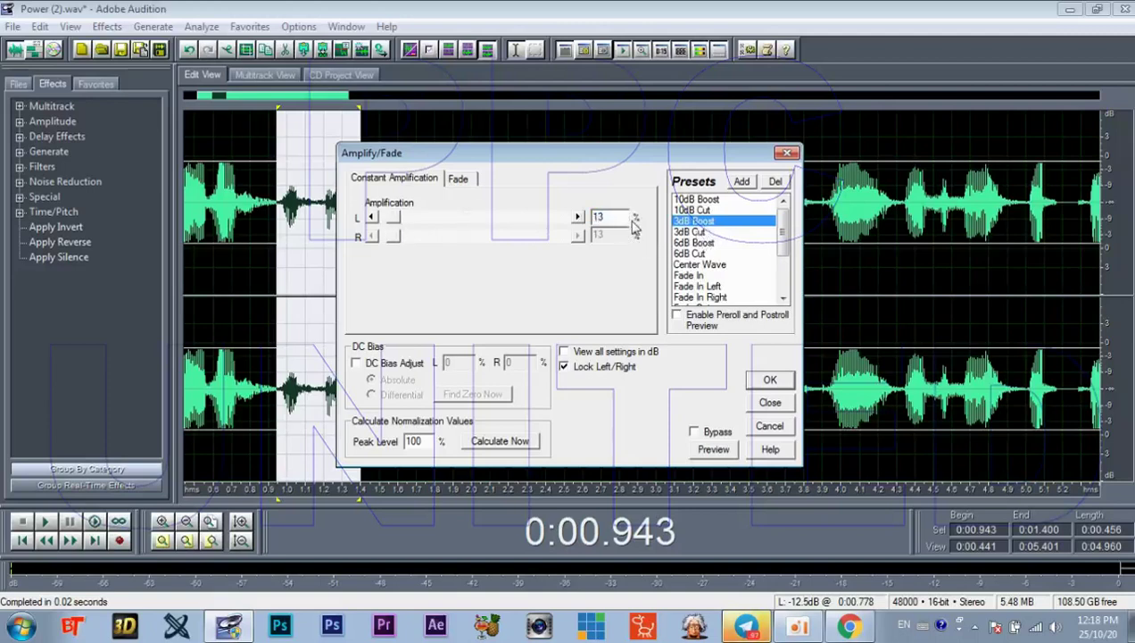
{"action": "type", "text": "0"}
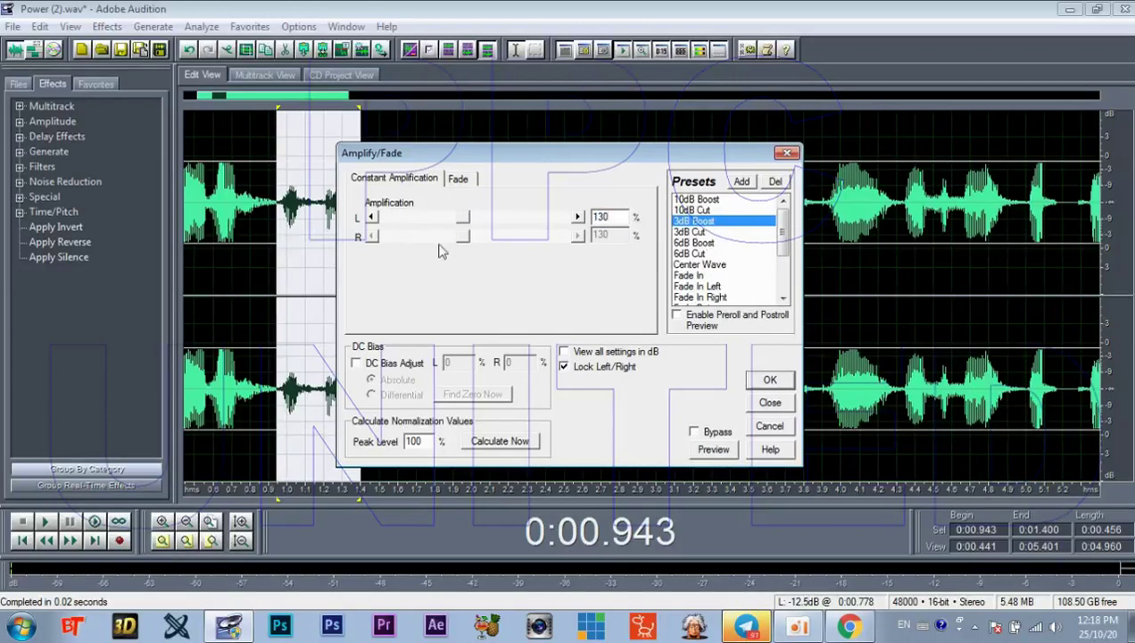
{"action": "left_click", "coordinate": [770, 382]}
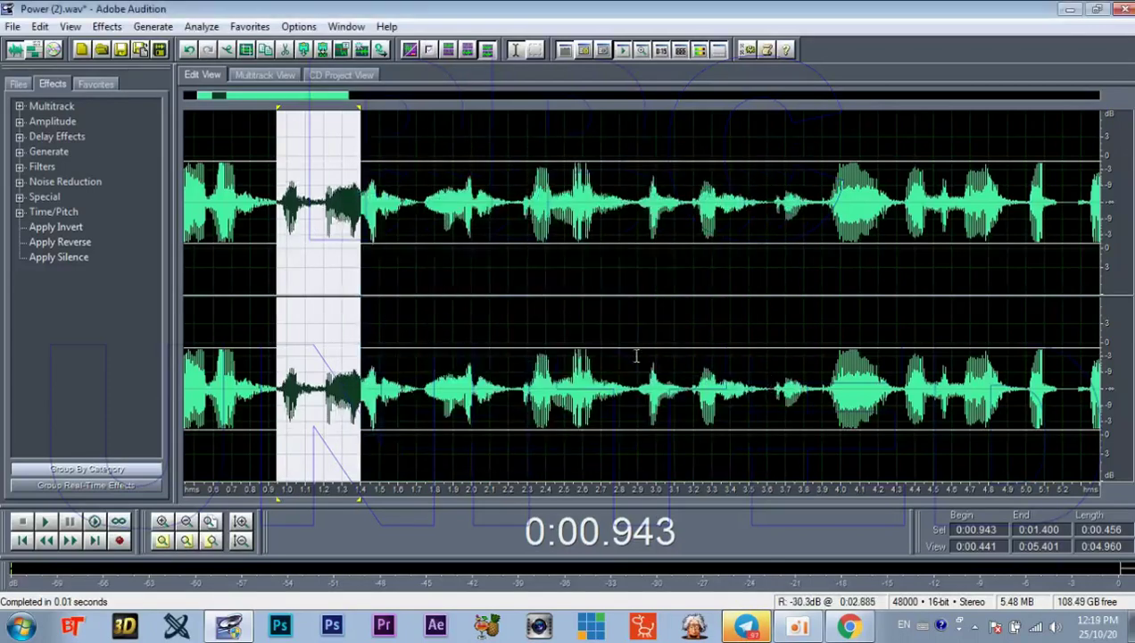
{"action": "left_click", "coordinate": [513, 330]}
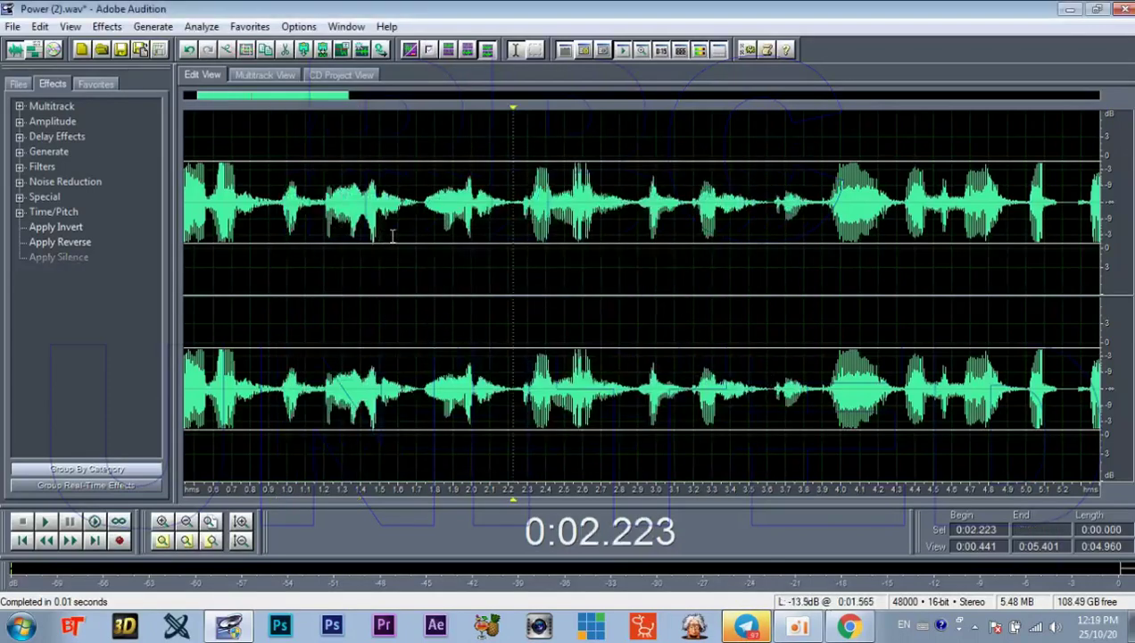
Step: Try amplifying the section from about 0:01.73 to 0:02.23 to 130%, then undo that amplification
{"action": "left_click_drag", "start_coordinate": [423, 209], "coordinate": [512, 209]}
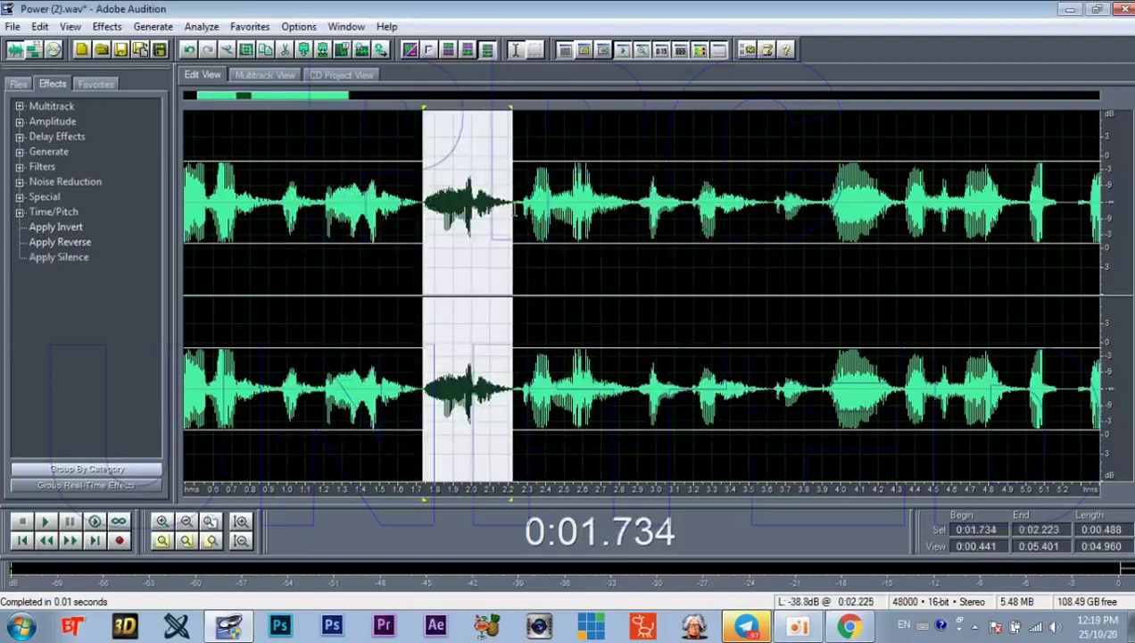
{"action": "left_click", "coordinate": [107, 26]}
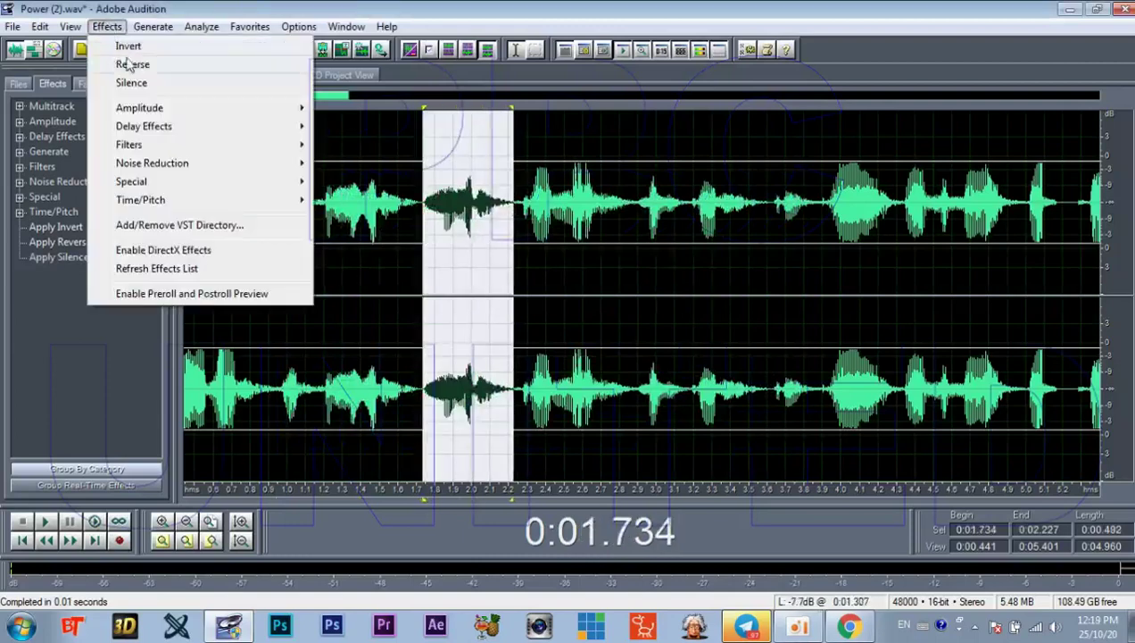
{"action": "mouse_move", "coordinate": [304, 108]}
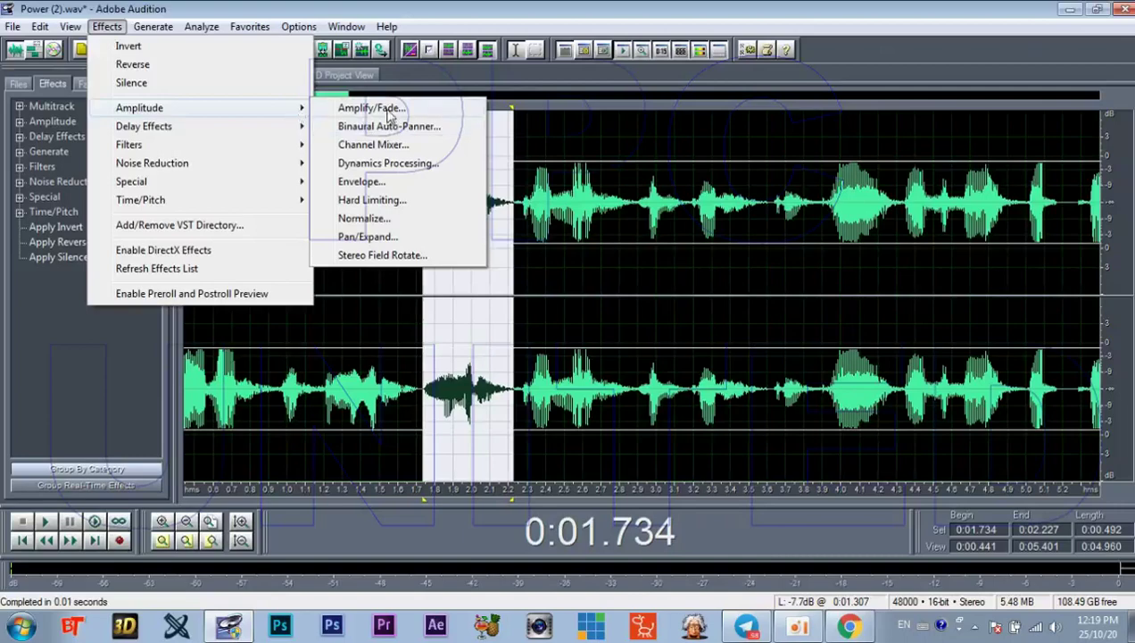
{"action": "left_click", "coordinate": [389, 108]}
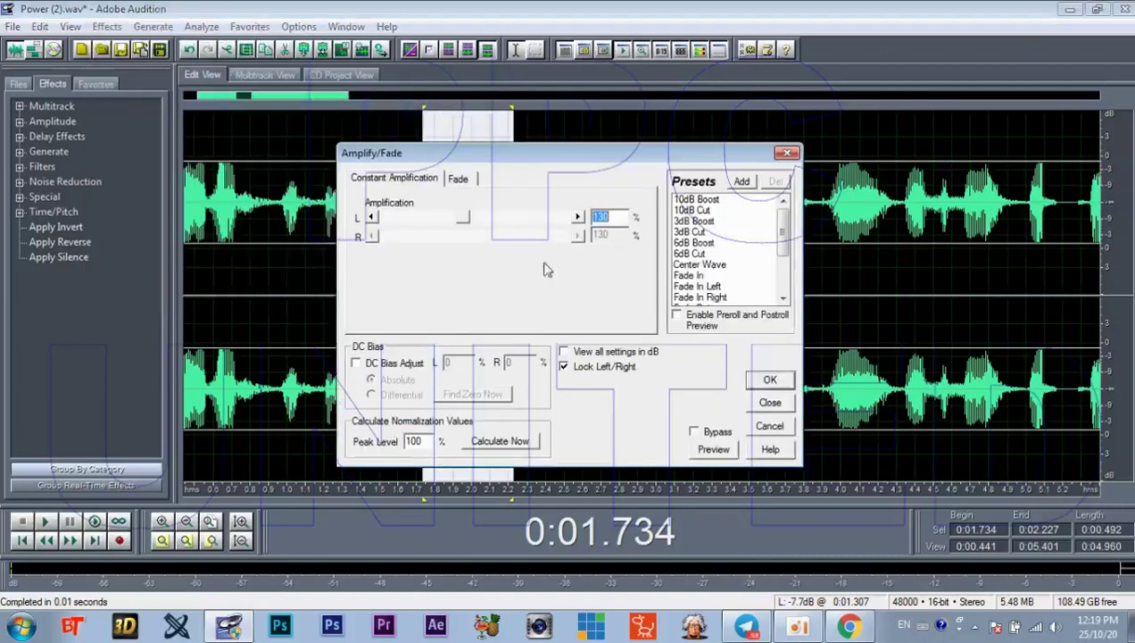
{"action": "left_click", "coordinate": [770, 380]}
{"action": "left_click", "coordinate": [514, 337]}
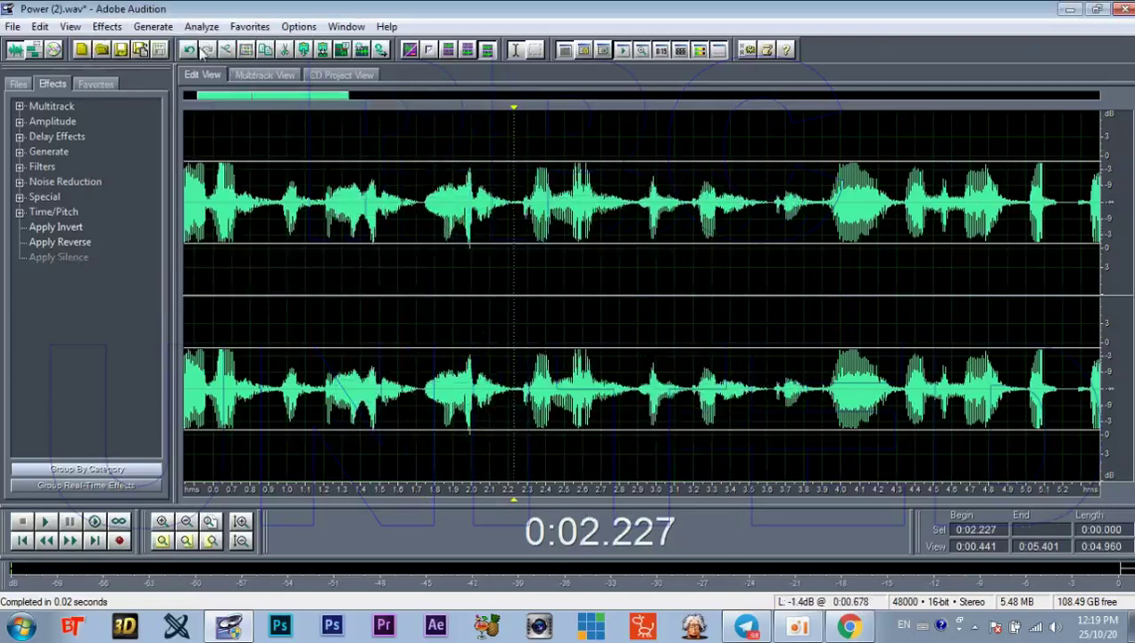
{"action": "left_click", "coordinate": [190, 50]}
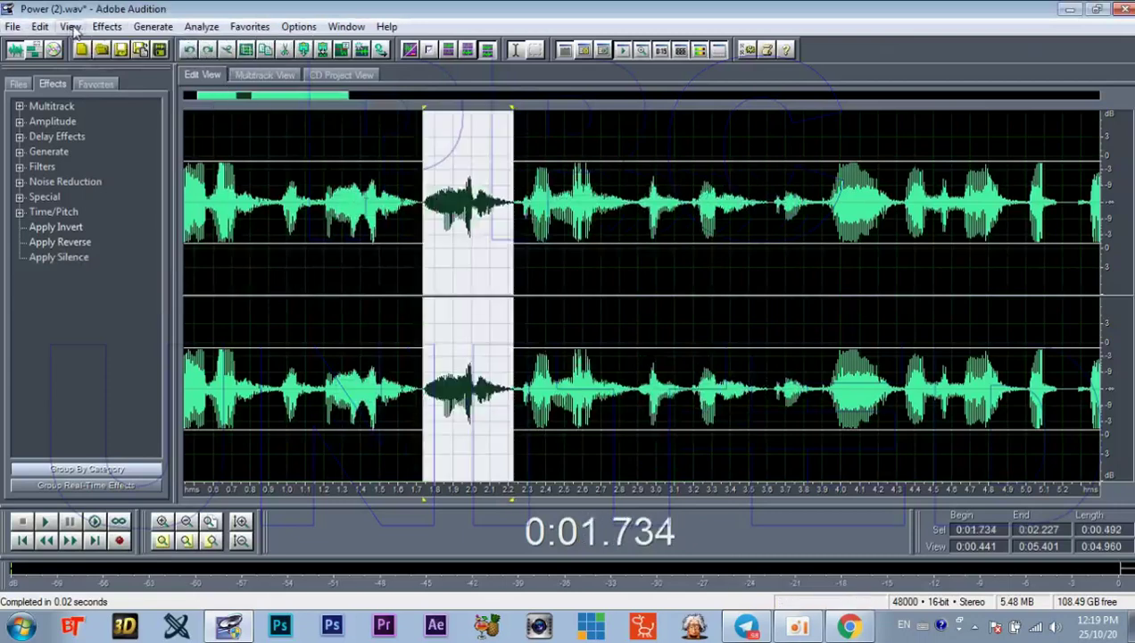
Step: Amplify the section from about 0:01.73 to 0:02.23 to 110% and clear the selection
{"action": "left_click", "coordinate": [106, 26]}
{"action": "mouse_move", "coordinate": [212, 112]}
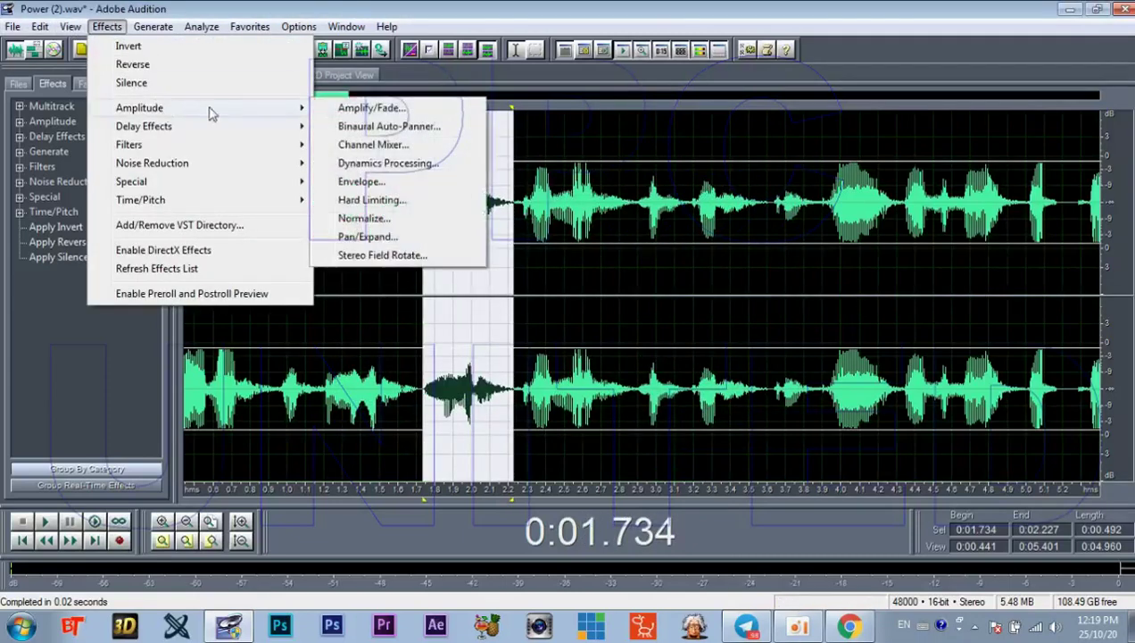
{"action": "left_click", "coordinate": [352, 111]}
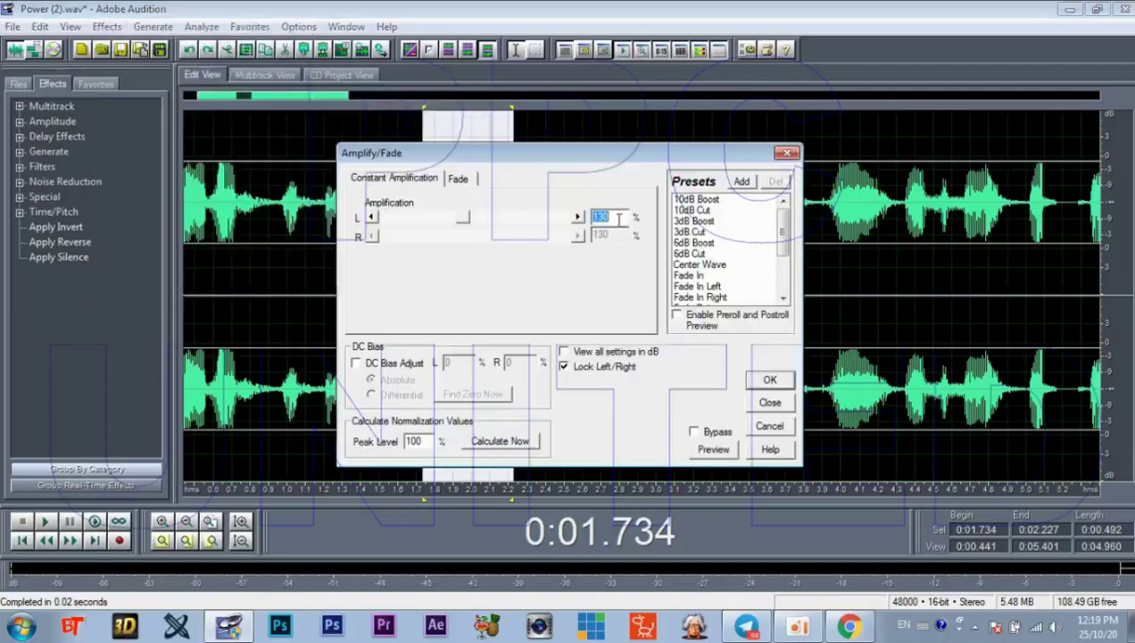
{"action": "type", "text": "110"}
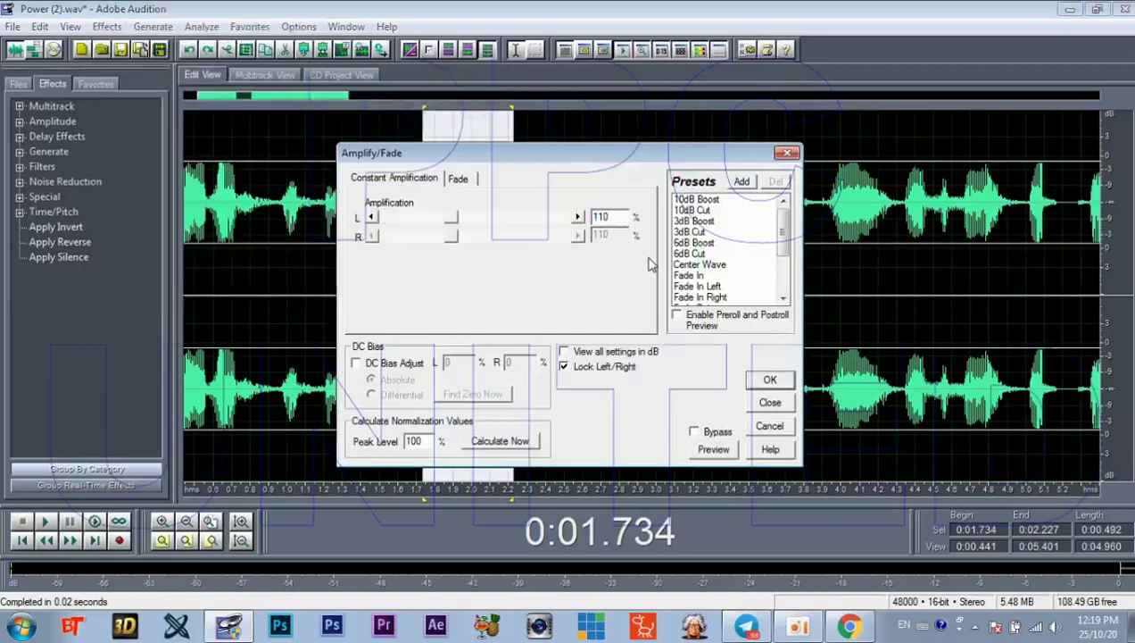
{"action": "left_click", "coordinate": [770, 380]}
{"action": "left_click", "coordinate": [505, 316]}
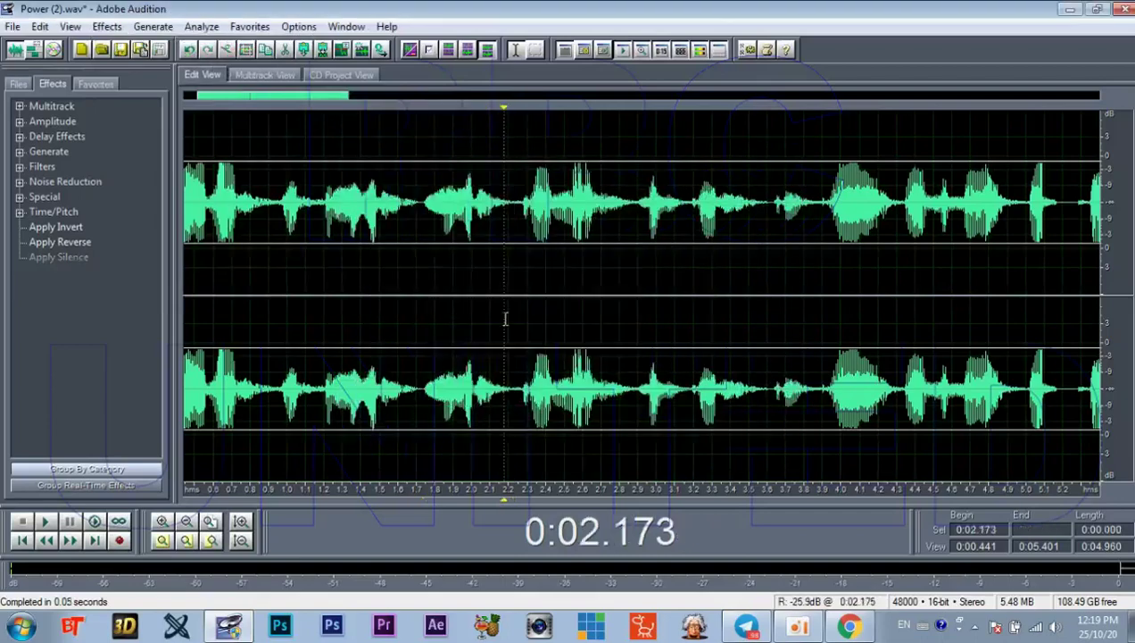
Step: Amplify the quiet section from about 0:03.60 to 0:03.87 with the 3dB Boost preset
{"action": "scroll", "coordinate": [482, 228], "scroll_direction": "down", "scroll_amount": 2}
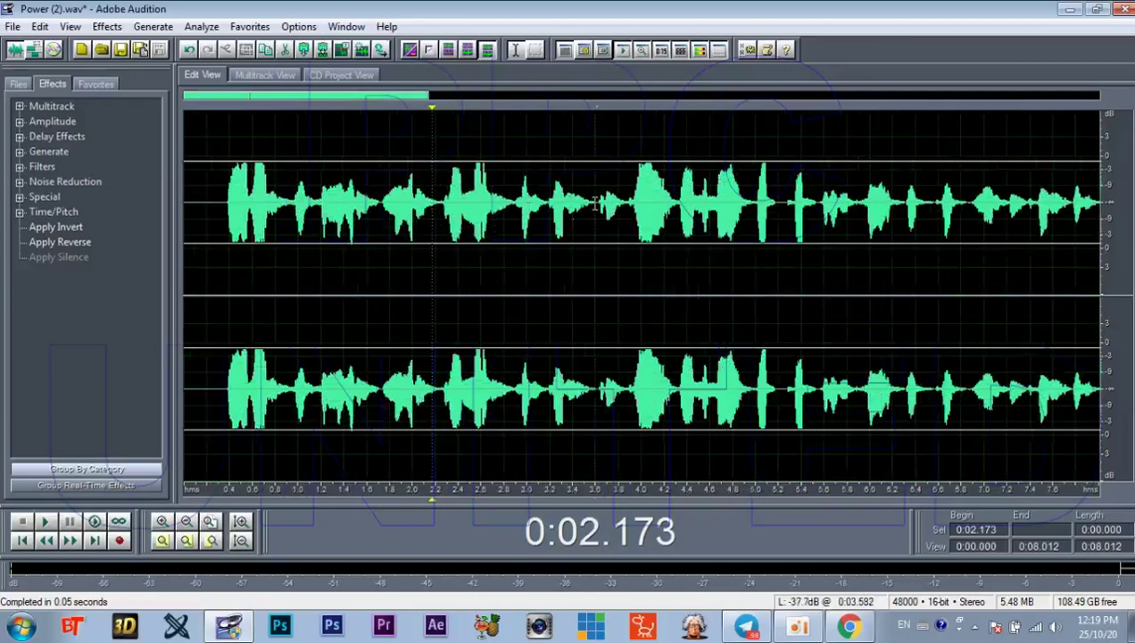
{"action": "left_click_drag", "start_coordinate": [595, 203], "coordinate": [626, 204]}
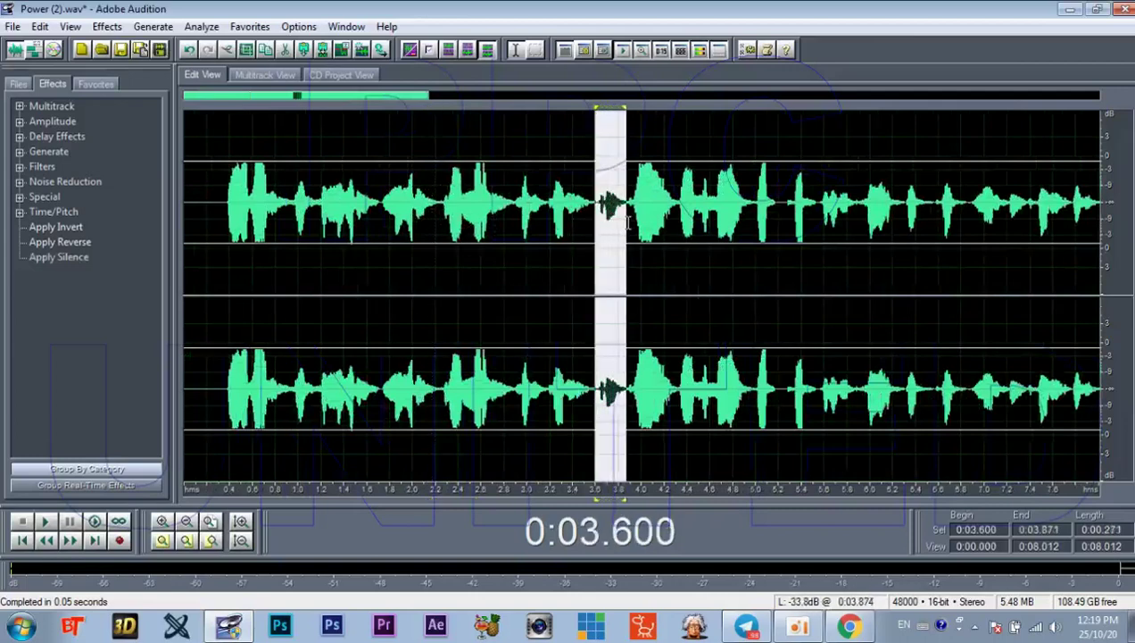
{"action": "left_click", "coordinate": [111, 27]}
{"action": "mouse_move", "coordinate": [176, 106]}
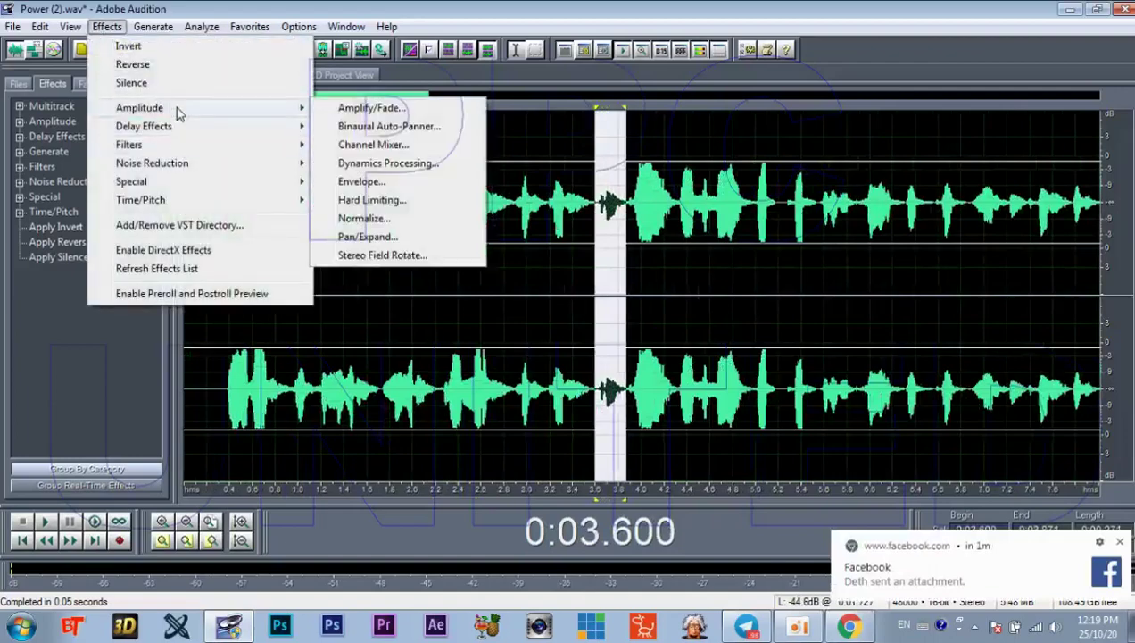
{"action": "left_click", "coordinate": [369, 108]}
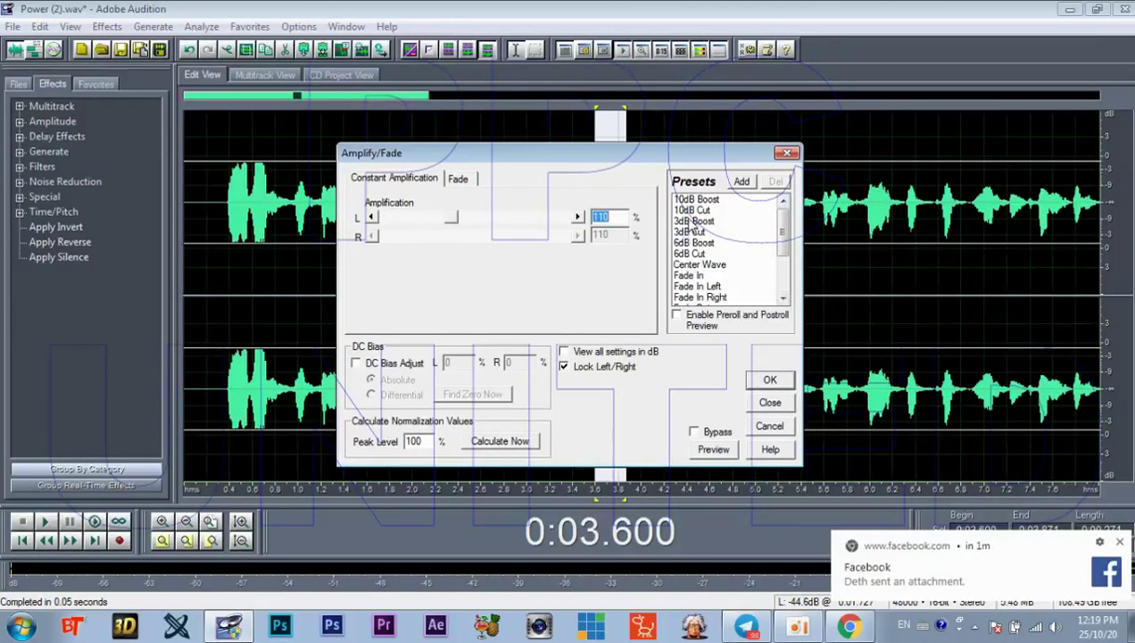
{"action": "left_click", "coordinate": [694, 222]}
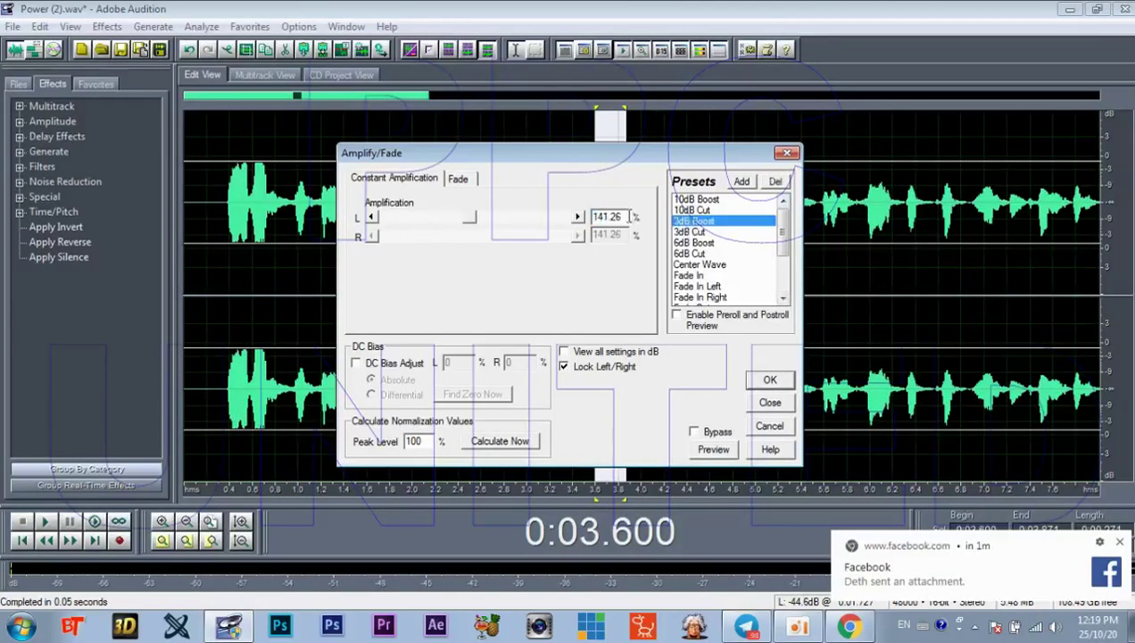
{"action": "left_click", "coordinate": [770, 380]}
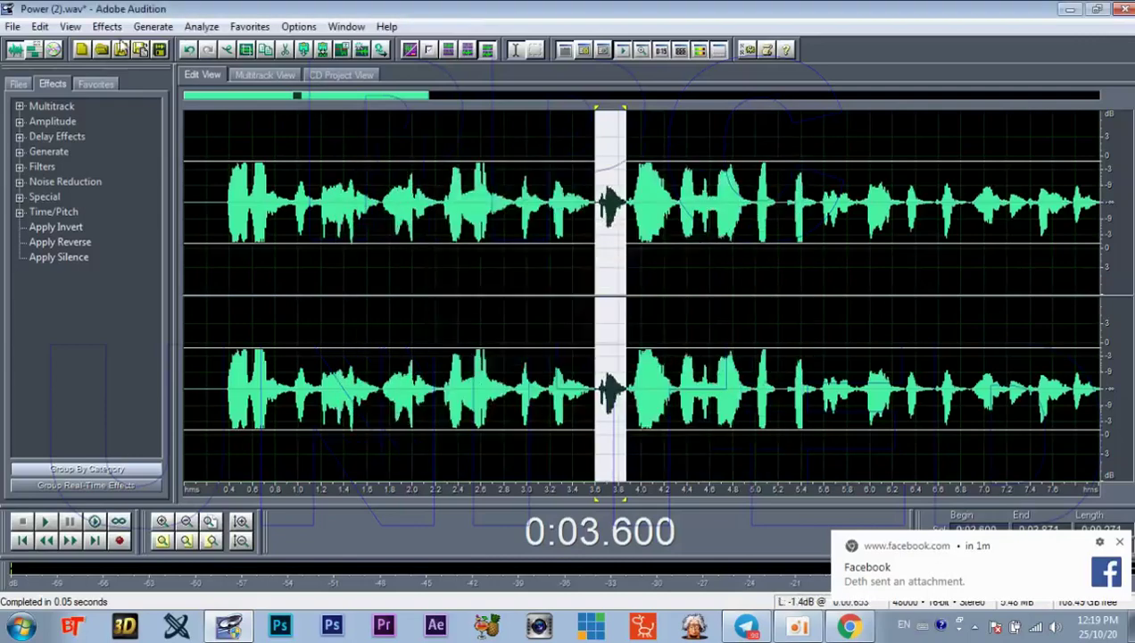
Step: Amplify the section from about 0:03.60 to 0:03.87 a second time with the same amplification settings and clear the selection
{"action": "left_click", "coordinate": [107, 26]}
{"action": "mouse_move", "coordinate": [152, 108]}
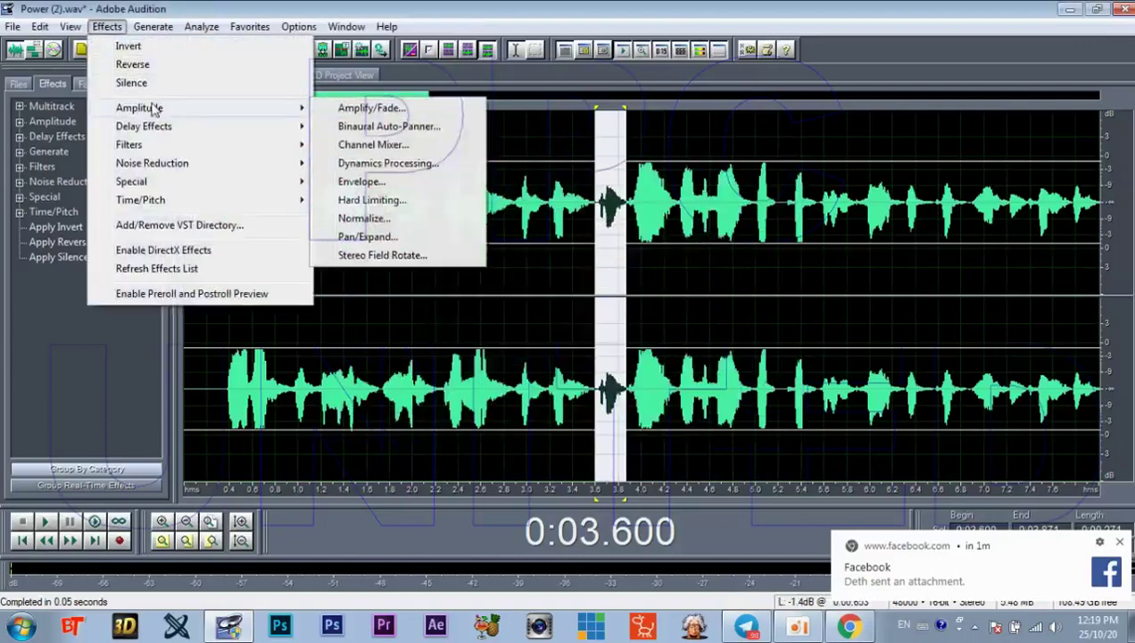
{"action": "left_click", "coordinate": [369, 108]}
{"action": "left_click", "coordinate": [769, 379]}
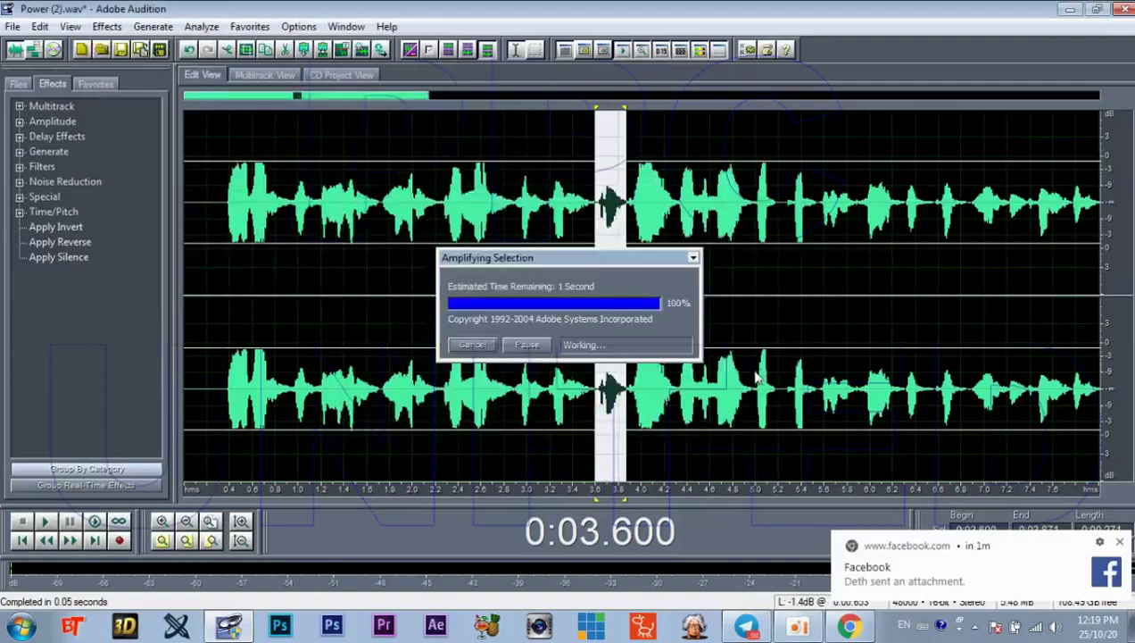
{"action": "left_click", "coordinate": [609, 261]}
{"action": "left_click", "coordinate": [623, 226]}
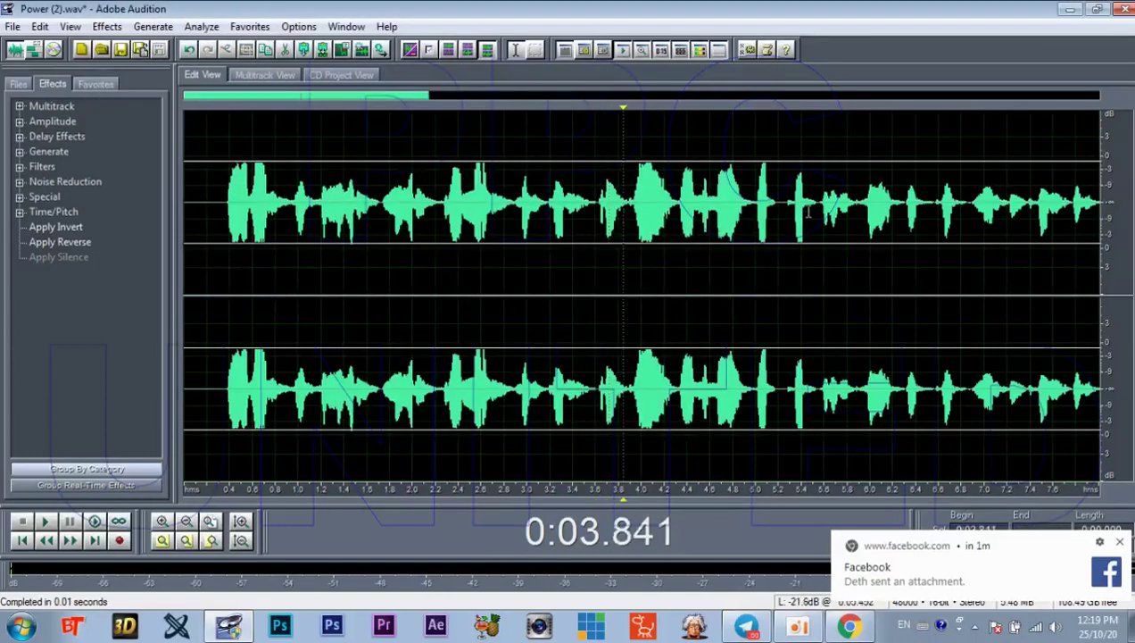
Step: Play back the passage from about 0:00.2 to 0:10.2 to check its loudness by ear, and clear the selection
{"action": "left_click_drag", "start_coordinate": [815, 202], "coordinate": [228, 232]}
{"action": "left_click", "coordinate": [343, 252]}
{"action": "scroll", "coordinate": [382, 258], "scroll_direction": "down", "scroll_amount": 2}
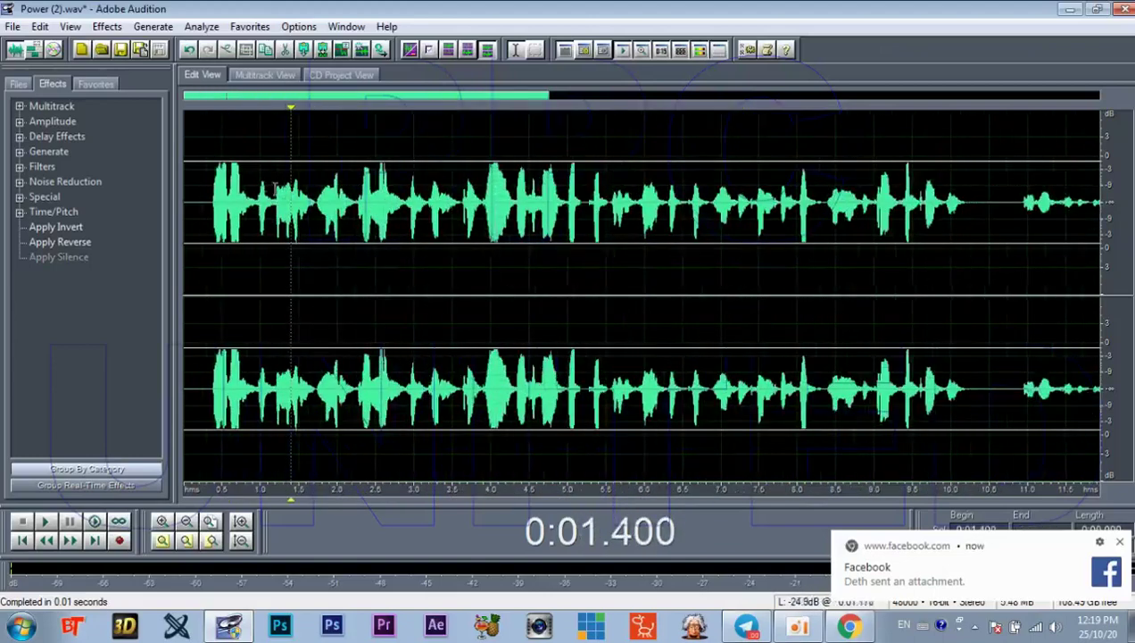
{"action": "left_click_drag", "start_coordinate": [201, 187], "coordinate": [967, 217]}
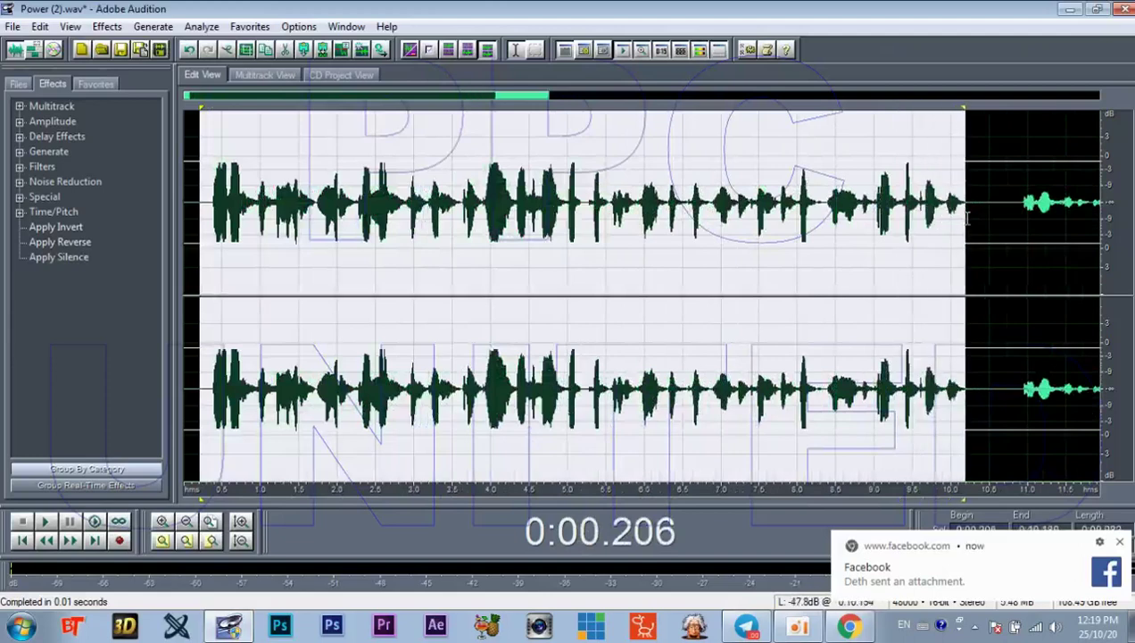
{"action": "key", "text": "space"}
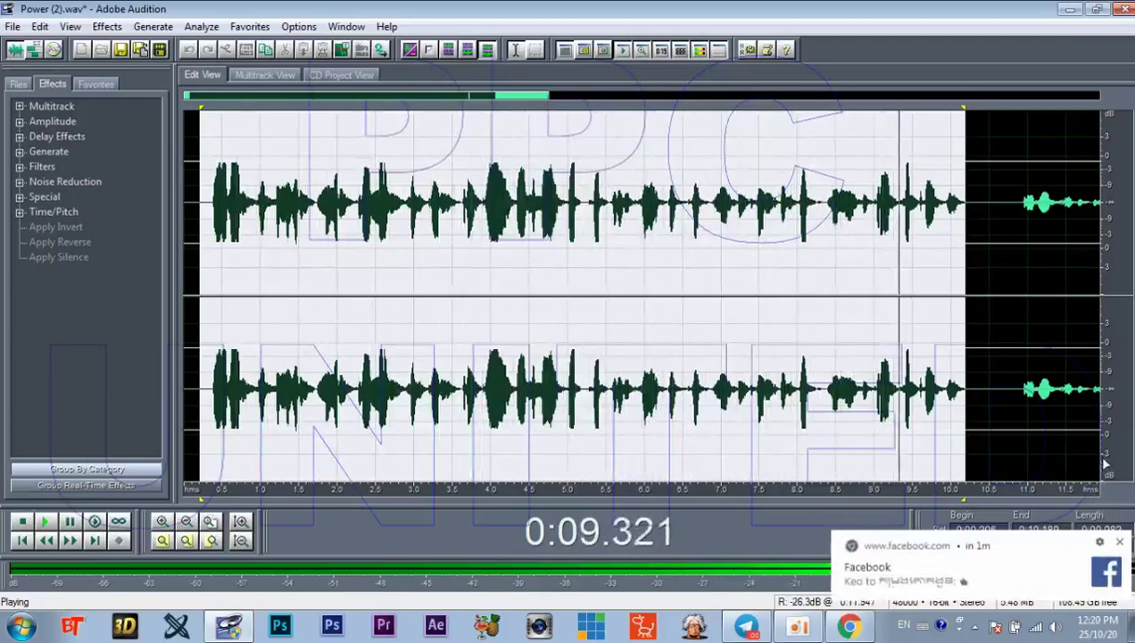
{"action": "left_click", "coordinate": [629, 311]}
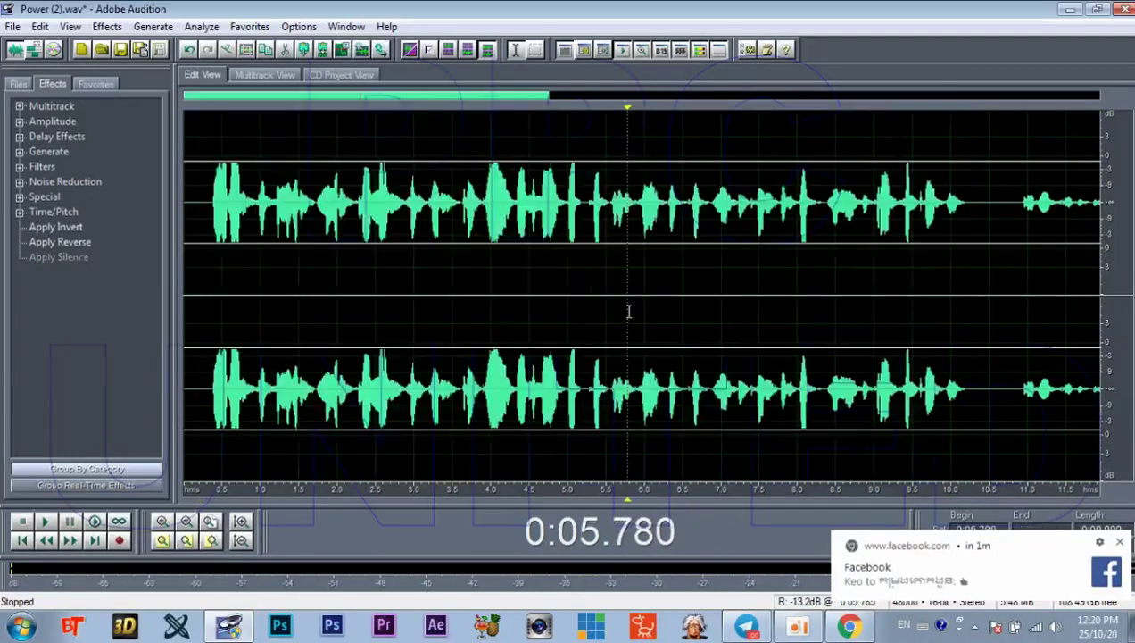